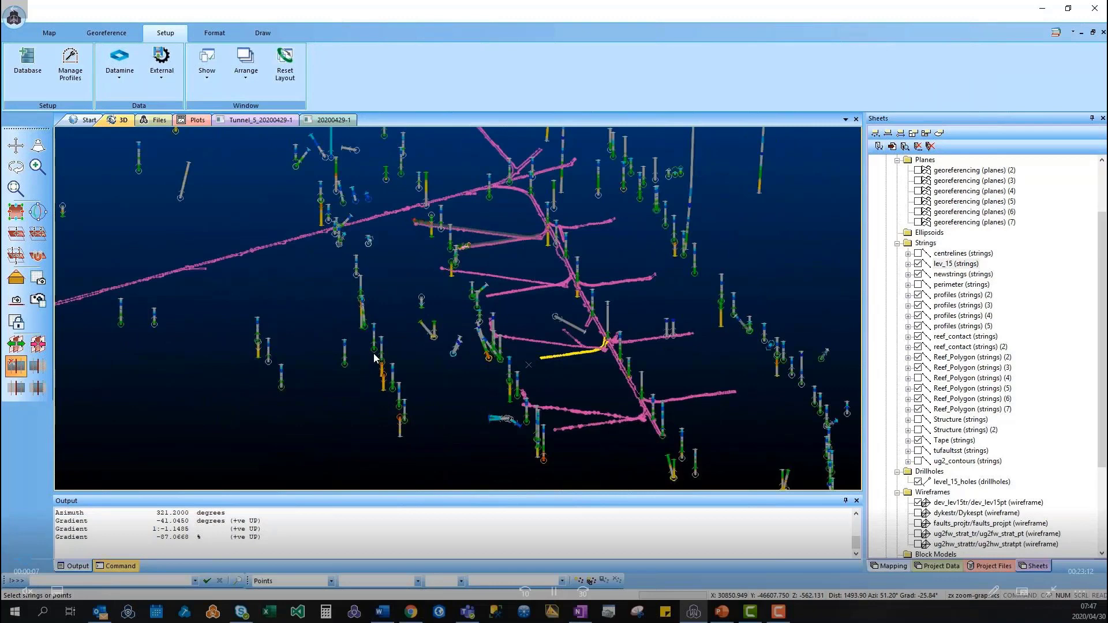
# - Examine the level 15 development and drillholes from different angles, along with the available mapping commands and loaded data objects
pyautogui.keyDown('shift'); pyautogui.moveTo(374, 358); pyautogui.dragTo(476, 381); pyautogui.keyUp('shift')
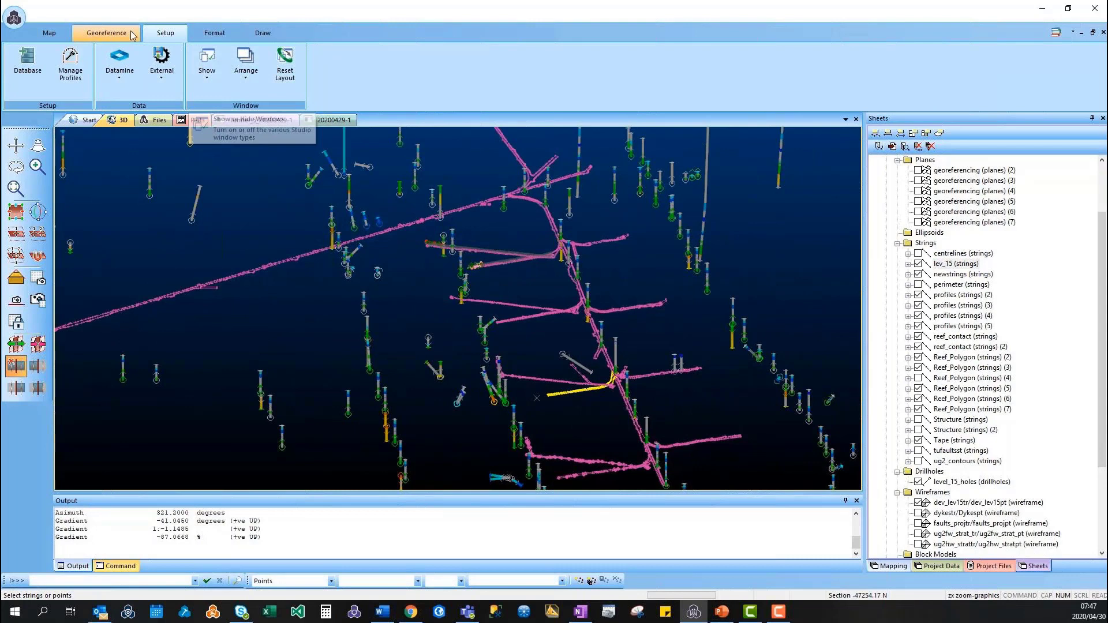
pyautogui.click(131, 35)
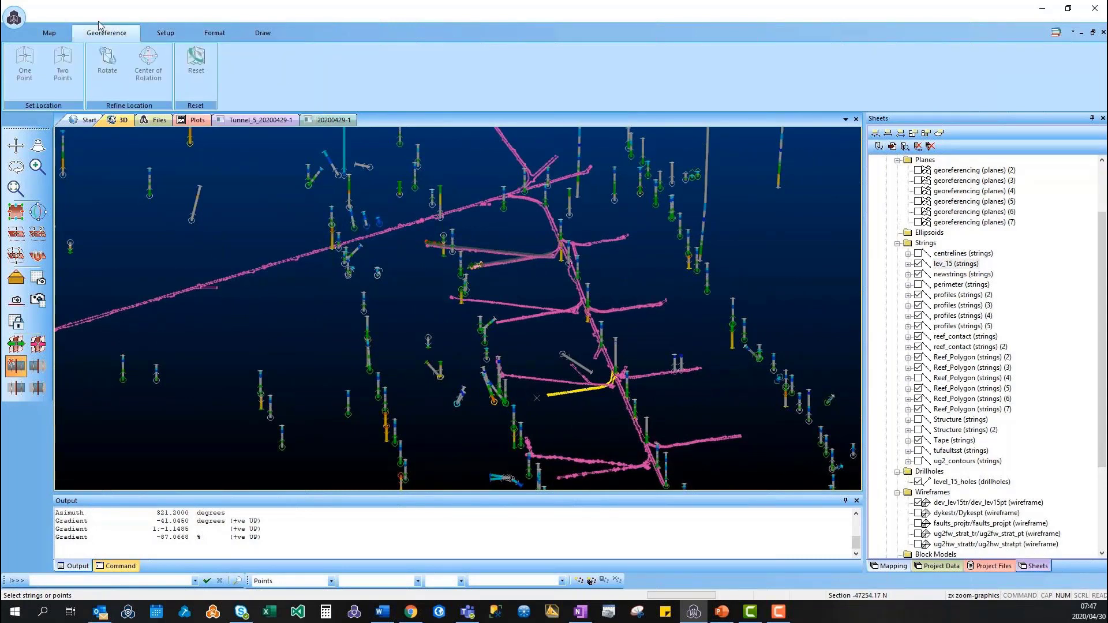
pyautogui.click(49, 33)
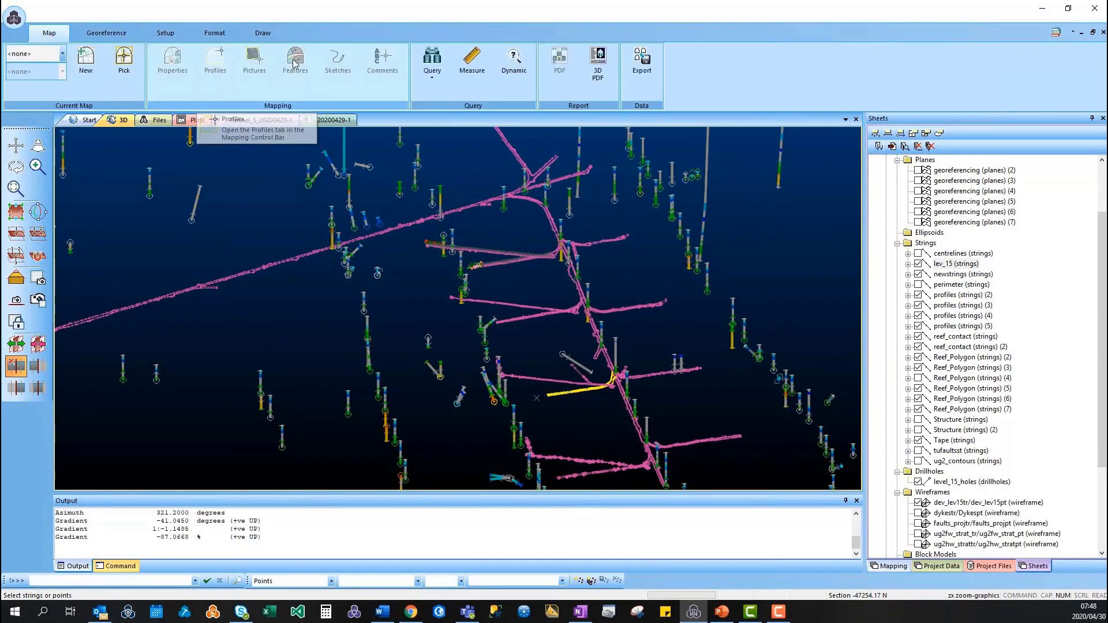
pyautogui.click(486, 72)
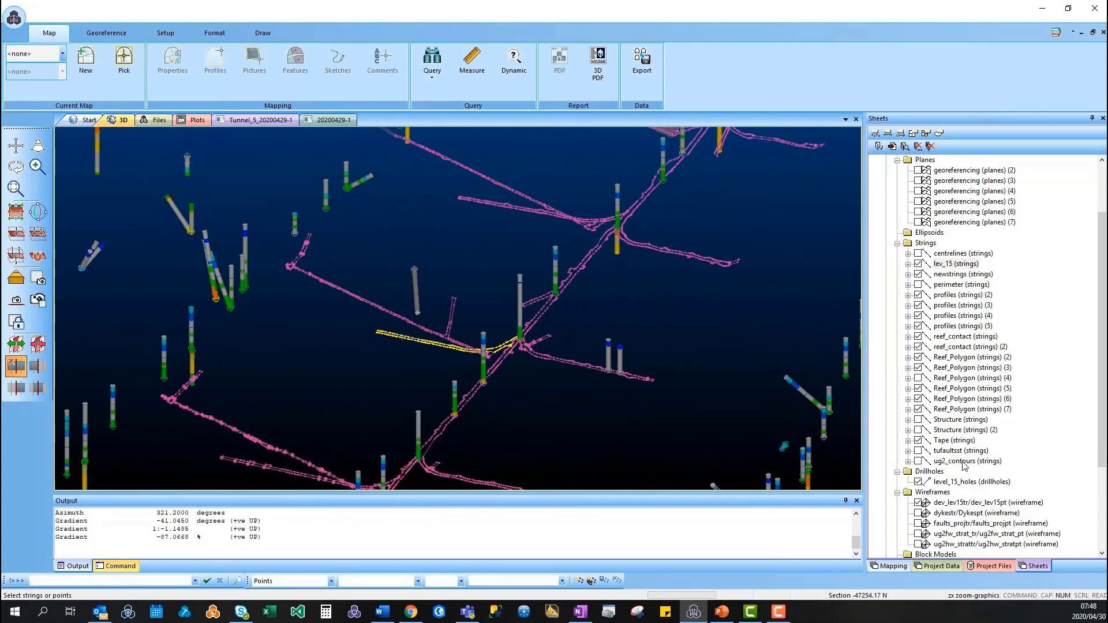
pyautogui.moveTo(1103, 346); pyautogui.dragTo(1104, 428)
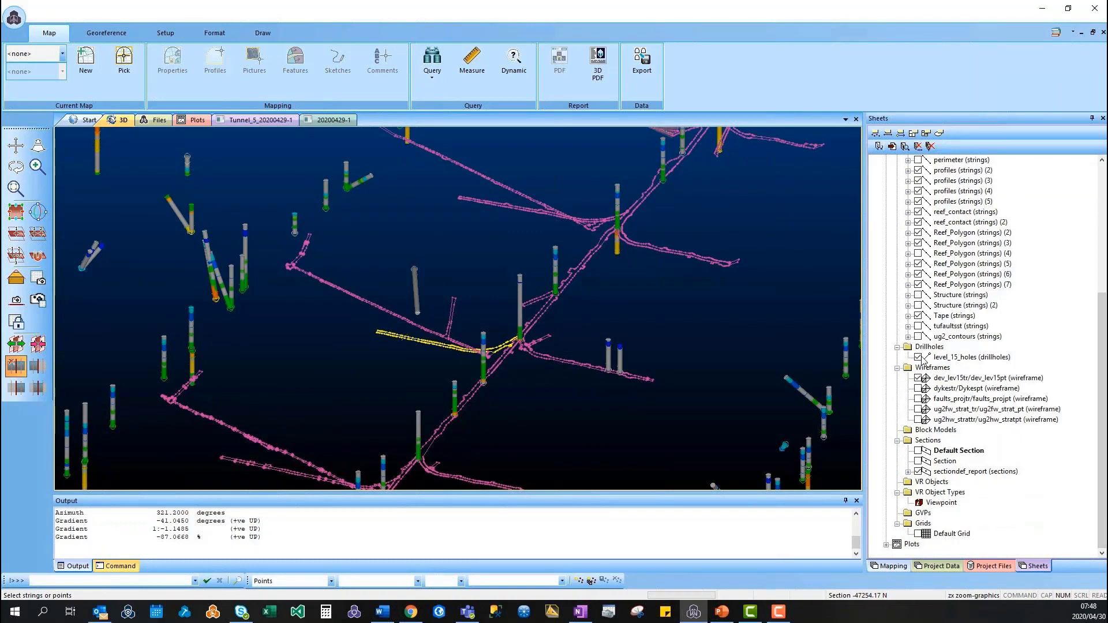
pyautogui.scroll(6, 919, 323)
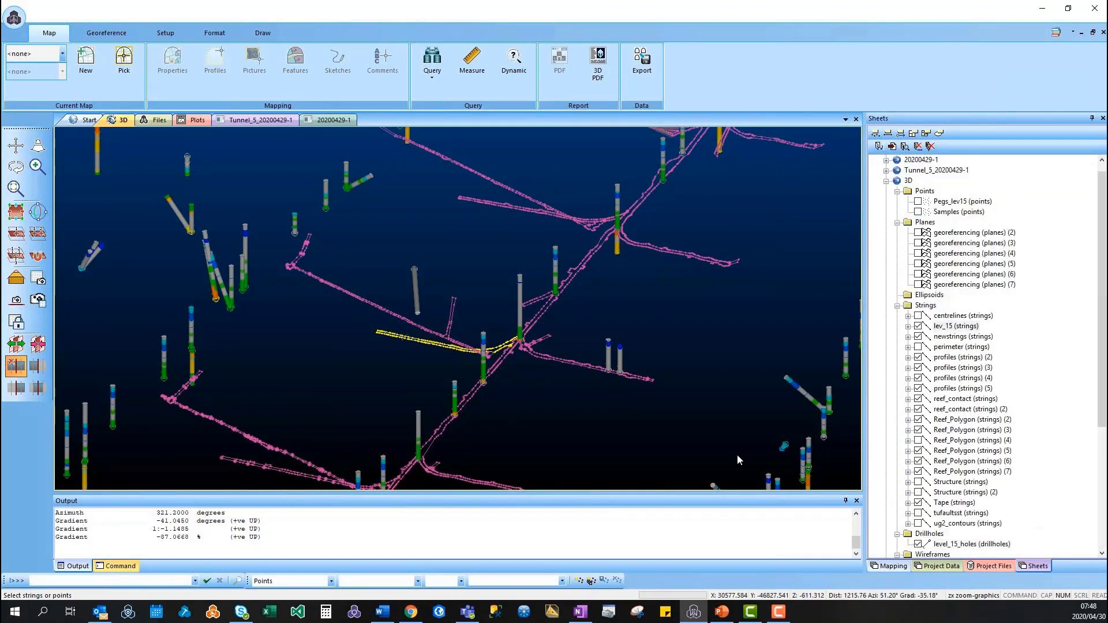
pyautogui.moveTo(736, 455); pyautogui.dragTo(752, 249, button='middle')
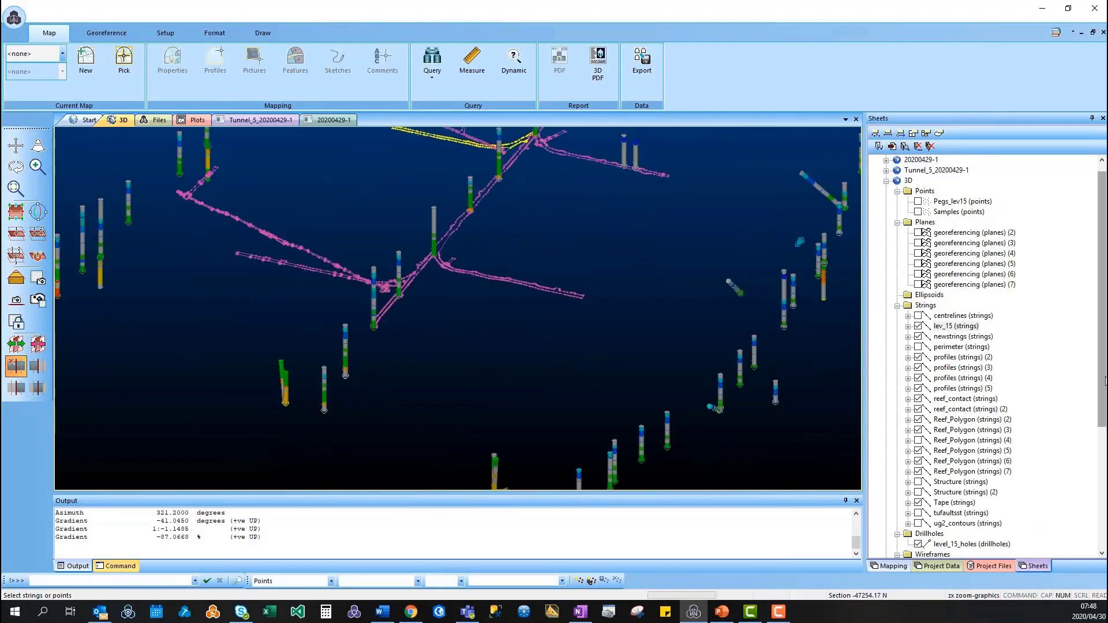
# - Show the ug2hw_strattr/ug2hw_stratpt wireframe and make it partly transparent over the development and drillholes
pyautogui.moveTo(1103, 380); pyautogui.dragTo(942, 462)
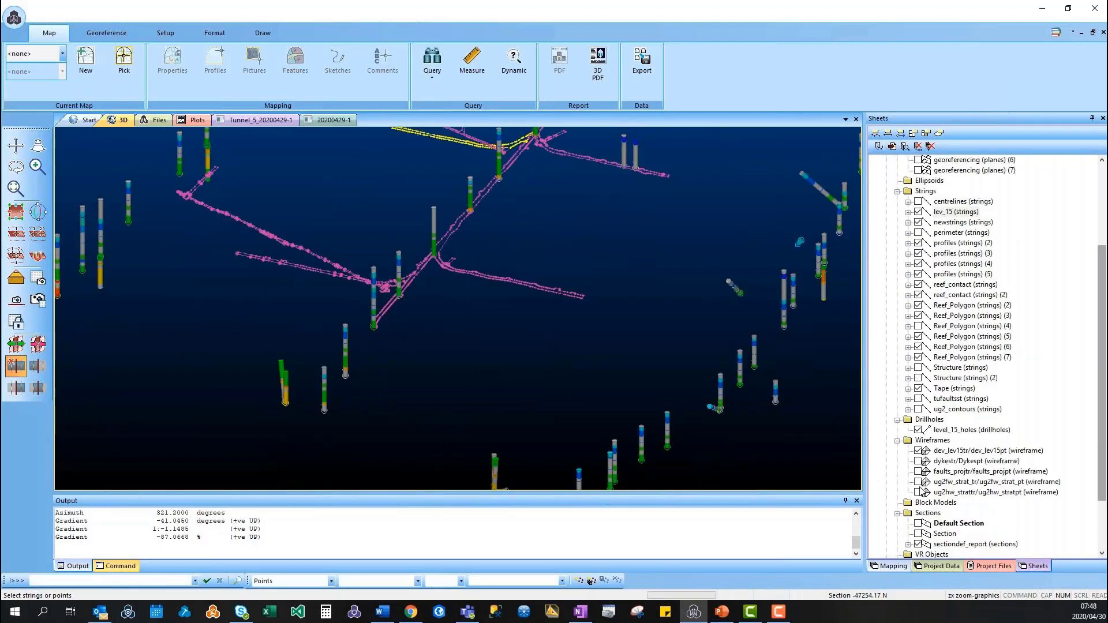
pyautogui.click(921, 492)
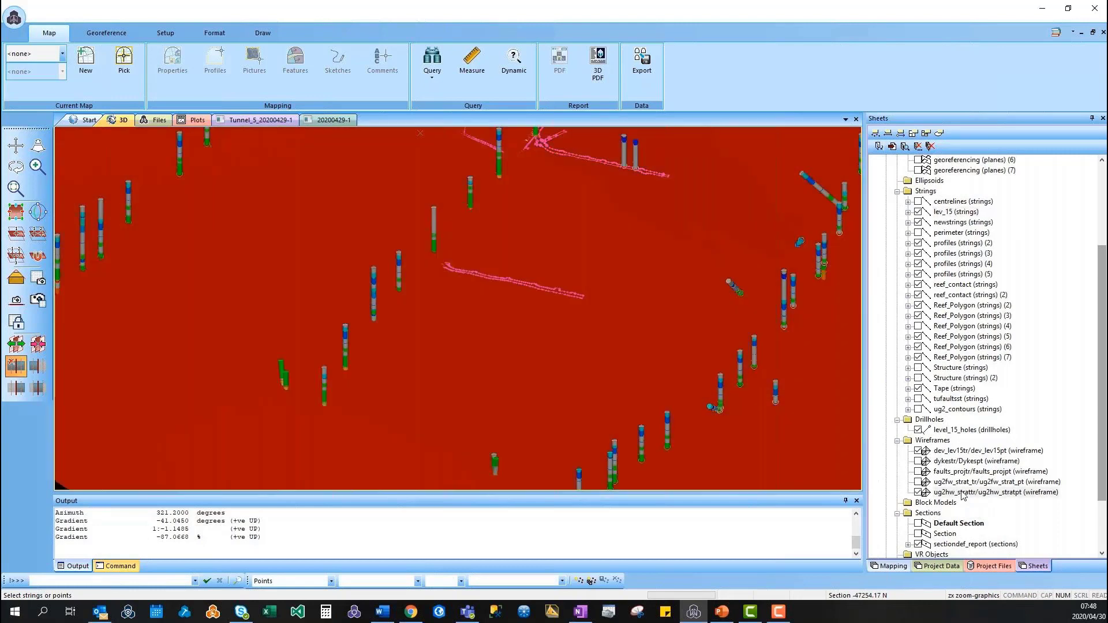
pyautogui.doubleClick(962, 493)
pyautogui.click(681, 505)
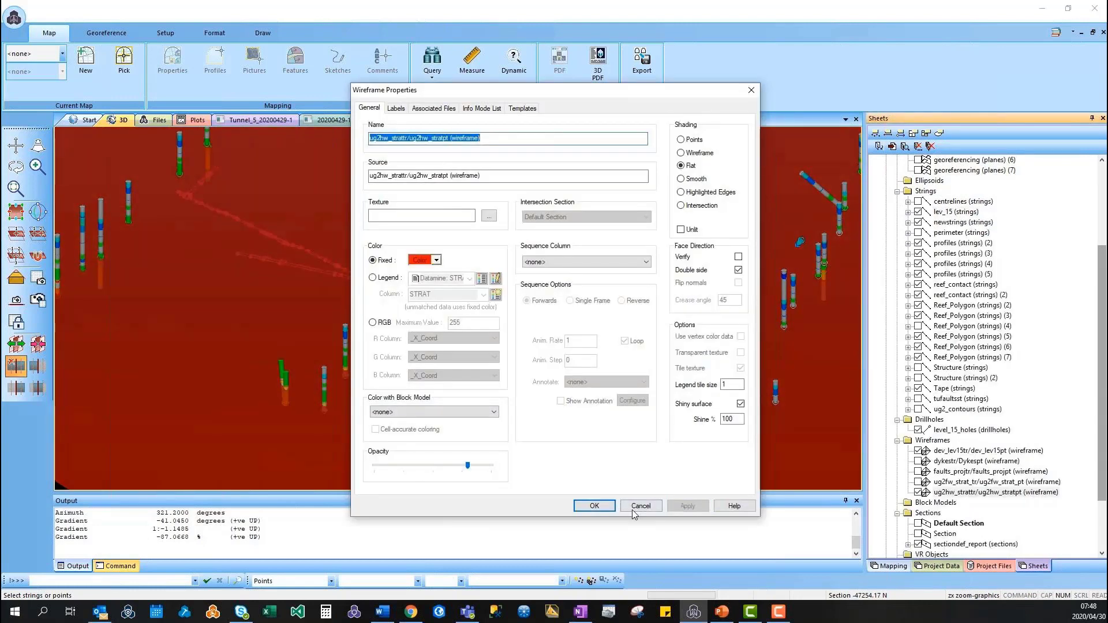
pyautogui.click(633, 508)
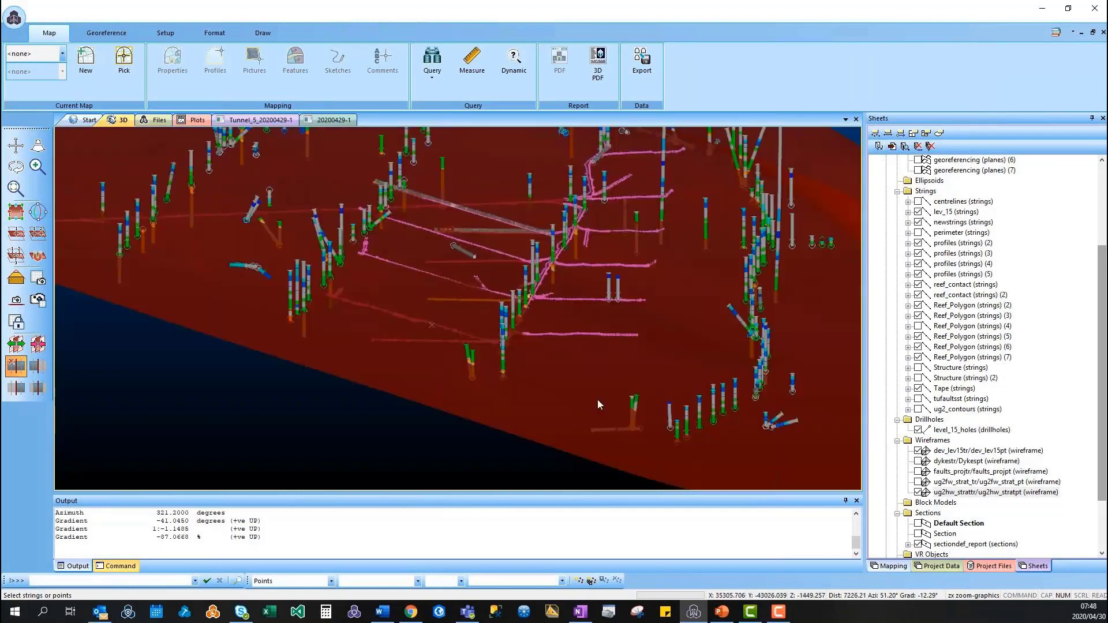
pyautogui.moveTo(597, 401); pyautogui.dragTo(649, 376)
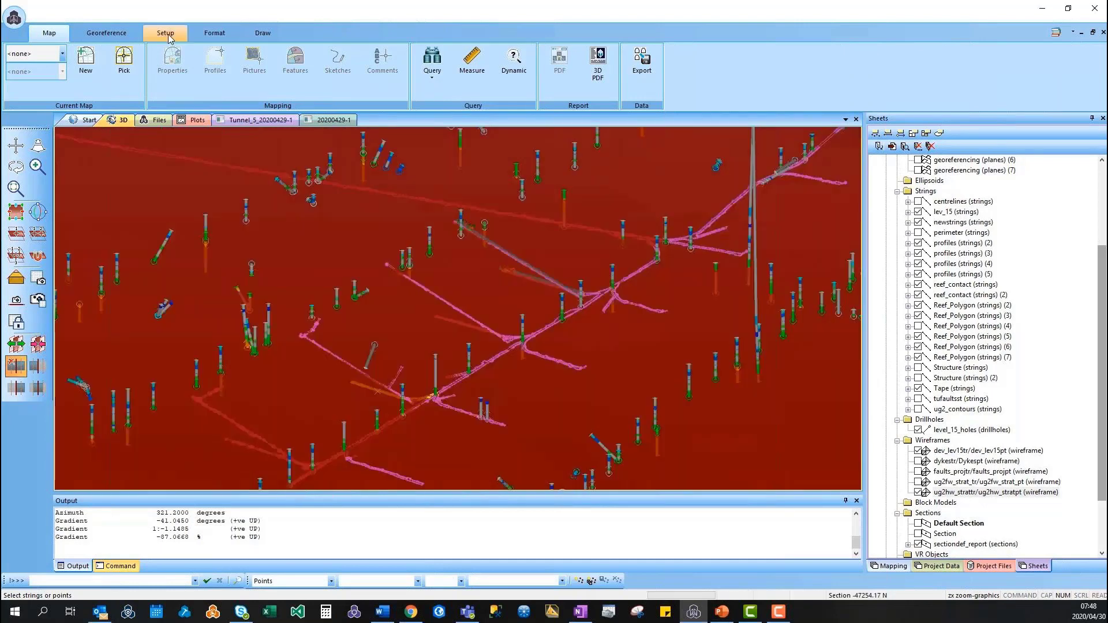
# - Review the database settings, including the database directory, configuration file, current mine and the areas available for it, without changing them
pyautogui.click(166, 33)
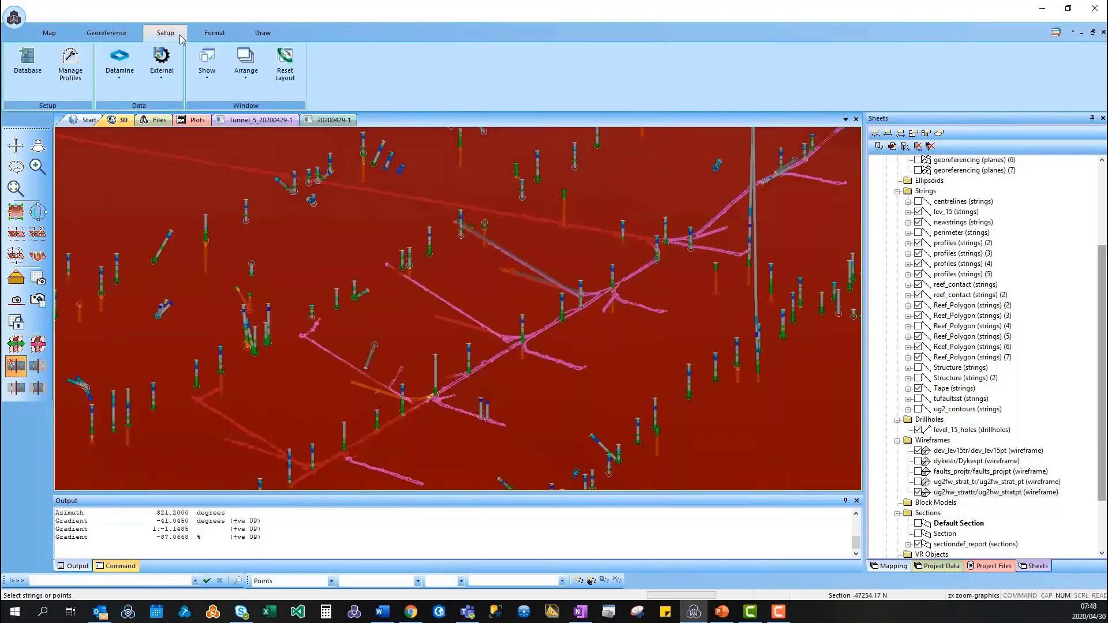
pyautogui.click(179, 110)
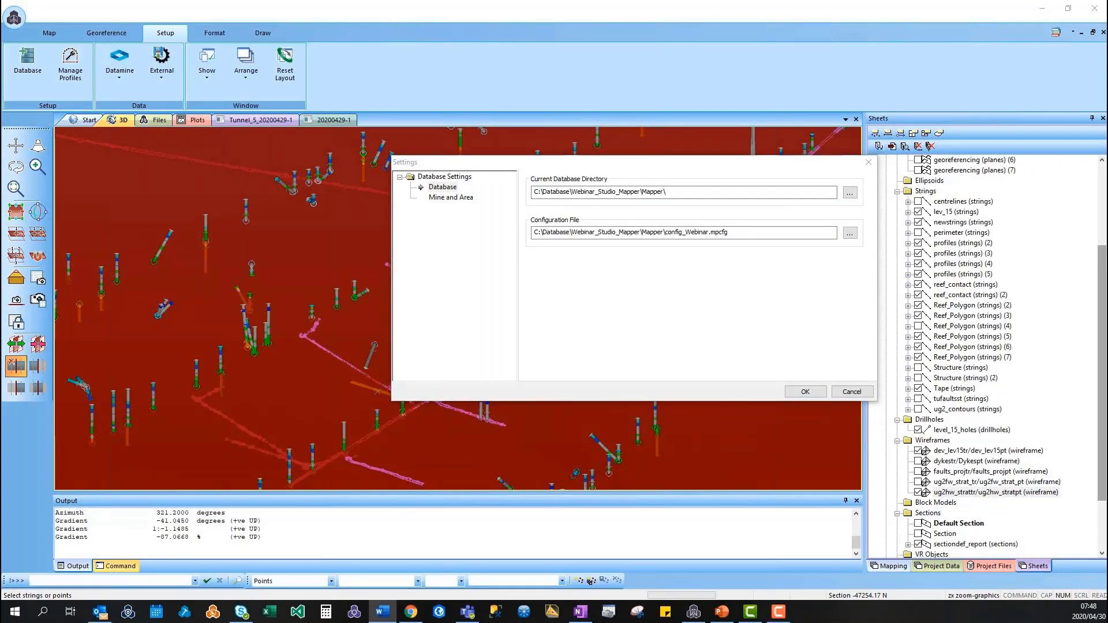
pyautogui.click(451, 197)
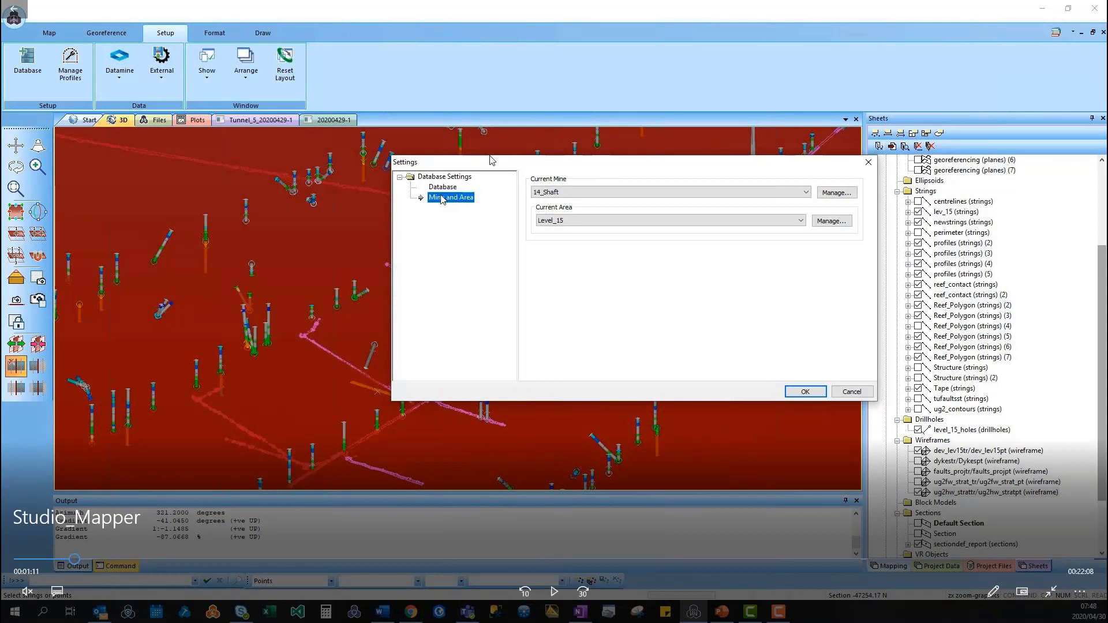
pyautogui.click(551, 588)
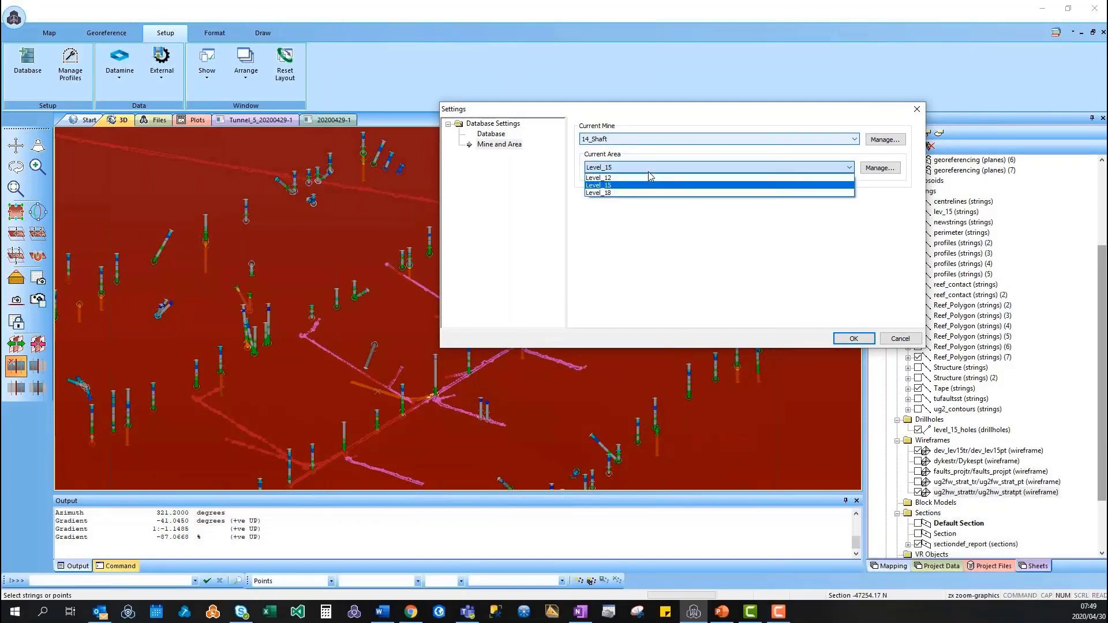
pyautogui.click(649, 172)
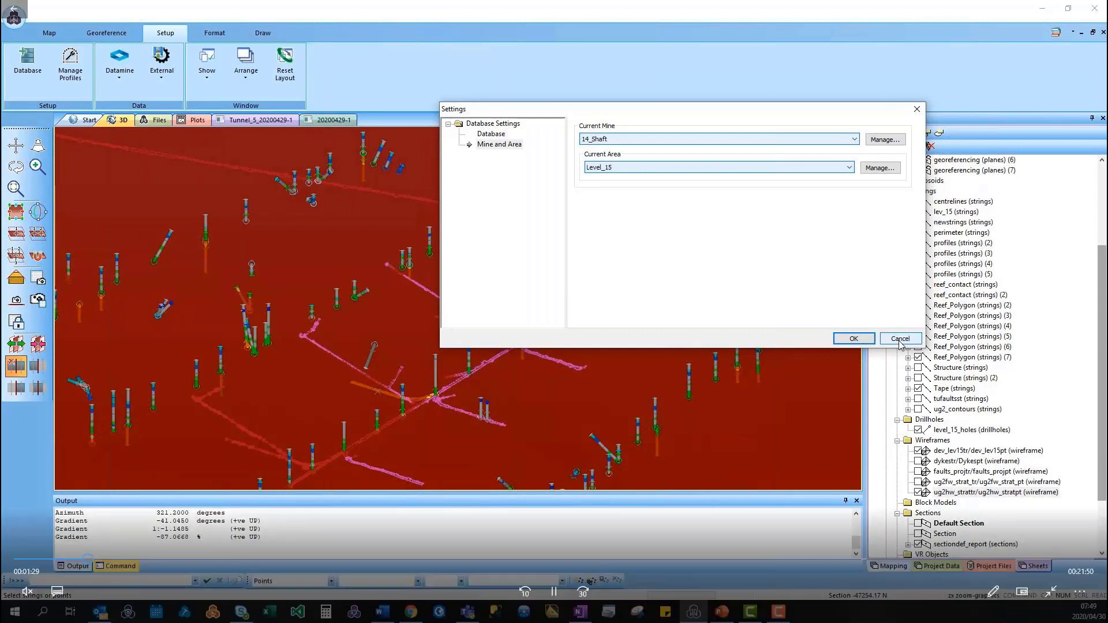
pyautogui.click(901, 339)
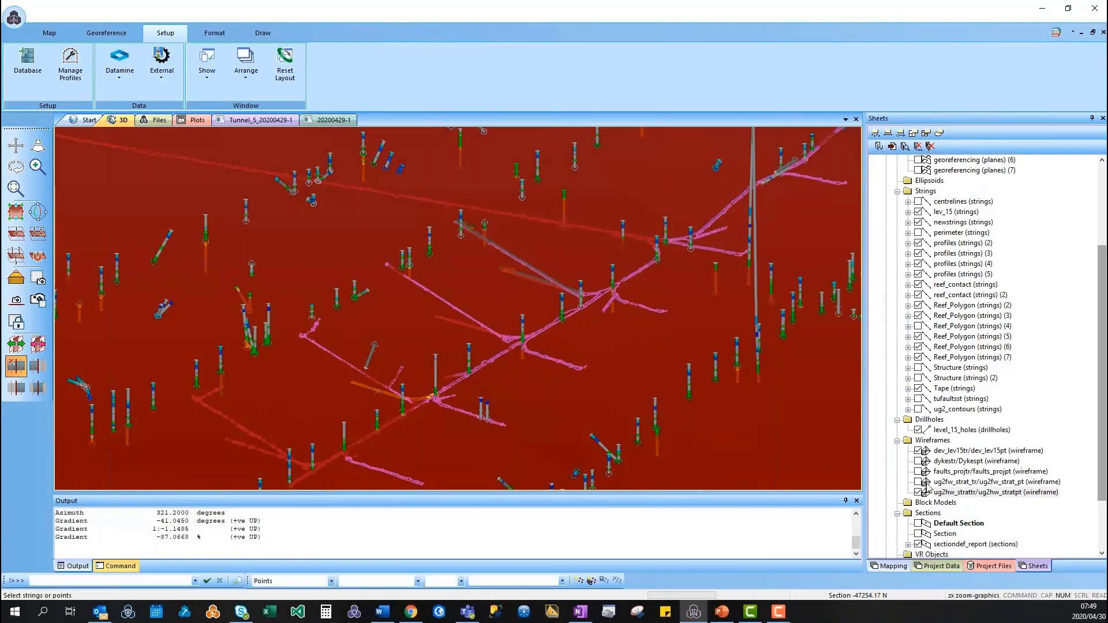
# - Hide the ug2hw_strattr/ug2hw_stratpt and dev_lev15tr/dev_lev15pt wireframes to expose the mapped tunnel sections
pyautogui.click(918, 492)
pyautogui.scroll(2, 565, 248)
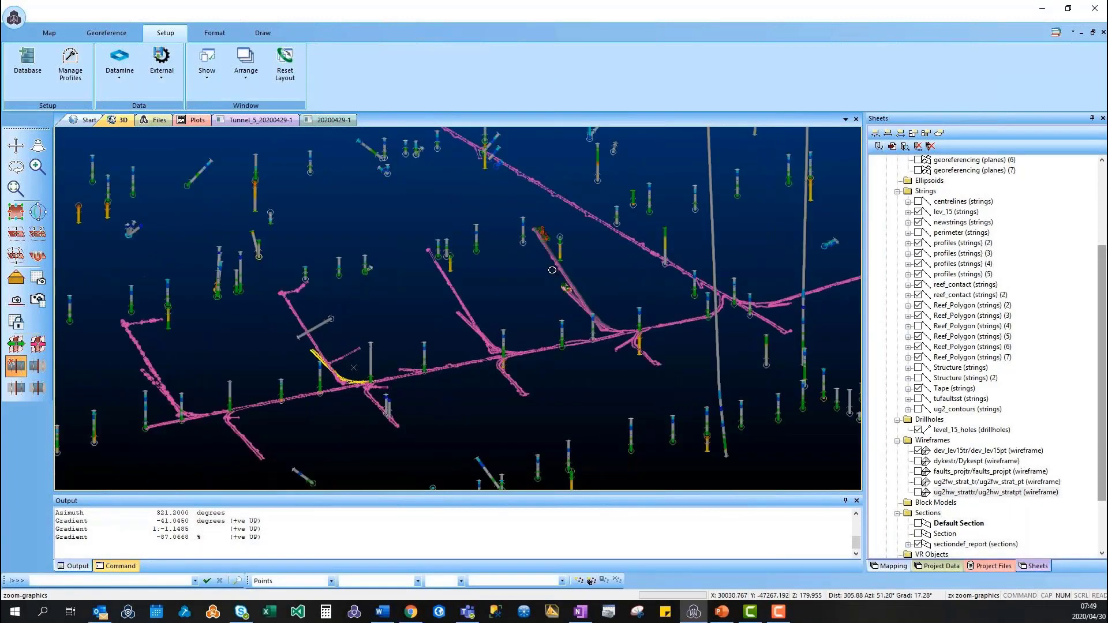
pyautogui.scroll(5, 552, 270)
pyautogui.scroll(2, 471, 360)
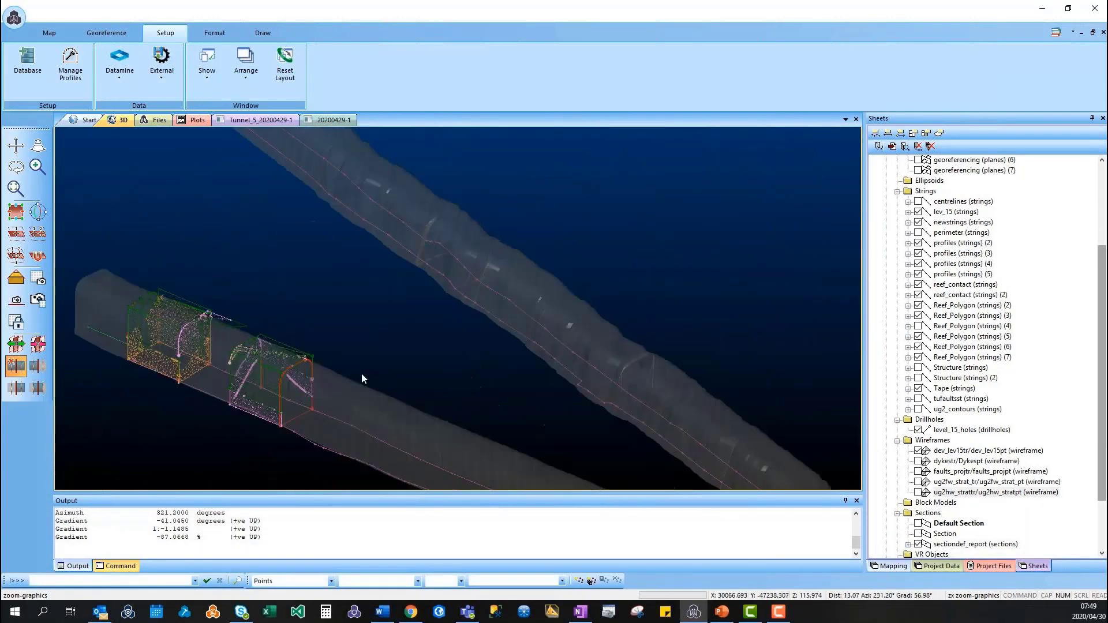
pyautogui.moveTo(361, 373); pyautogui.dragTo(451, 336, button='middle')
pyautogui.scroll(1, 451, 336)
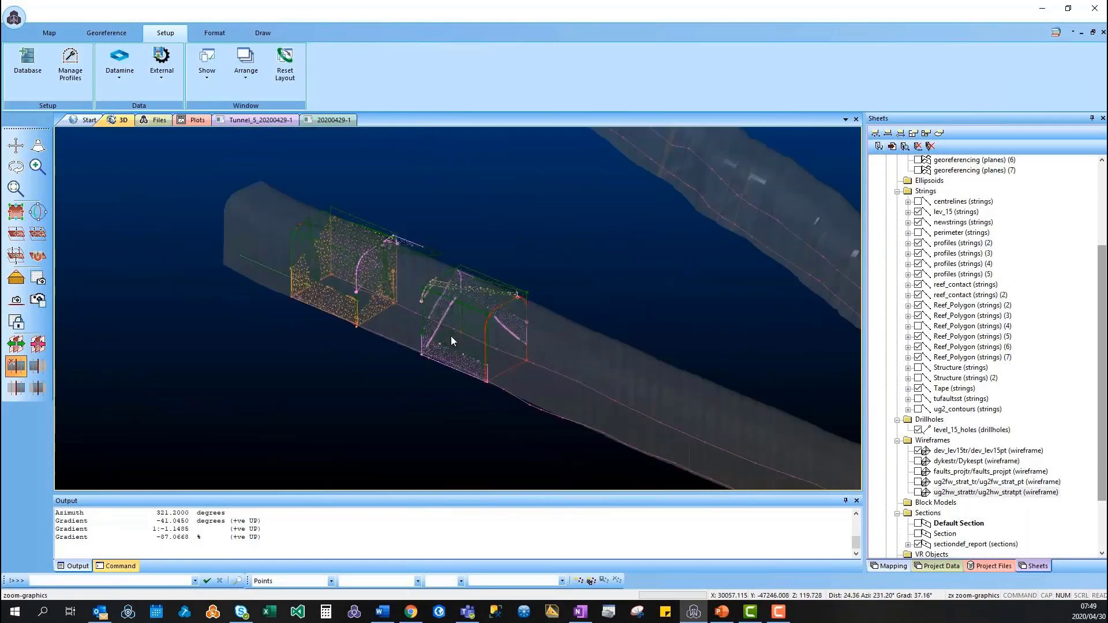
pyautogui.scroll(1, 451, 337)
pyautogui.keyDown('shift'); pyautogui.moveTo(467, 368); pyautogui.dragTo(257, 436); pyautogui.keyUp('shift')
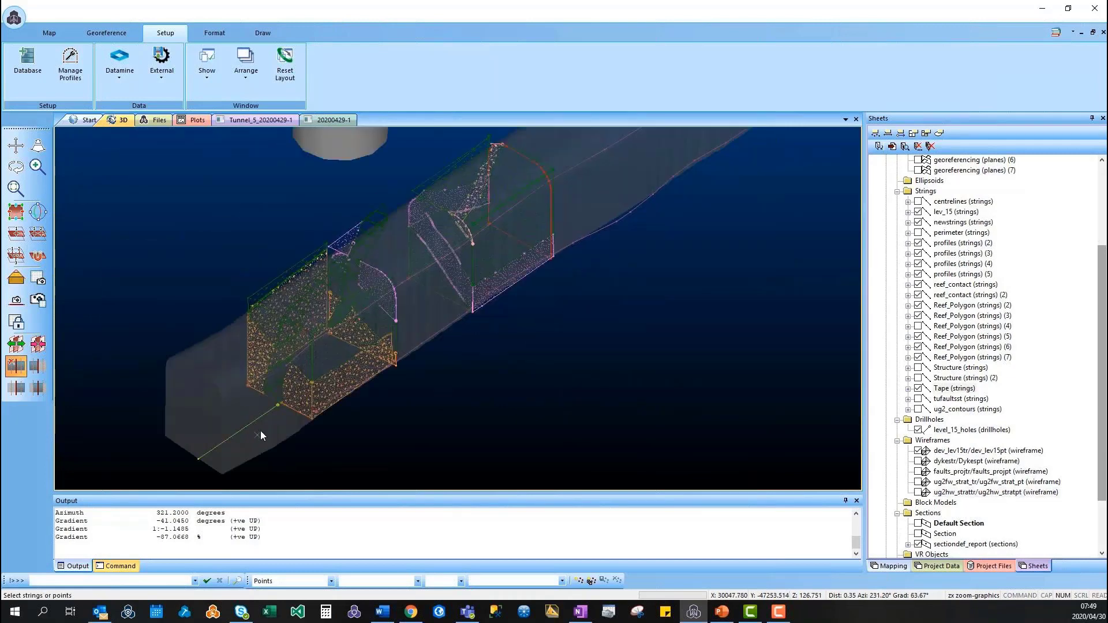
pyautogui.press('Delete')
pyautogui.click(918, 450)
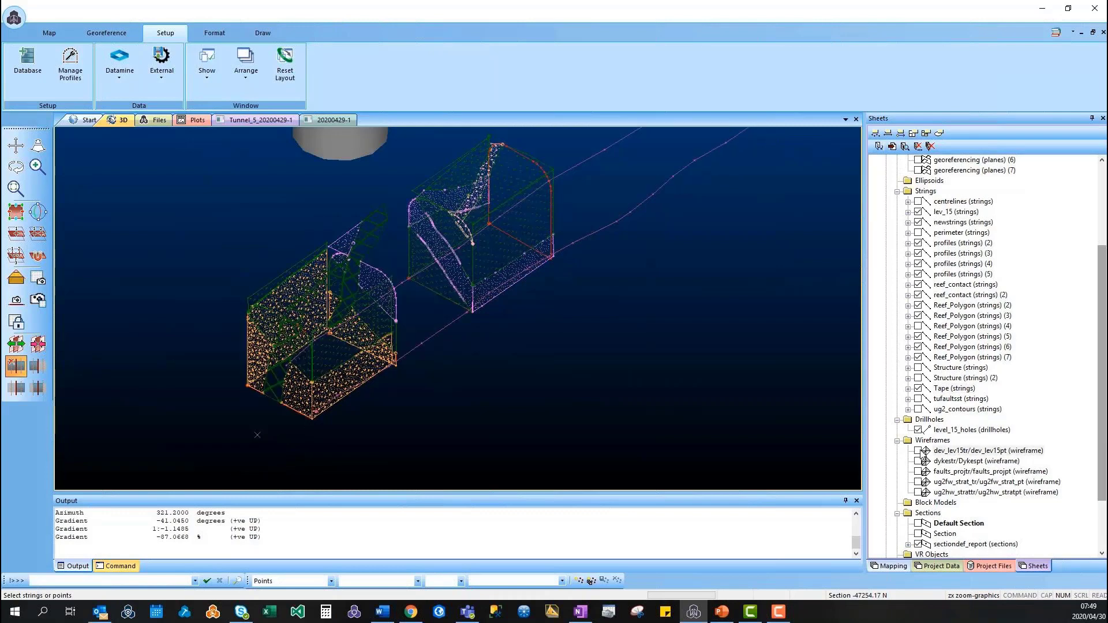
# - Display the Pegs_lev15 points and check the survey pegs along the mapped tunnel in plan
pyautogui.keyDown('shift'); pyautogui.moveTo(674, 353); pyautogui.dragTo(651, 383); pyautogui.keyUp('shift')
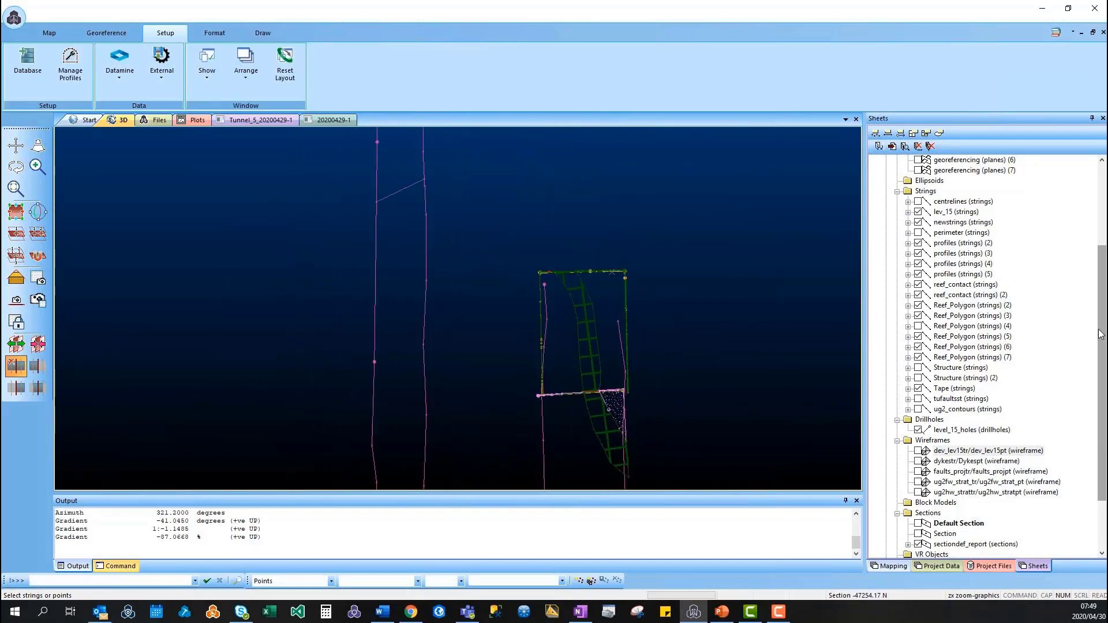
pyautogui.scroll(4, 981, 358)
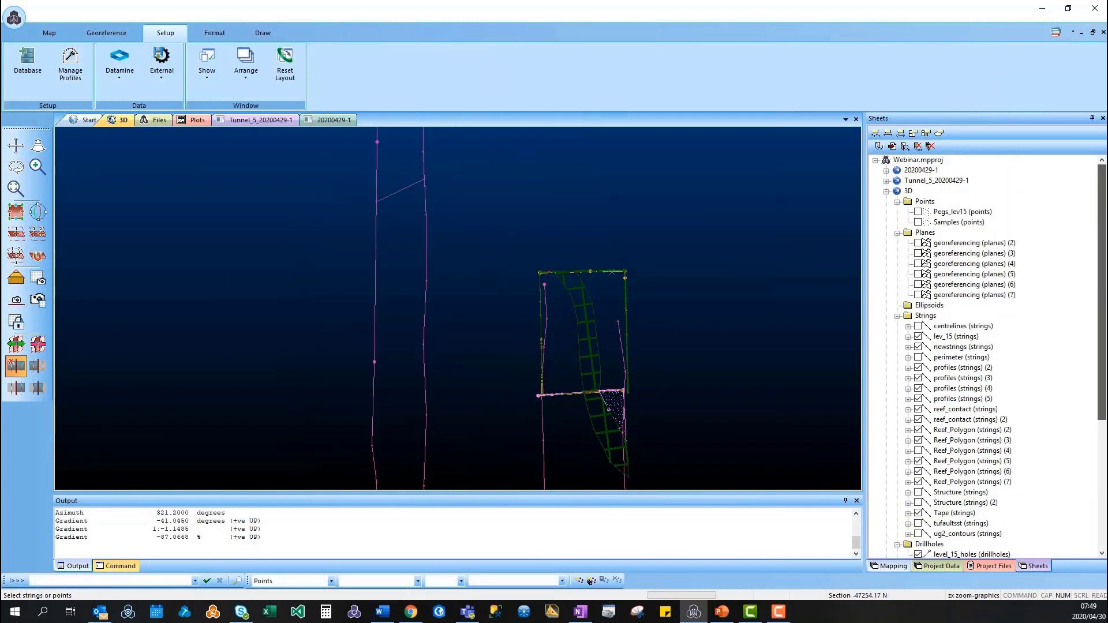
pyautogui.click(917, 212)
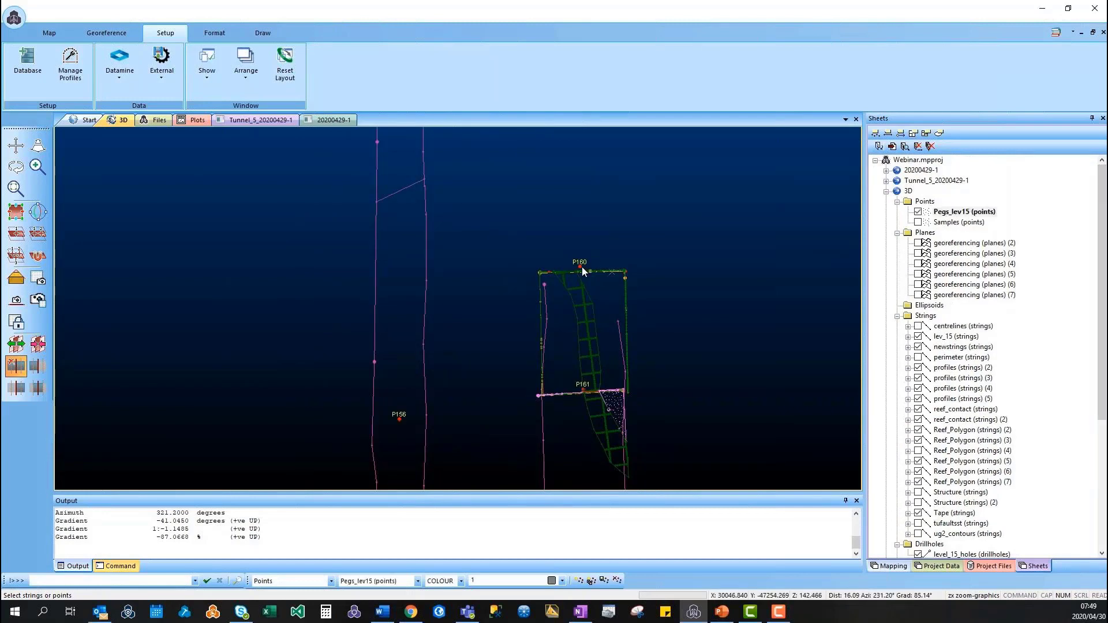
pyautogui.moveTo(582, 385); pyautogui.dragTo(607, 279, button='middle')
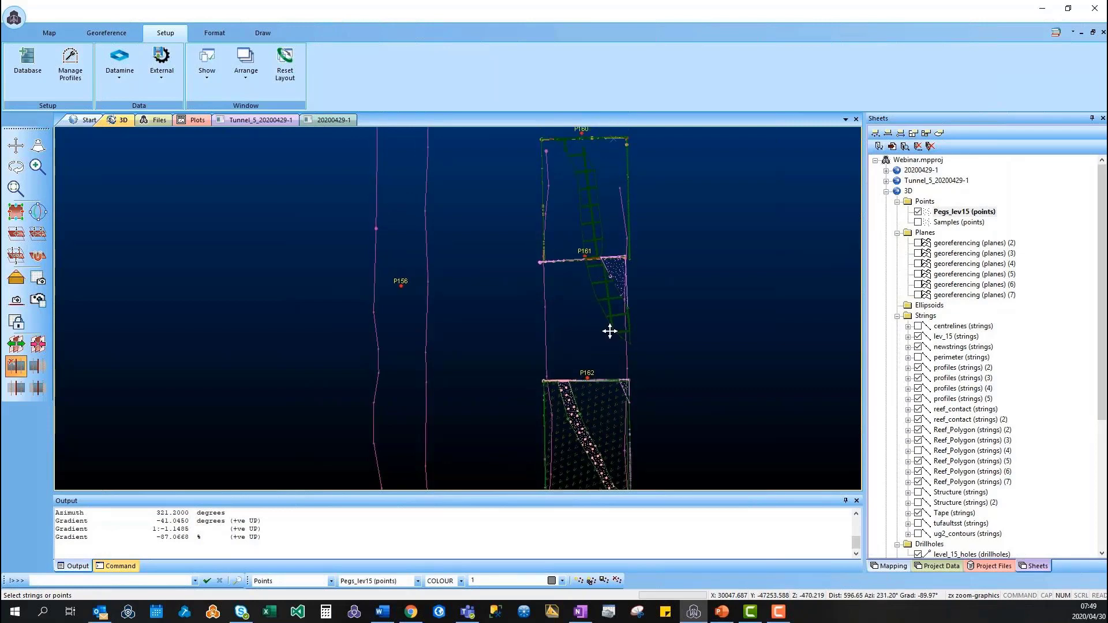
pyautogui.moveTo(610, 331); pyautogui.dragTo(564, 190, button='middle')
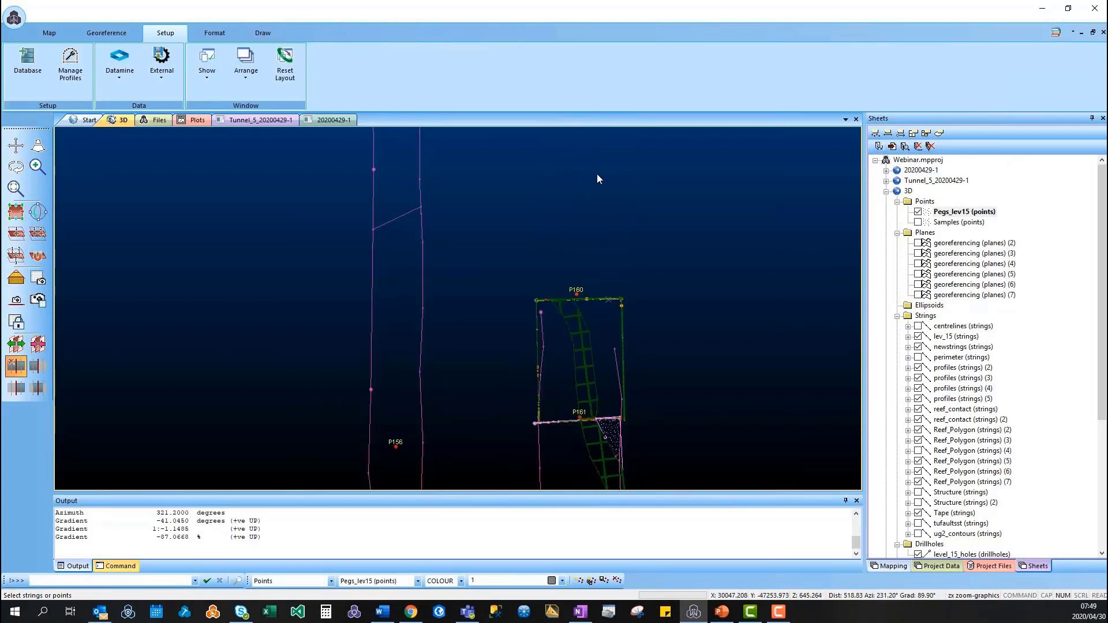
pyautogui.moveTo(598, 185); pyautogui.dragTo(560, 242, button='middle')
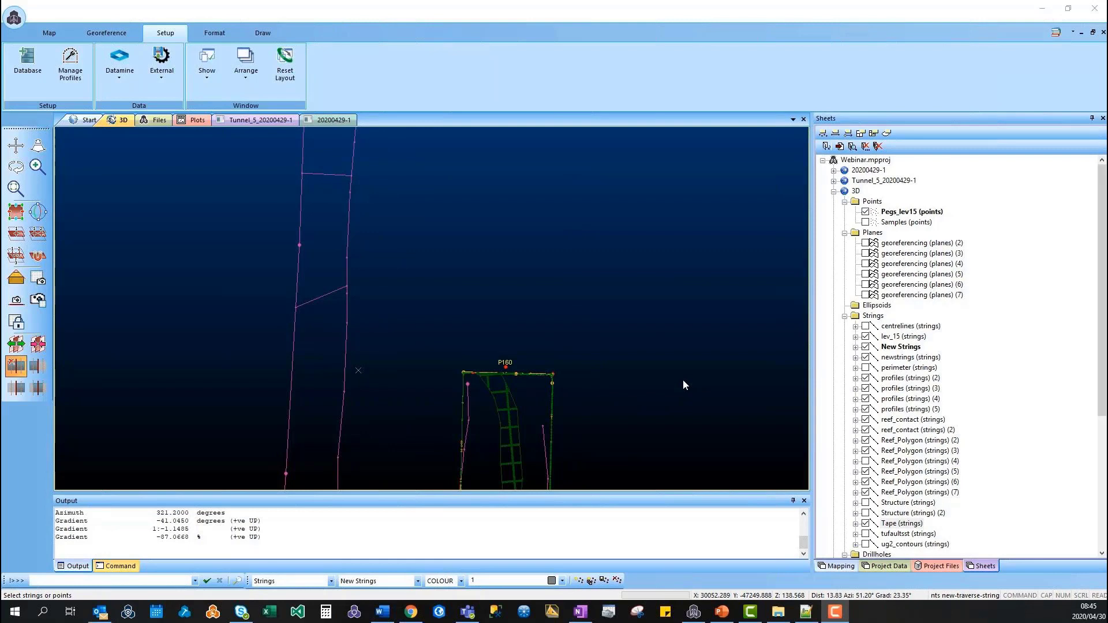
# - Set Tape (strings) as the string object for a new traverse string
pyautogui.moveTo(683, 379); pyautogui.dragTo(649, 394, button='middle')
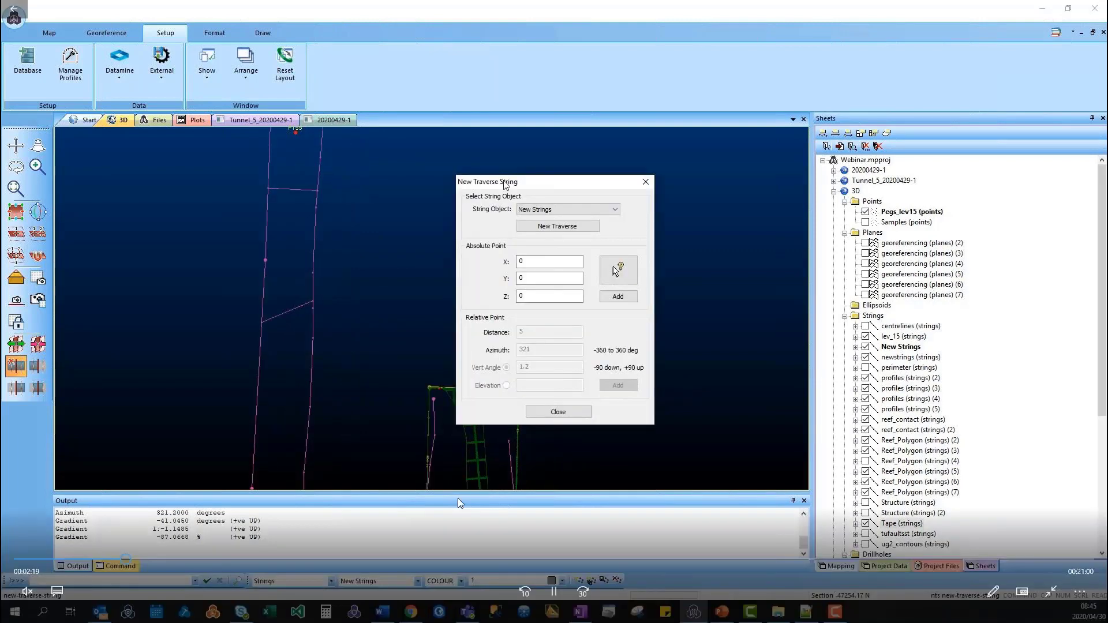
pyautogui.moveTo(505, 184); pyautogui.dragTo(125, 186)
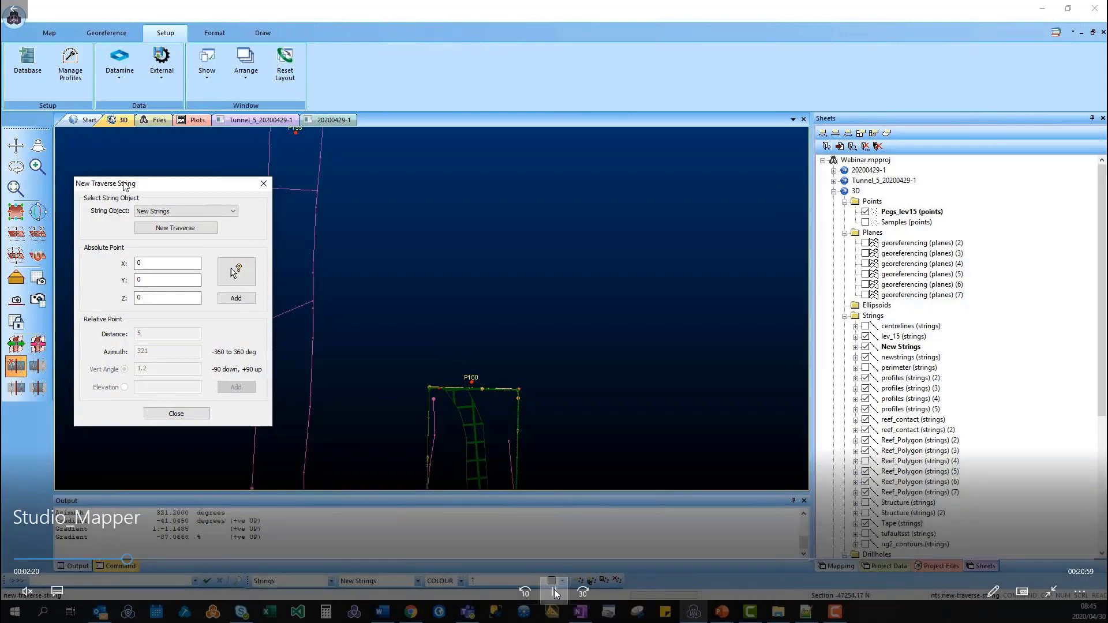
pyautogui.click(190, 211)
pyautogui.click(173, 327)
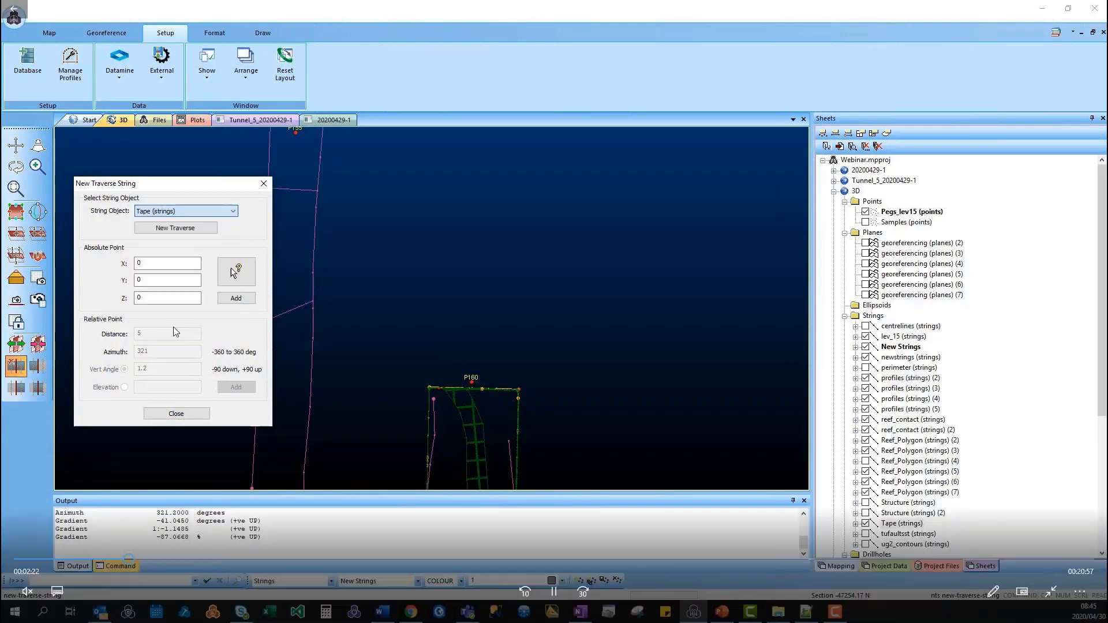
# - Pick peg P160 as the traverse's absolute point and add it to the string
pyautogui.click(236, 272)
pyautogui.scroll(2, 473, 382)
pyautogui.click(473, 380)
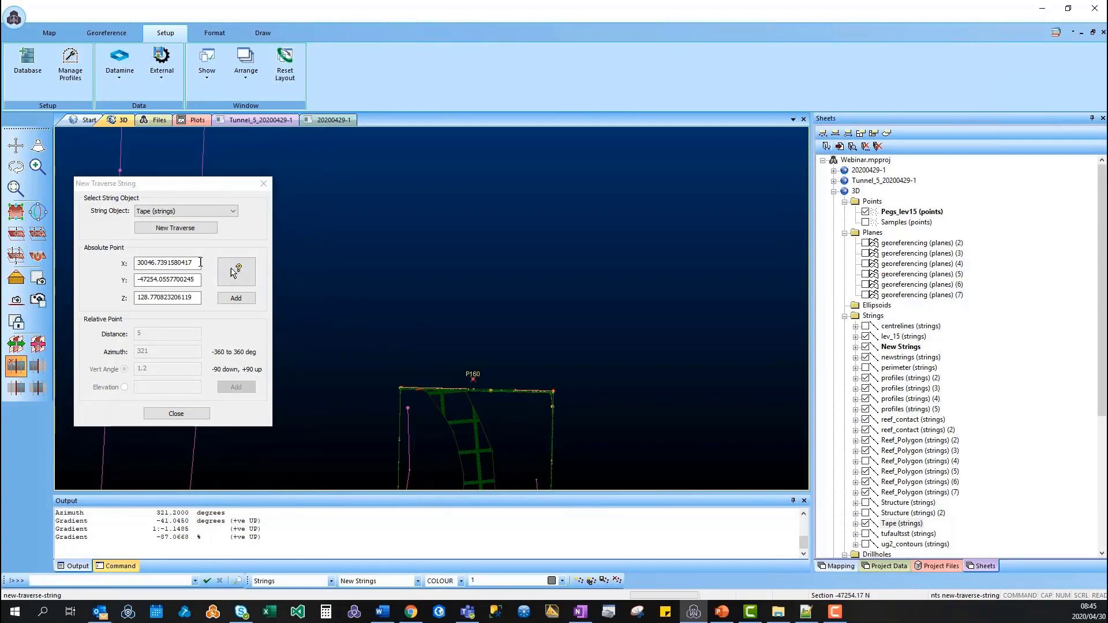
pyautogui.click(236, 299)
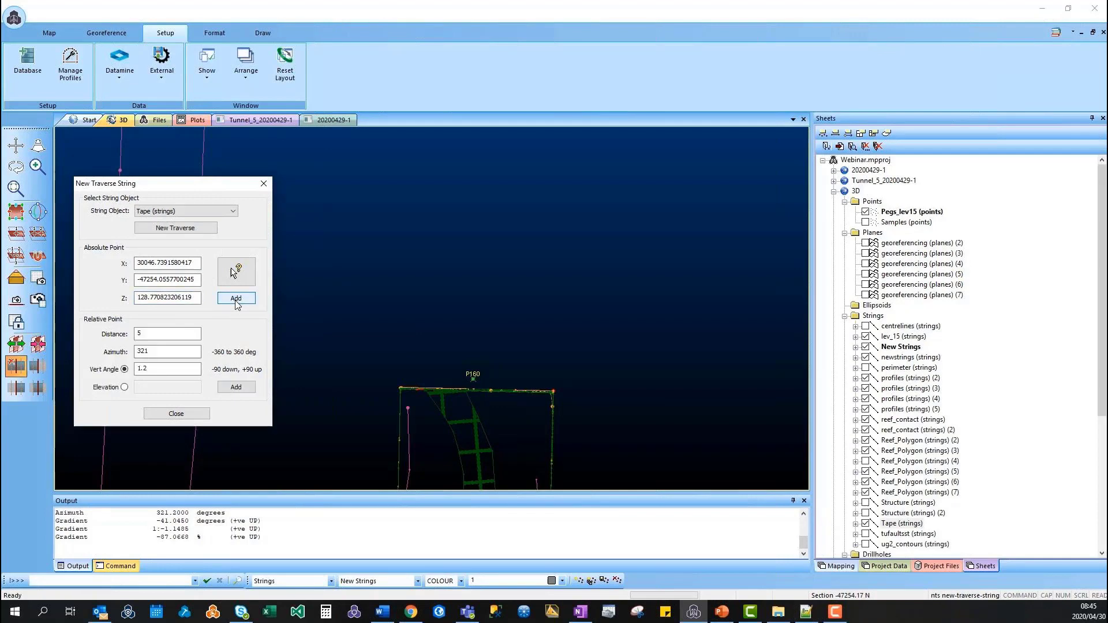
# - Add a relative point to the tape traverse at distance 5, azimuth 321 and vertical angle 1.2, and finish the traverse string
pyautogui.press('Tab')
pyautogui.press('Tab')
pyautogui.press('Tab')
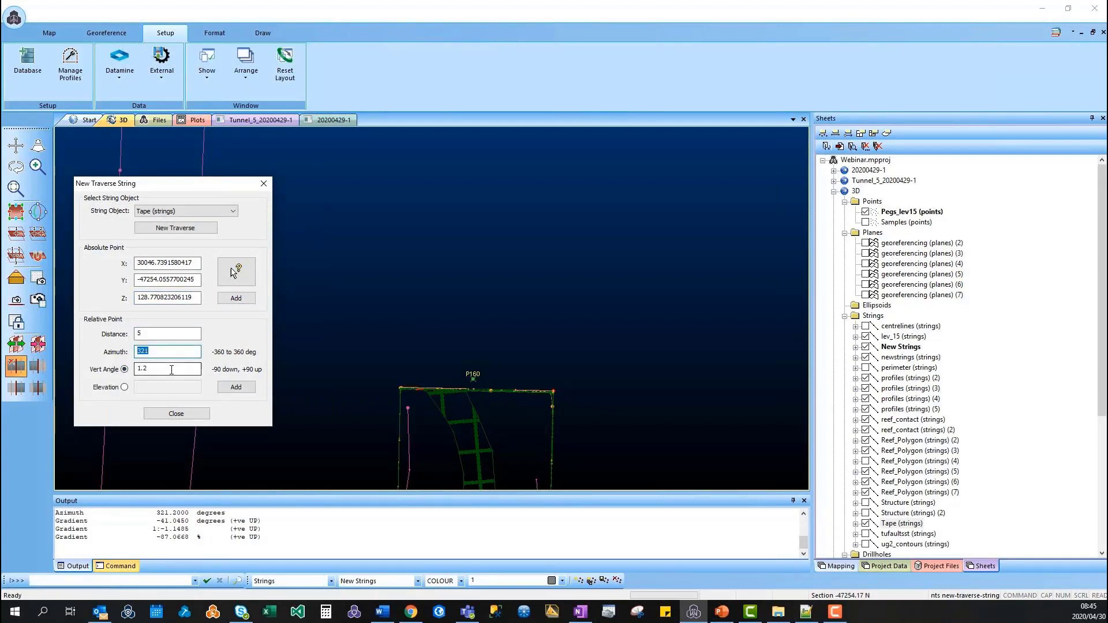
pyautogui.click(236, 390)
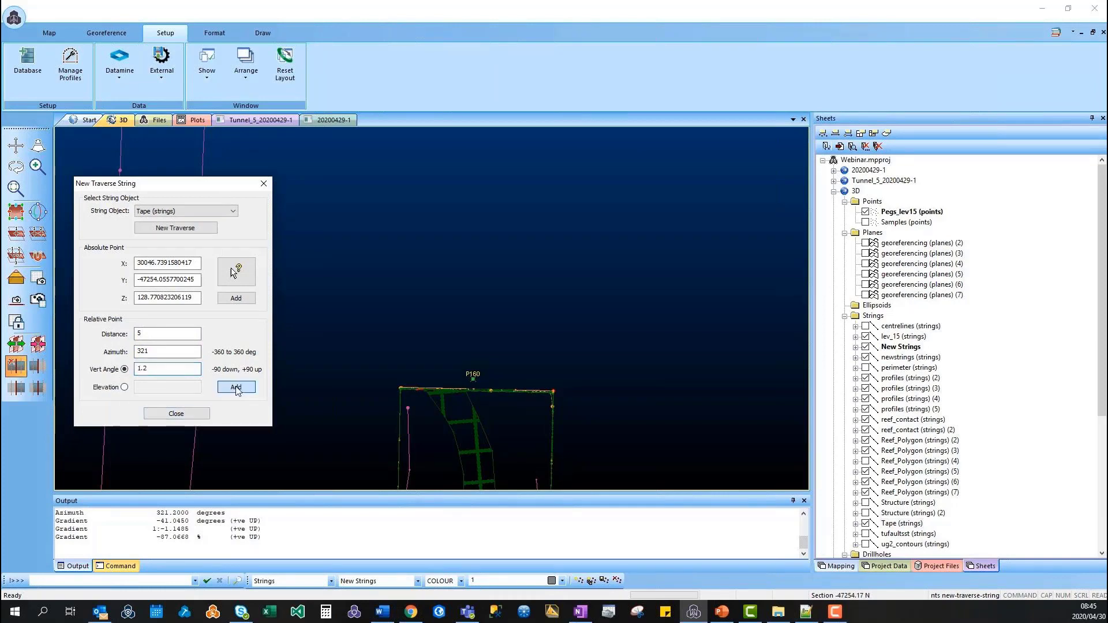
pyautogui.moveTo(449, 328); pyautogui.dragTo(461, 404, button='middle')
pyautogui.moveTo(482, 260); pyautogui.dragTo(527, 354, button='middle')
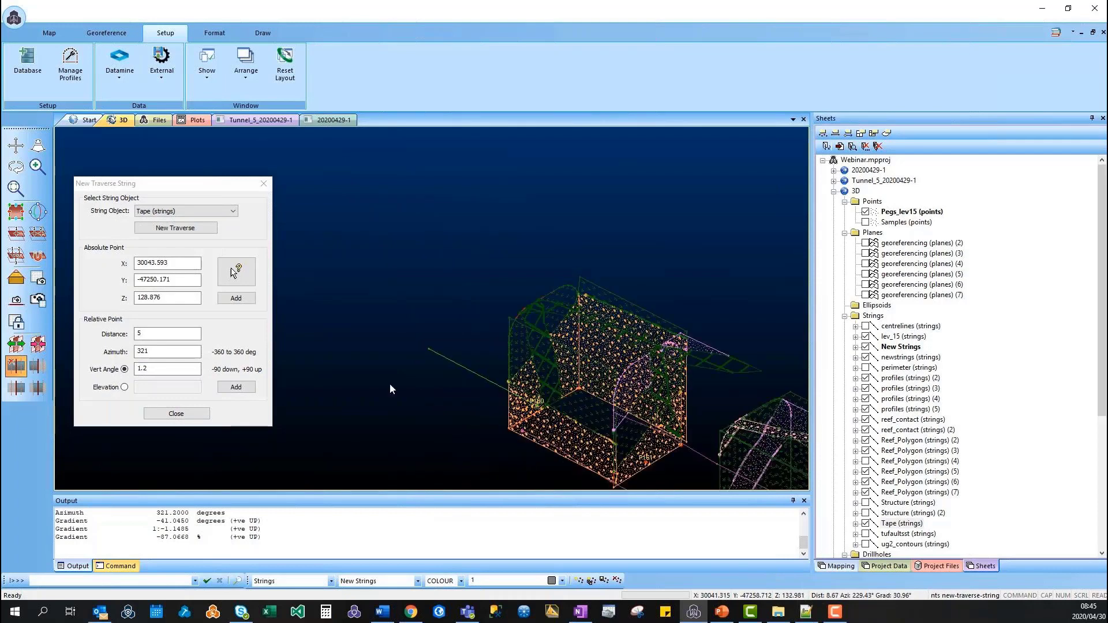
pyautogui.click(263, 183)
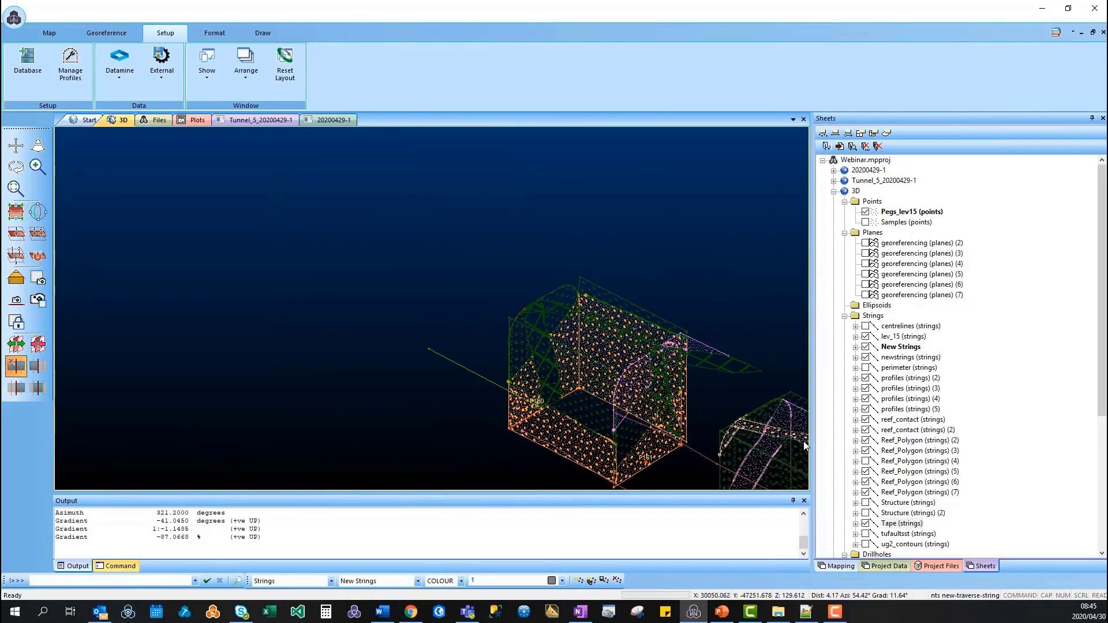
# - Start a new map named Map20200430-2_Test and set its map type to Full Heading
pyautogui.click(837, 566)
pyautogui.click(875, 156)
pyautogui.click(881, 154)
pyautogui.click(1042, 169)
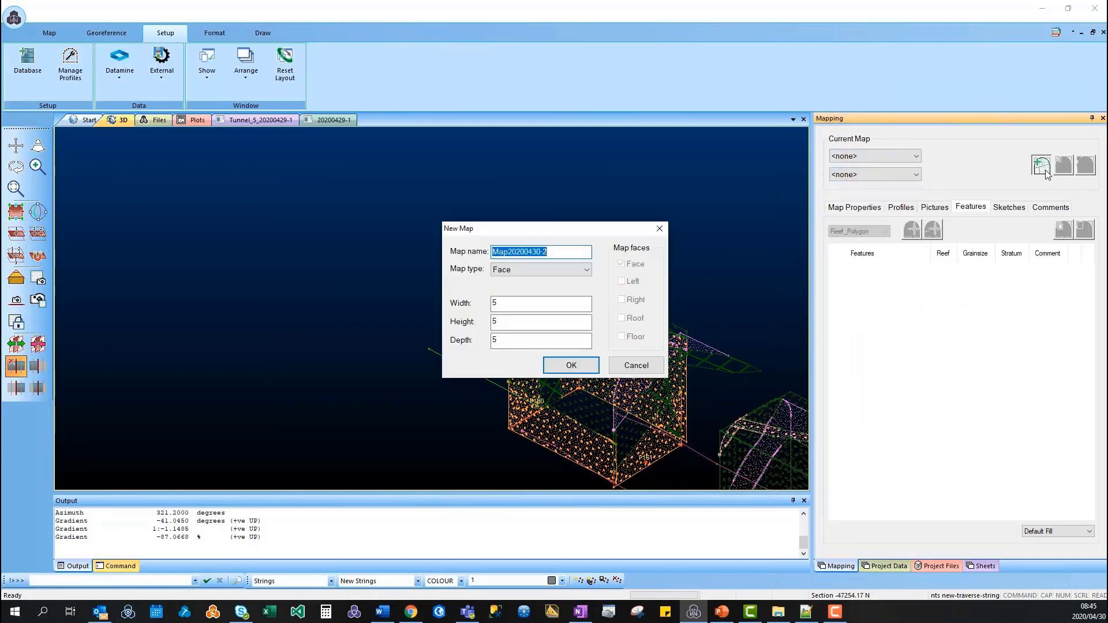
pyautogui.click(580, 252)
pyautogui.click(545, 590)
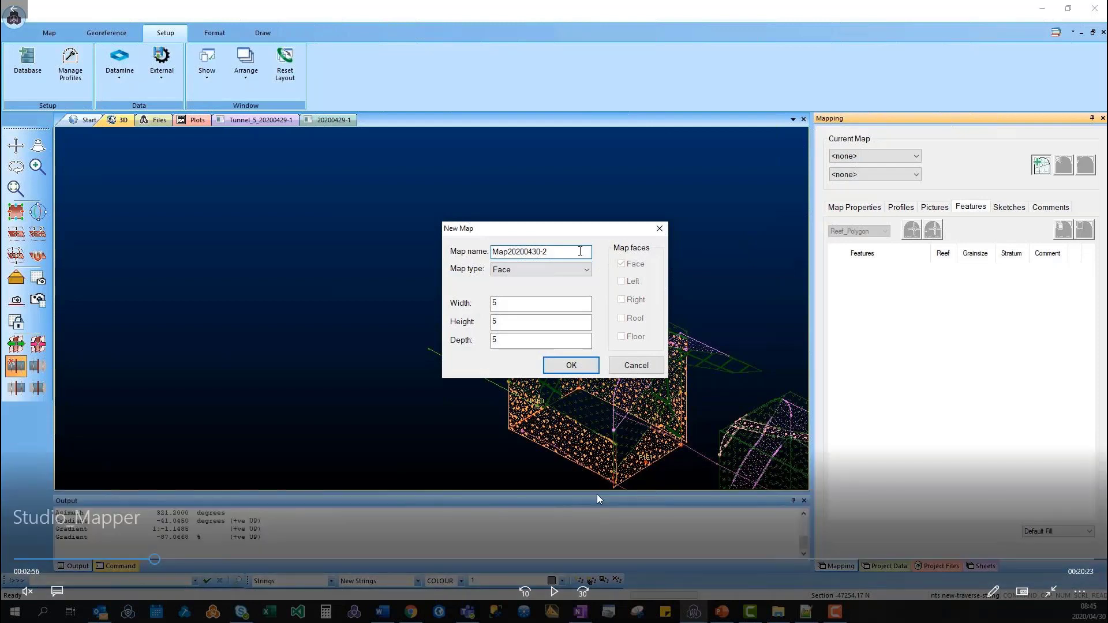
pyautogui.click(549, 593)
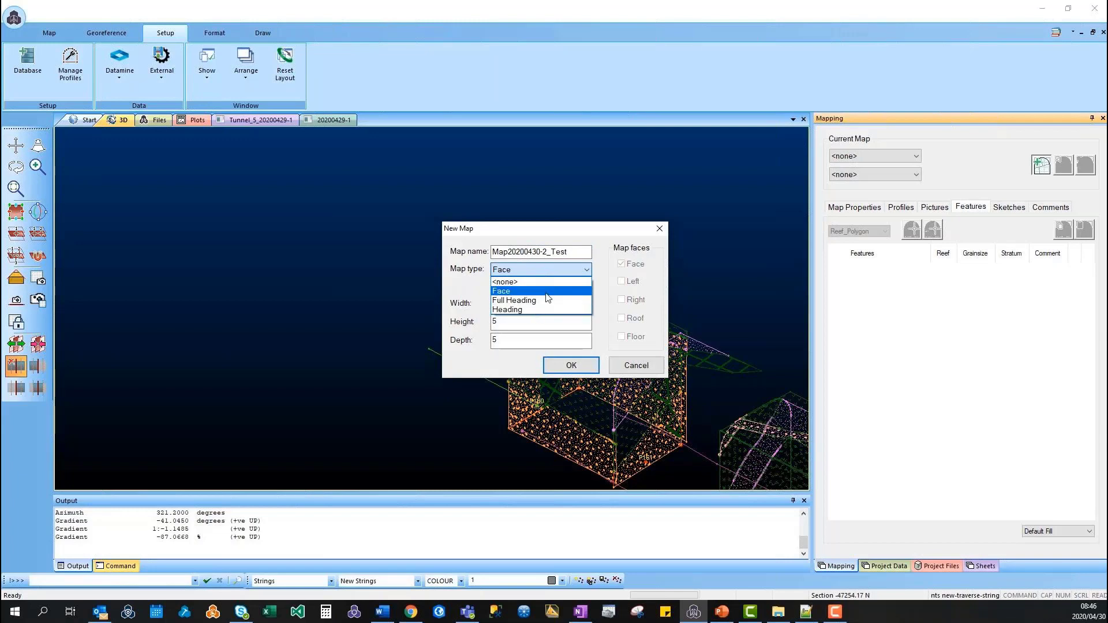
pyautogui.click(547, 298)
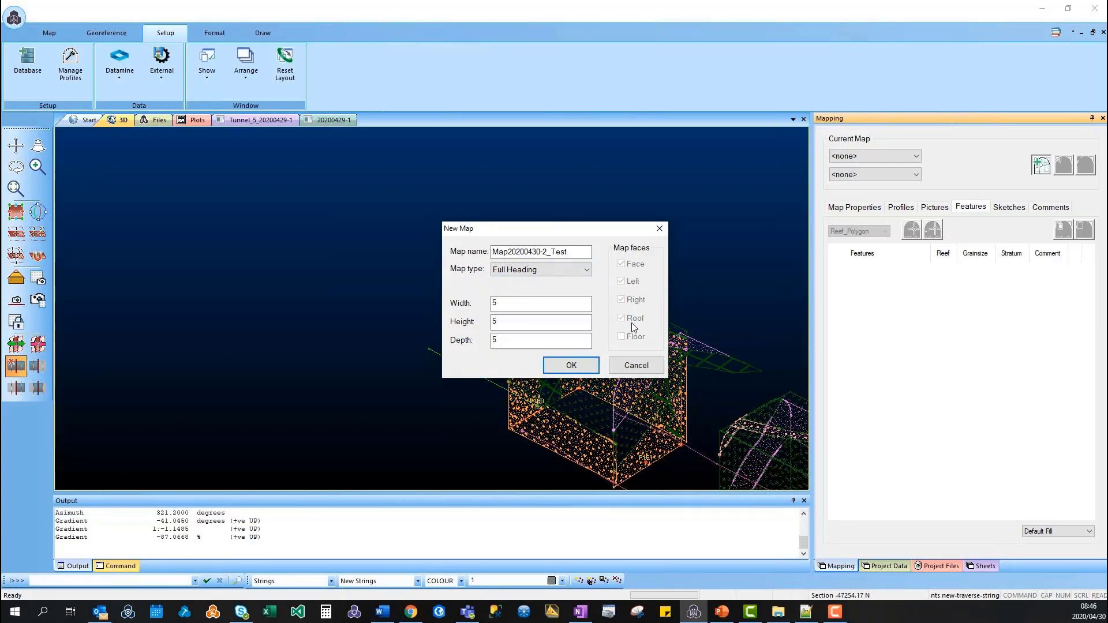
# - Set the new map's width to 3.5 and height to 4.5, keep the depth at 5, and create the map
pyautogui.moveTo(513, 305); pyautogui.dragTo(445, 307)
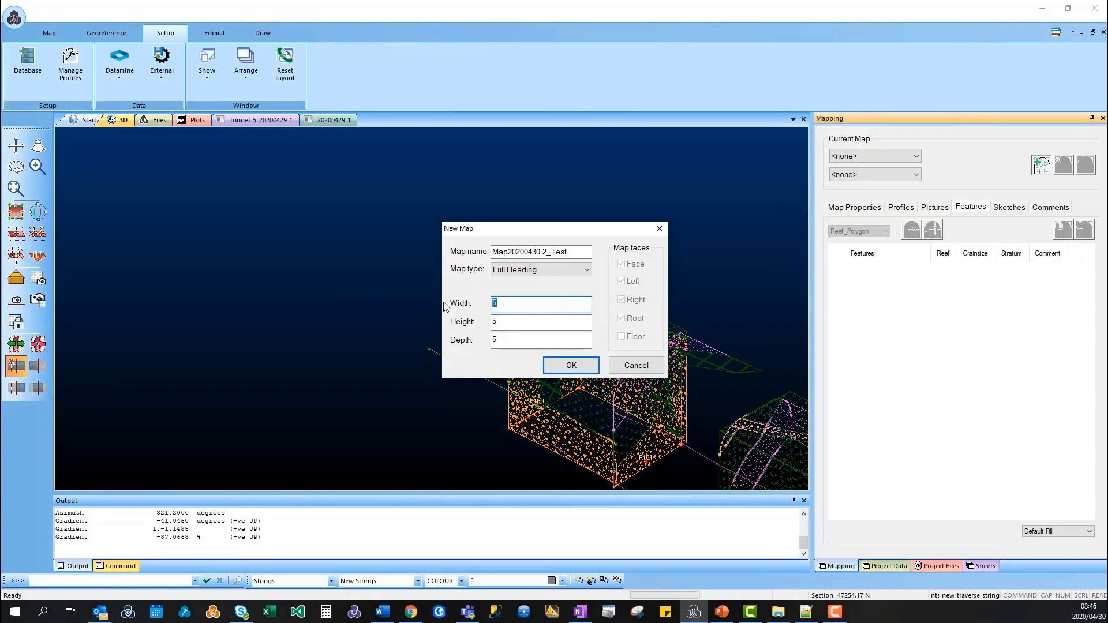
pyautogui.write('3.5')
pyautogui.press('Tab')
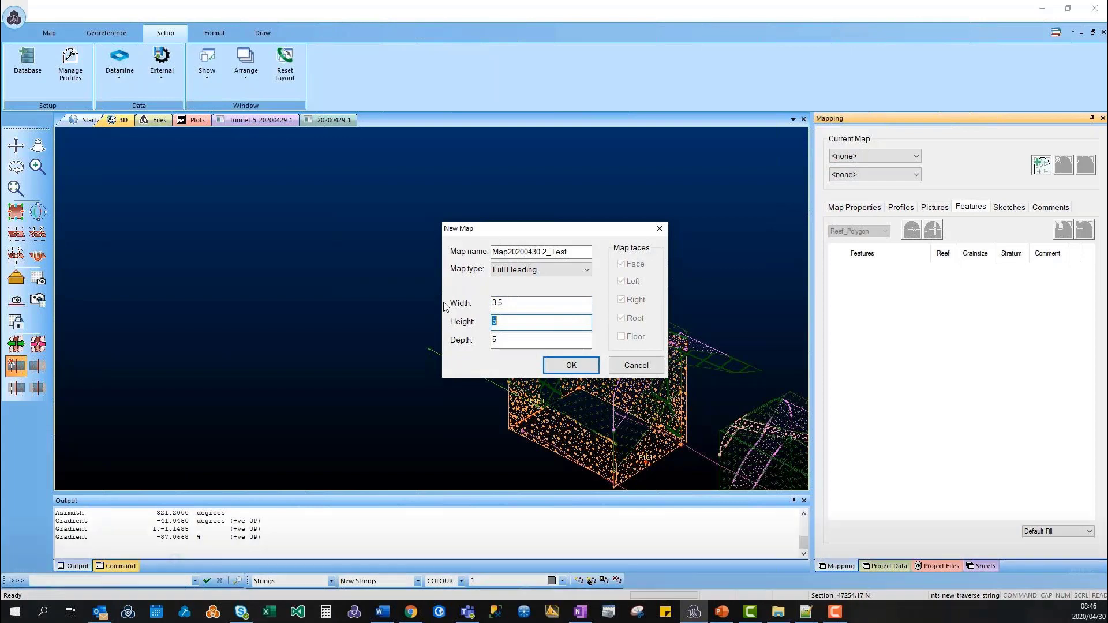
pyautogui.write('4.5')
pyautogui.press('Tab')
pyautogui.moveTo(544, 230); pyautogui.dragTo(381, 193)
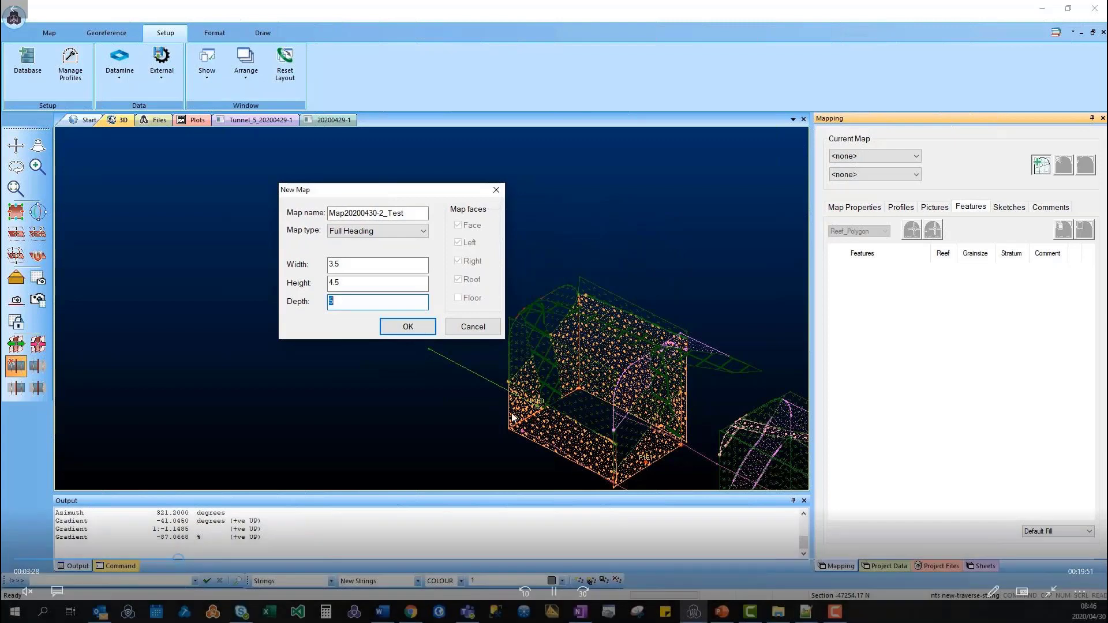
pyautogui.click(407, 327)
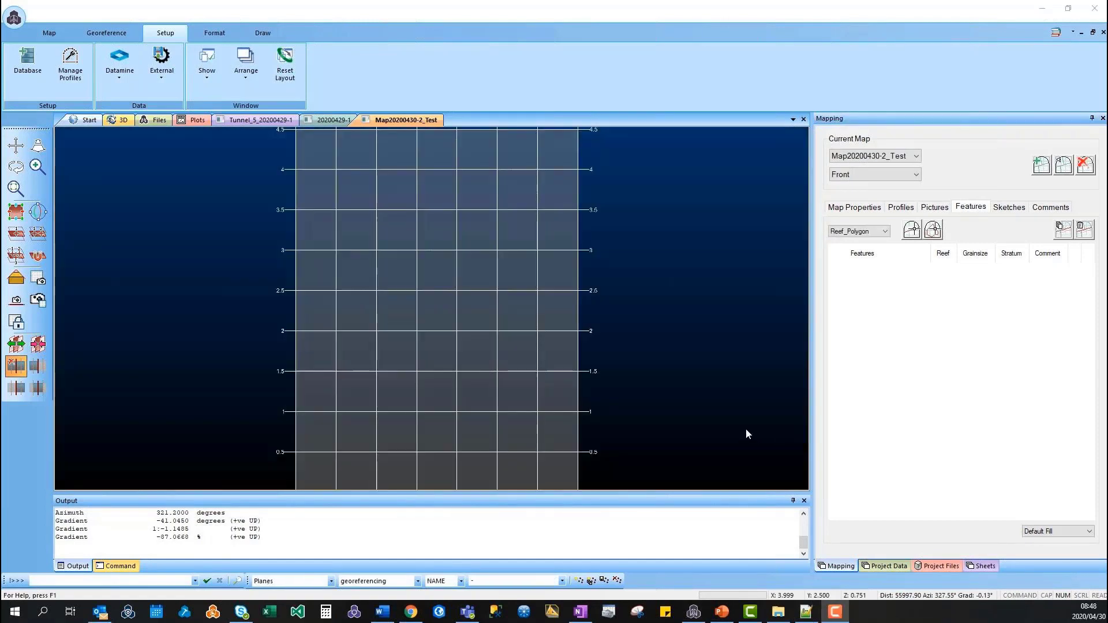
# - Inspect the new full heading map in 3D, realign the view to its front face and review its map properties
pyautogui.scroll(-4, 703, 413)
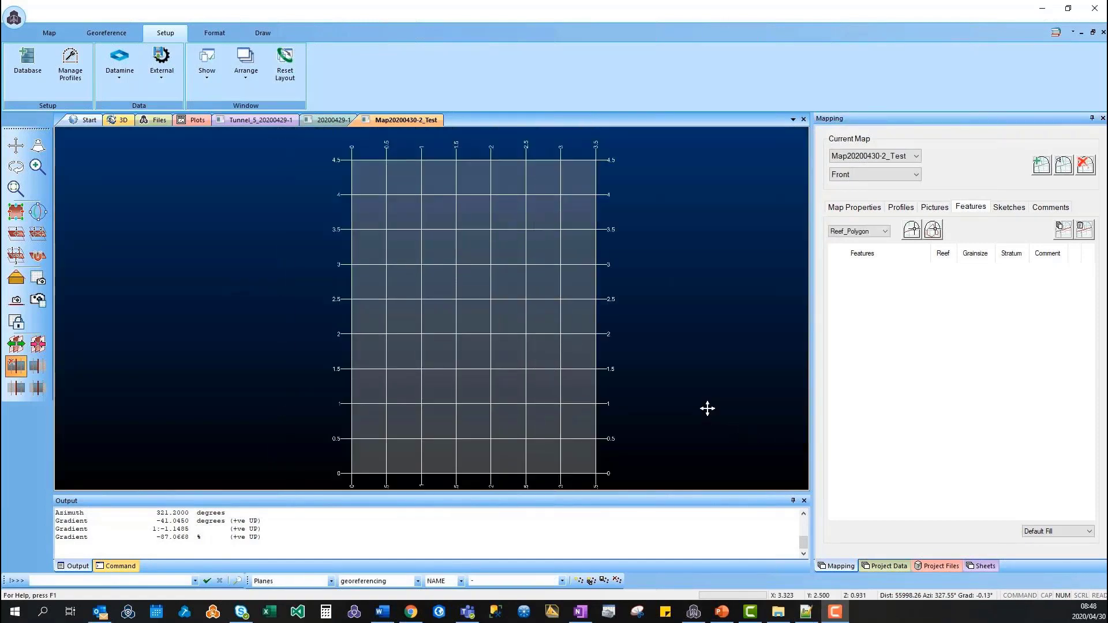
pyautogui.moveTo(702, 404); pyautogui.dragTo(591, 392)
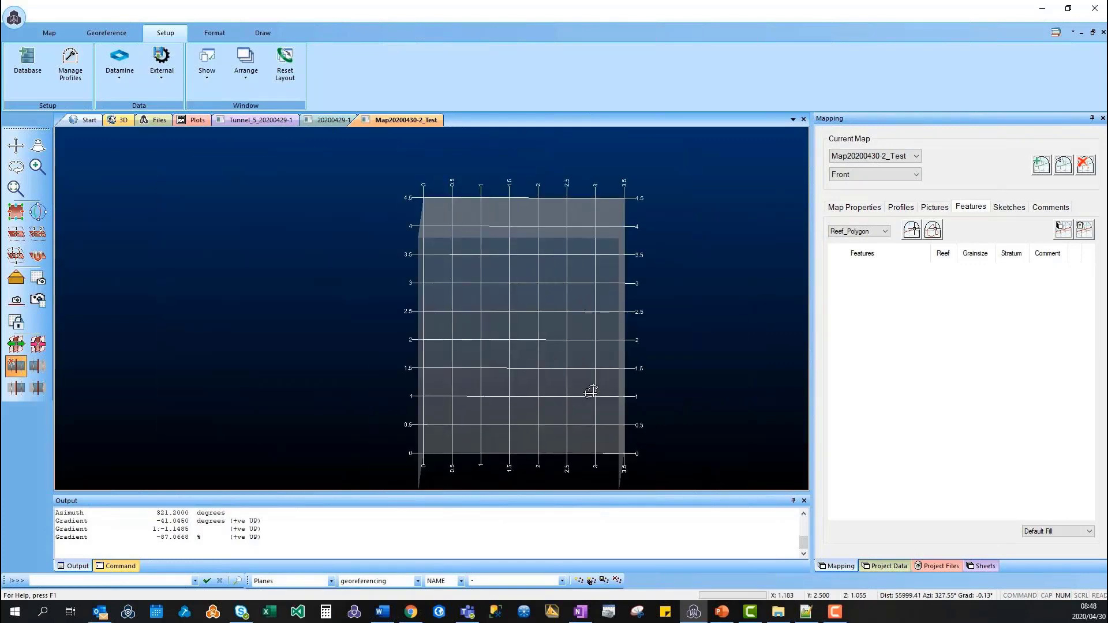
pyautogui.click(38, 279)
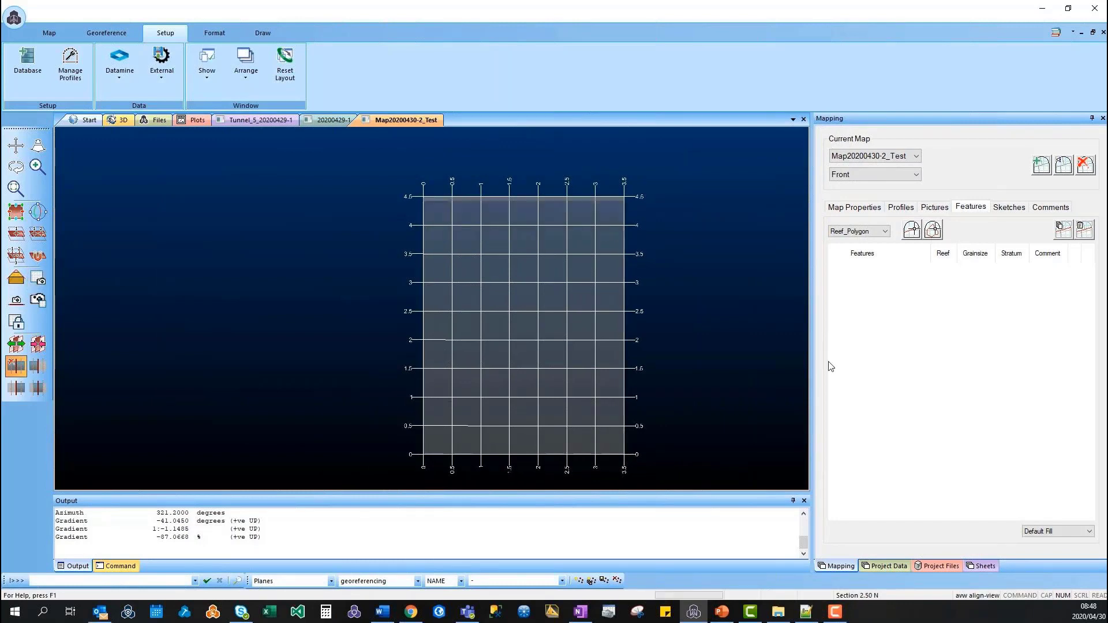
pyautogui.click(863, 212)
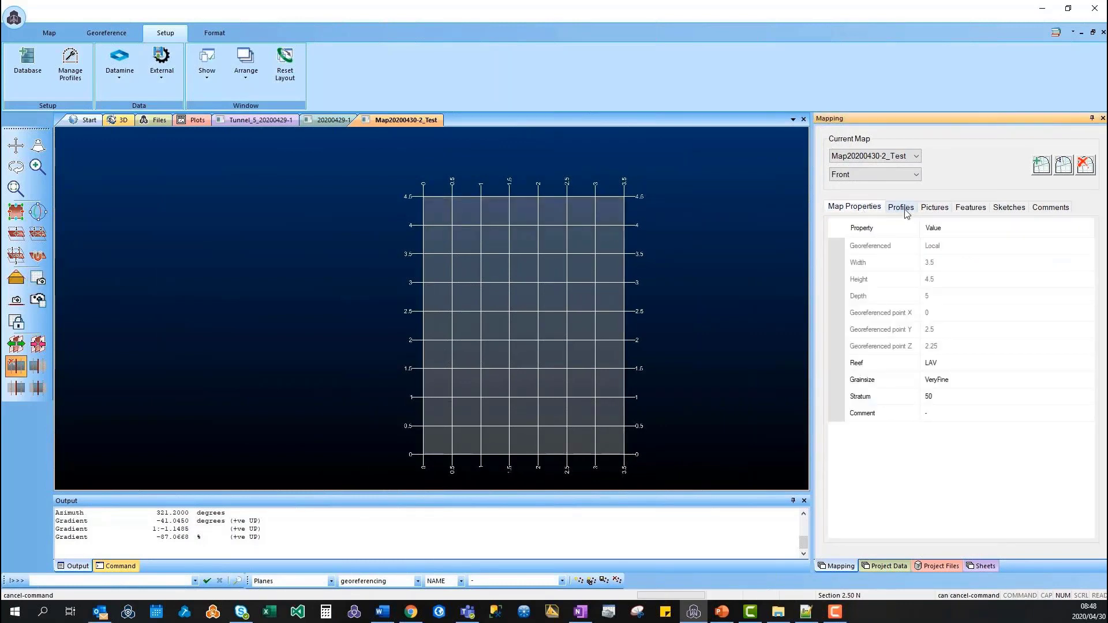
# - Check the Webinar profile template's type and dimensions in the drive profile definition
pyautogui.click(901, 209)
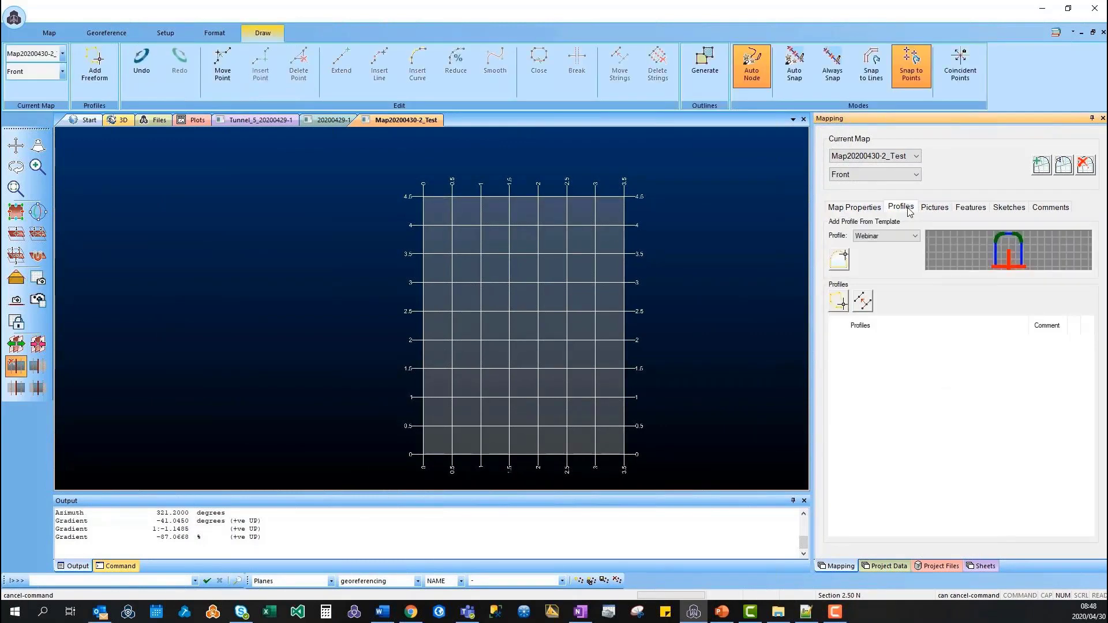
pyautogui.click(553, 592)
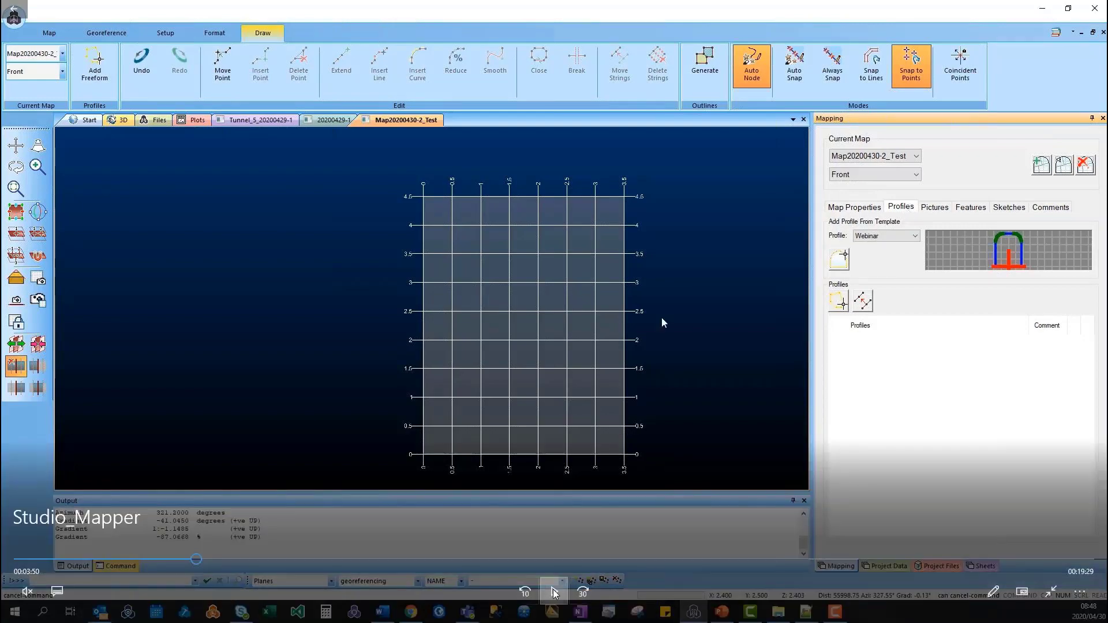
pyautogui.click(553, 591)
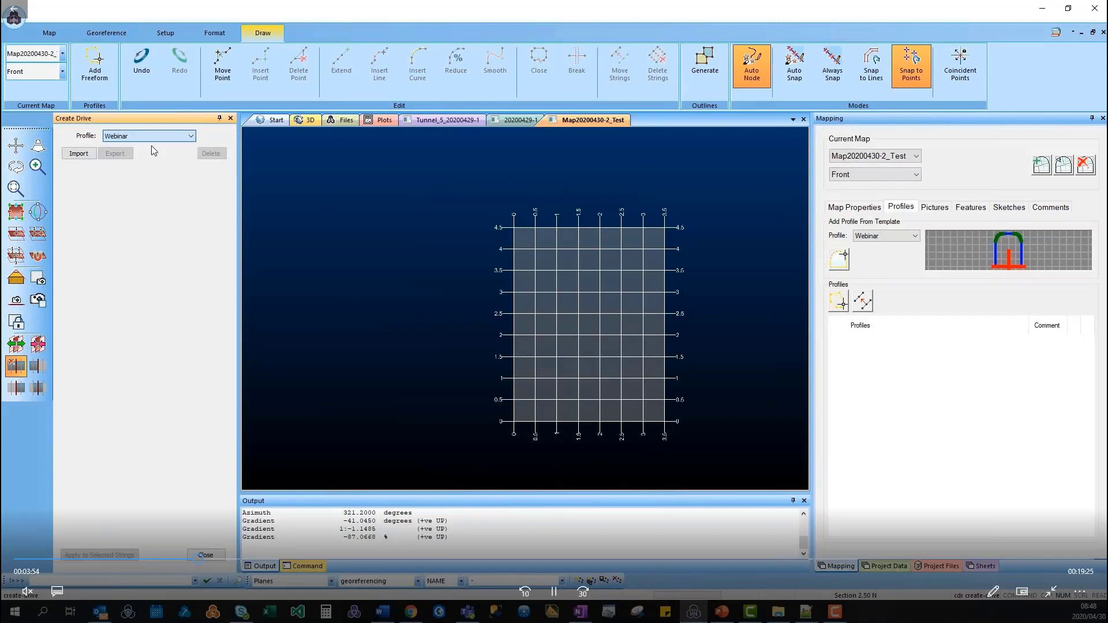
pyautogui.click(551, 591)
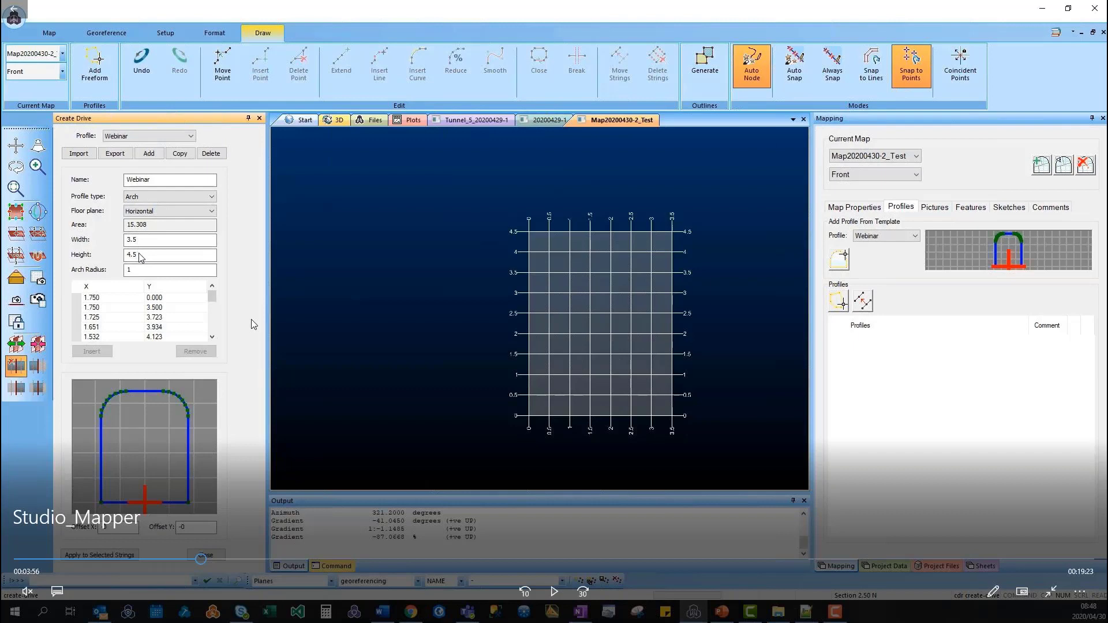
pyautogui.click(554, 592)
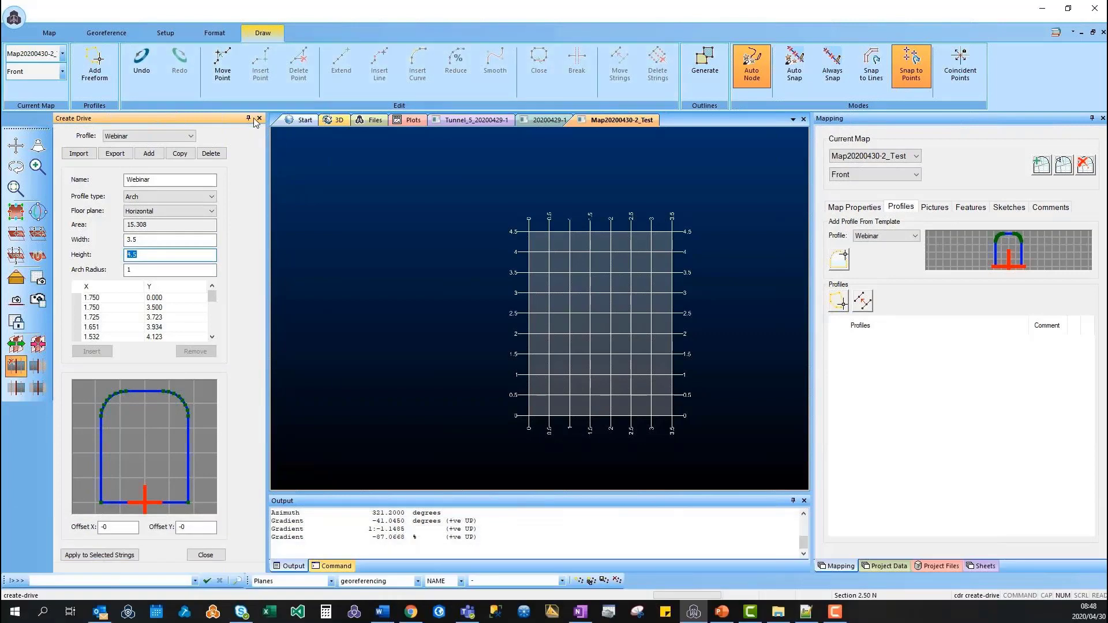
# - Add the Webinar profile from the template to the front face of Map20200430-2_Test
pyautogui.click(843, 262)
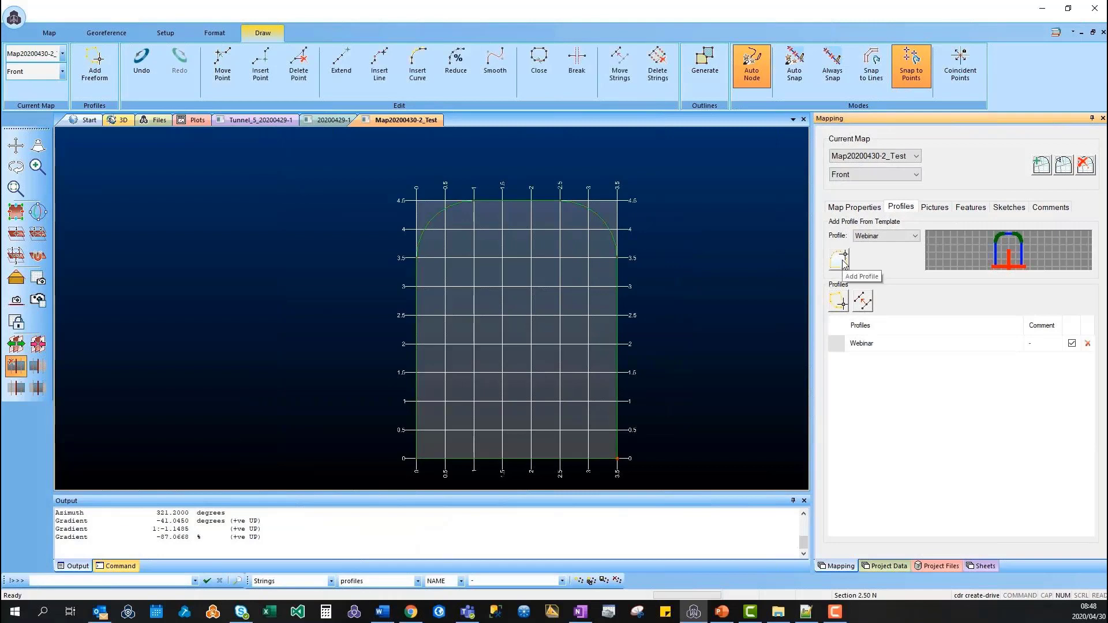
pyautogui.scroll(2, 542, 303)
pyautogui.scroll(-1, 541, 303)
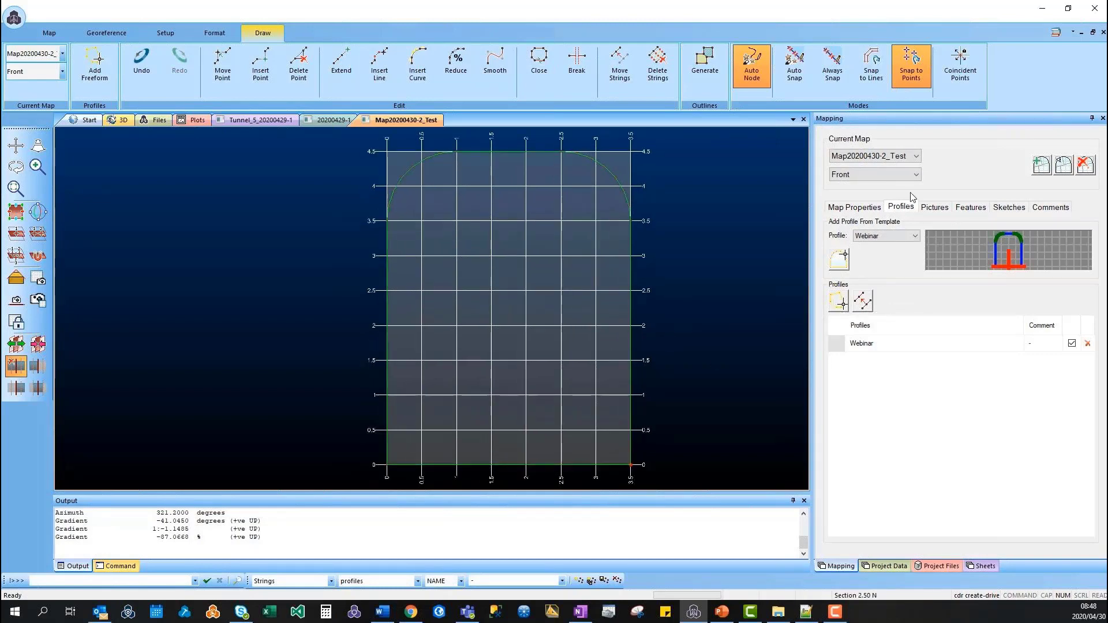
# - Draw a Structure contact on the front face of Map20200430-1_Test from the floor at 3 up to the roof at 2
pyautogui.click(932, 209)
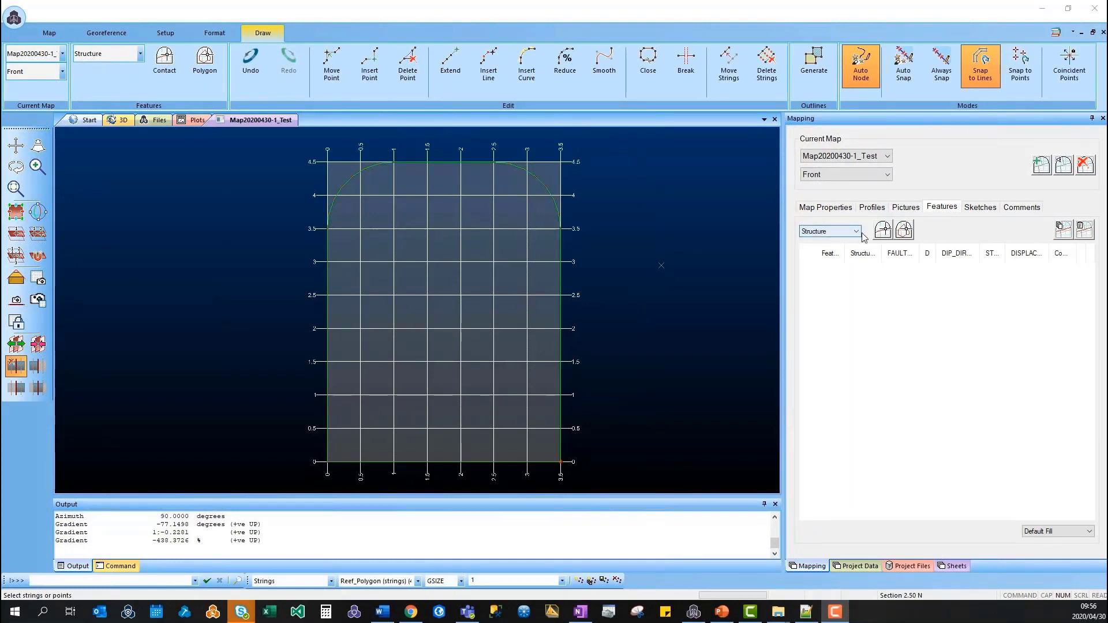
pyautogui.click(856, 231)
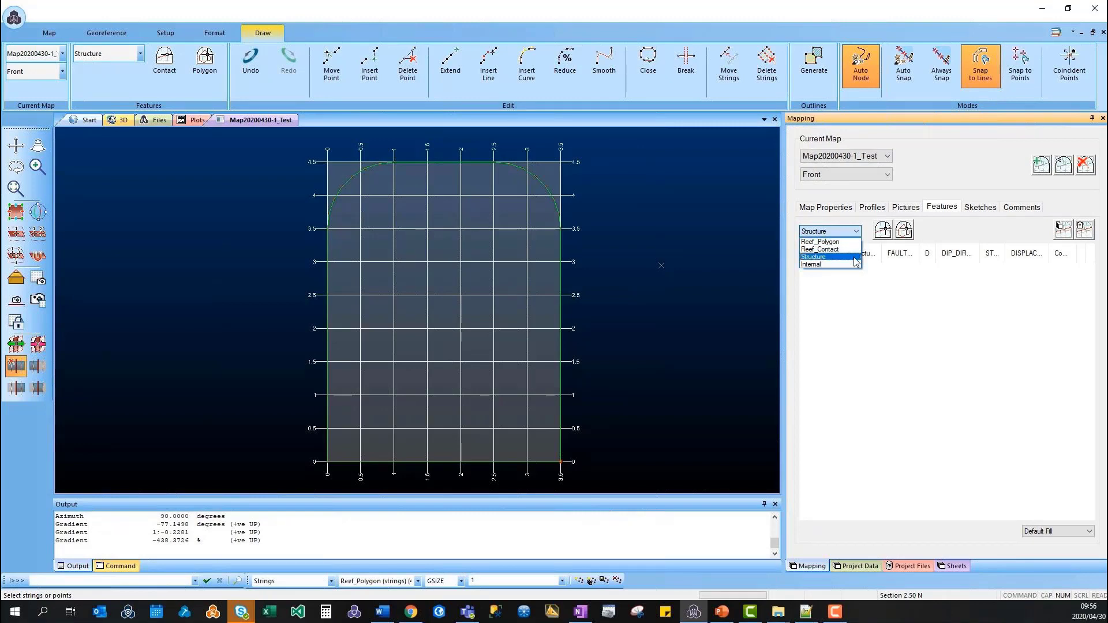
pyautogui.click(851, 256)
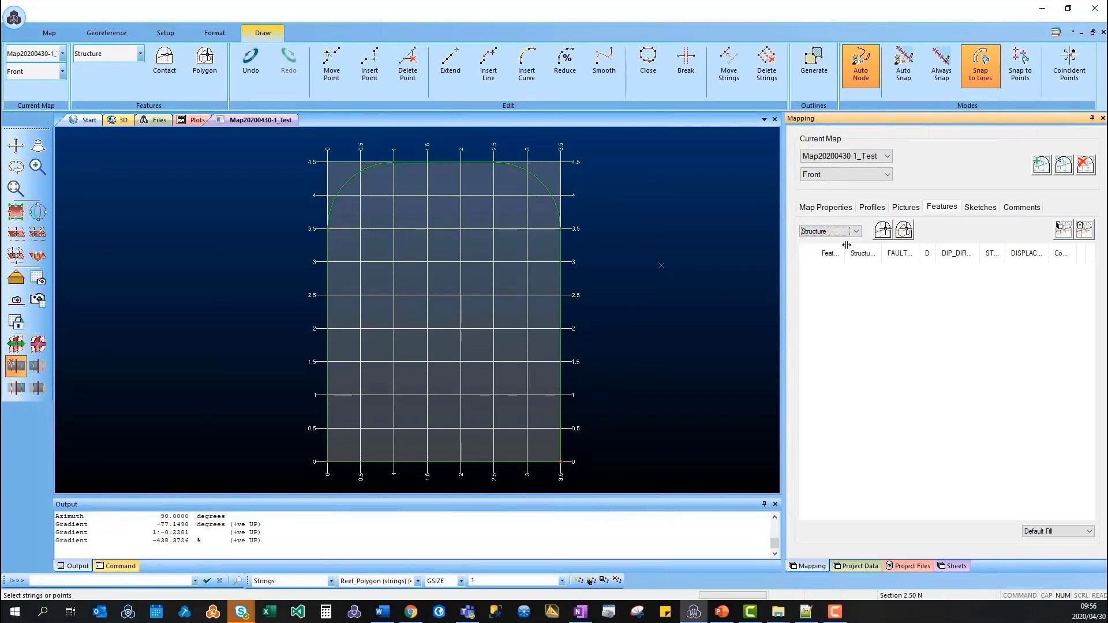
pyautogui.click(883, 231)
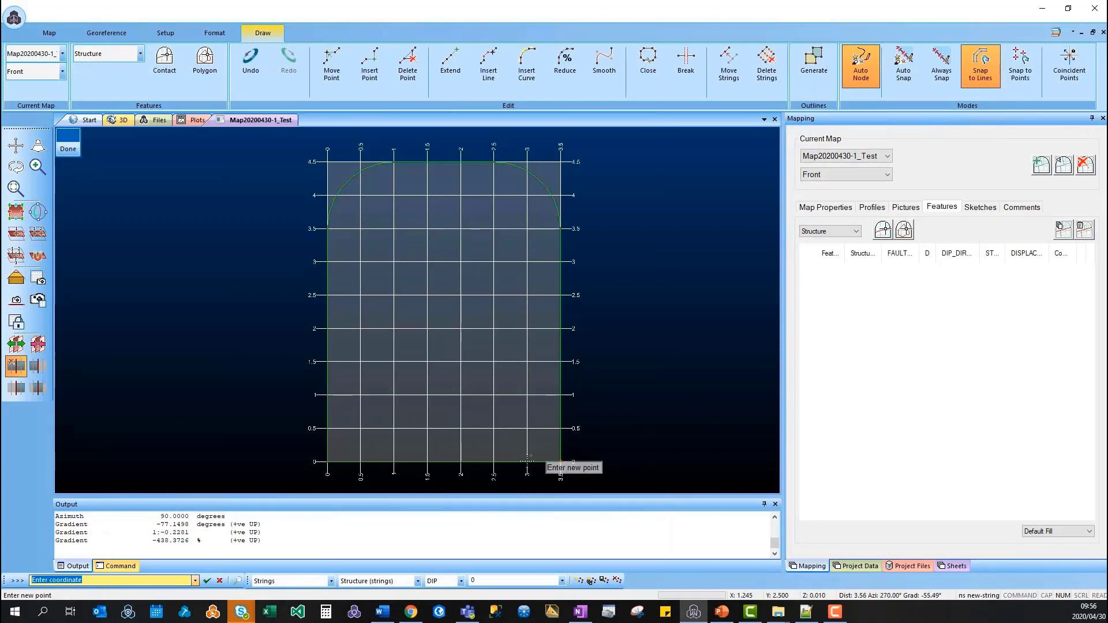
pyautogui.click(527, 461)
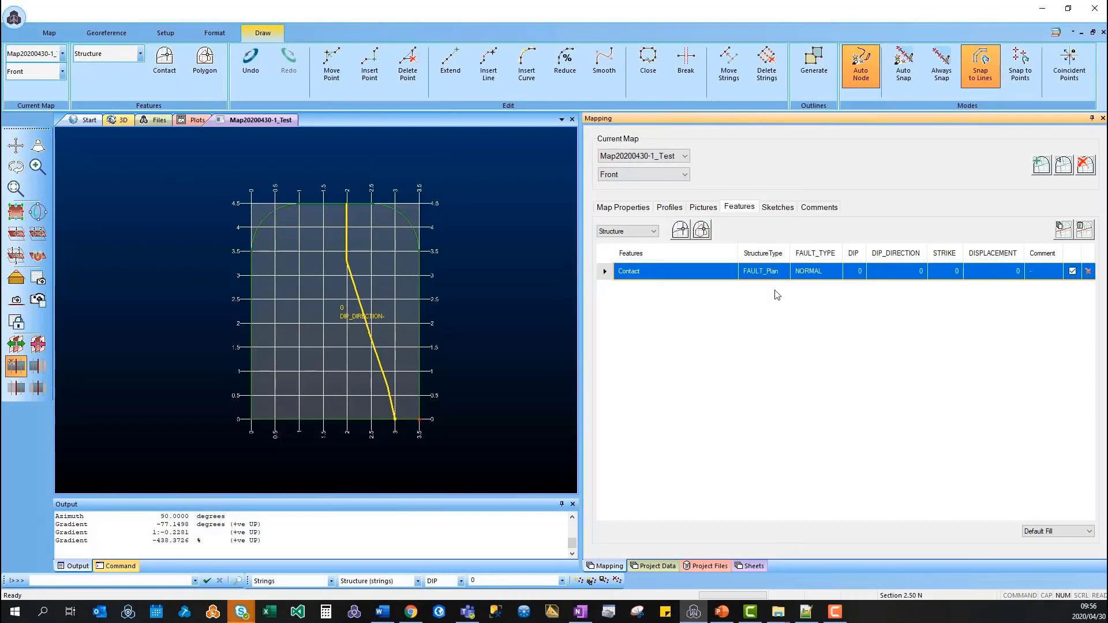
# - Set the contact's structure type to FAULT_Section and keep its fault type as NORMAL
pyautogui.click(783, 272)
pyautogui.click(784, 272)
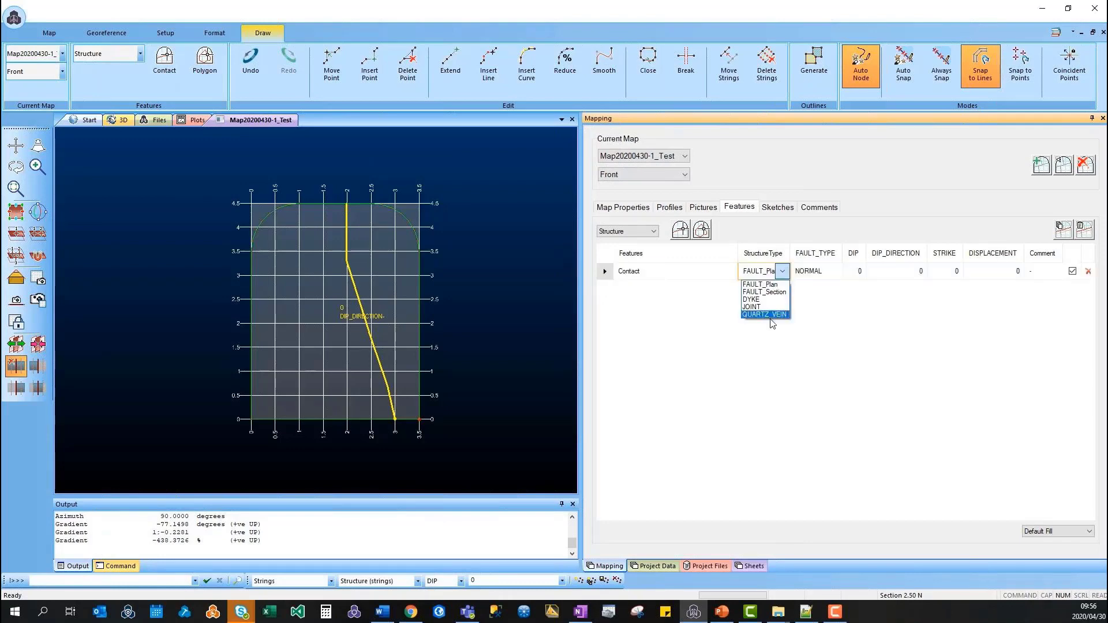
pyautogui.click(782, 292)
pyautogui.moveTo(790, 253); pyautogui.dragTo(817, 256)
pyautogui.click(825, 272)
pyautogui.click(858, 270)
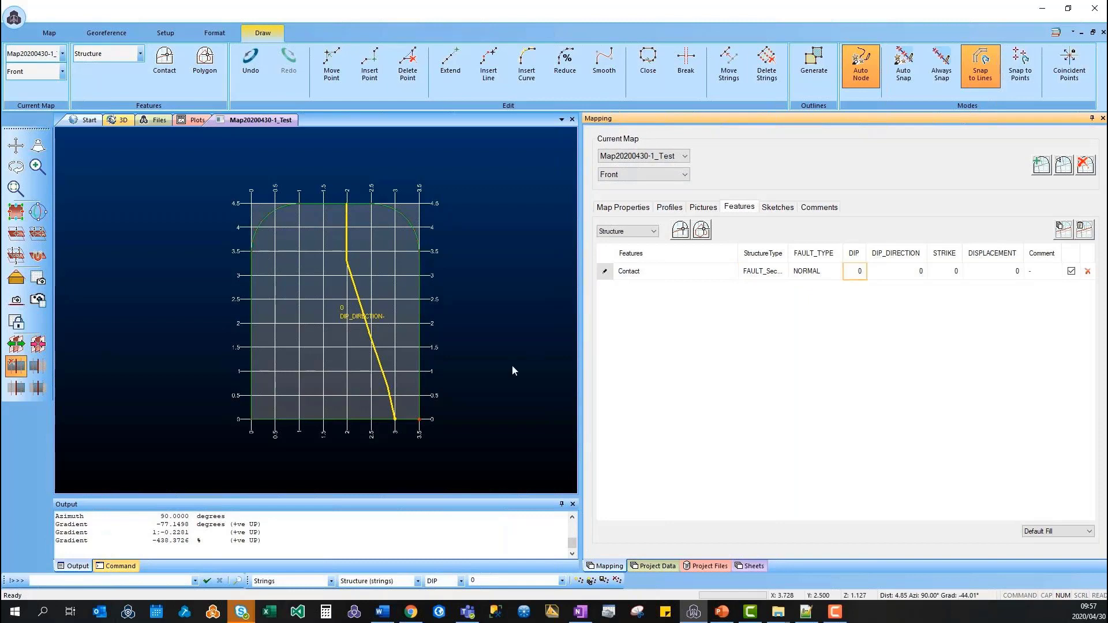
# - Measure the fault line's gradient between its floor end and its roof end with query-lines
pyautogui.click(497, 368)
pyautogui.press('q')
pyautogui.press('l')
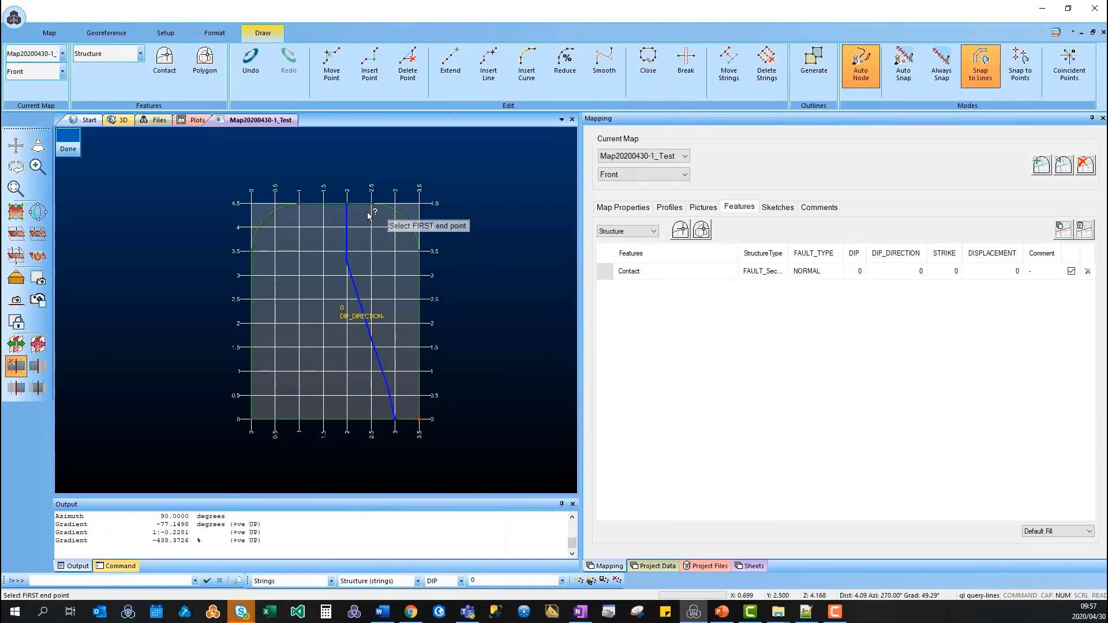
pyautogui.click(396, 419)
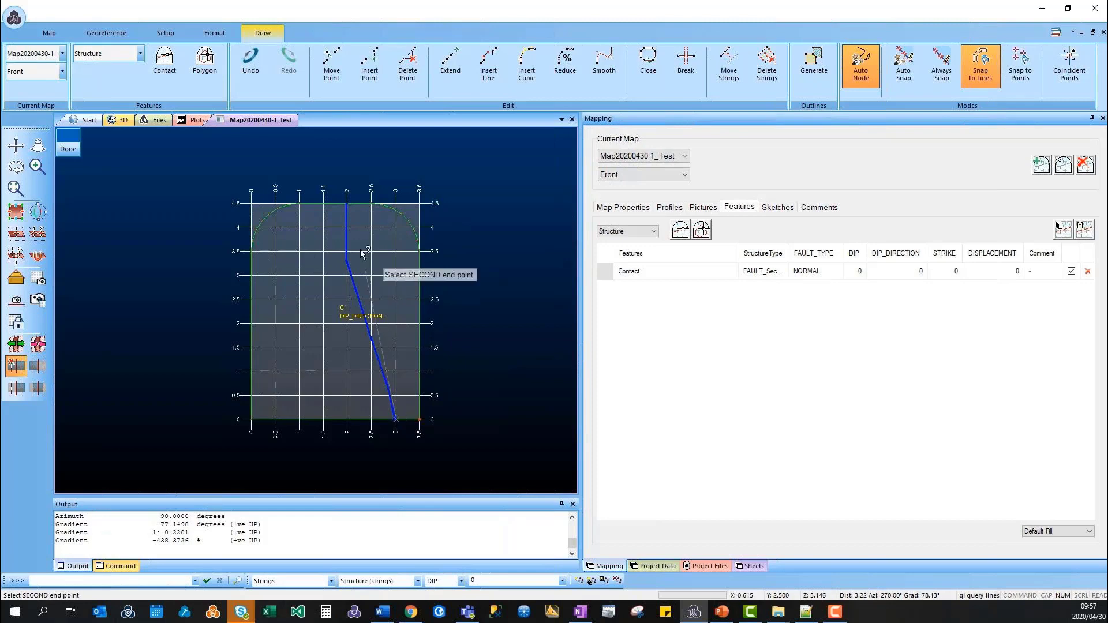
pyautogui.click(350, 206)
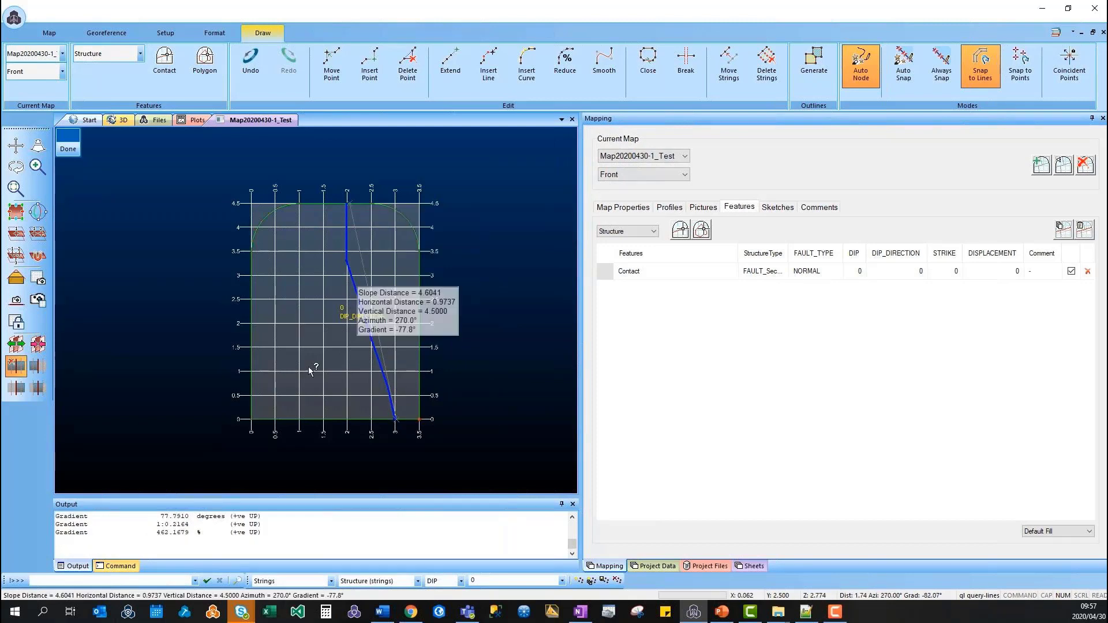
# - Set the fault contact's dip to 77 and its displacement to 0.2, and close the line query
pyautogui.doubleClick(173, 517)
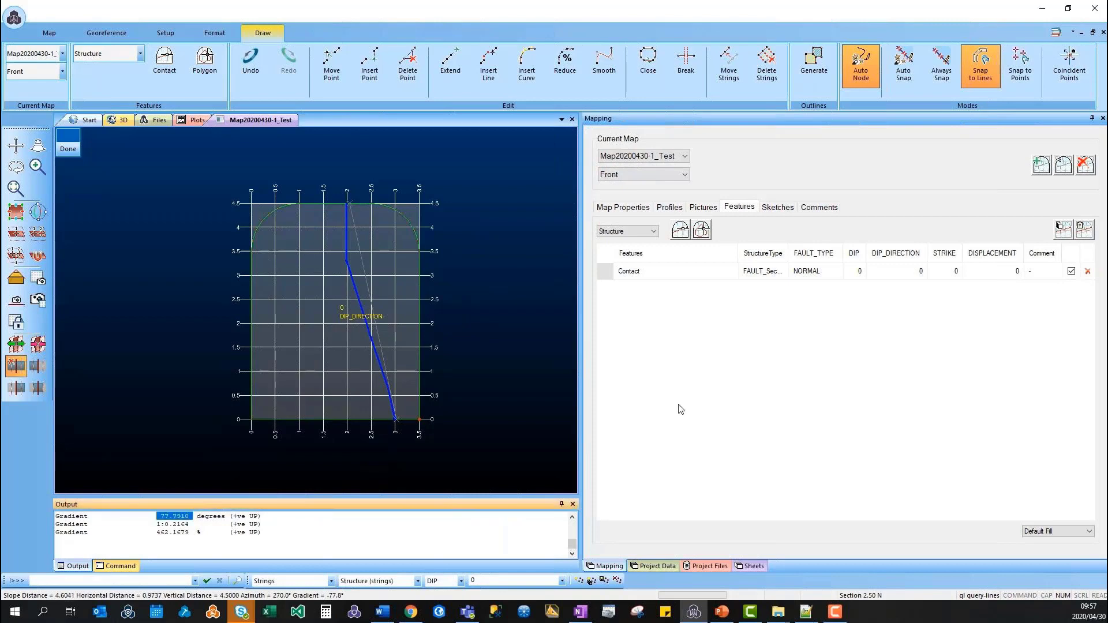
pyautogui.click(856, 270)
pyautogui.hotkey('ctrl', 'a')
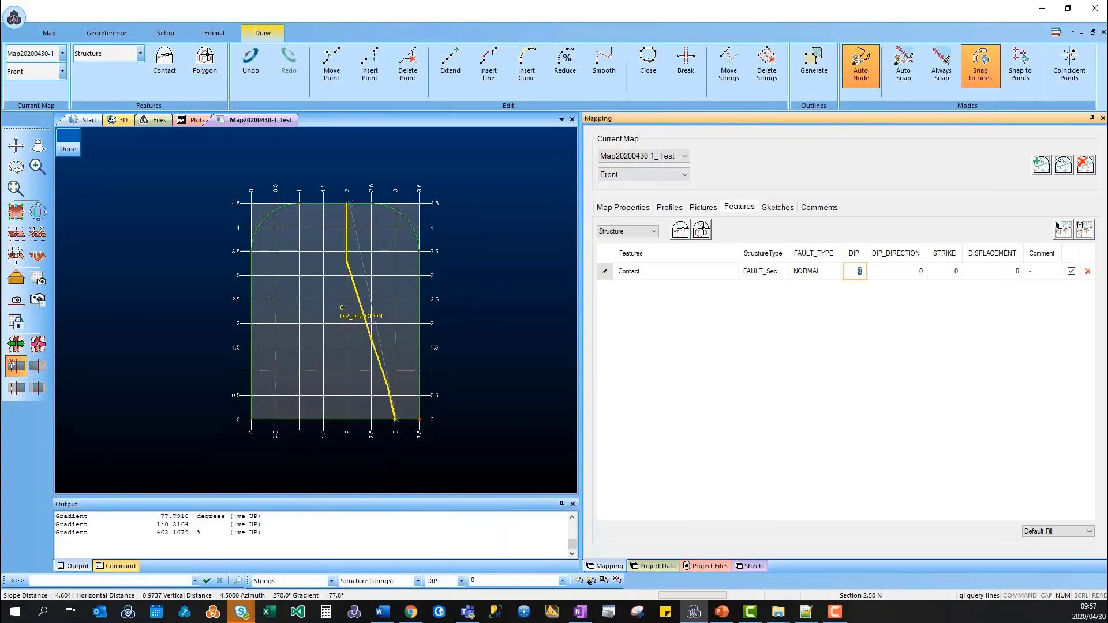
pyautogui.write('77')
pyautogui.click(993, 270)
pyautogui.write('0.2')
pyautogui.click(1055, 266)
pyautogui.press('Return')
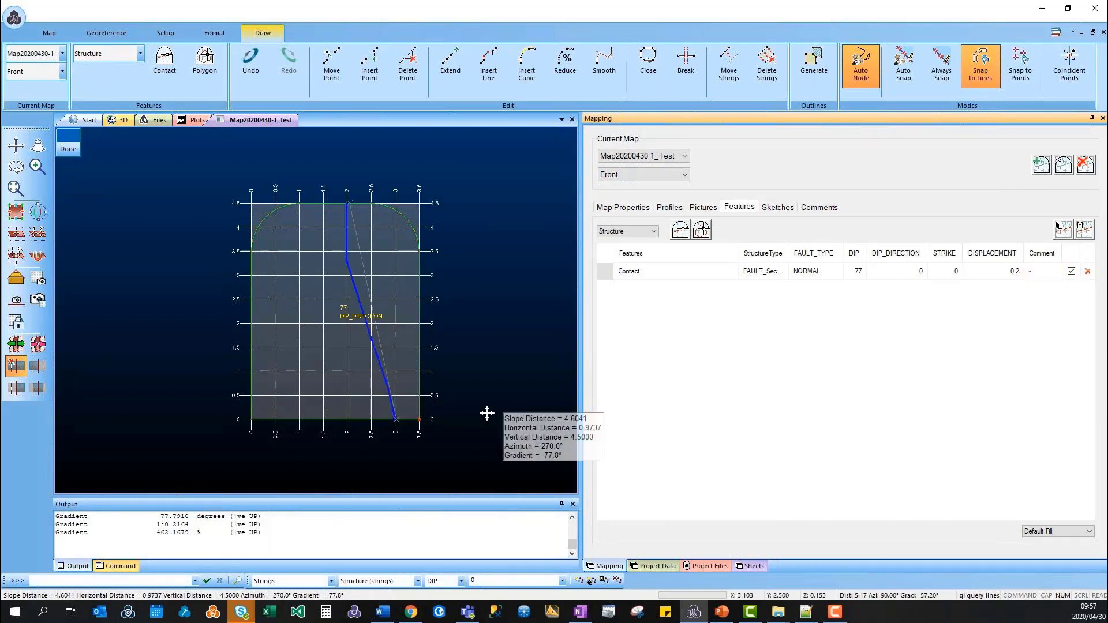
pyautogui.moveTo(487, 414); pyautogui.dragTo(504, 407, button='middle')
pyautogui.click(68, 149)
# - Straighten the upper part of the fault contact by moving its bend points toward the direct line between roof and floor
pyautogui.click(604, 271)
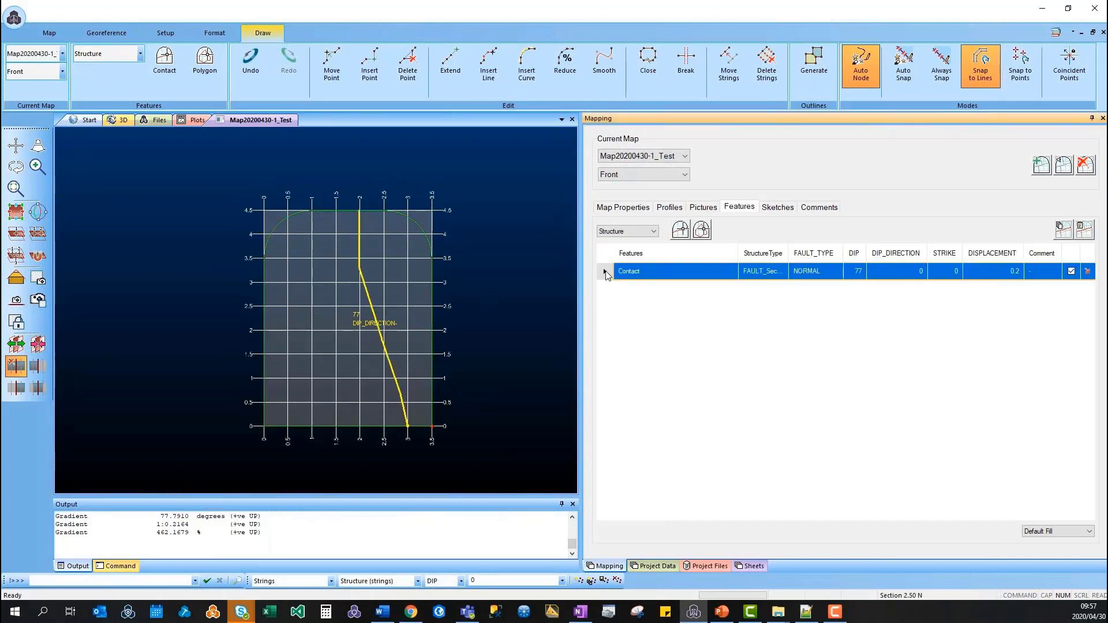
pyautogui.click(473, 300)
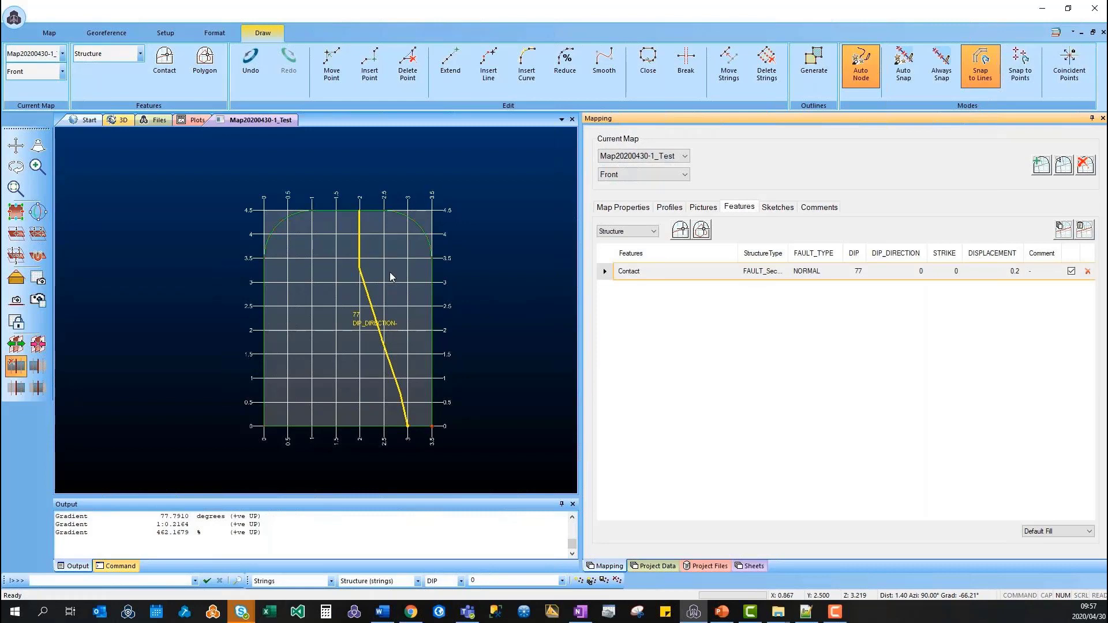
pyautogui.click(364, 269)
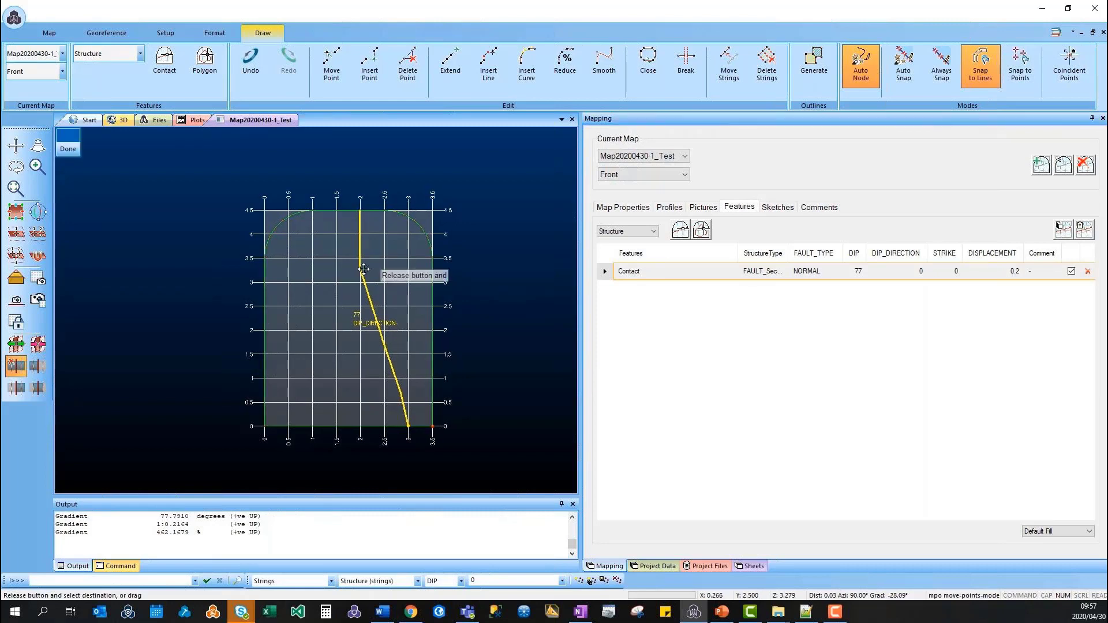
pyautogui.moveTo(364, 269); pyautogui.dragTo(369, 260)
pyautogui.click(68, 149)
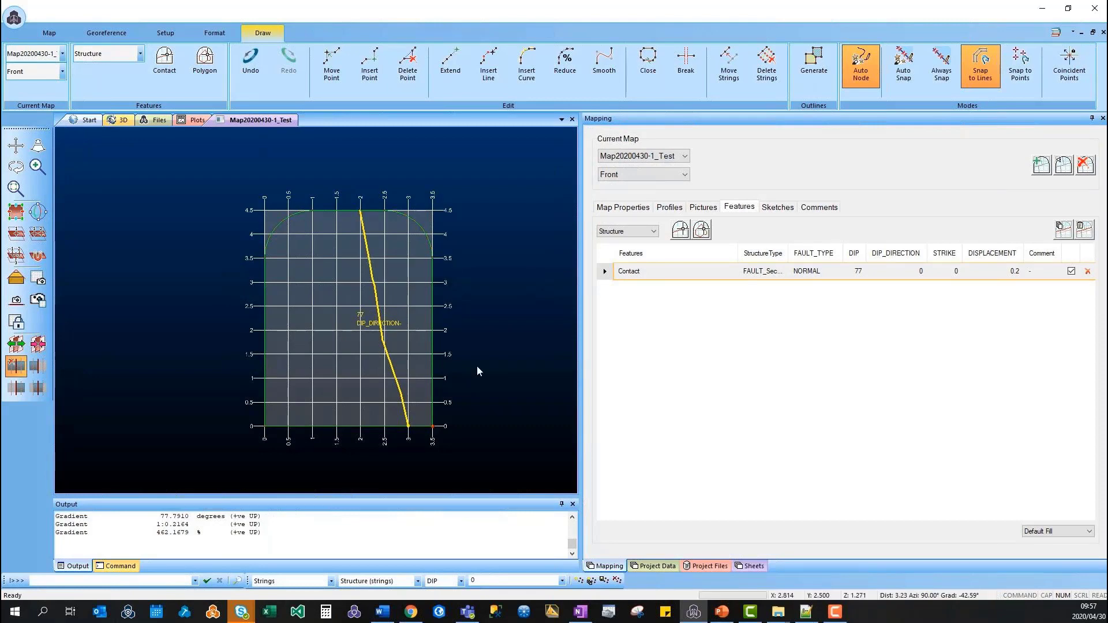
pyautogui.scroll(2, 489, 378)
pyautogui.click(515, 388)
pyautogui.moveTo(496, 382); pyautogui.dragTo(529, 403, button='middle')
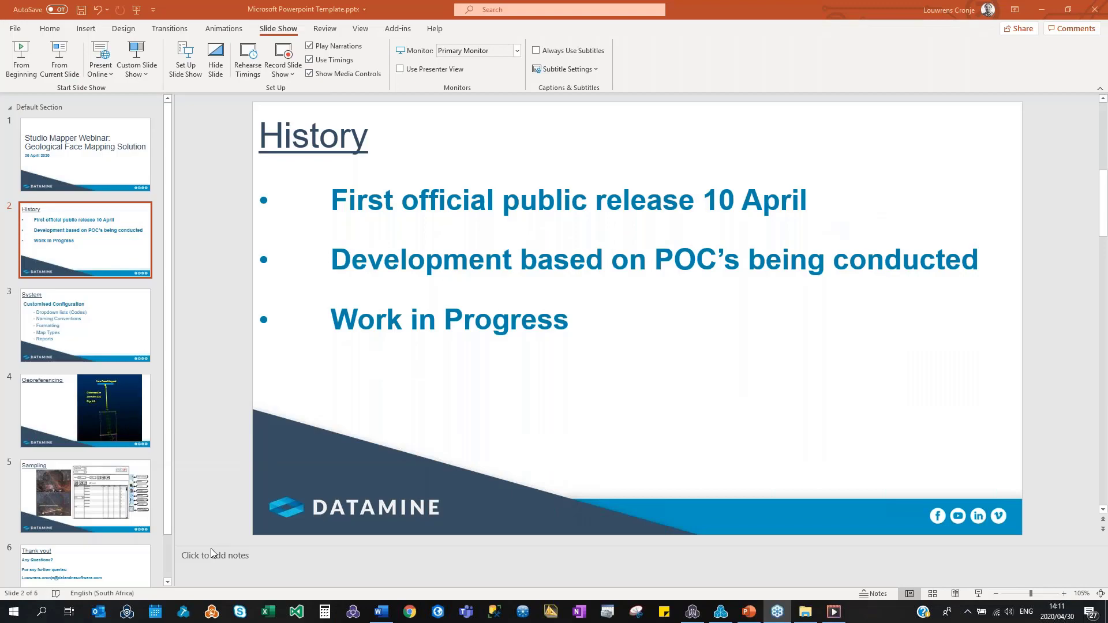
# - Return to Studio Mapper and draw a Reef_Polygon band from the roof between about 0.4 and 1.2 to the floor between about 1.3 and 1.9
pyautogui.hotkey('alt', 'Tab')
pyautogui.hotkey('alt', 'Tab')
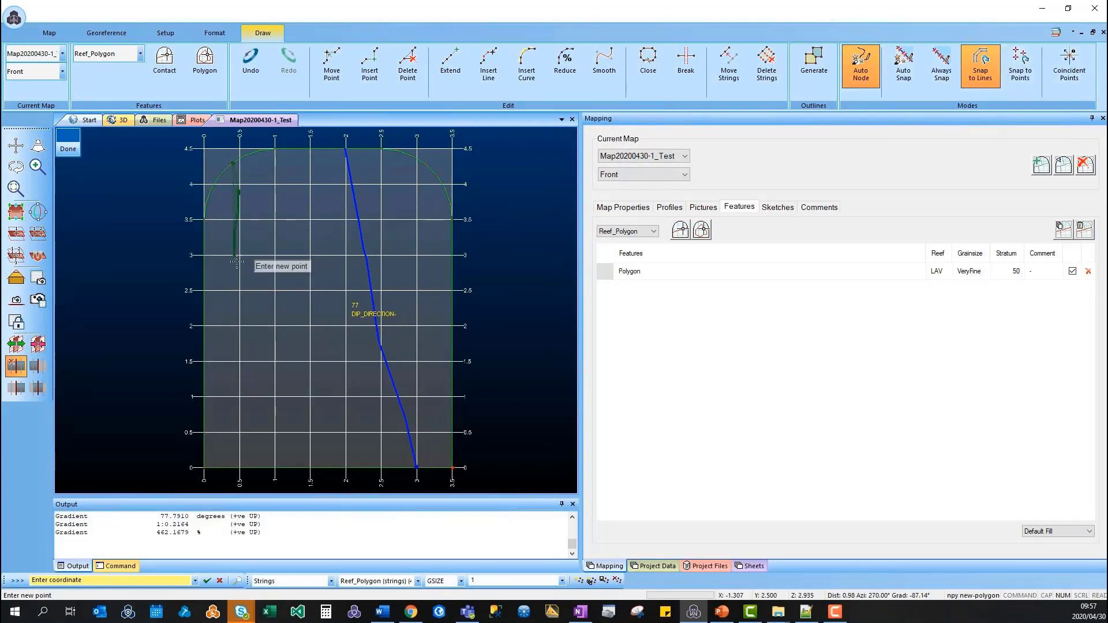
pyautogui.moveTo(237, 263)
pyautogui.mouseDown()
pyautogui.moveTo(252, 350)
pyautogui.moveTo(282, 417)
pyautogui.mouseUp()
pyautogui.click(295, 466)
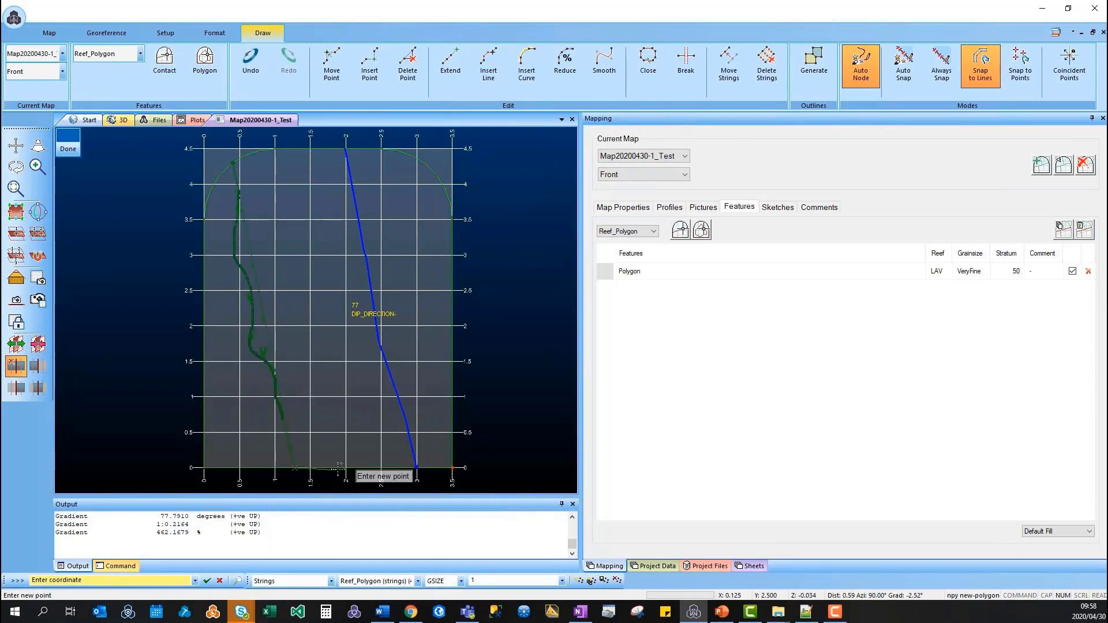
pyautogui.click(340, 466)
pyautogui.moveTo(327, 423)
pyautogui.mouseDown()
pyautogui.moveTo(302, 196)
pyautogui.moveTo(289, 154)
pyautogui.moveTo(250, 159)
pyautogui.mouseUp()
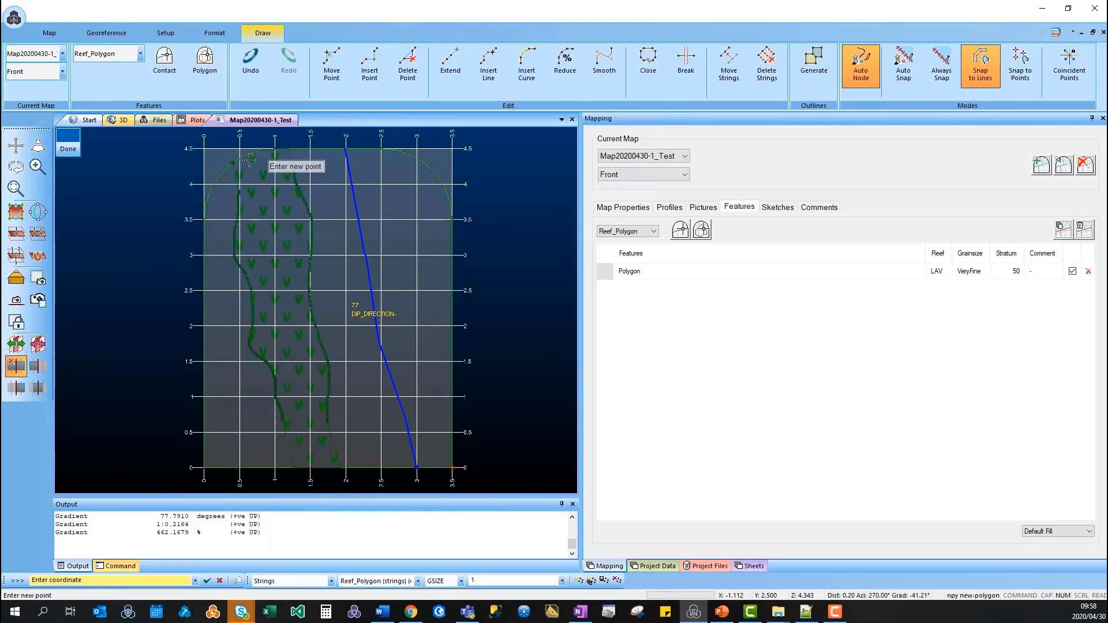
pyautogui.click(72, 151)
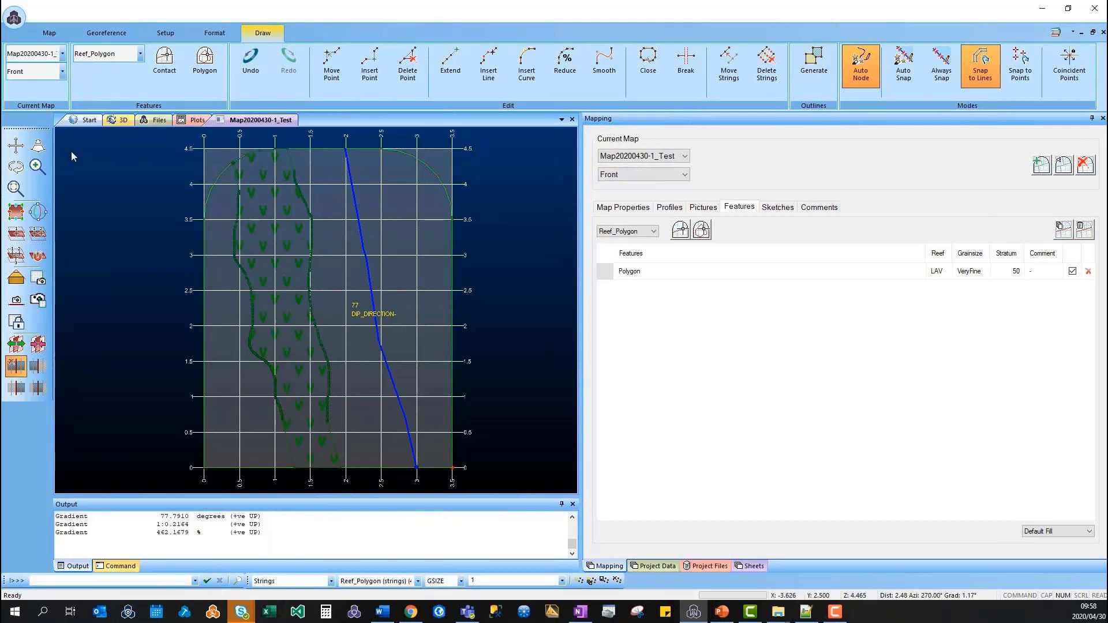
# - Set the reef type of the band-shaped polygon to DYKE
pyautogui.click(612, 277)
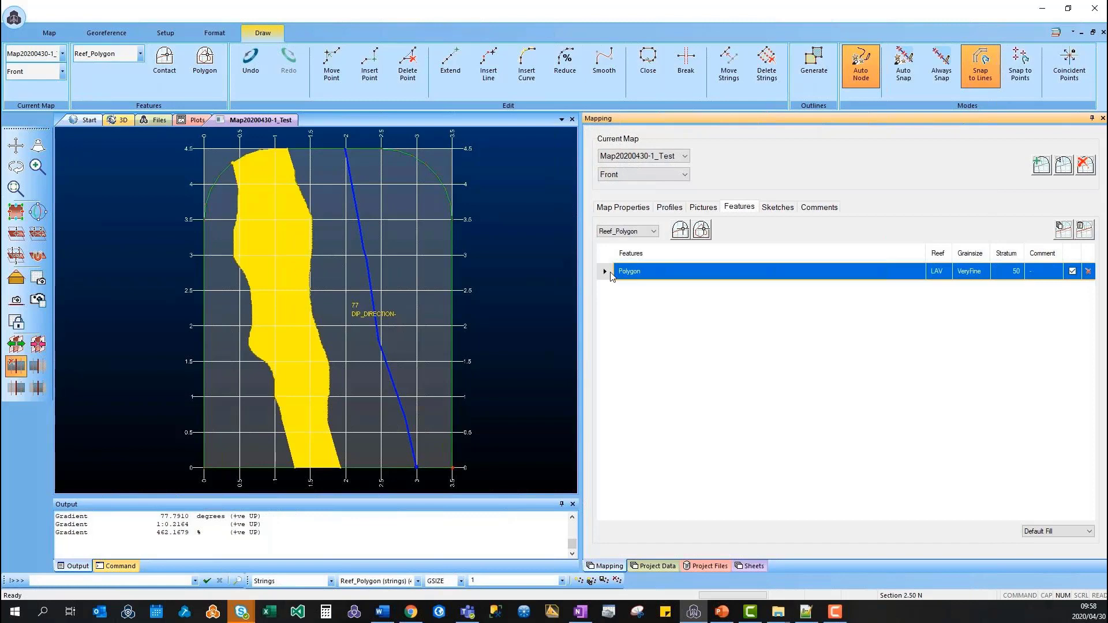
pyautogui.click(945, 276)
pyautogui.click(945, 274)
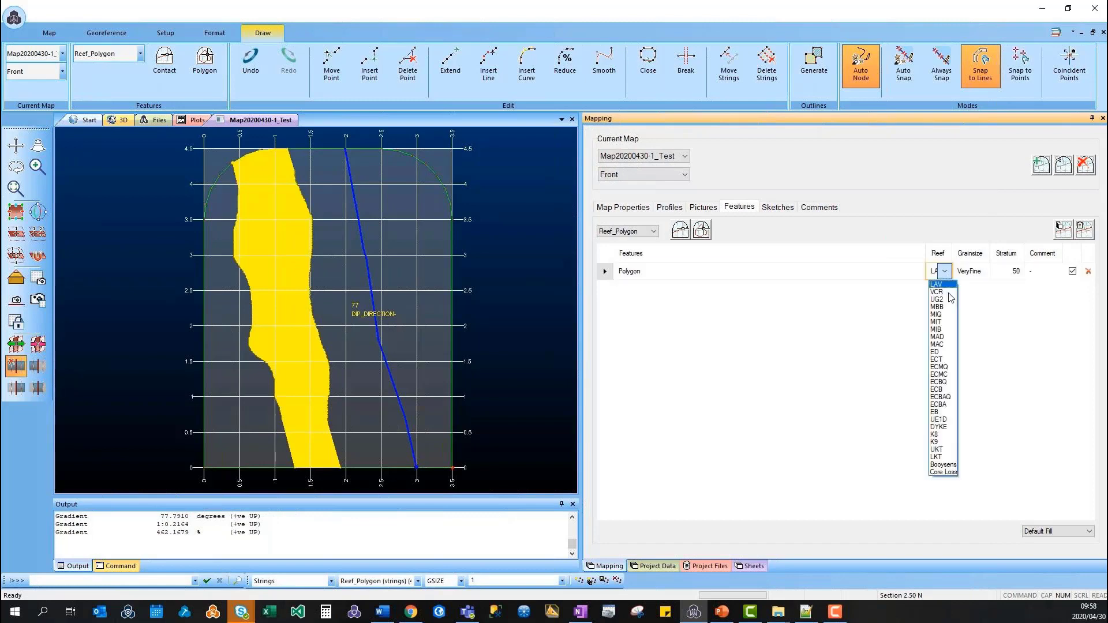
pyautogui.click(940, 429)
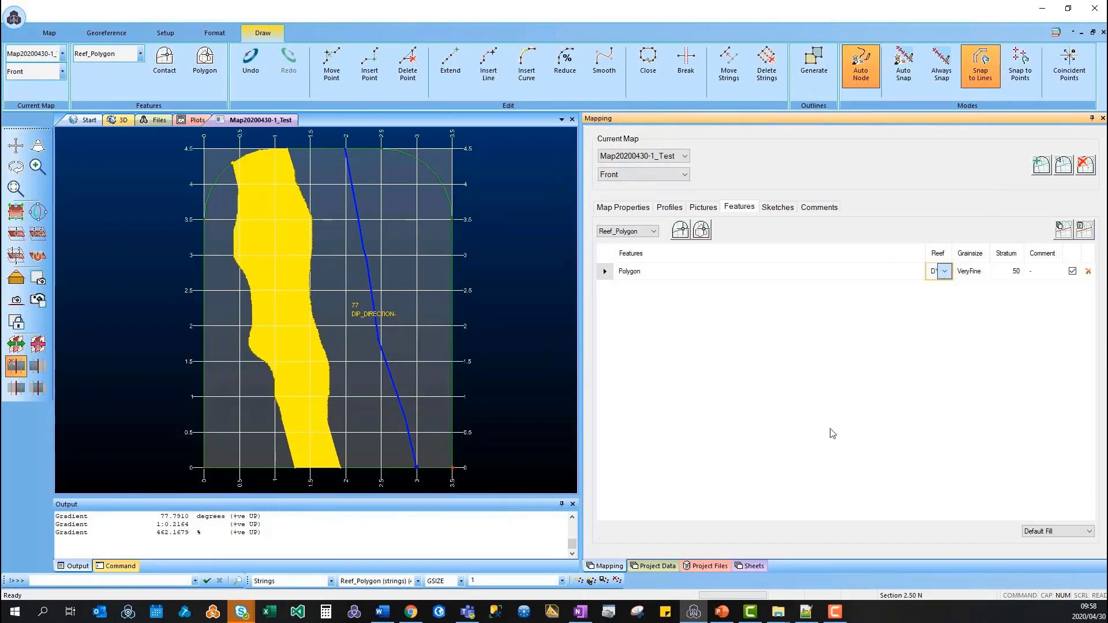
pyautogui.click(513, 340)
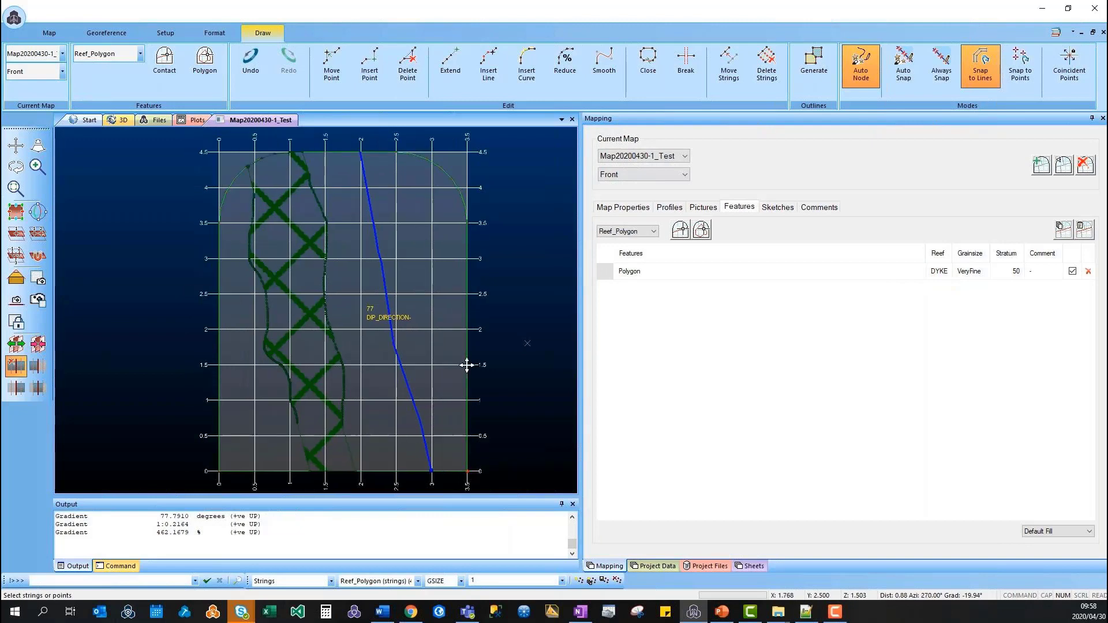
# - Give the map view a single light blue background color in the environmental settings
pyautogui.doubleClick(513, 316)
pyautogui.click(584, 211)
pyautogui.click(646, 415)
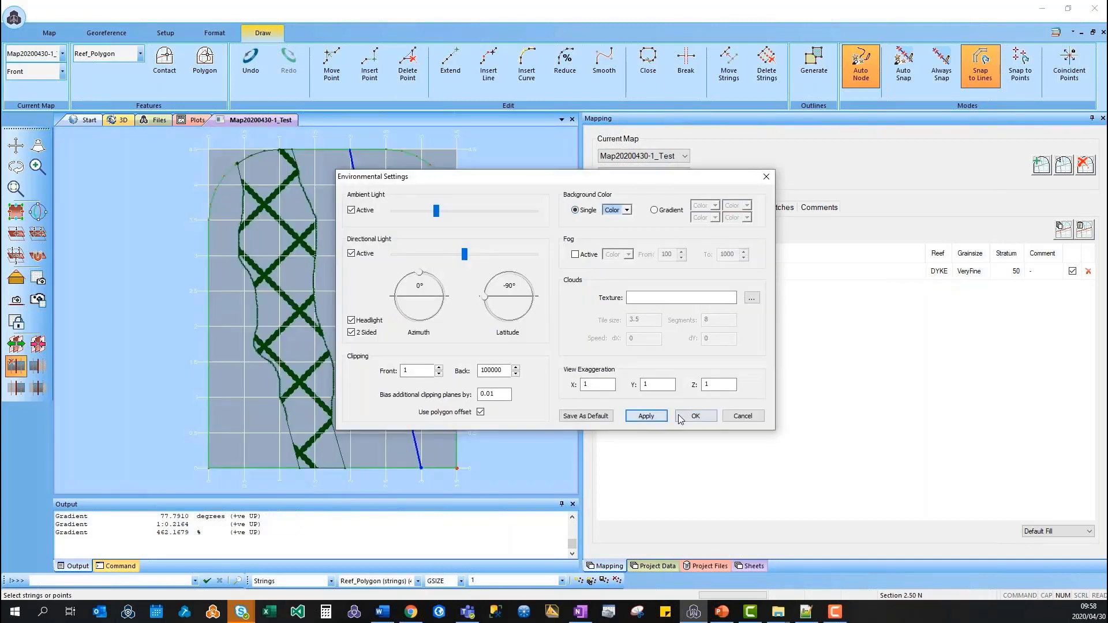
pyautogui.click(680, 418)
pyautogui.scroll(-1, 432, 379)
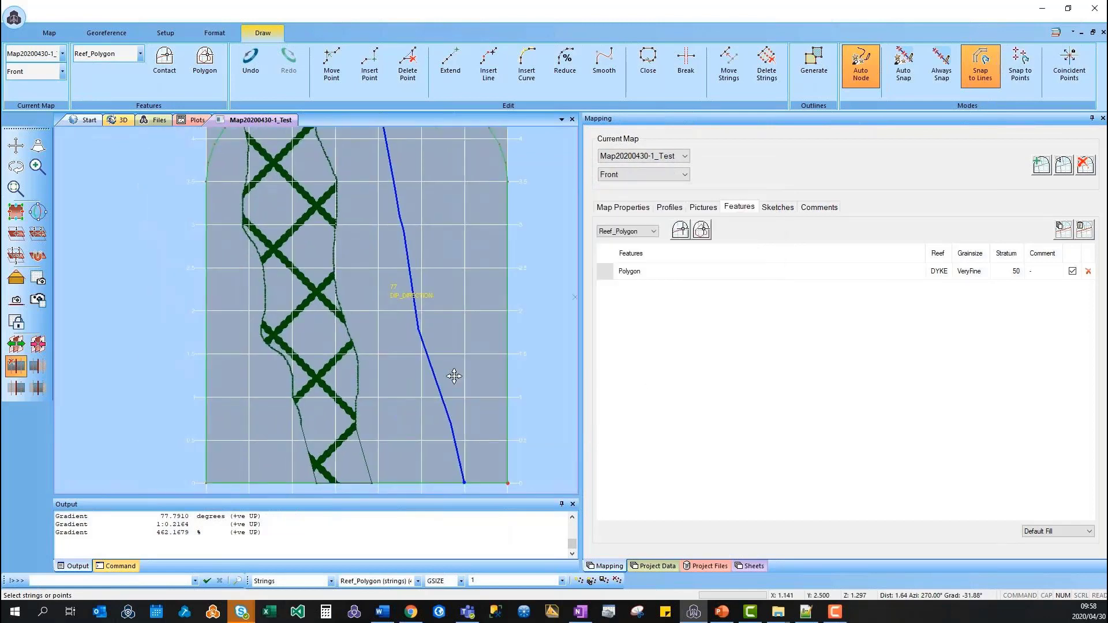
# - Set the dyke polygon's grain size to Fine and adjust the feature table's column widths
pyautogui.click(967, 275)
pyautogui.click(982, 272)
pyautogui.click(981, 291)
pyautogui.click(1015, 271)
pyautogui.click(1039, 269)
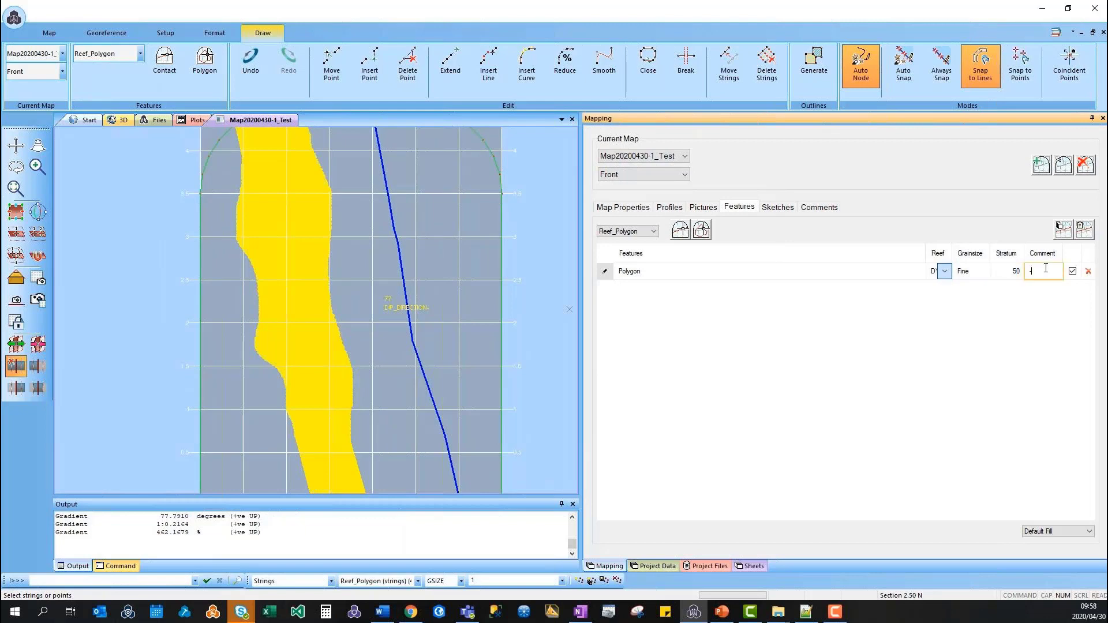
pyautogui.moveTo(903, 251); pyautogui.dragTo(903, 251)
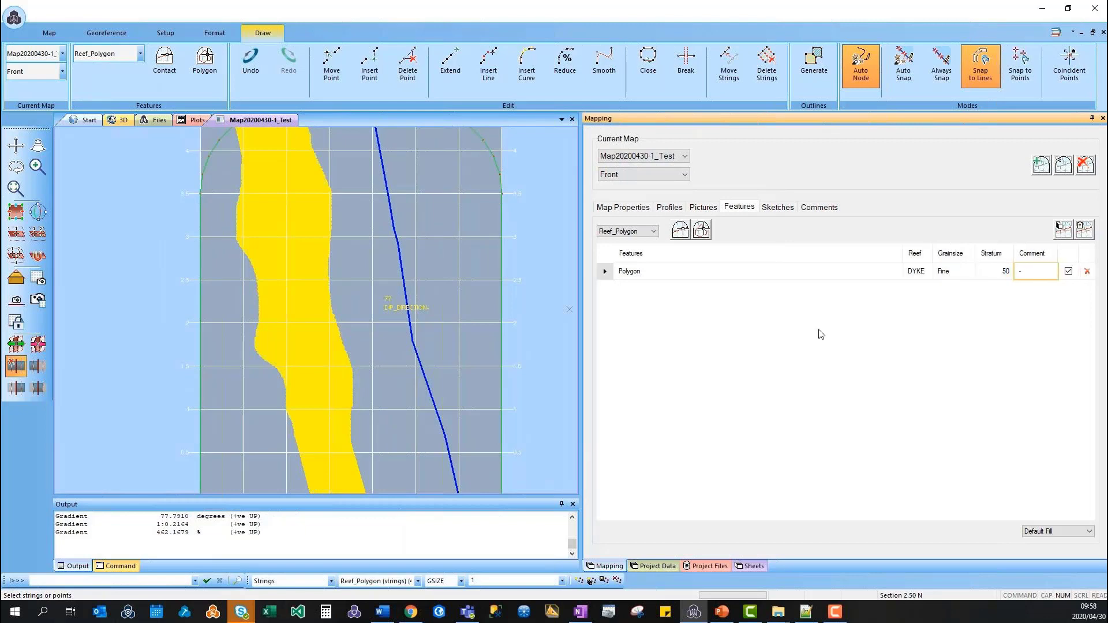
pyautogui.click(532, 366)
pyautogui.scroll(-1, 532, 366)
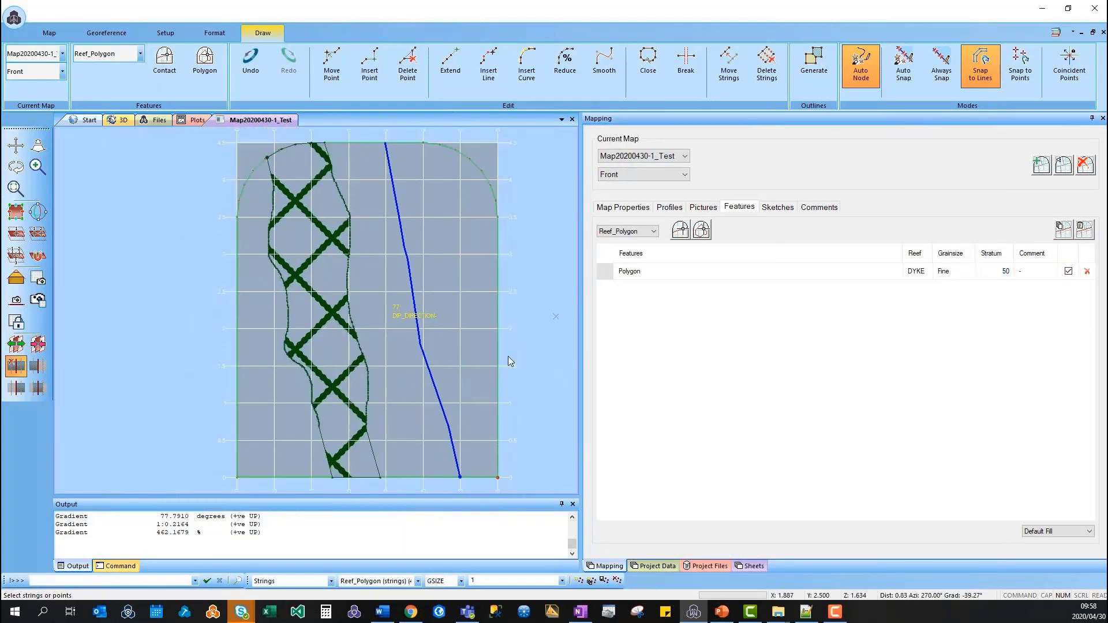
pyautogui.scroll(-1, 508, 356)
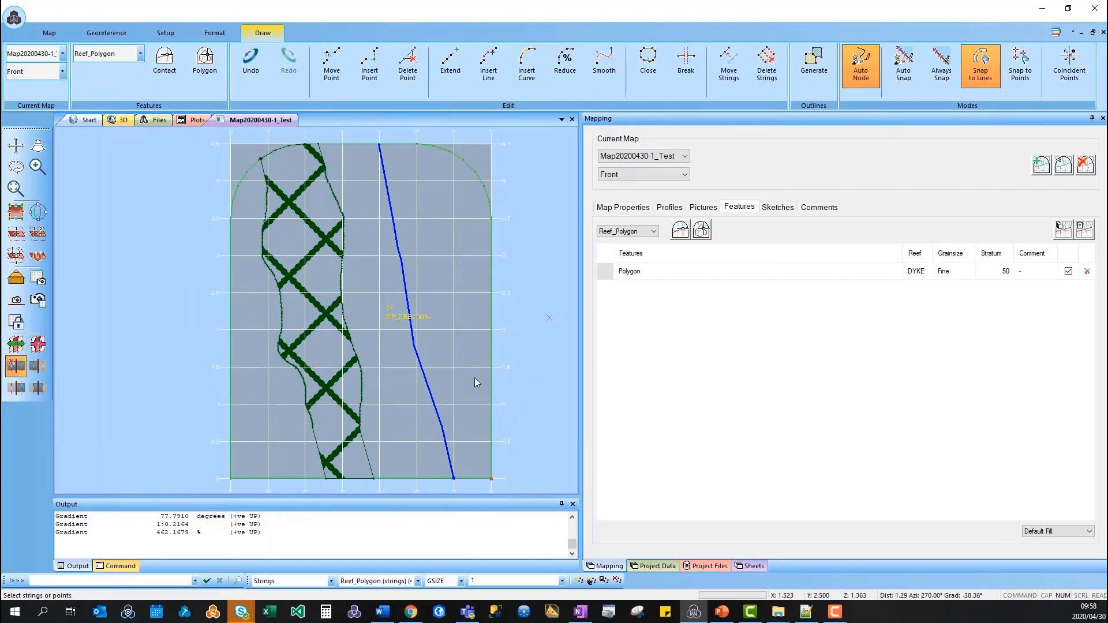
# - Draw a second reef polygon from the left wall at about 1.3 high, along the dyke's left edge to the floor and the left floor corner
pyautogui.scroll(1, 475, 377)
pyautogui.scroll(1, 439, 409)
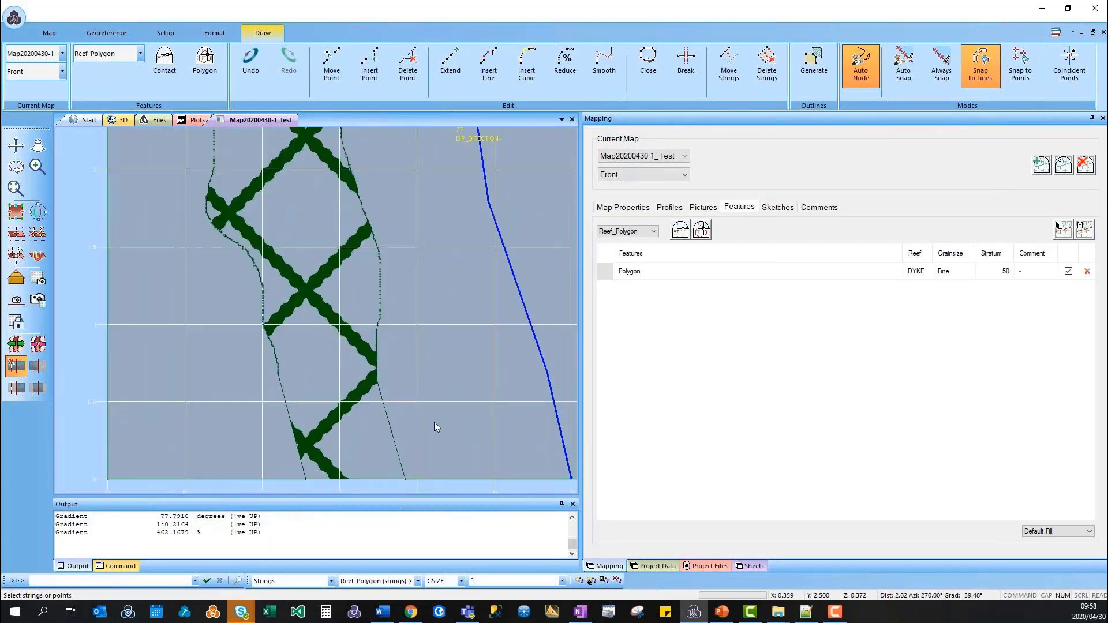
pyautogui.scroll(1, 434, 422)
pyautogui.click(702, 231)
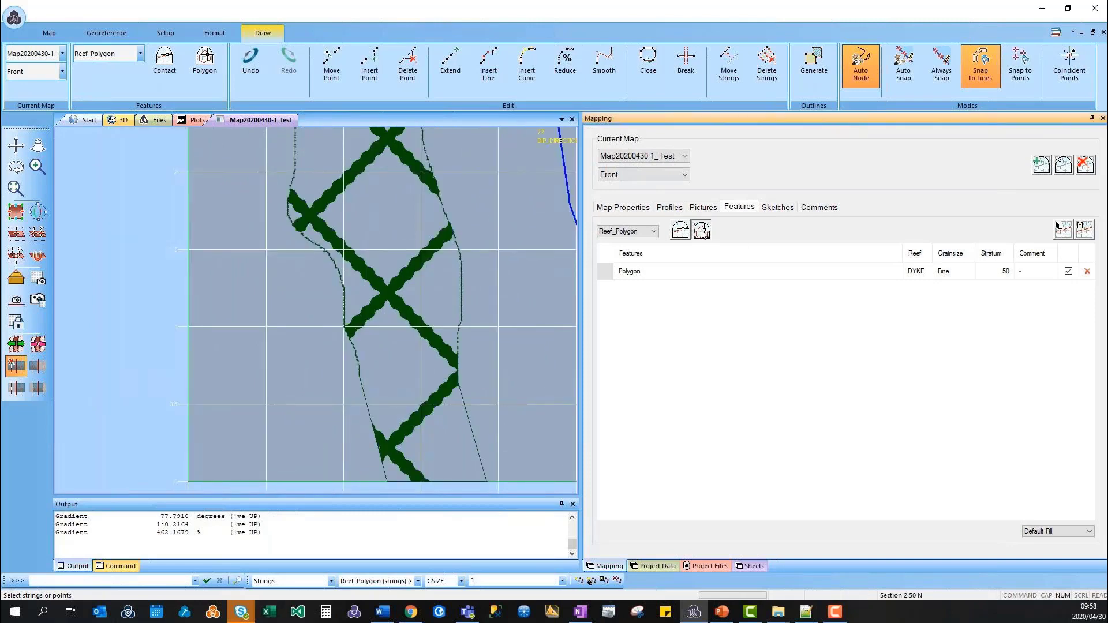
pyautogui.click(189, 280)
pyautogui.click(308, 242)
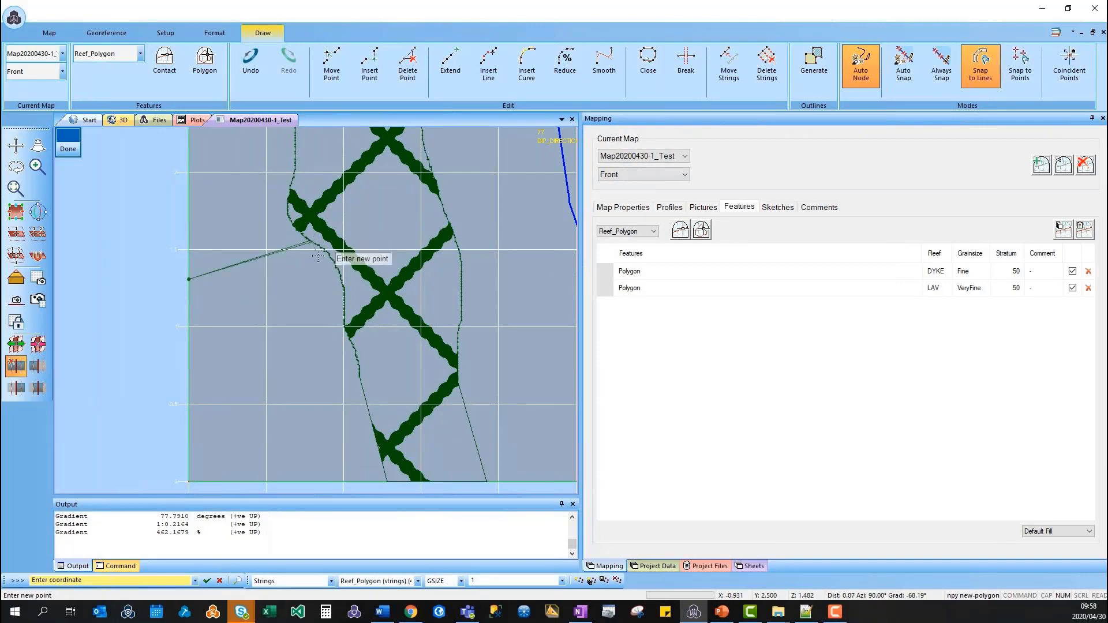
pyautogui.click(329, 258)
pyautogui.click(339, 338)
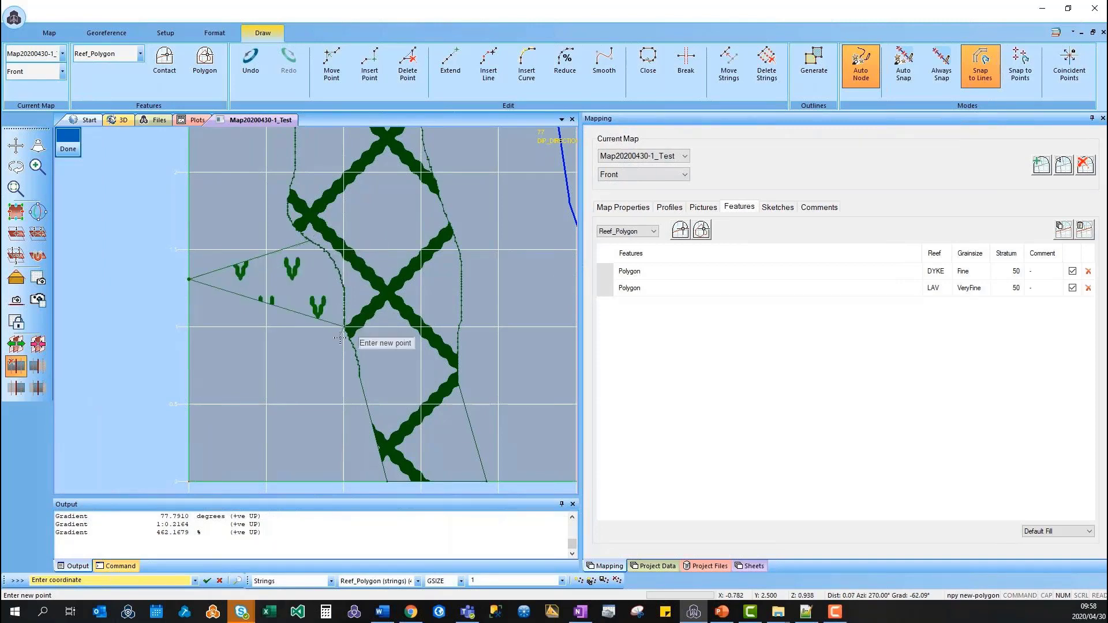
pyautogui.click(341, 338)
pyautogui.click(354, 370)
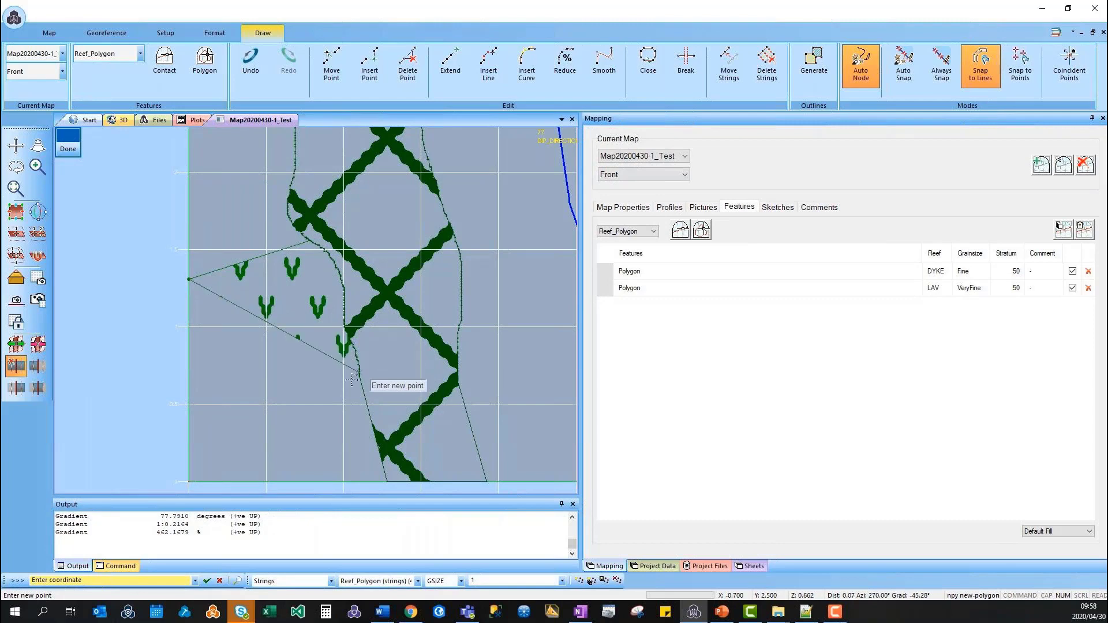
pyautogui.click(353, 379)
pyautogui.click(383, 479)
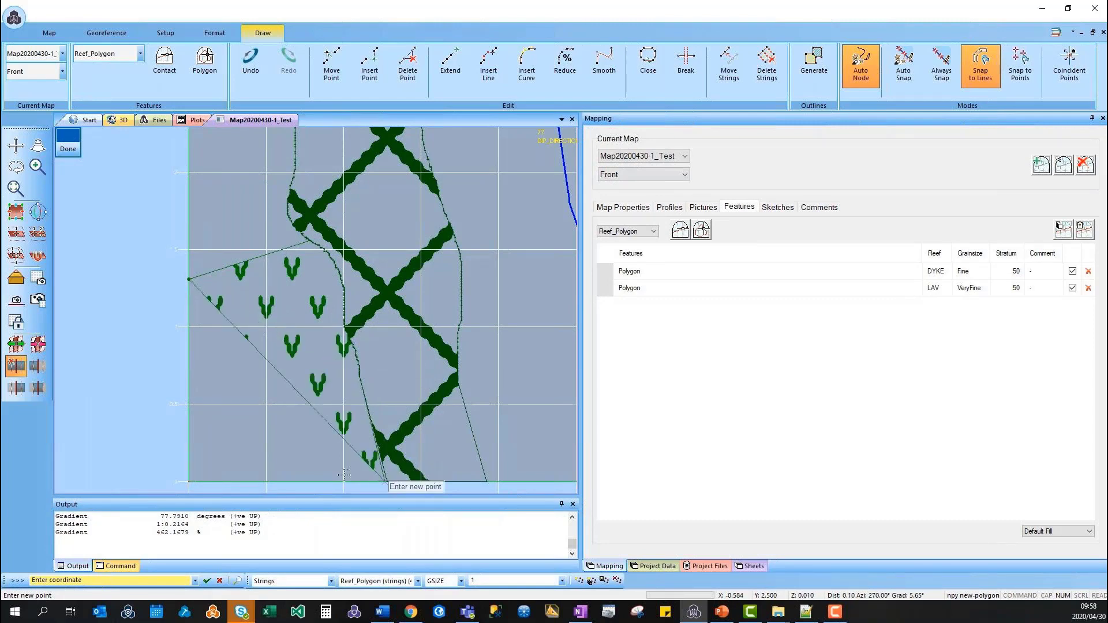
pyautogui.click(189, 481)
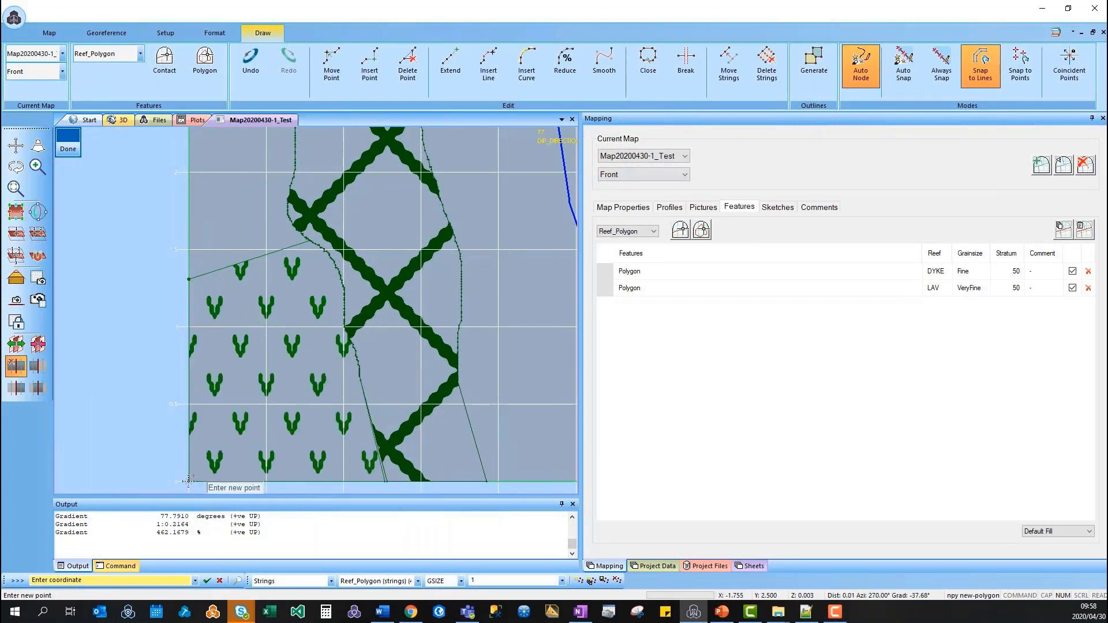
pyautogui.rightClick(90, 177)
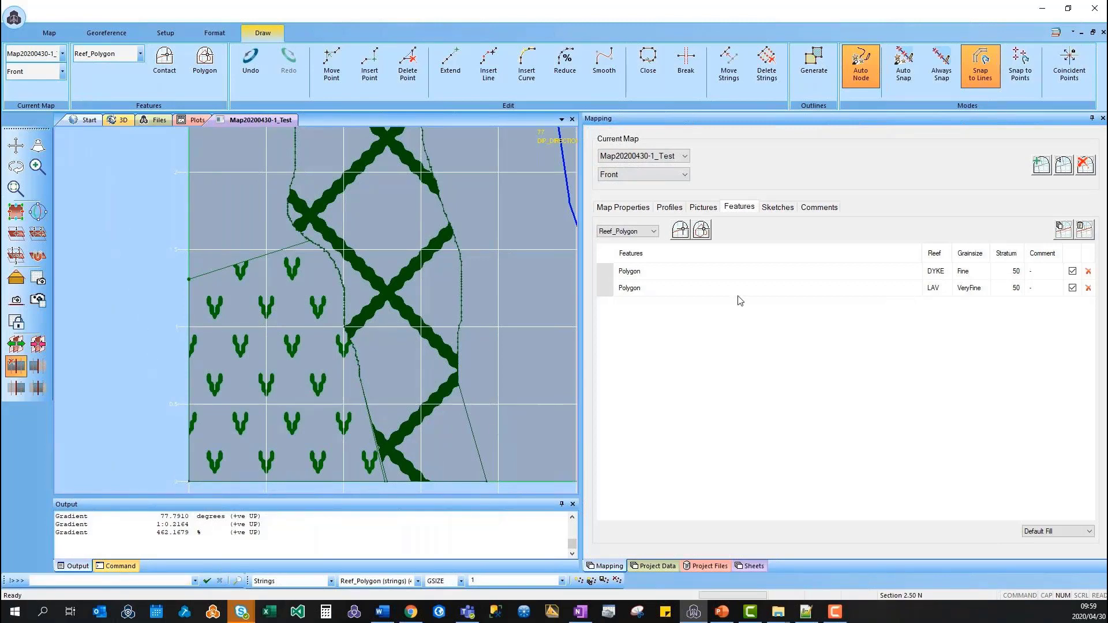
# - Set the reef type of the polygon between the left wall and the dyke to ECT
pyautogui.click(604, 289)
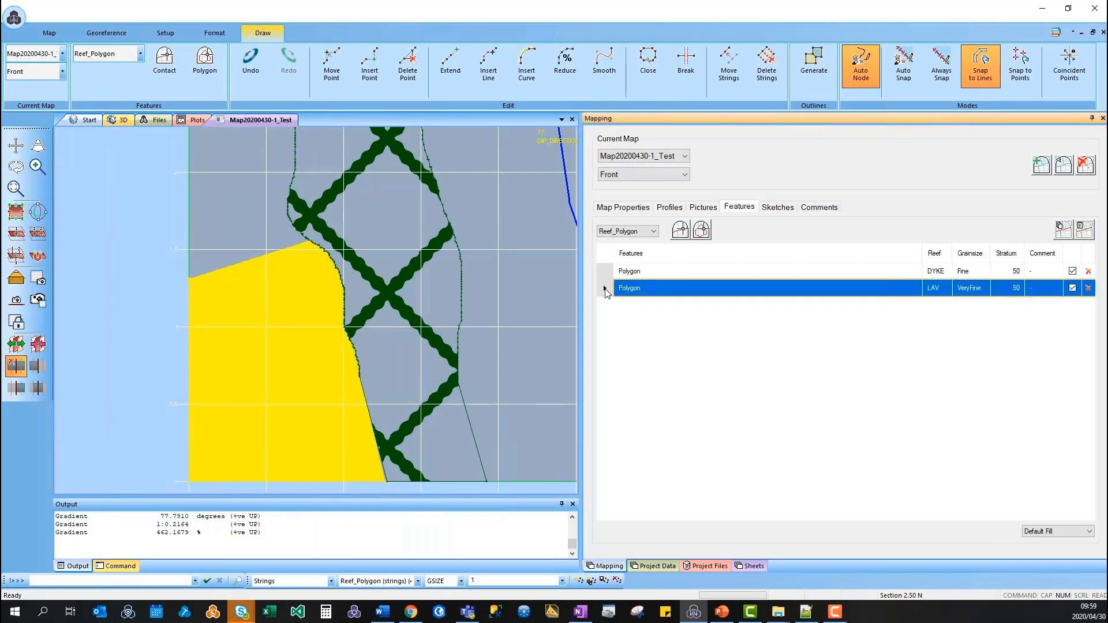
pyautogui.click(948, 288)
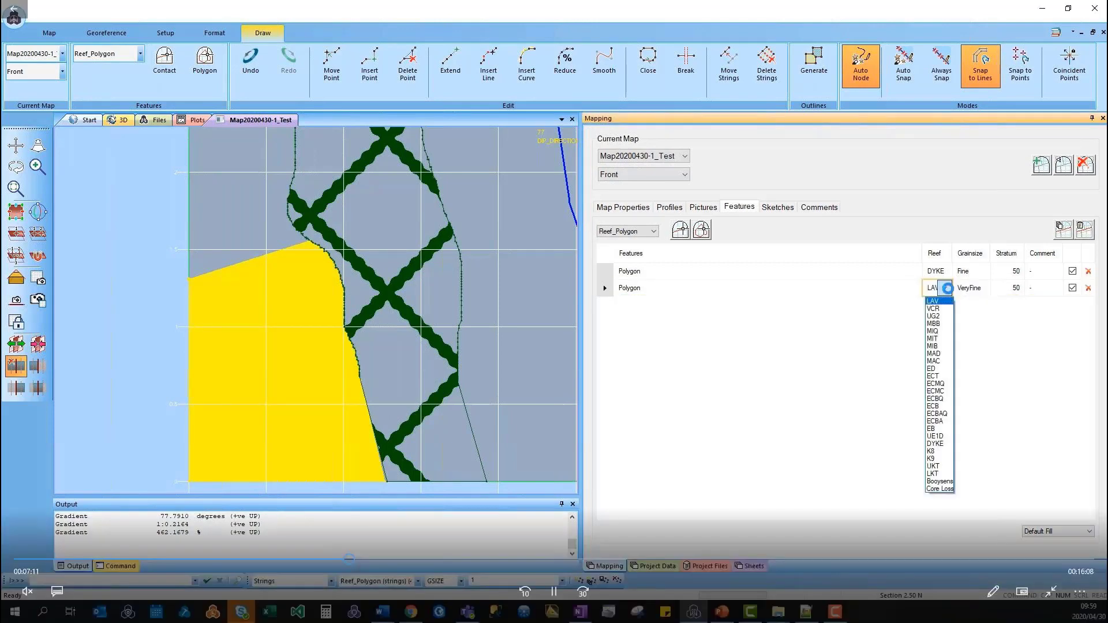
pyautogui.click(931, 376)
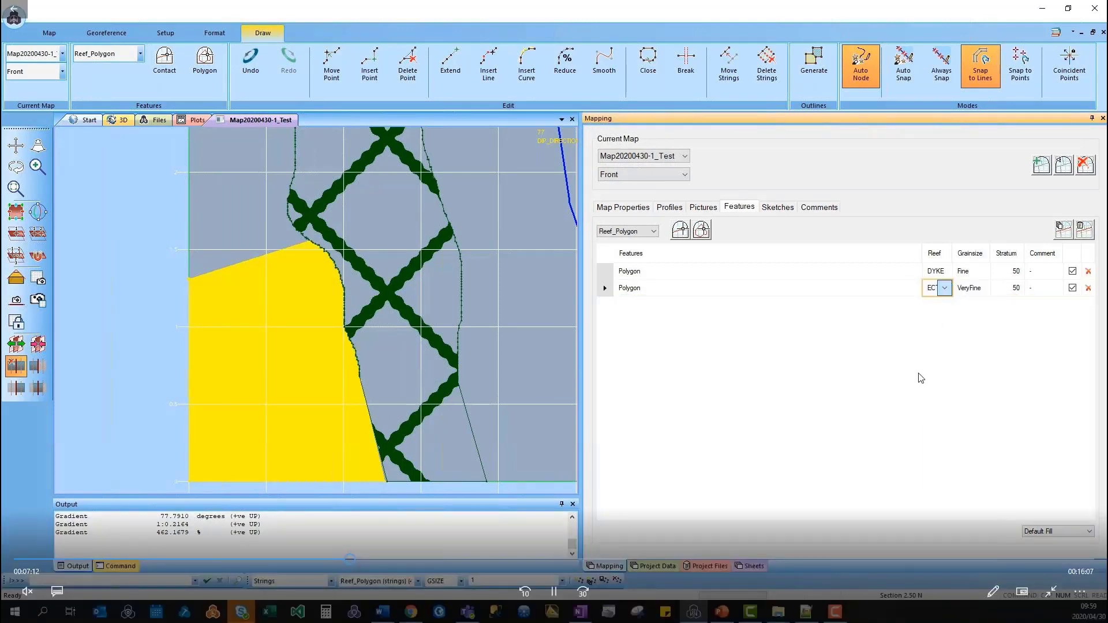
pyautogui.click(130, 254)
pyautogui.moveTo(469, 327); pyautogui.dragTo(354, 316, button='middle')
# - Draw a third reef polygon between the dyke's right edge and the blue structural line, from about 1.75 high down to the floor
pyautogui.click(706, 236)
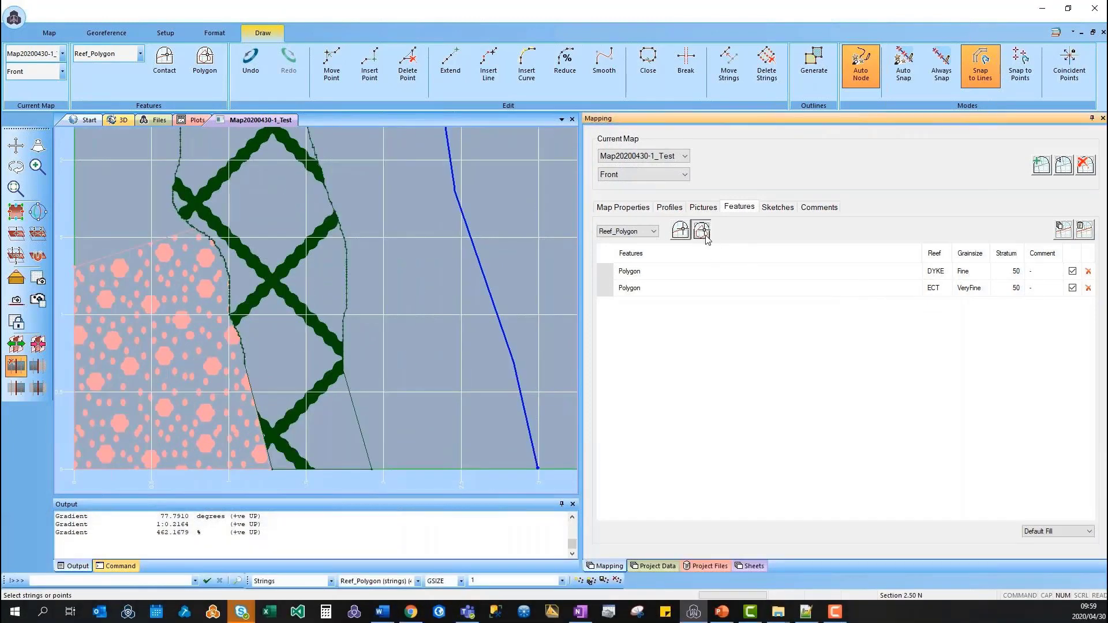
pyautogui.click(332, 200)
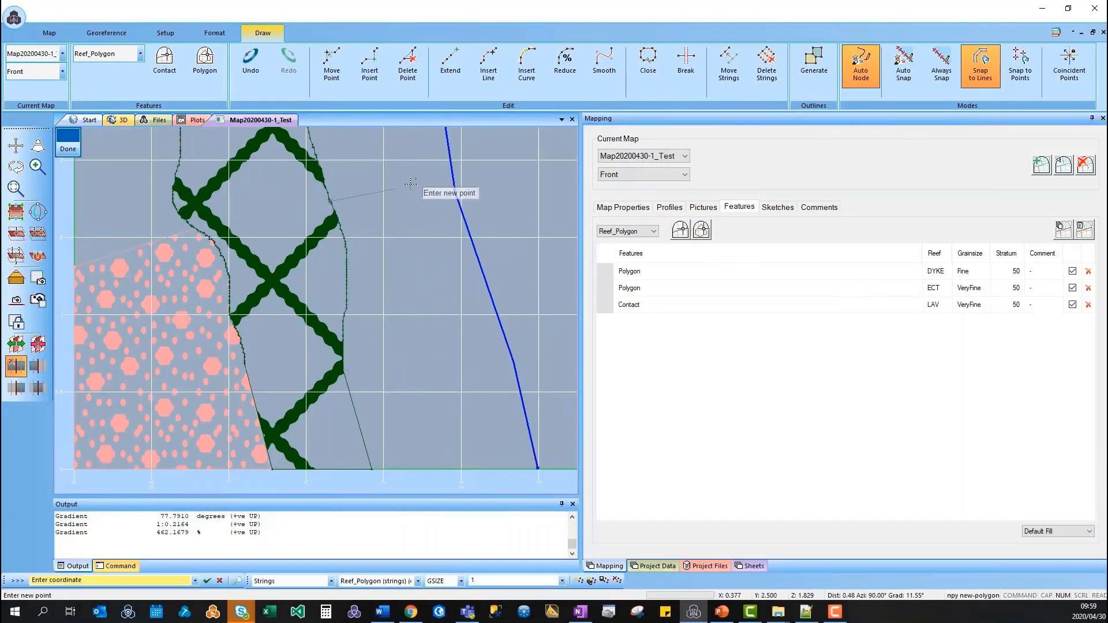
pyautogui.click(452, 171)
pyautogui.click(456, 196)
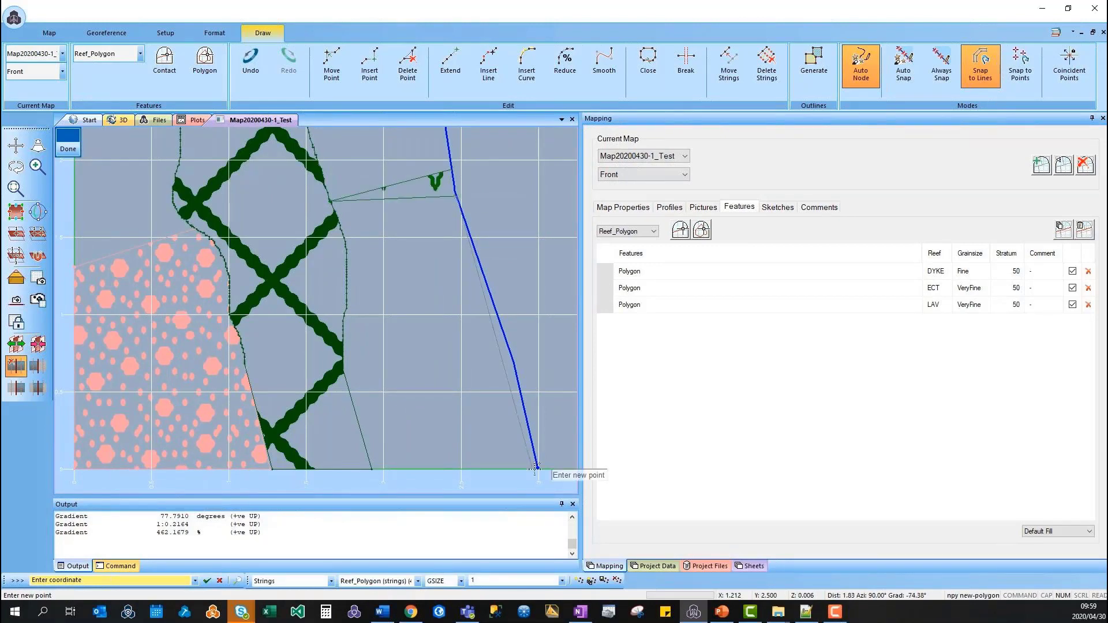
pyautogui.click(537, 466)
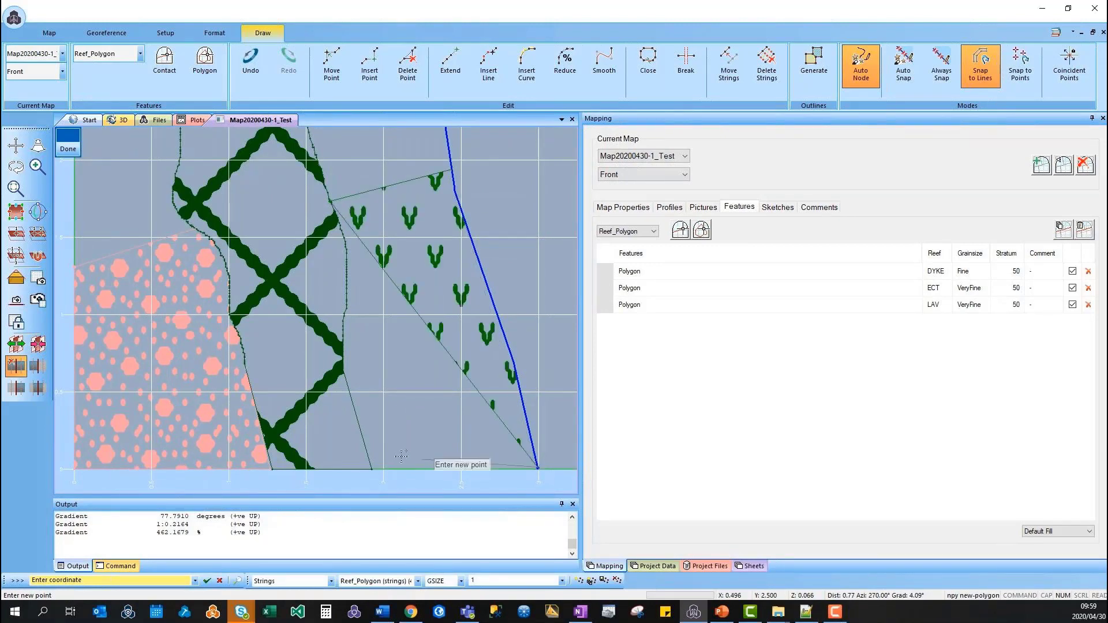
pyautogui.click(372, 466)
pyautogui.click(345, 367)
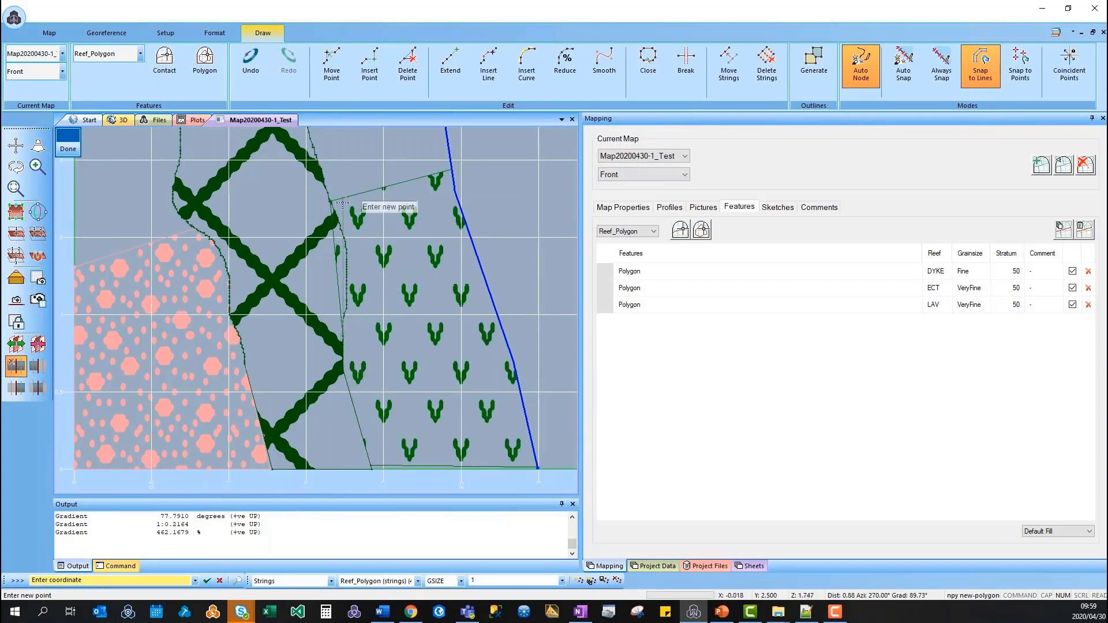
pyautogui.click(333, 200)
pyautogui.click(77, 153)
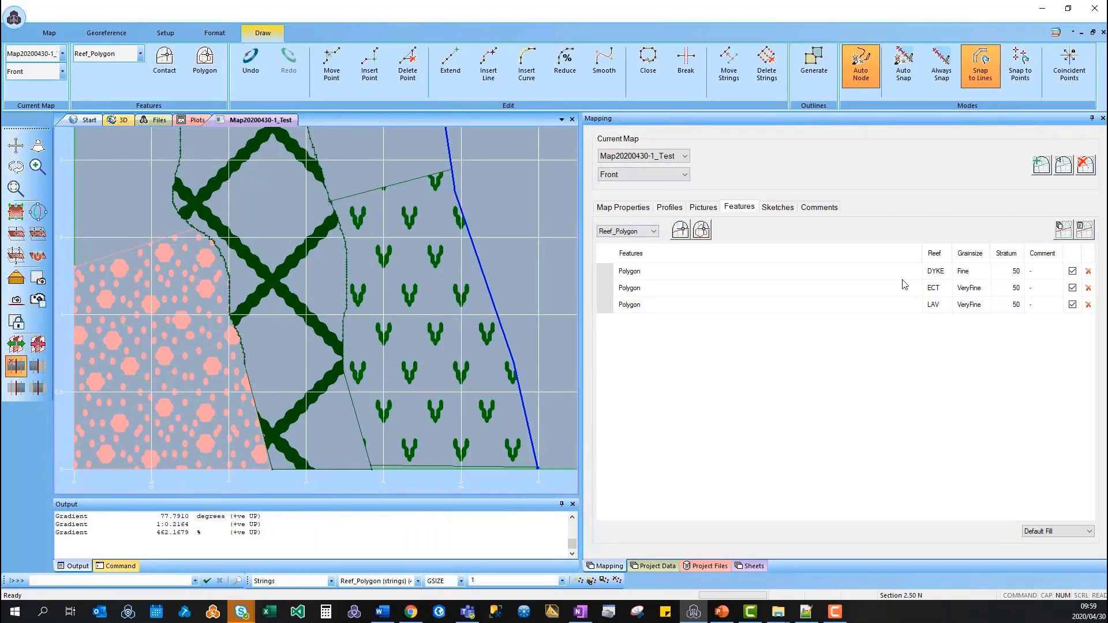
# - Set the reef type to ECT and the grain size to Medium for the polygon between the dyke and the blue line
pyautogui.click(933, 304)
pyautogui.click(944, 304)
pyautogui.click(934, 392)
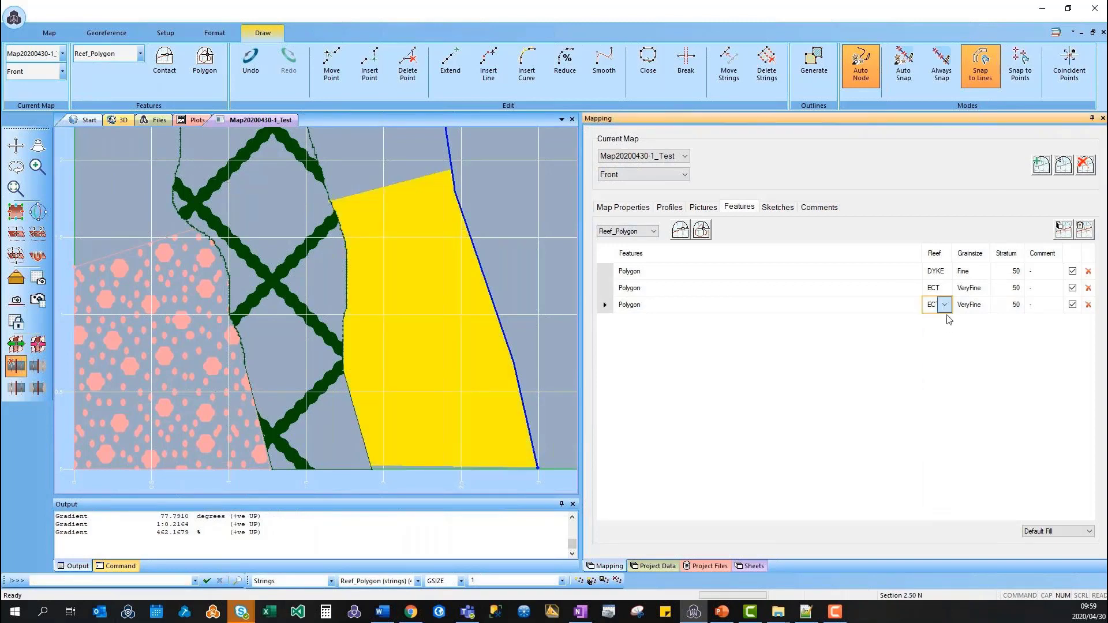
pyautogui.click(988, 306)
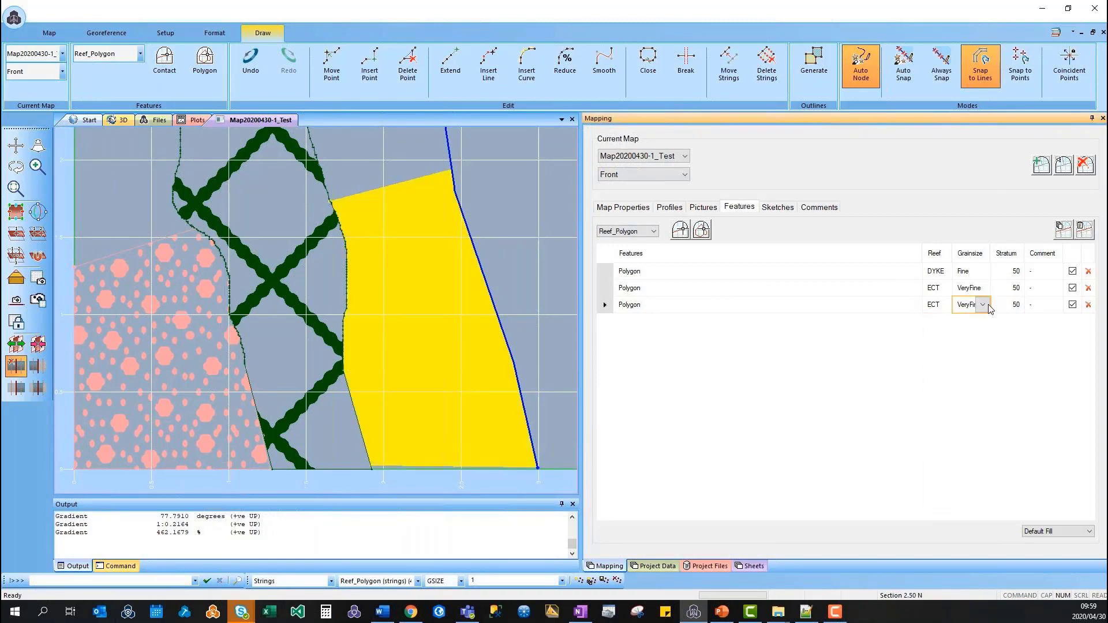
pyautogui.click(987, 305)
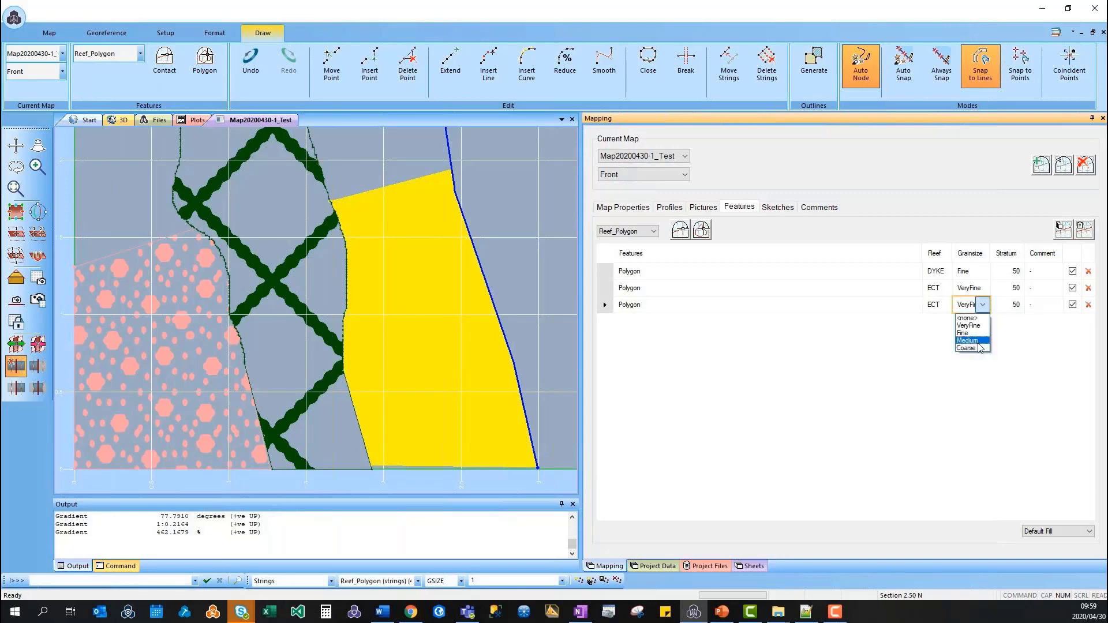
pyautogui.click(978, 342)
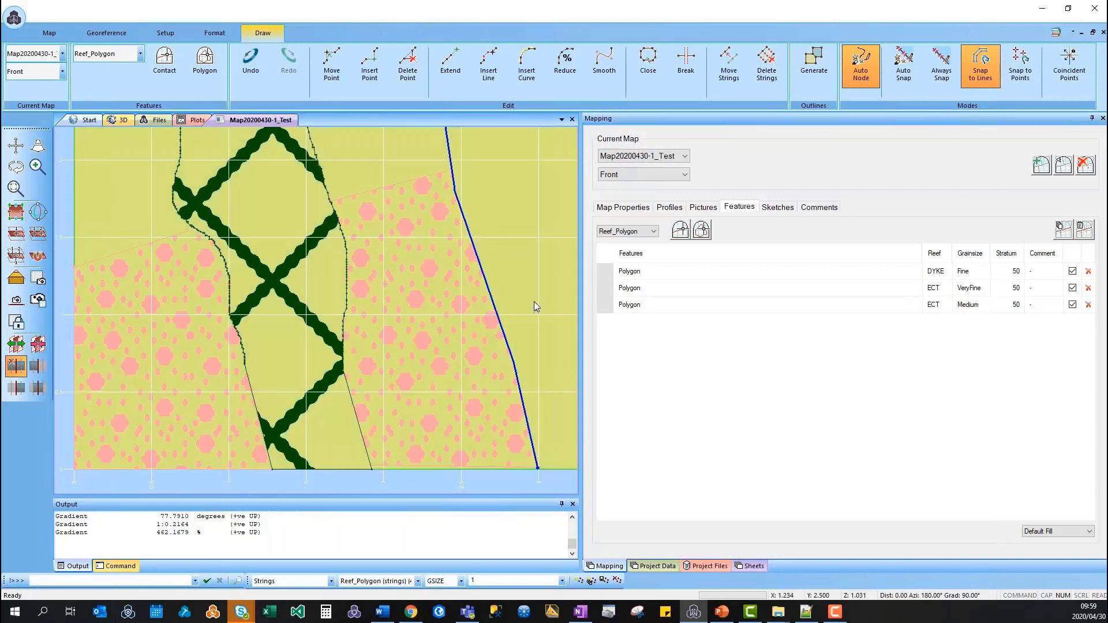
# - Draw a reef polygon between the blue line and the right wall down to the floor, and set its reef type to ECT
pyautogui.scroll(-1, 534, 301)
pyautogui.moveTo(489, 296); pyautogui.dragTo(387, 352, button='middle')
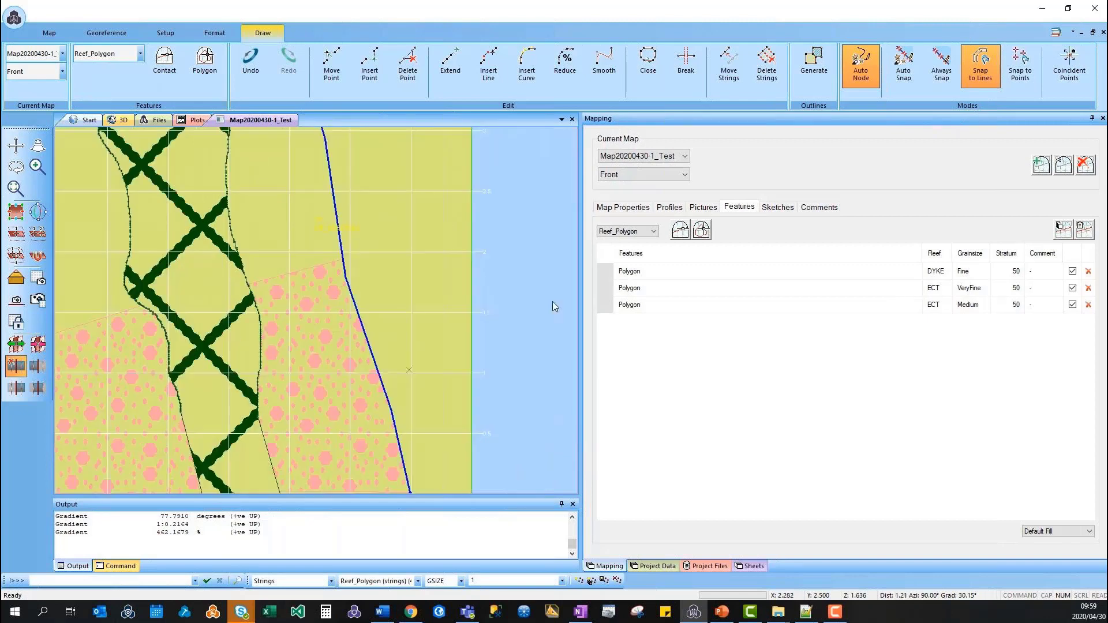
pyautogui.click(701, 233)
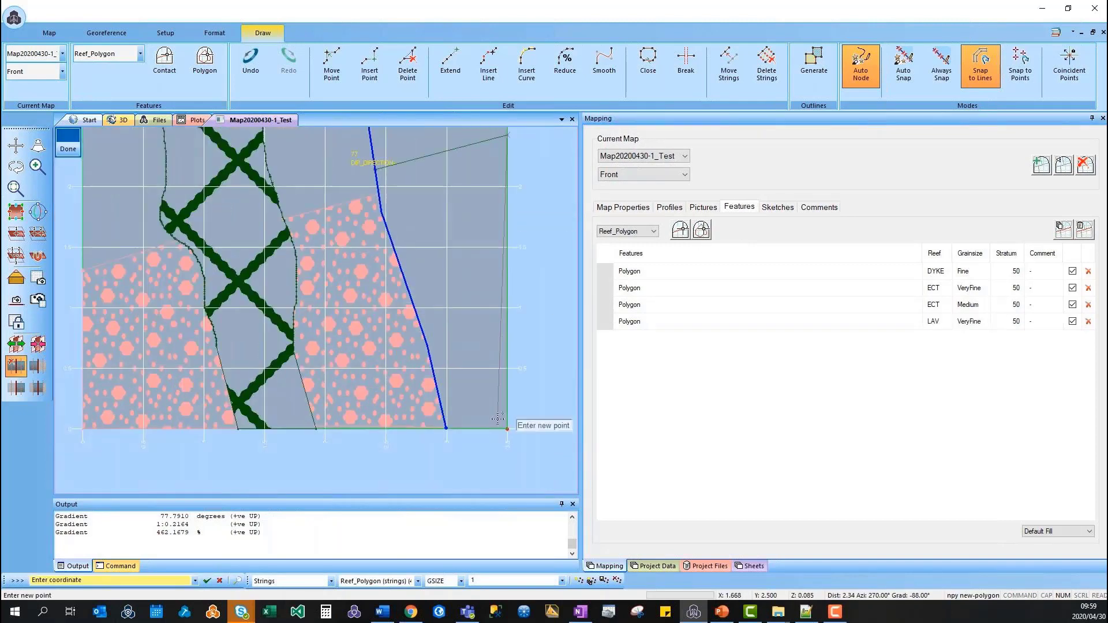
pyautogui.rightClick(497, 417)
pyautogui.click(938, 322)
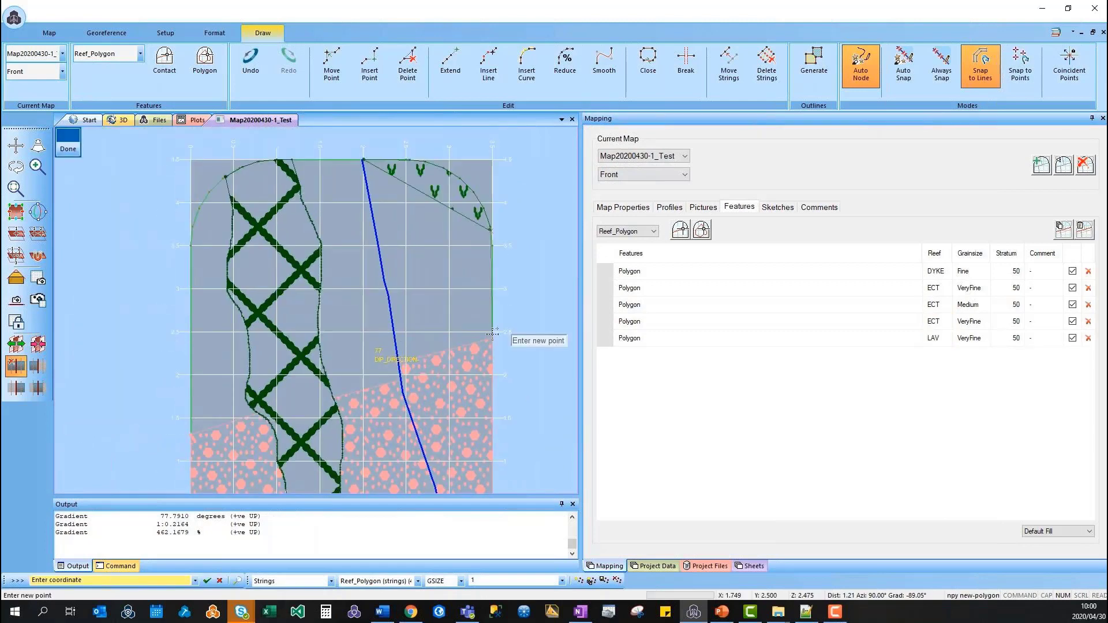
# - Draw two reef polygons above the ECT areas up to the roof, one on each side of the blue line, with reef type VCR
pyautogui.click(492, 333)
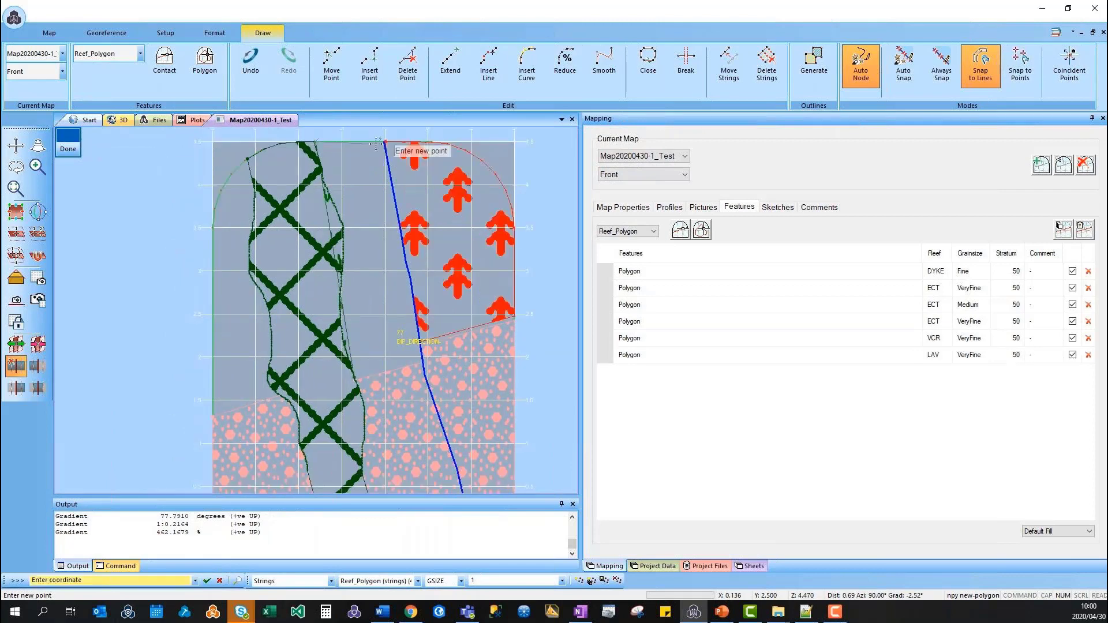
pyautogui.click(420, 361)
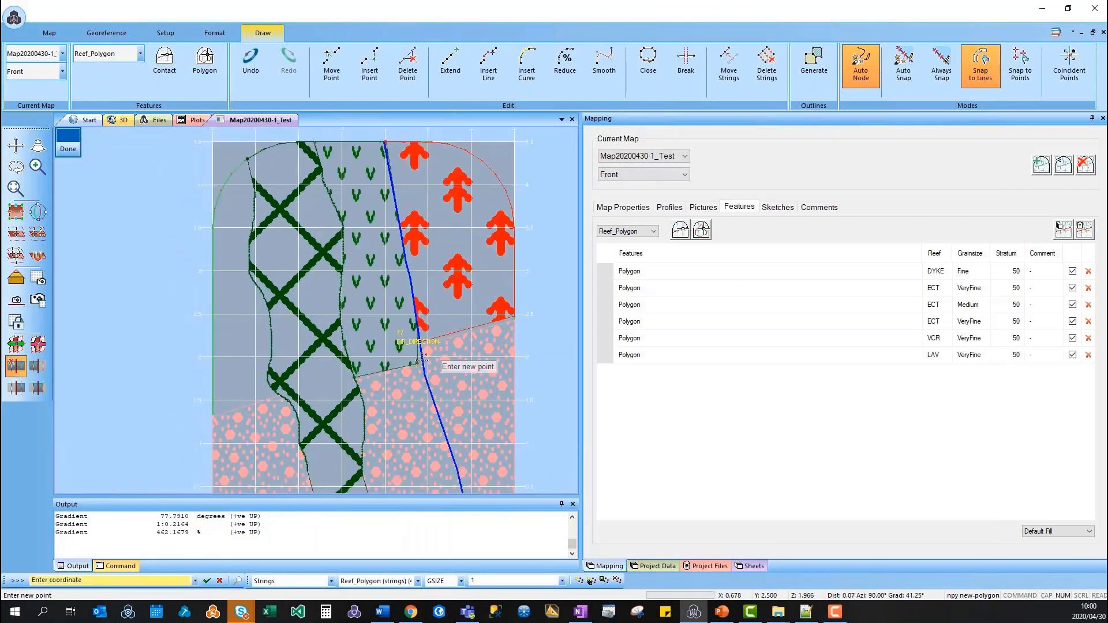
pyautogui.hotkey('ctrl', 'z')
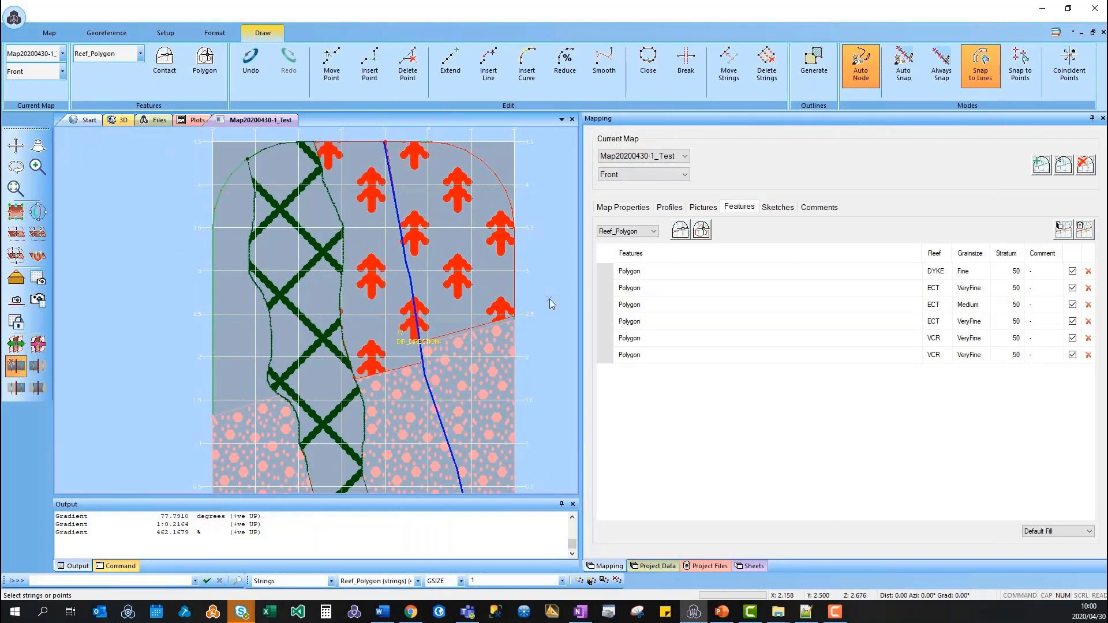
# - Draw a reef polygon above the ECT area between the left wall and the dyke, and set its reef type to VCR
pyautogui.click(702, 231)
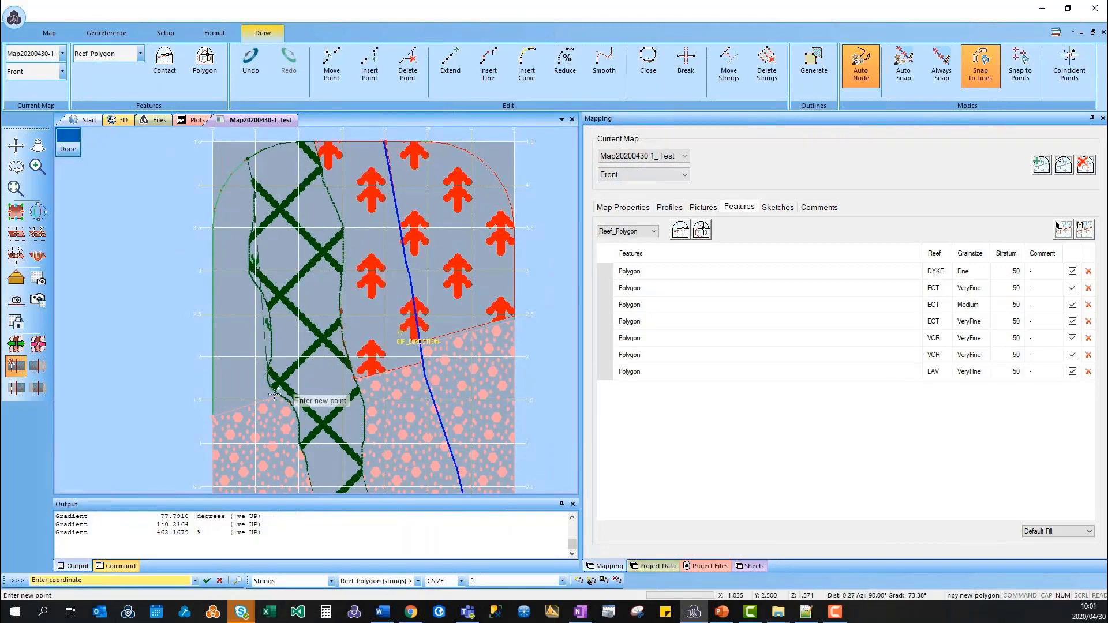
pyautogui.click(230, 188)
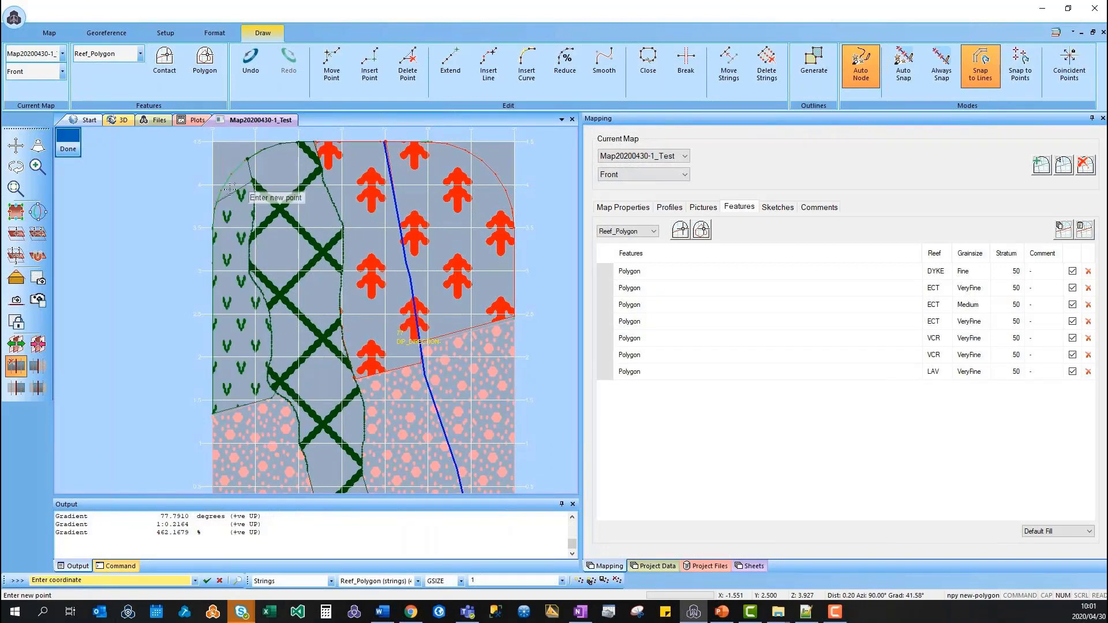
pyautogui.hotkey('ctrl', 'z')
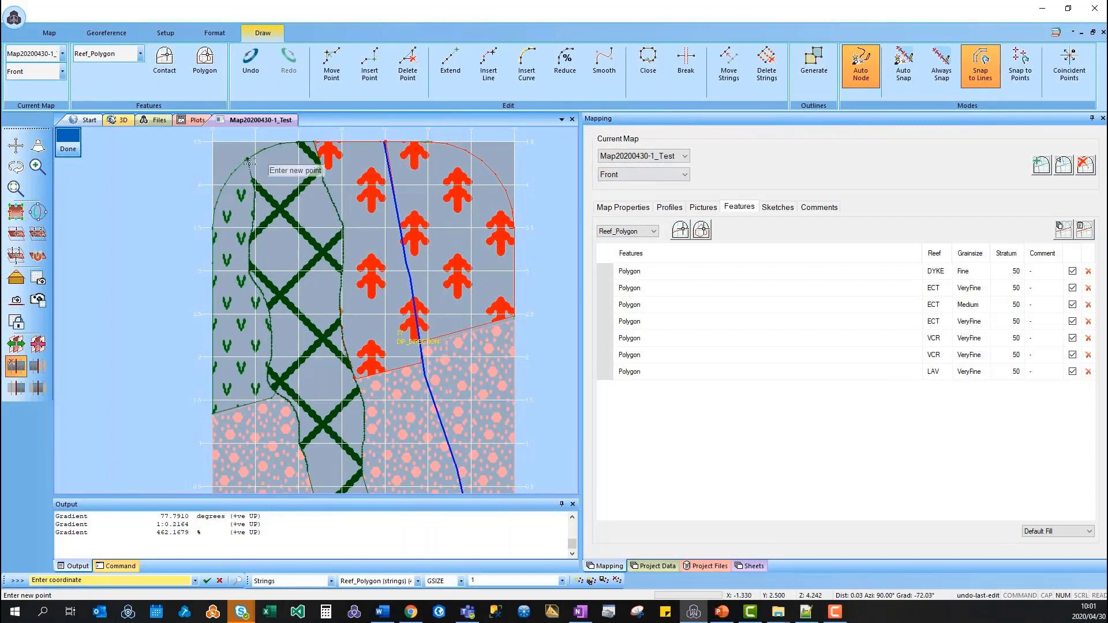
pyautogui.hotkey('ctrl', 'z')
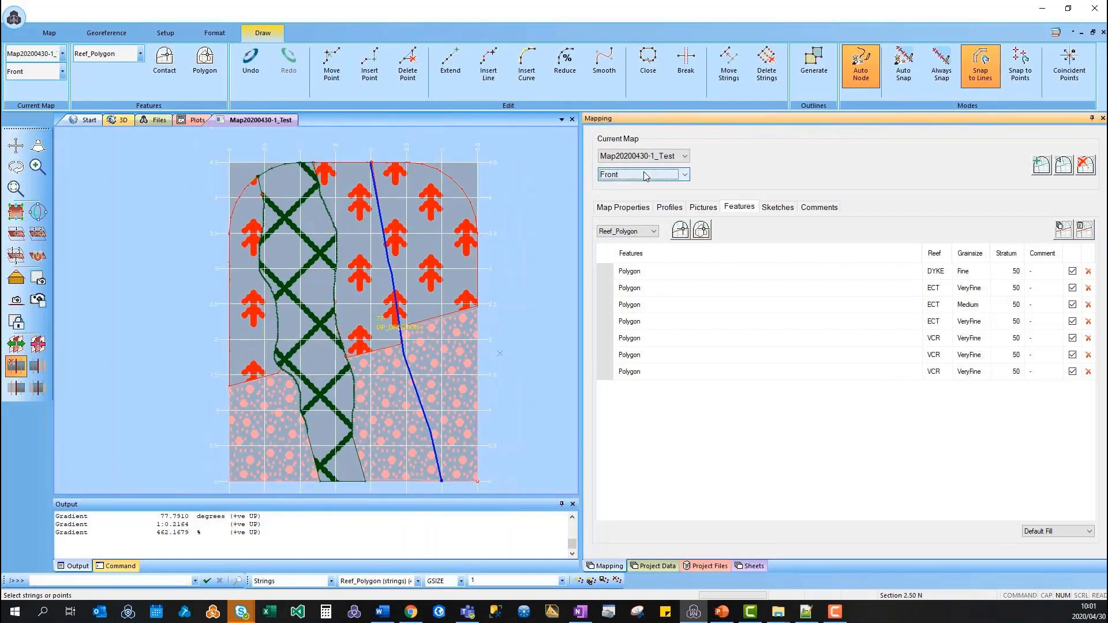
# - Switch the current map to the Right face, align the view perpendicular to its section plane and clip the display to that section
pyautogui.click(646, 175)
pyautogui.click(622, 215)
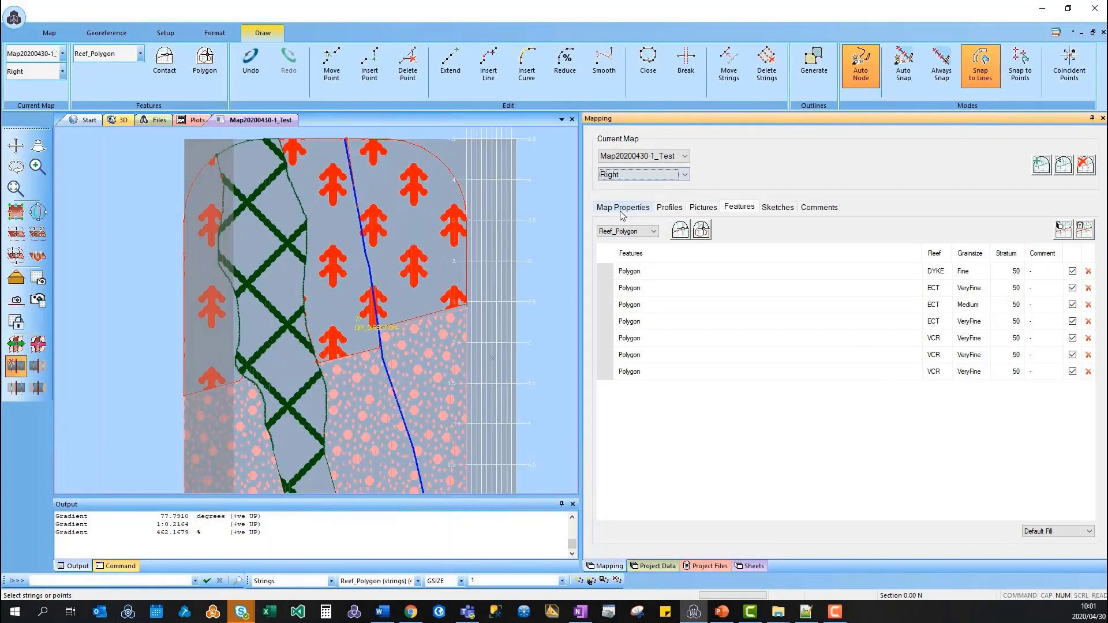
pyautogui.scroll(-1, 396, 299)
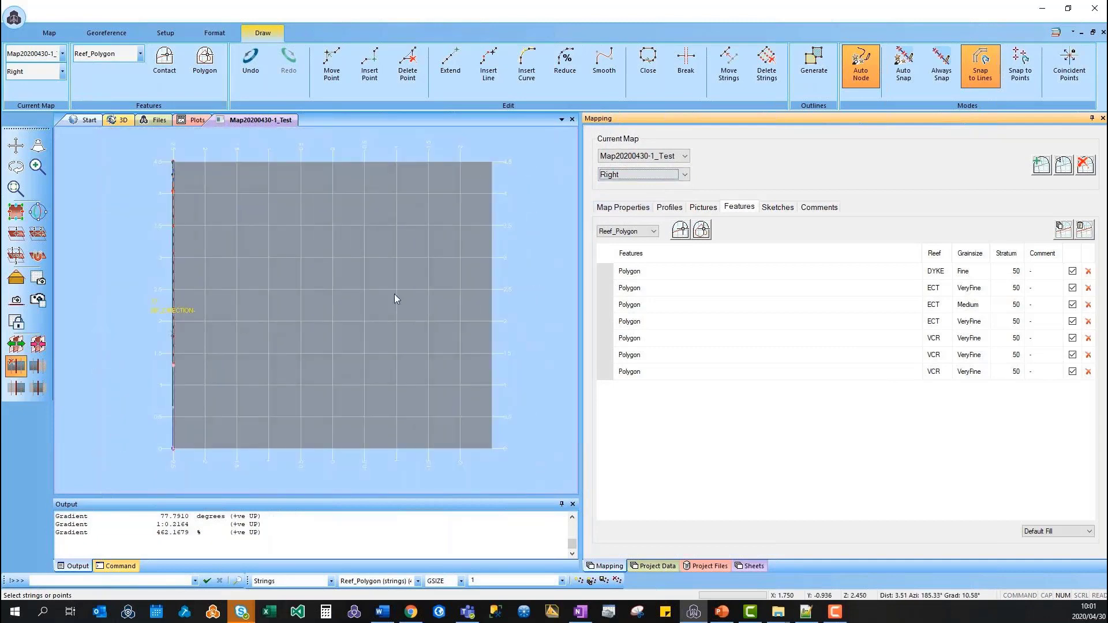
pyautogui.keyDown('shift'); pyautogui.moveTo(395, 295); pyautogui.dragTo(260, 306); pyautogui.keyUp('shift')
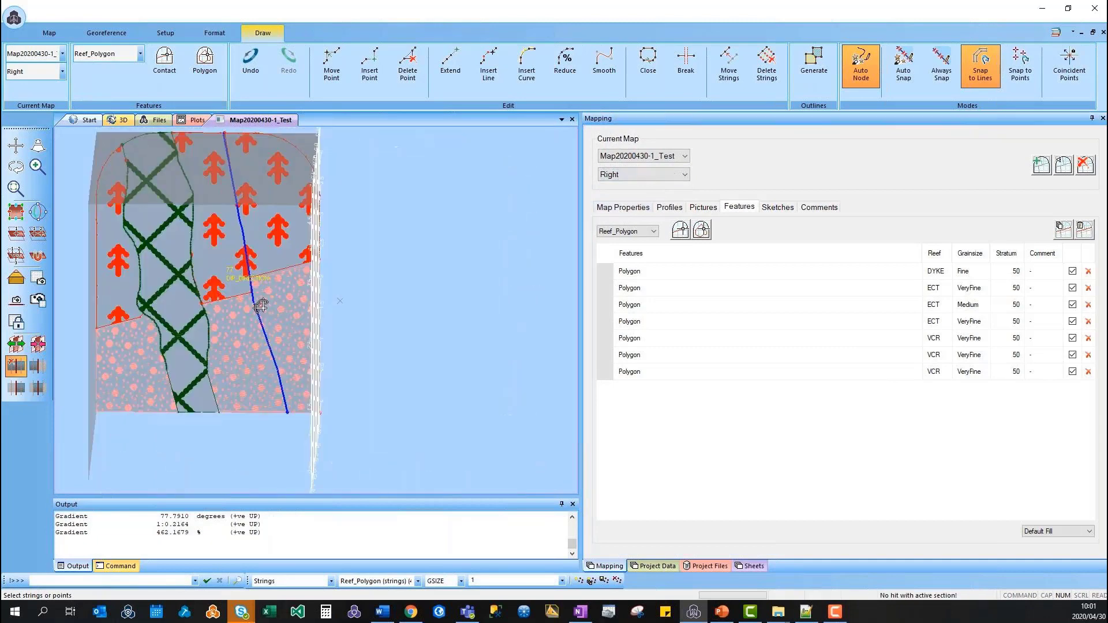
pyautogui.click(32, 279)
pyautogui.keyDown('shift'); pyautogui.moveTo(307, 301); pyautogui.dragTo(297, 300); pyautogui.keyUp('shift')
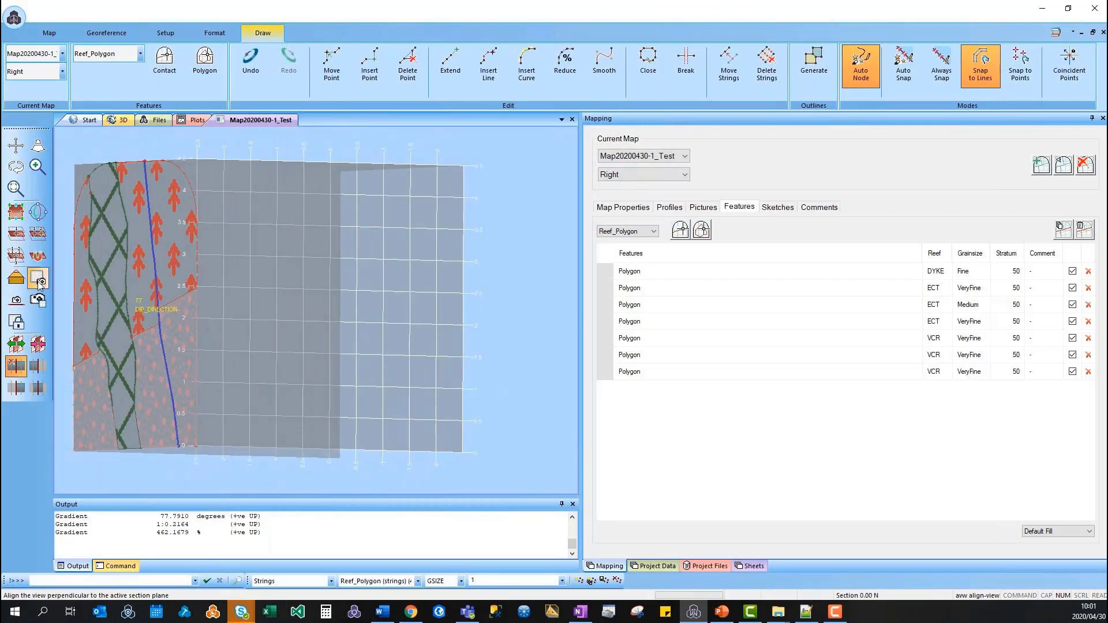
pyautogui.click(38, 280)
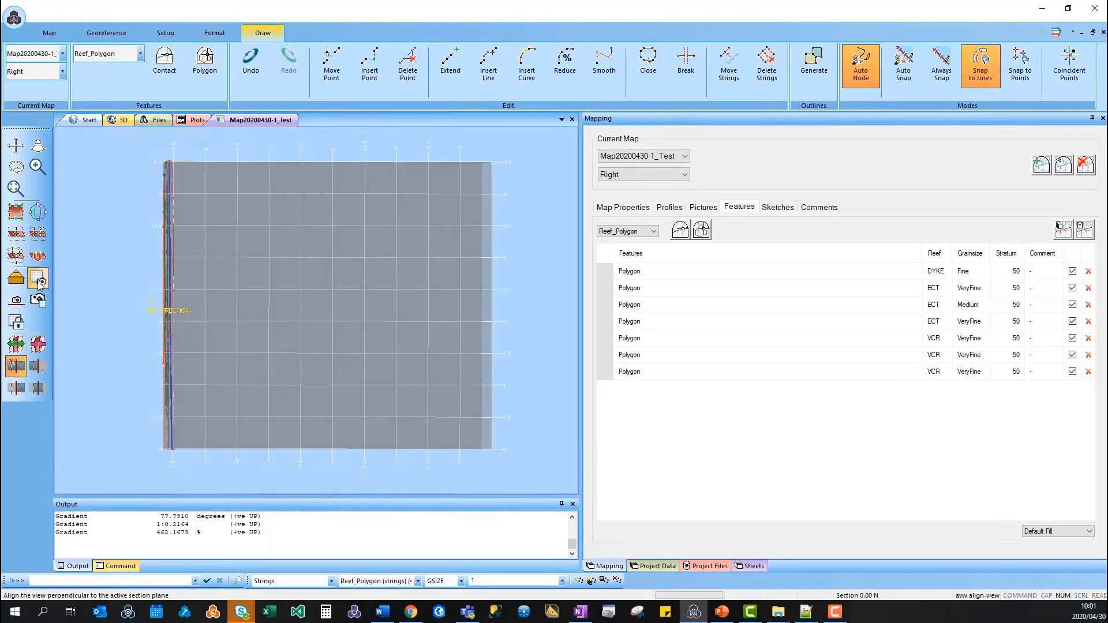
pyautogui.click(39, 389)
pyautogui.click(38, 345)
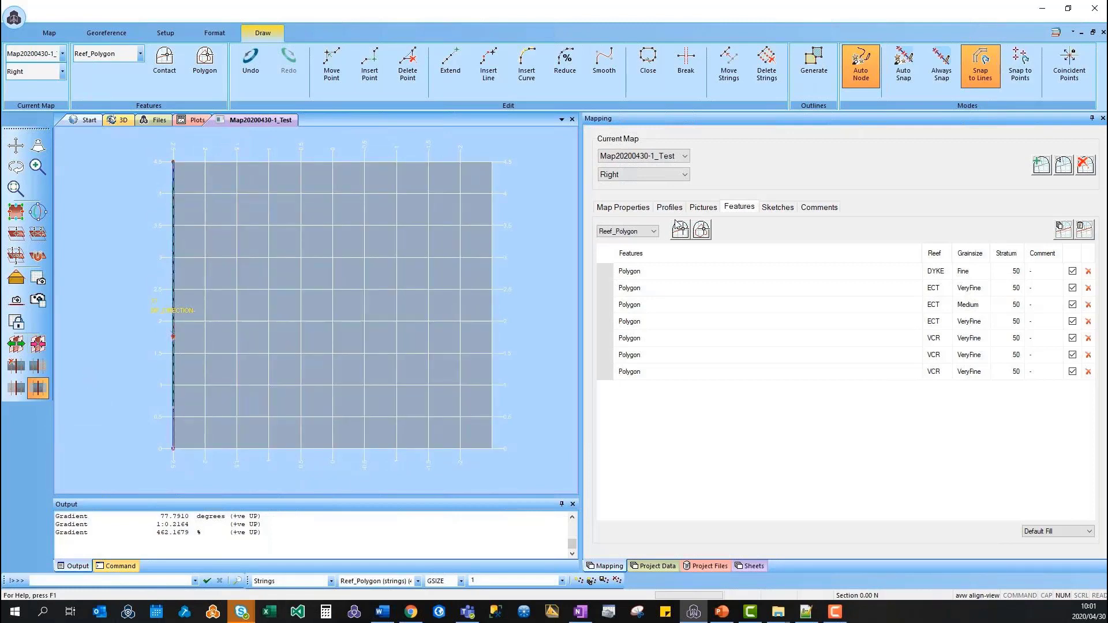
# - Add the picture named right to the Right face
pyautogui.click(702, 207)
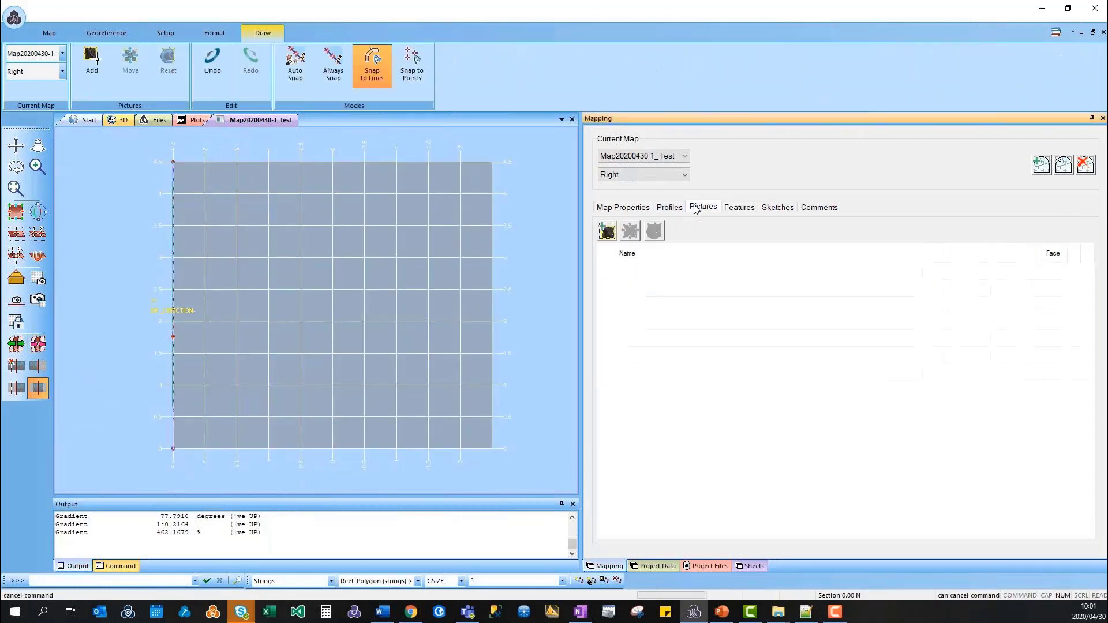
pyautogui.click(607, 232)
pyautogui.doubleClick(587, 284)
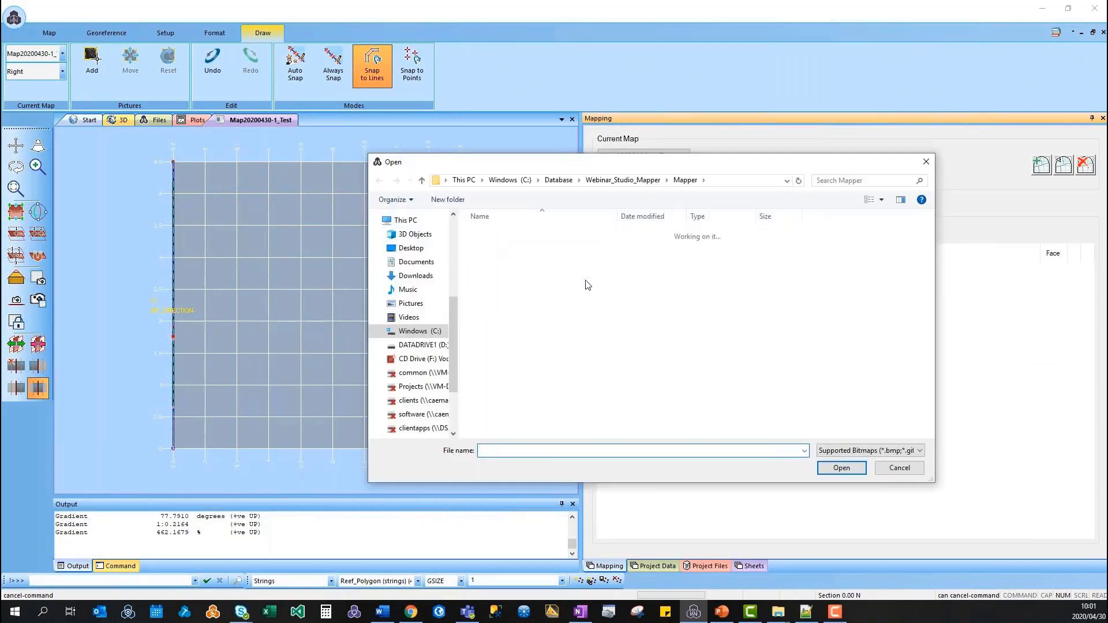
pyautogui.click(635, 254)
pyautogui.doubleClick(636, 254)
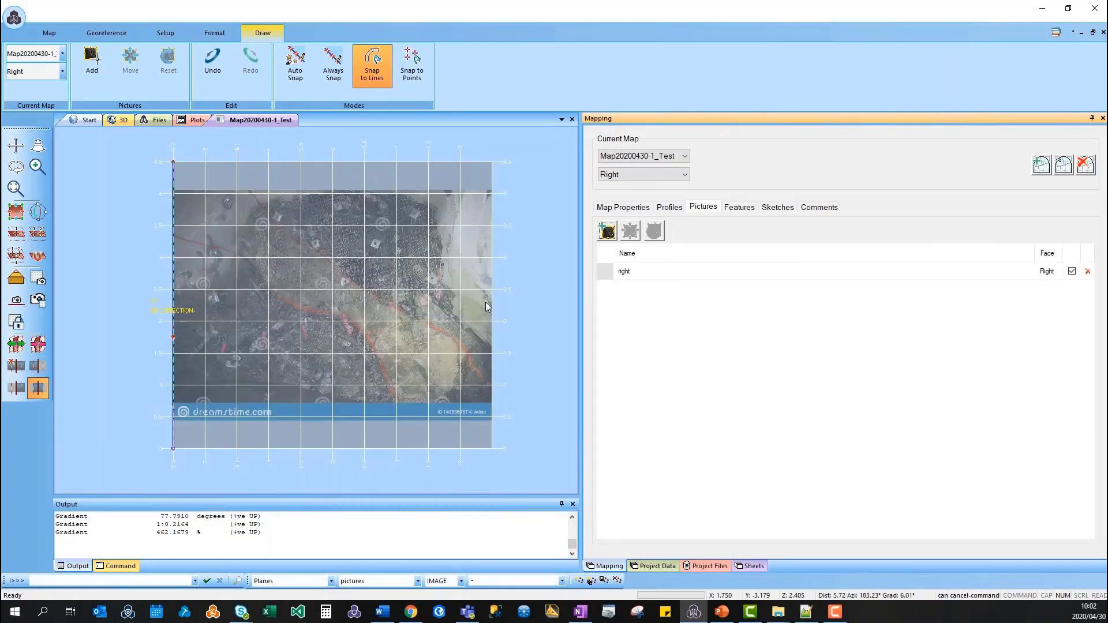
# - Reposition the picture named right on the Right face by picking two points on it and their new locations
pyautogui.scroll(1, 334, 318)
pyautogui.scroll(1, 331, 319)
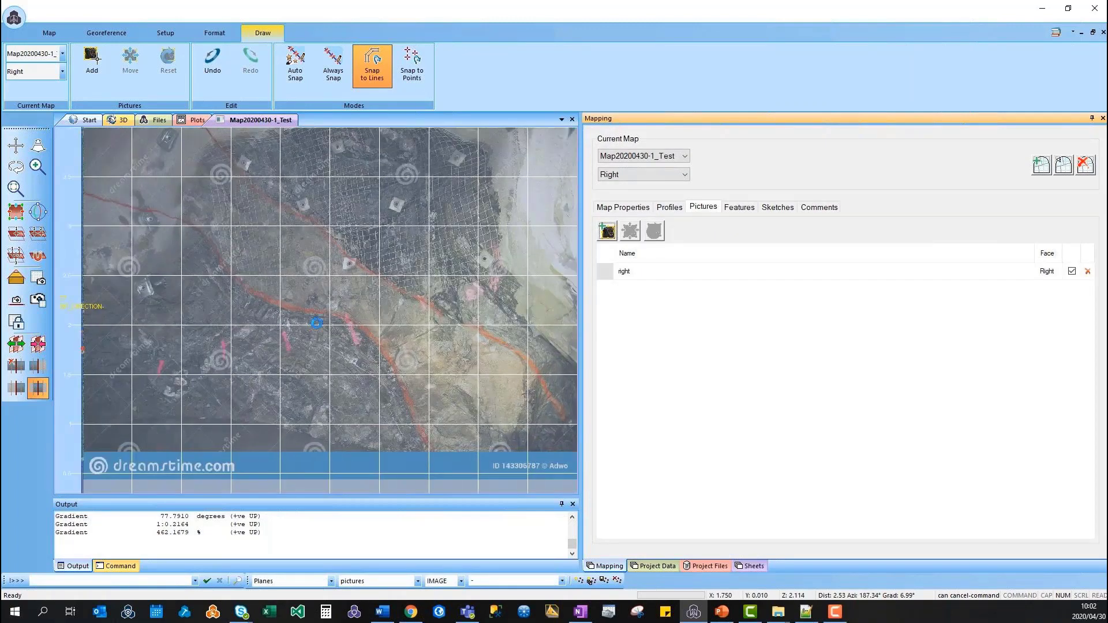
pyautogui.moveTo(326, 317); pyautogui.dragTo(316, 323, button='middle')
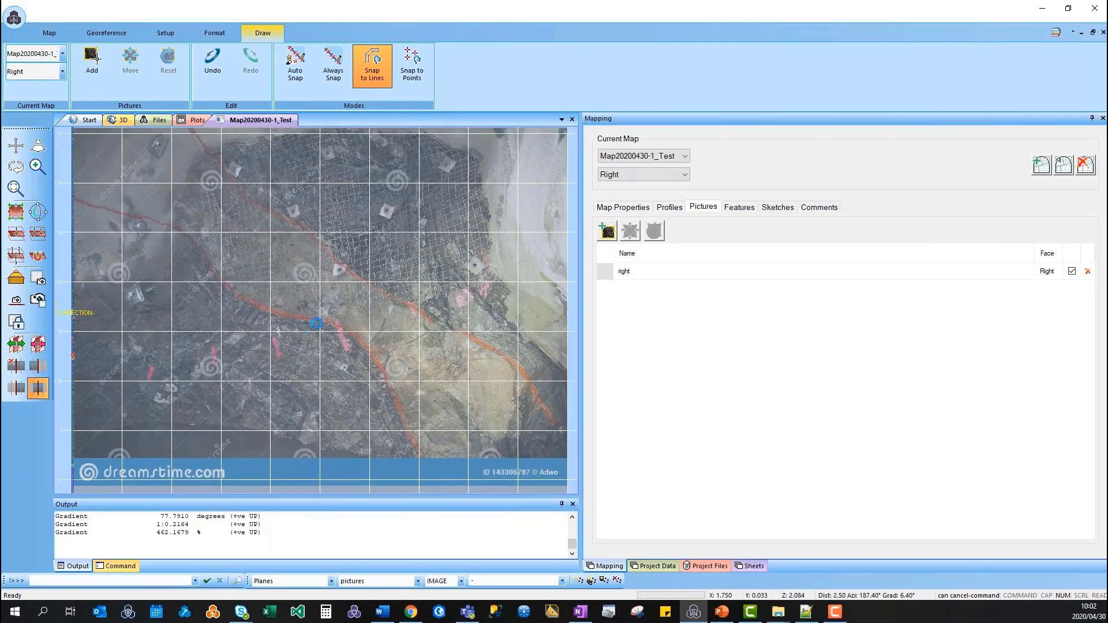
pyautogui.scroll(-1, 319, 330)
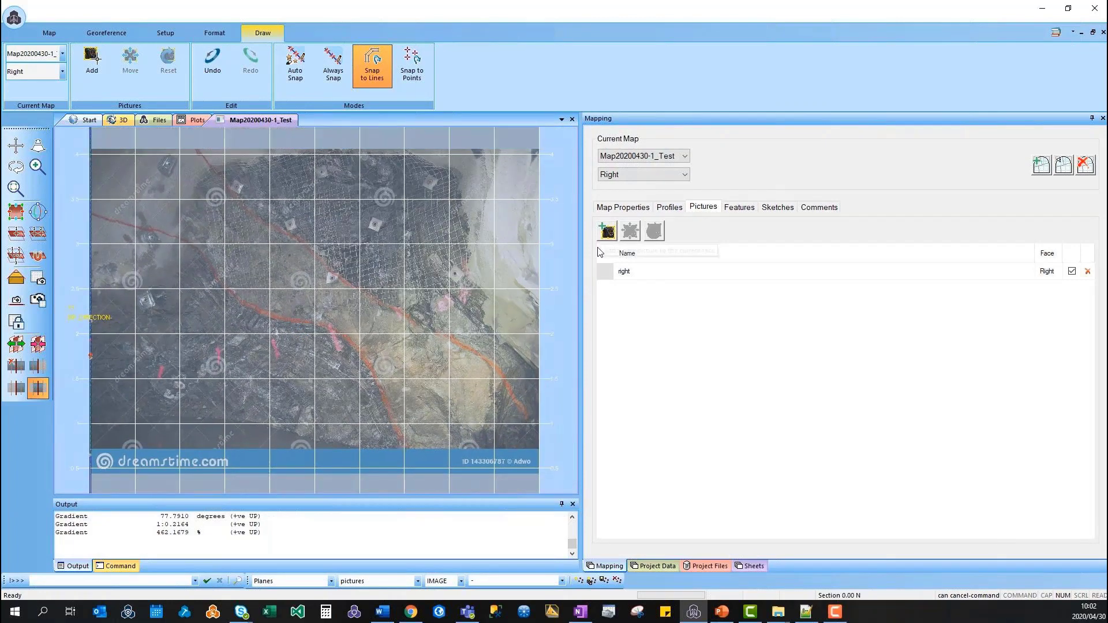
pyautogui.click(603, 269)
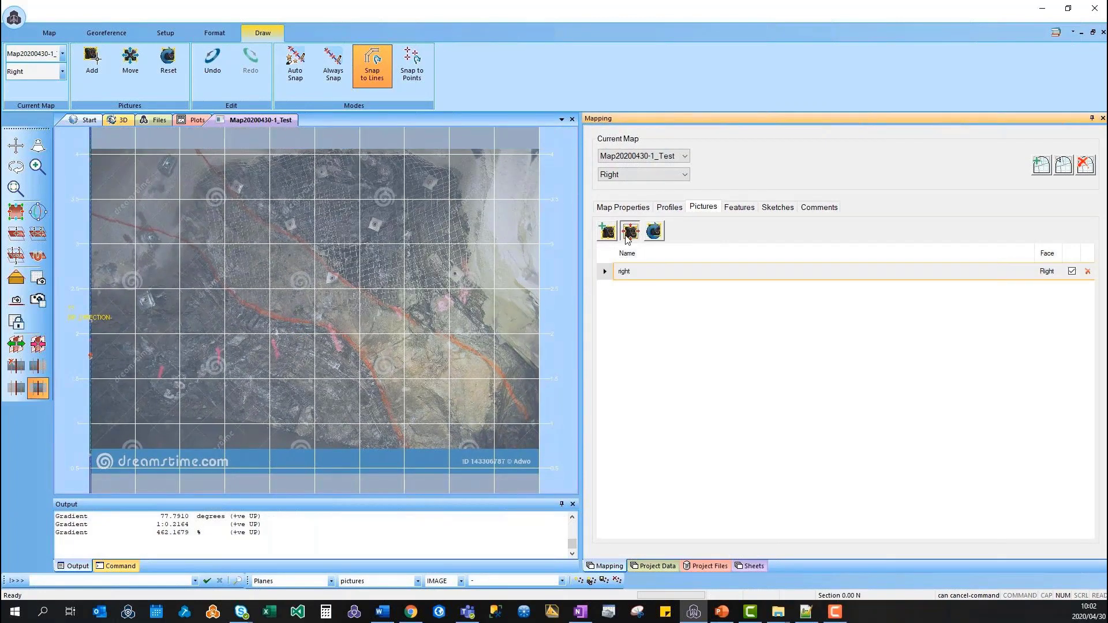
pyautogui.click(628, 234)
pyautogui.click(319, 285)
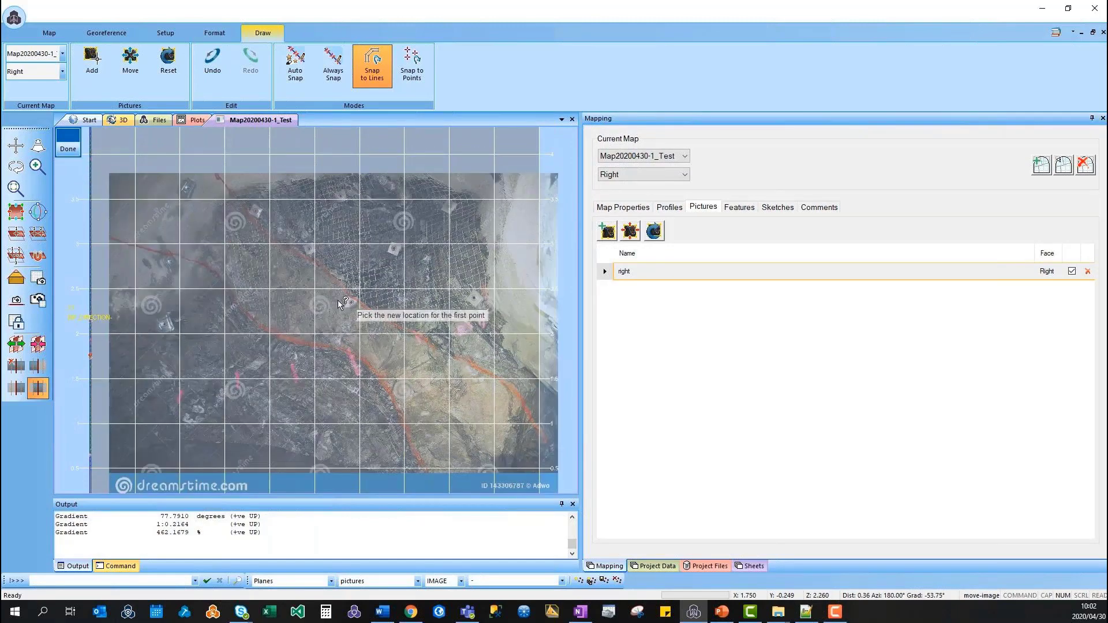
pyautogui.click(320, 276)
pyautogui.click(353, 291)
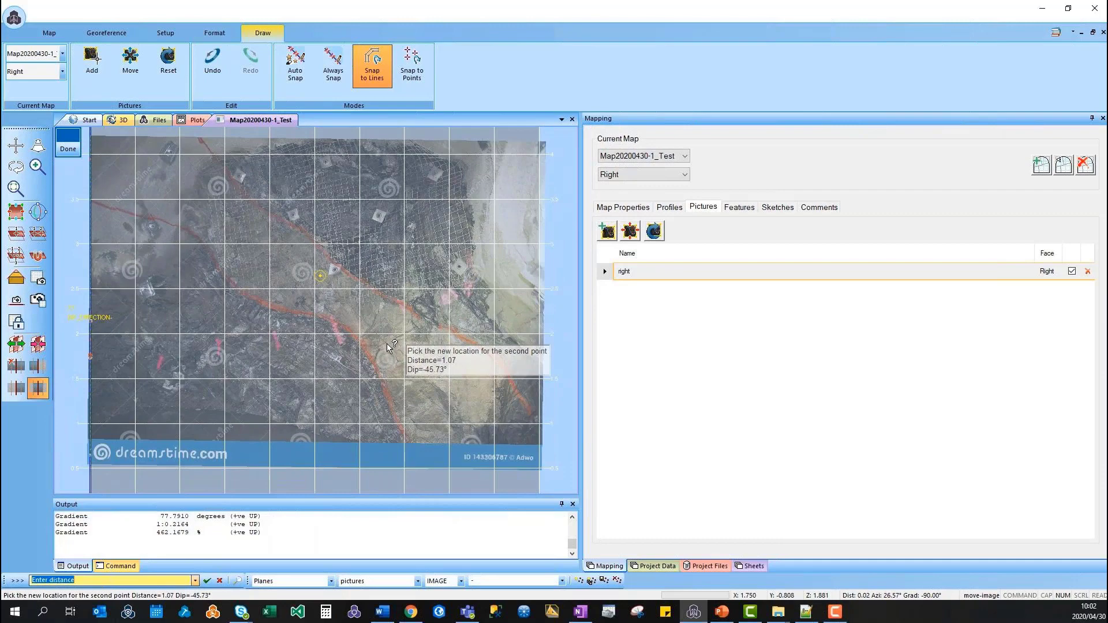
pyautogui.click(390, 346)
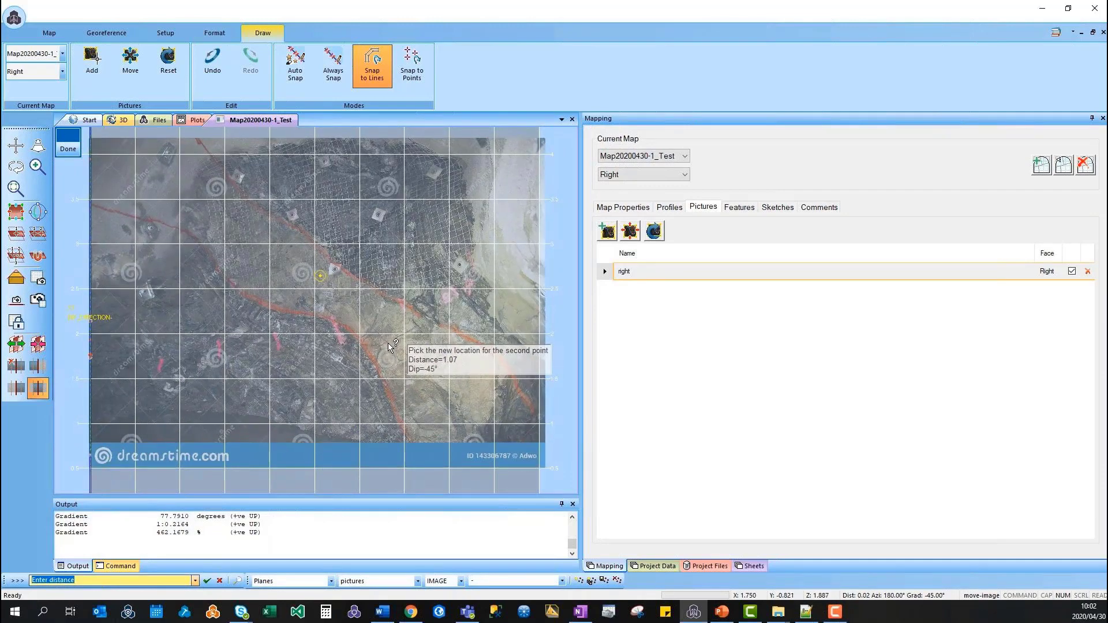
pyautogui.click(348, 313)
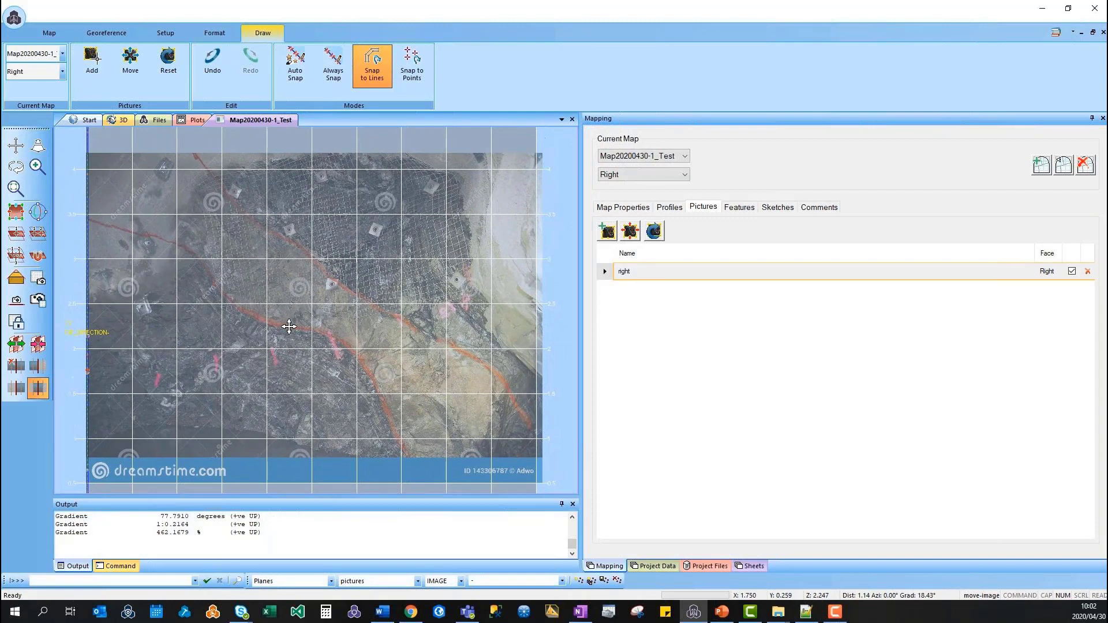
# - Draw a Reef_Contact feature along the upper red line in the sidewall picture, from the roof to the picture's far edge
pyautogui.click(736, 207)
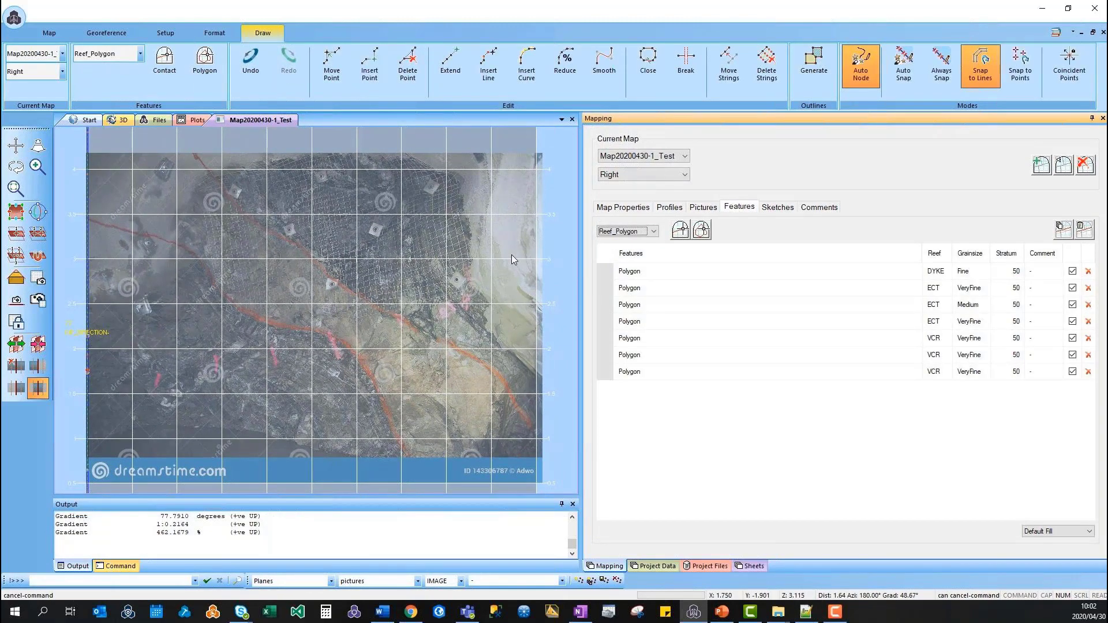
pyautogui.click(653, 232)
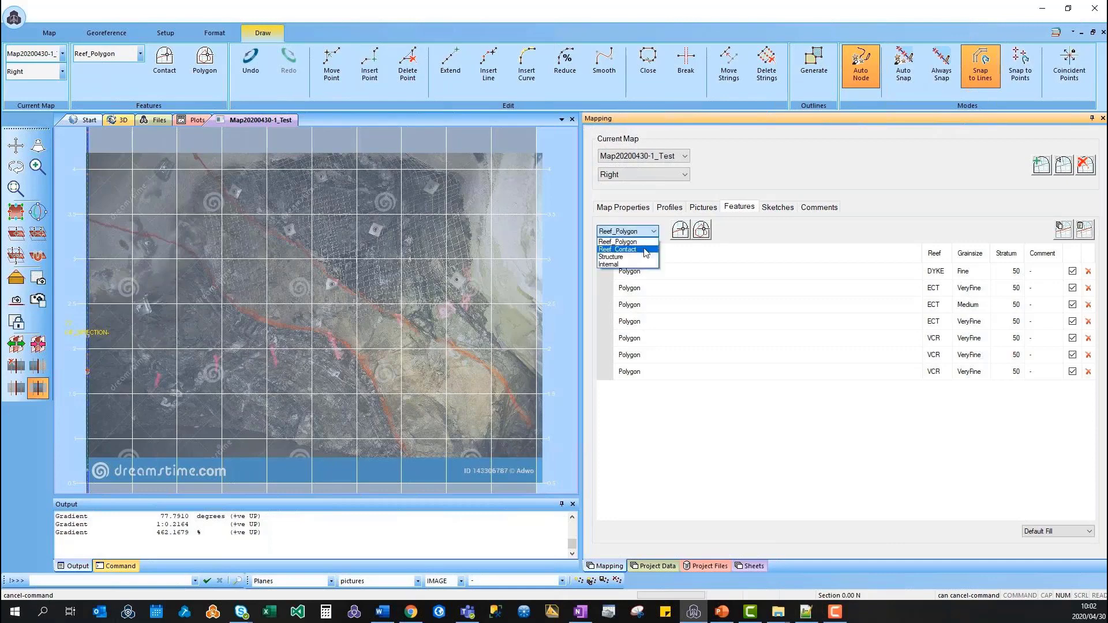
pyautogui.click(645, 249)
pyautogui.click(688, 231)
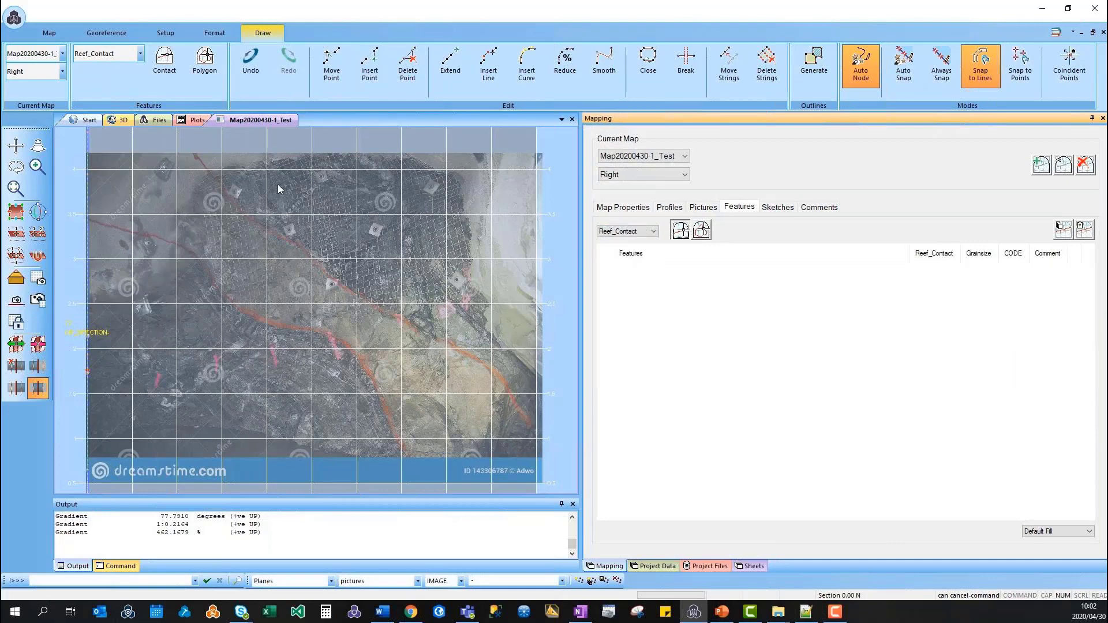
pyautogui.click(194, 154)
pyautogui.click(253, 224)
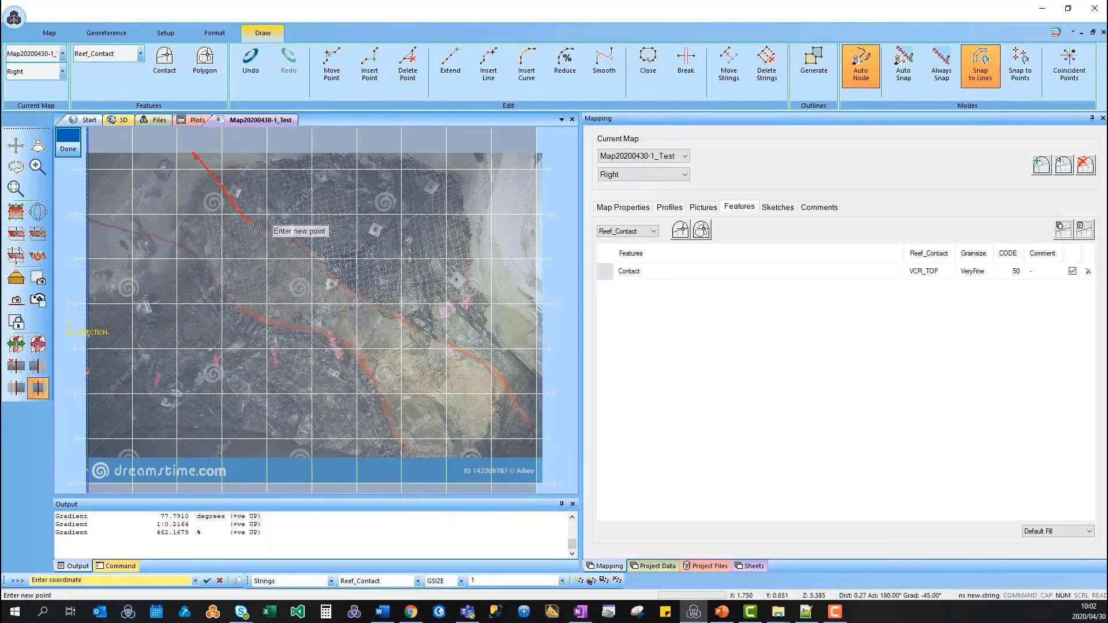
pyautogui.click(302, 244)
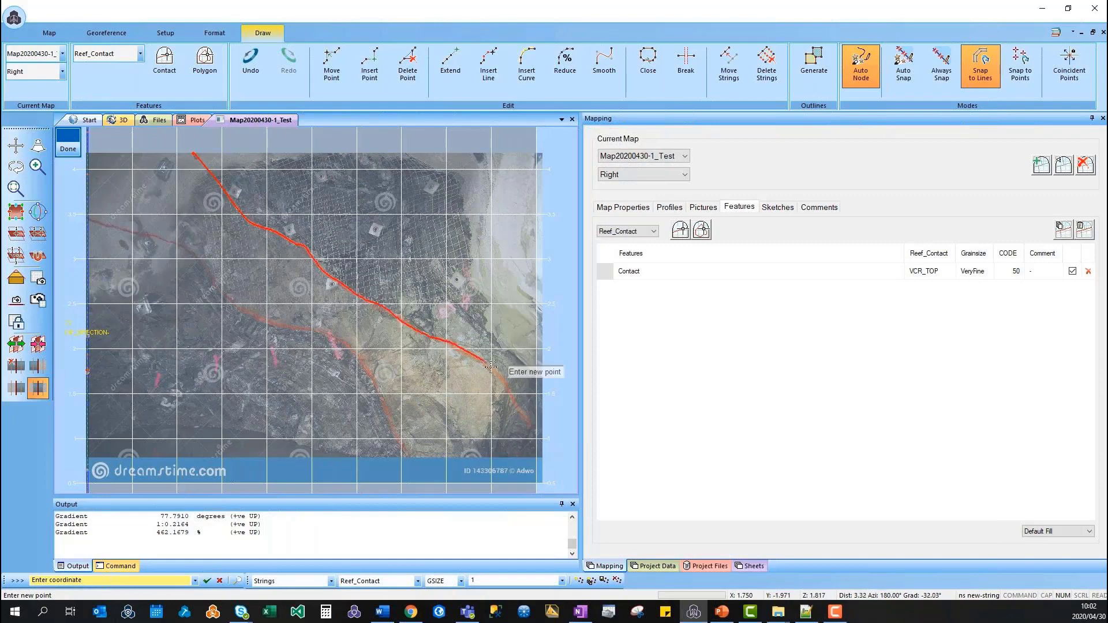
pyautogui.moveTo(490, 366); pyautogui.dragTo(541, 439)
pyautogui.click(65, 149)
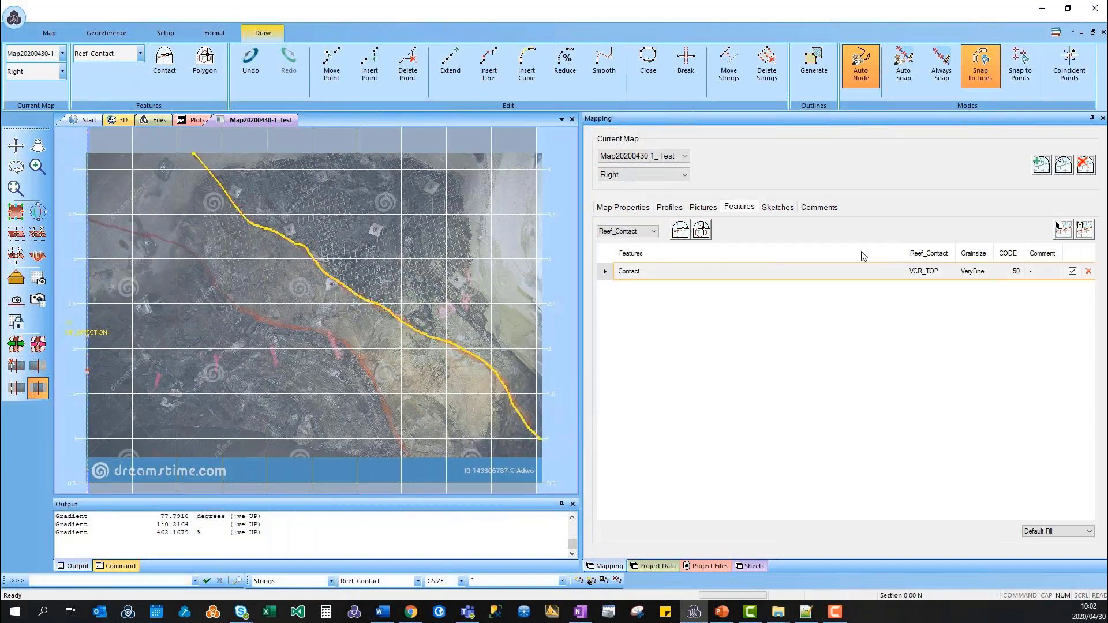
# - Widen the Reef_Contact column and set the upper contact's reef contact type to VCR_TOP
pyautogui.moveTo(904, 254); pyautogui.dragTo(881, 255)
pyautogui.click(877, 272)
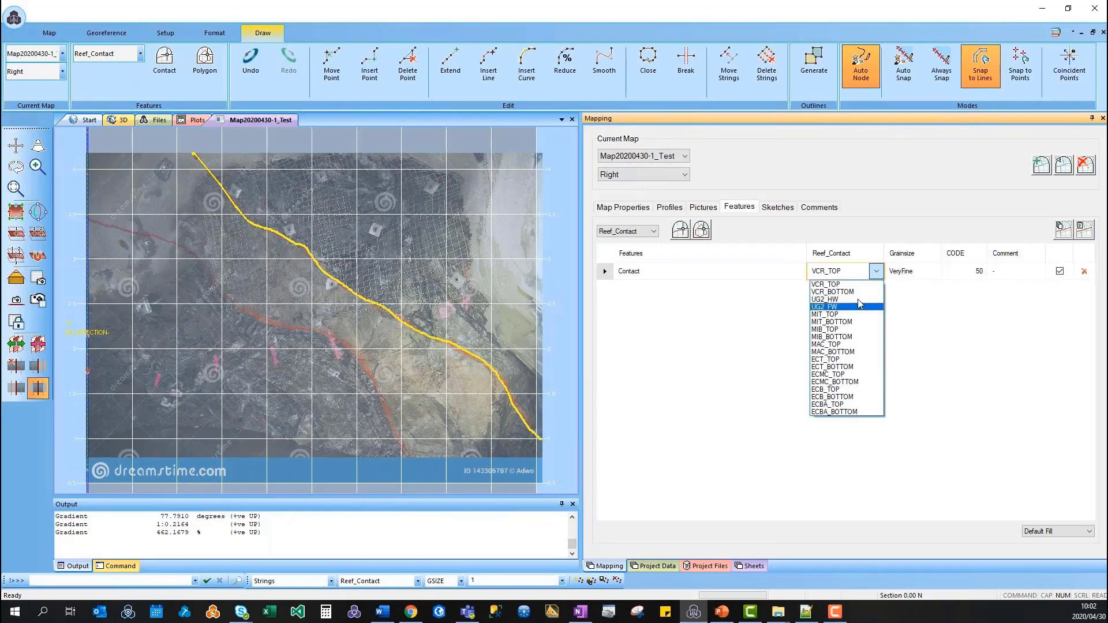
pyautogui.click(854, 286)
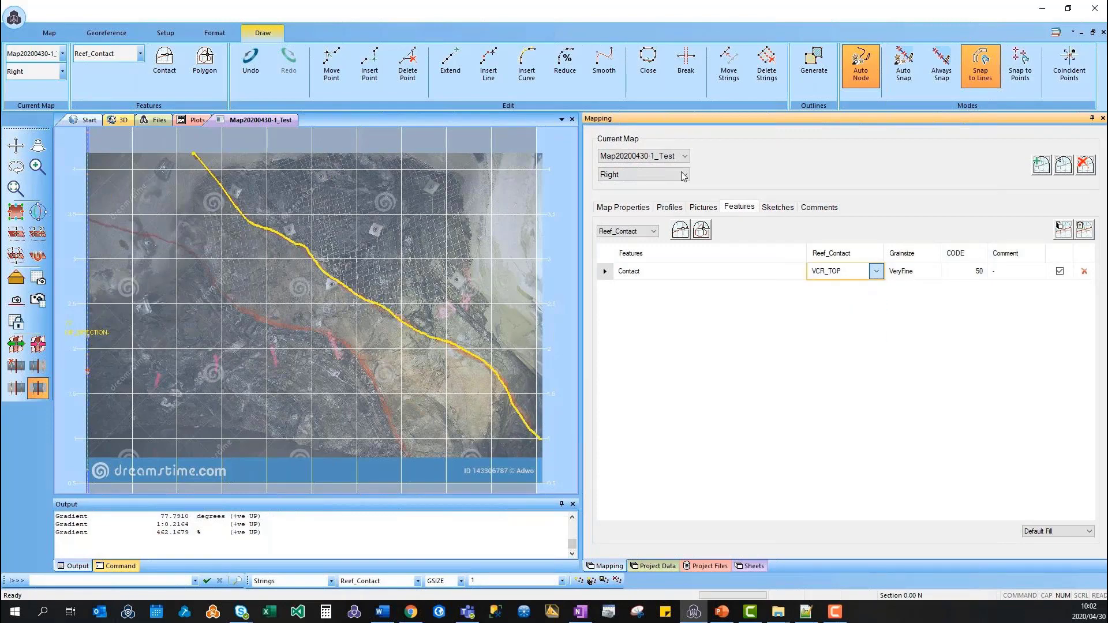
# - Draw a second reef contact along the lower red line in the picture and set its type to VCR_BOTTOM
pyautogui.click(680, 230)
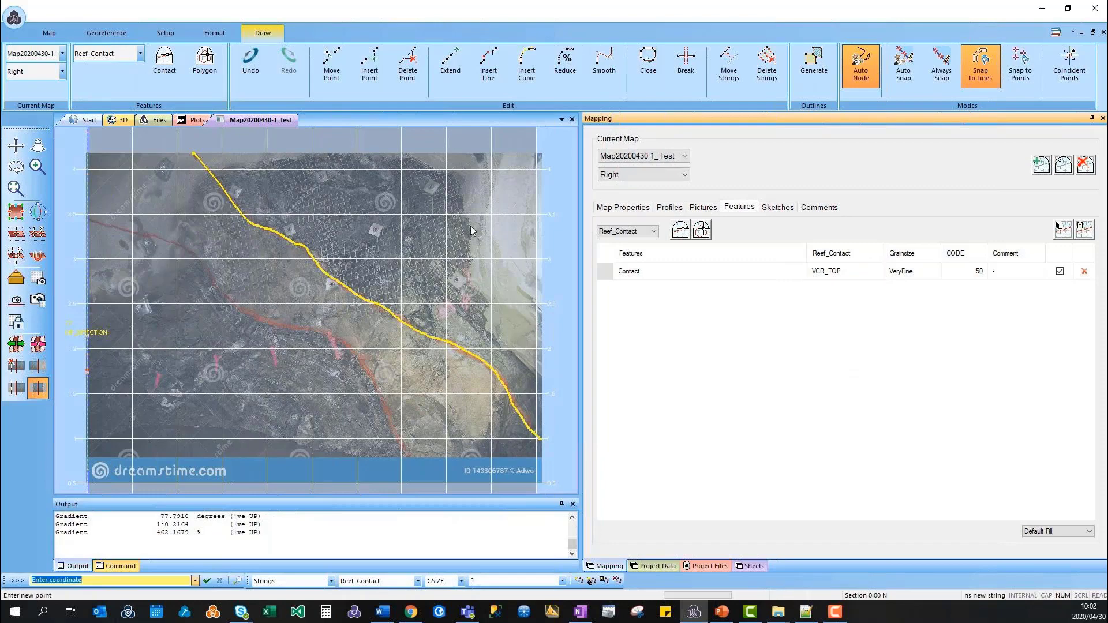
pyautogui.click(89, 218)
pyautogui.moveTo(134, 229)
pyautogui.mouseDown()
pyautogui.moveTo(197, 261)
pyautogui.moveTo(251, 317)
pyautogui.moveTo(335, 333)
pyautogui.moveTo(424, 456)
pyautogui.mouseUp()
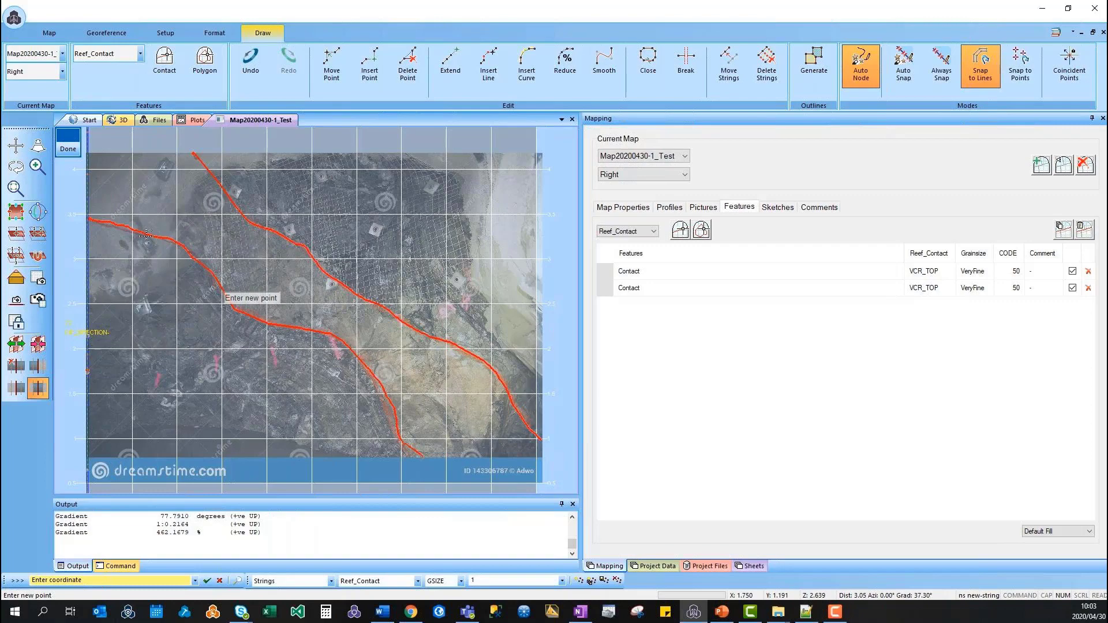
pyautogui.rightClick(146, 235)
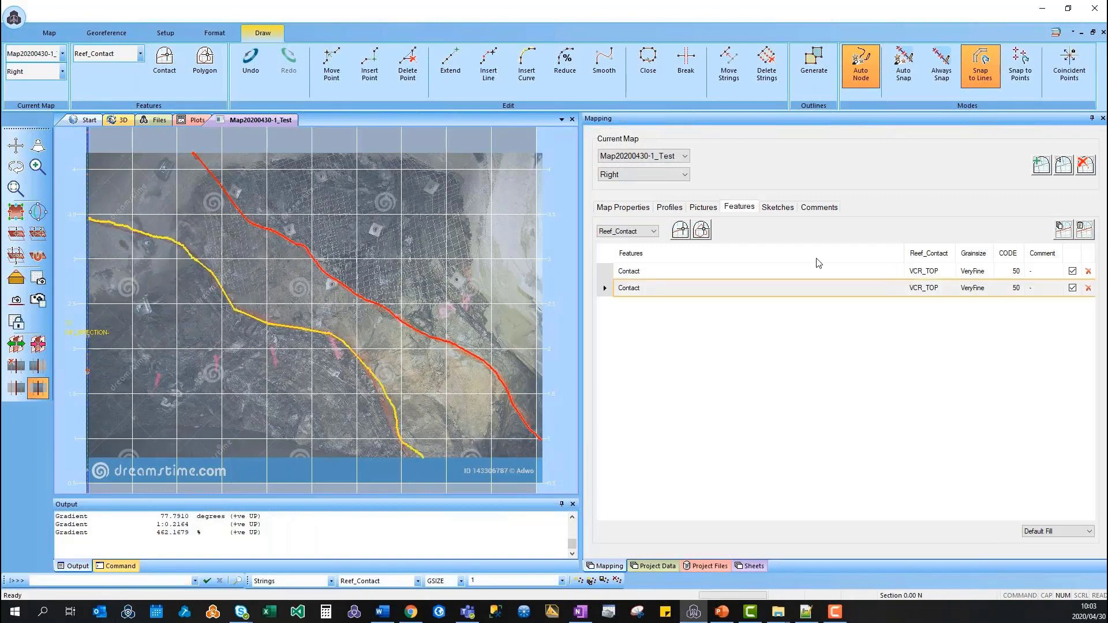
pyautogui.click(948, 287)
pyautogui.click(947, 309)
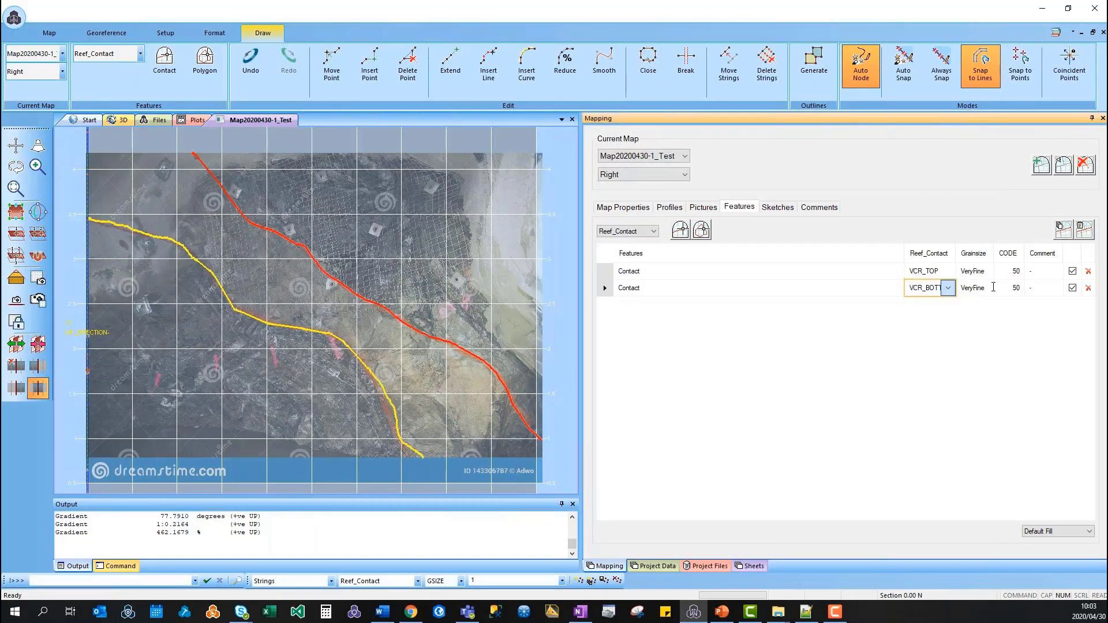
pyautogui.click(992, 288)
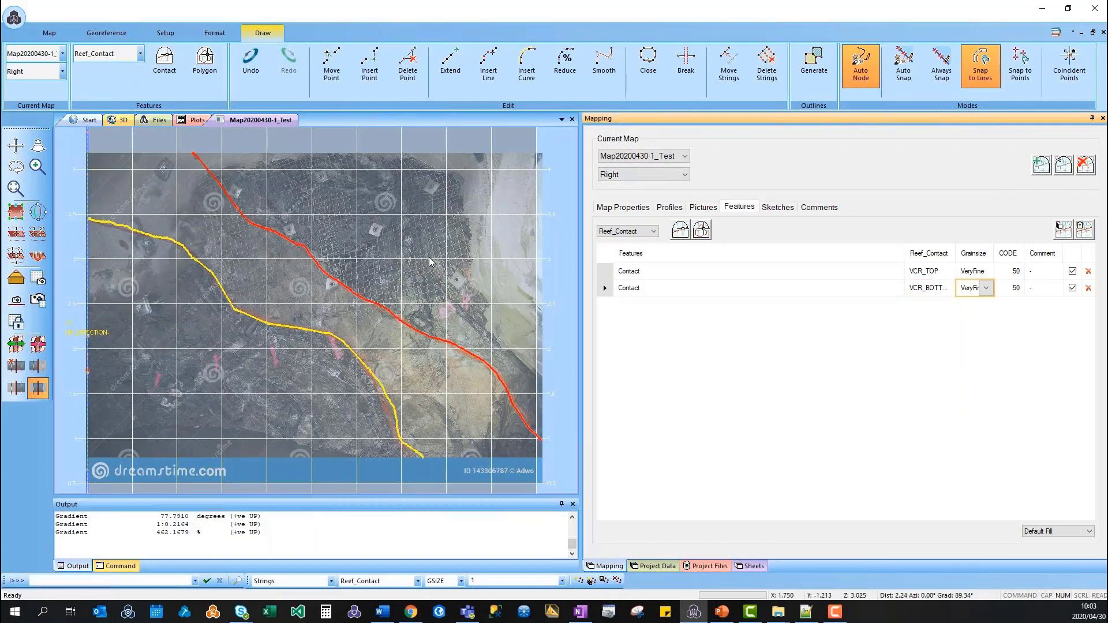
# - Draw a Reef_Polygon outline enclosing the band between the two contacts on the Right face, and set its reef type to VCR
pyautogui.click(646, 231)
pyautogui.click(641, 241)
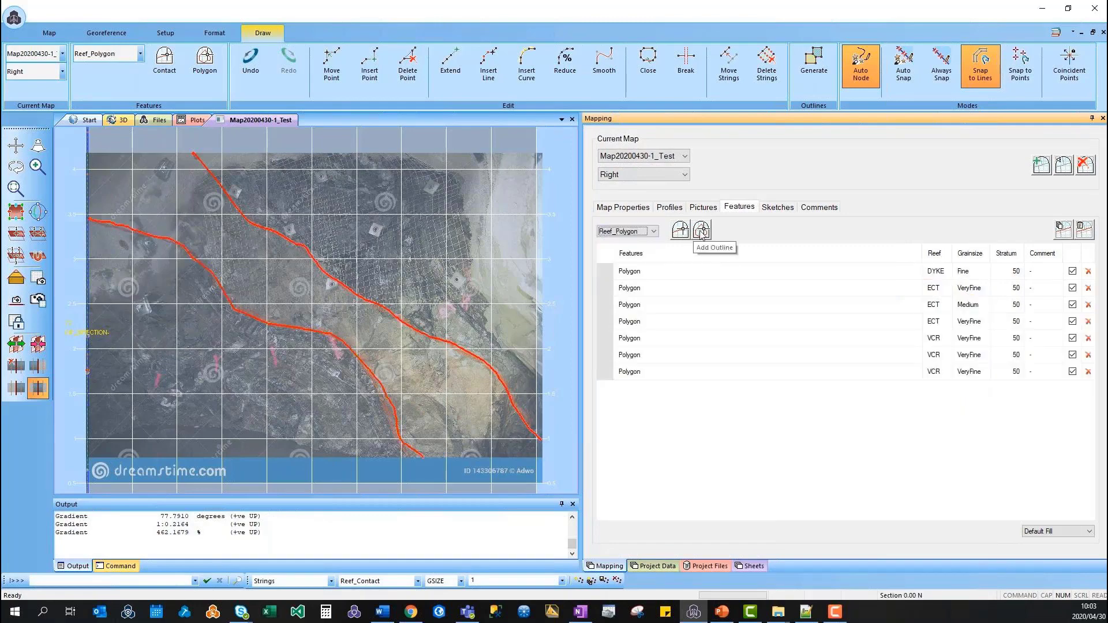
pyautogui.click(702, 231)
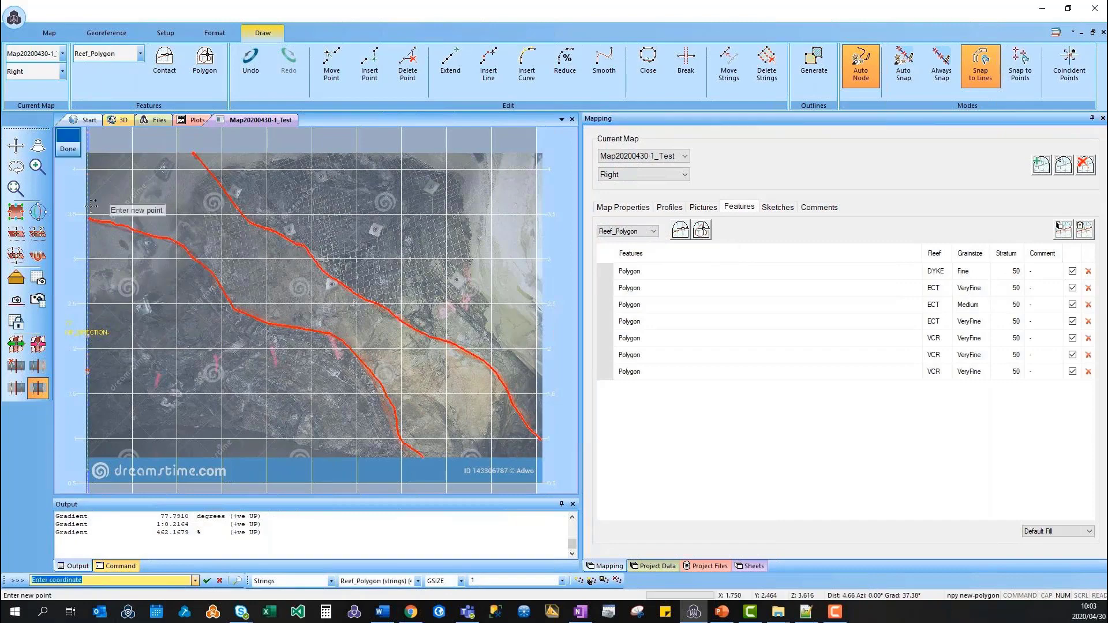
pyautogui.click(416, 352)
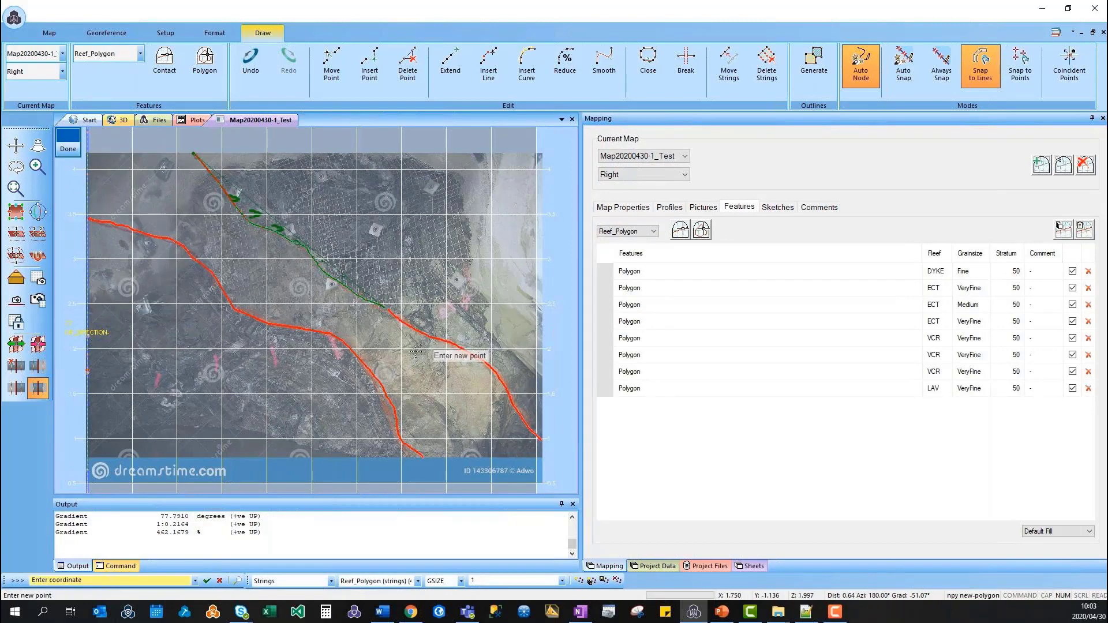
pyautogui.click(268, 321)
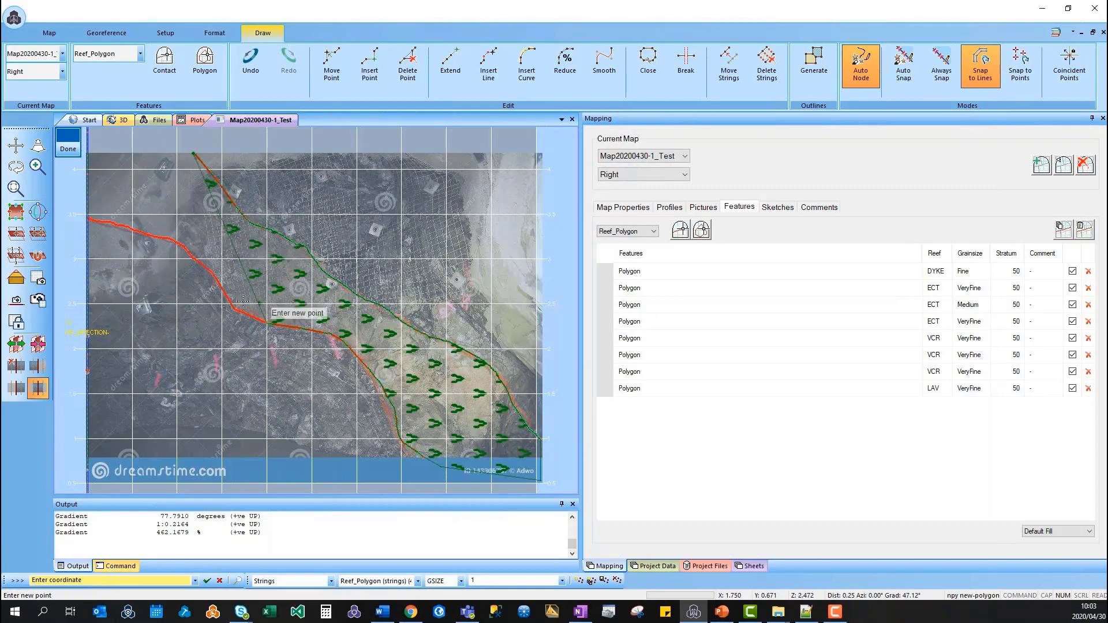
pyautogui.click(90, 153)
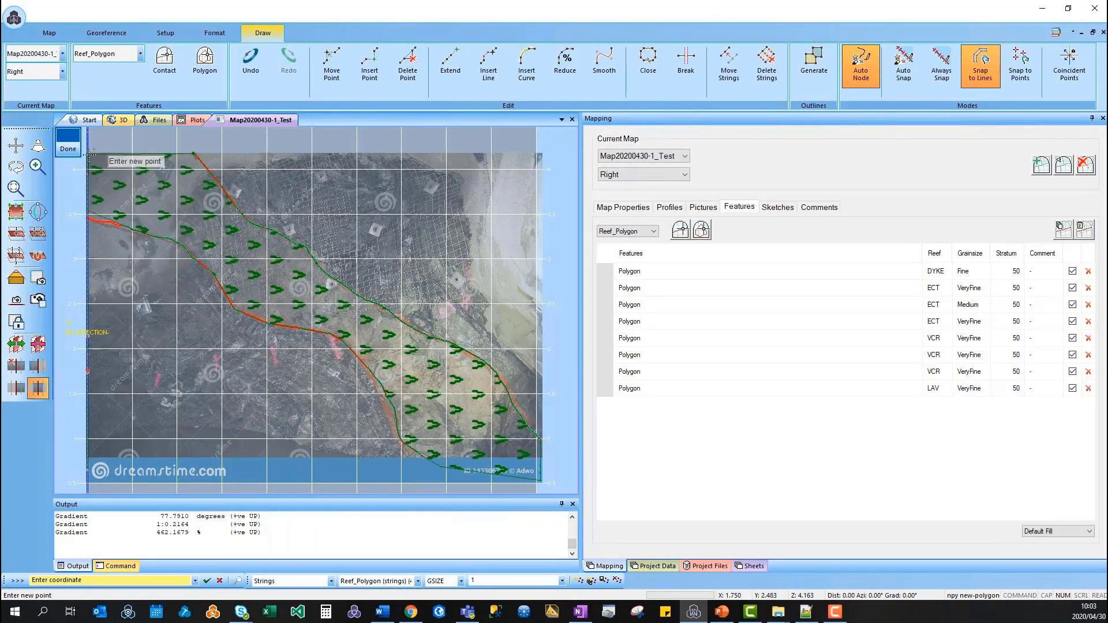
pyautogui.click(945, 387)
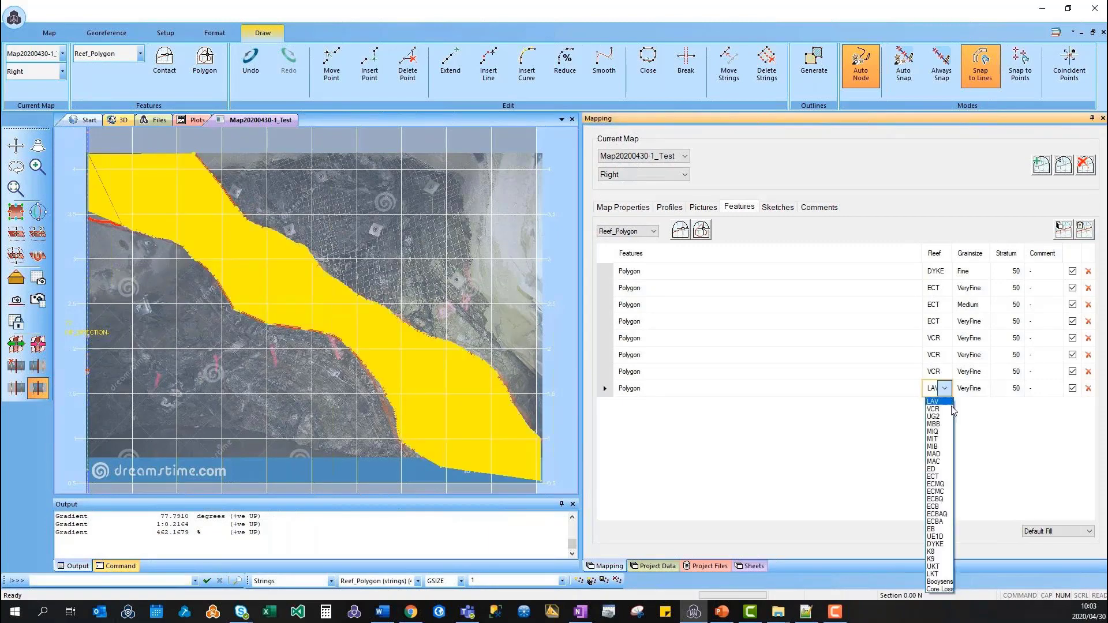
pyautogui.click(951, 409)
pyautogui.click(485, 219)
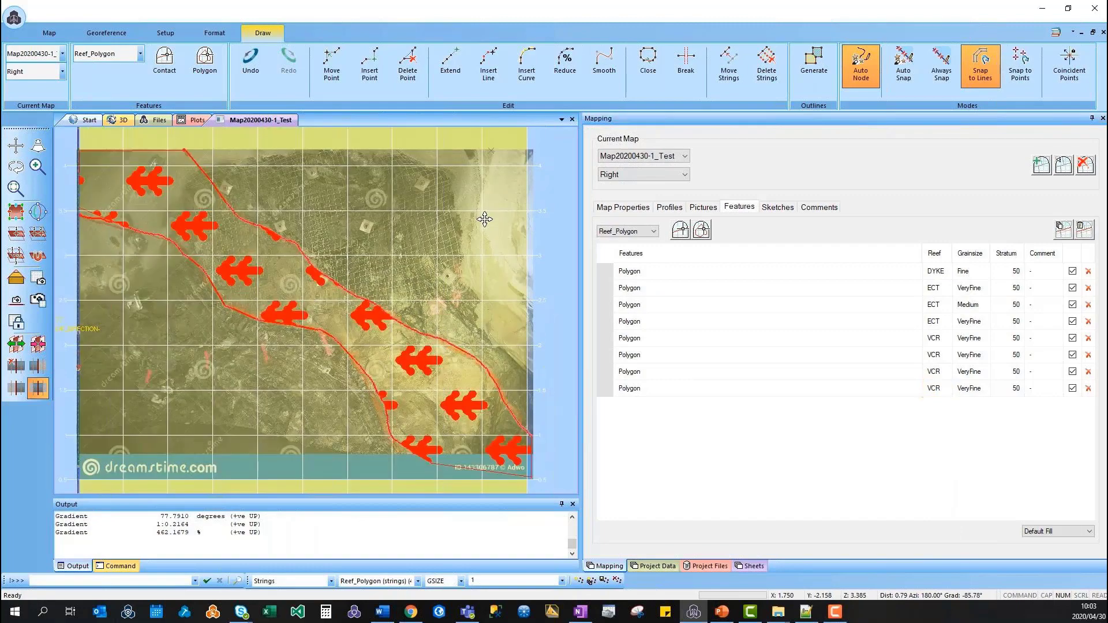
# - Draw two LAV reef polygons filling the Right face above and below the VCR band
pyautogui.click(205, 61)
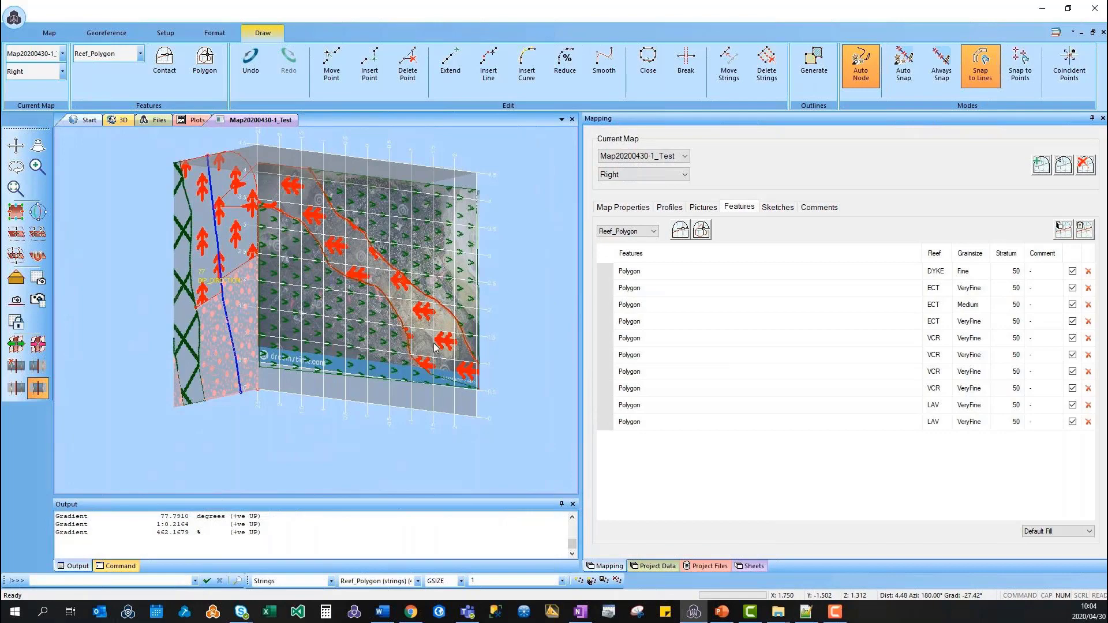
pyautogui.moveTo(436, 347); pyautogui.dragTo(427, 261, button='middle')
# - Switch the current map to the Left face and clip the display to that section
pyautogui.click(646, 174)
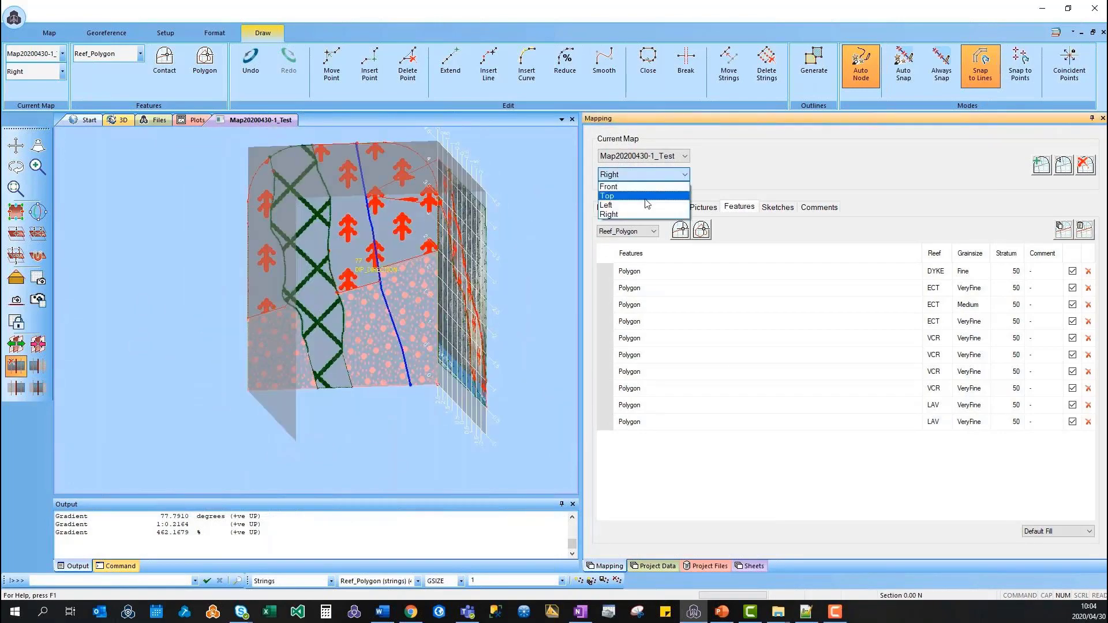
pyautogui.click(647, 205)
pyautogui.click(39, 388)
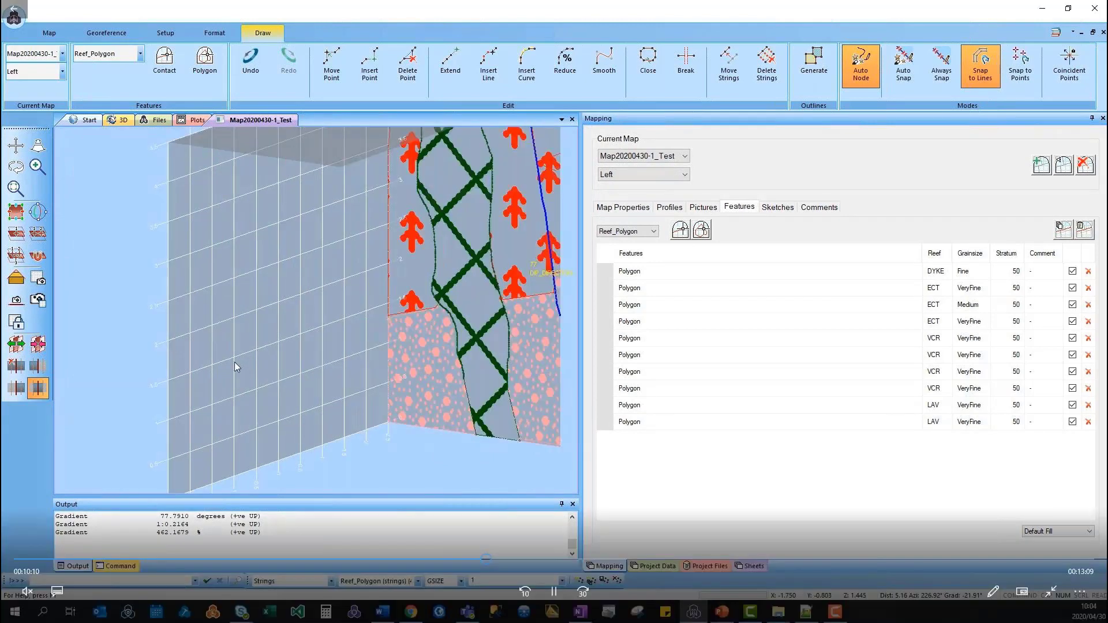
pyautogui.click(554, 592)
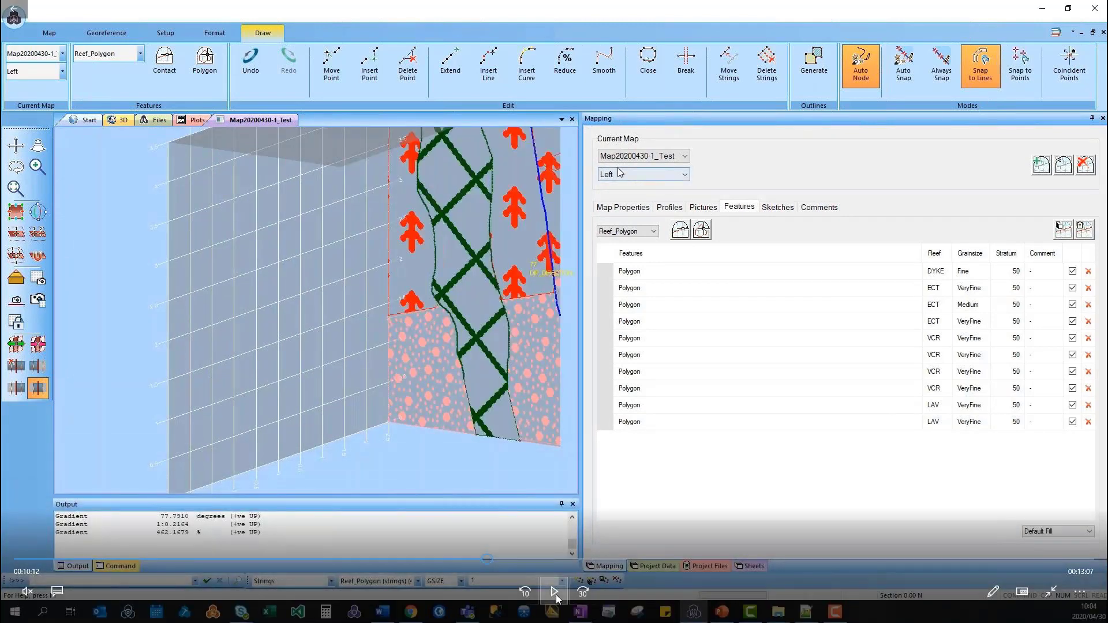
pyautogui.click(554, 592)
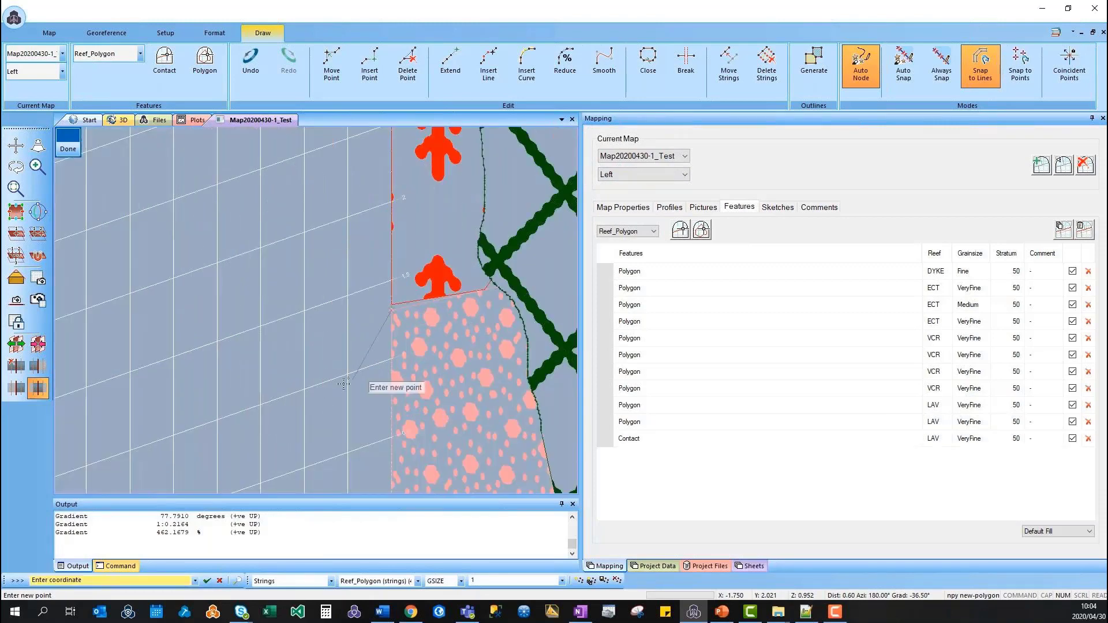
# - Draw a LAV reef polygon along the Left face, from the top edge of the adjoining ECT area down to the floor
pyautogui.click(33, 285)
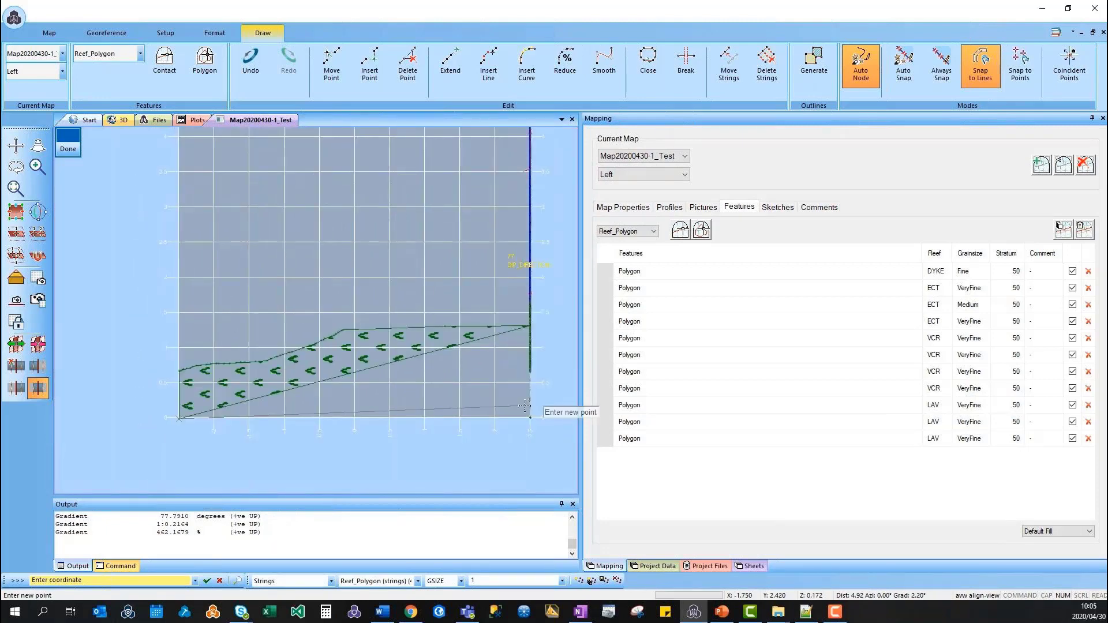
pyautogui.moveTo(525, 406); pyautogui.dragTo(457, 398, button='middle')
pyautogui.scroll(2, 456, 400)
pyautogui.click(68, 153)
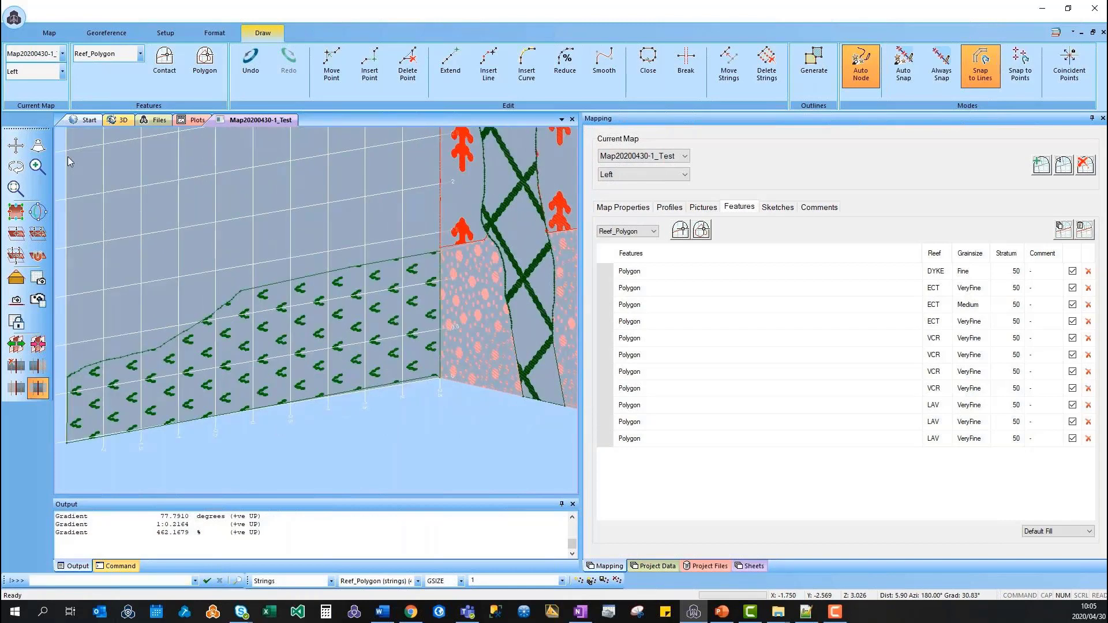
# - Change the reef type of the newly drawn Left face polygon to ECT
pyautogui.click(946, 439)
pyautogui.click(945, 440)
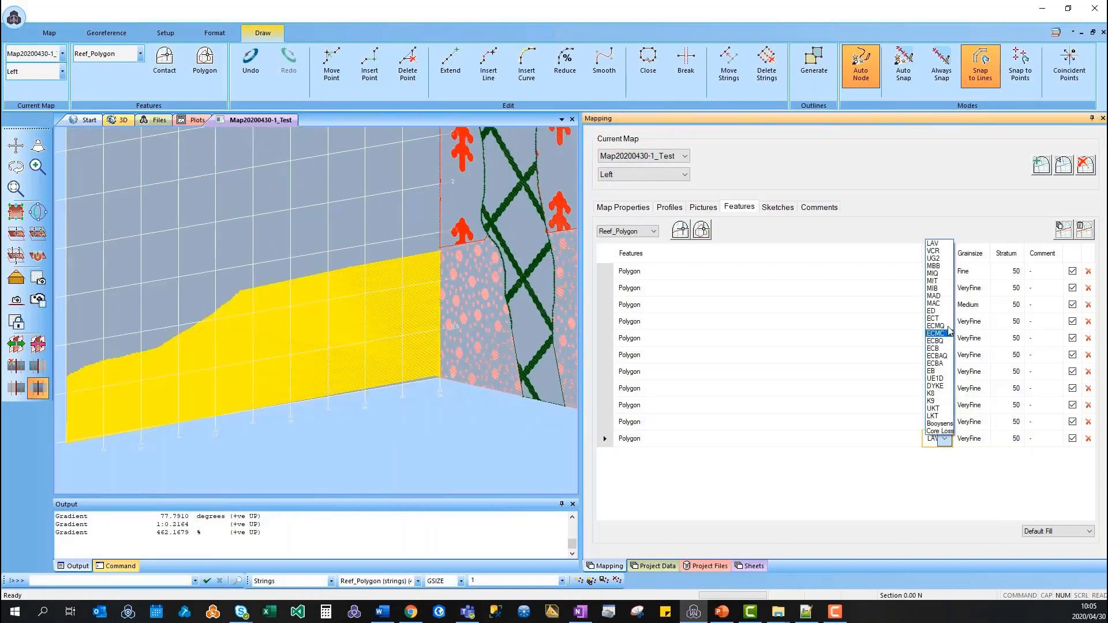
pyautogui.click(933, 318)
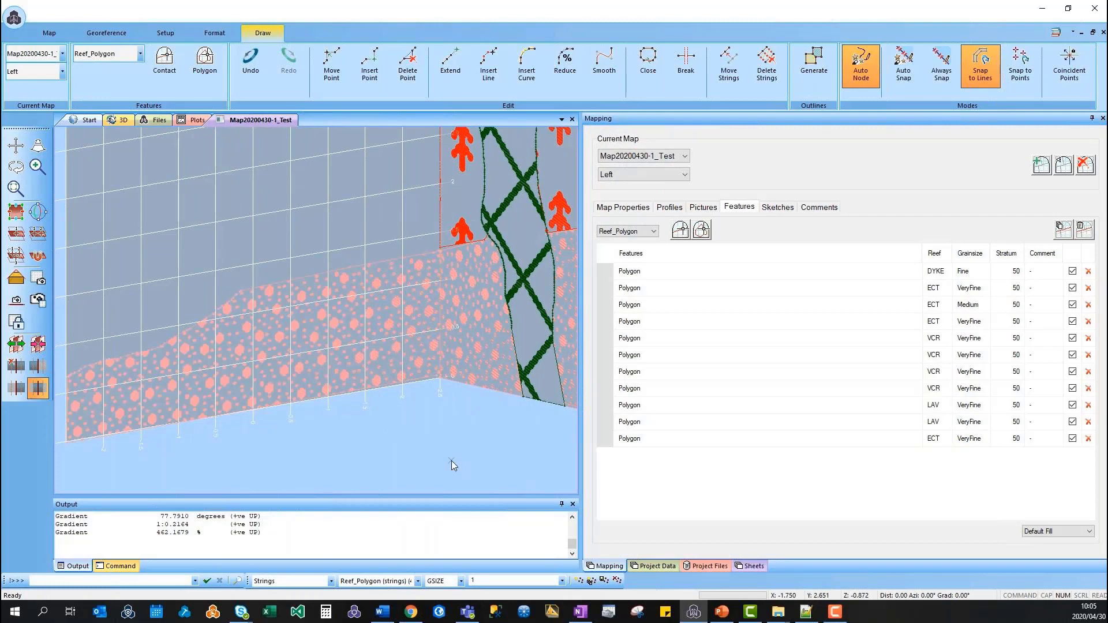
# - Change the map view's background from a single colour to a gradient in the environmental settings
pyautogui.keyDown('shift'); pyautogui.moveTo(452, 460); pyautogui.dragTo(424, 433); pyautogui.keyUp('shift')
pyautogui.keyDown('shift'); pyautogui.doubleClick(423, 432); pyautogui.keyUp('shift')
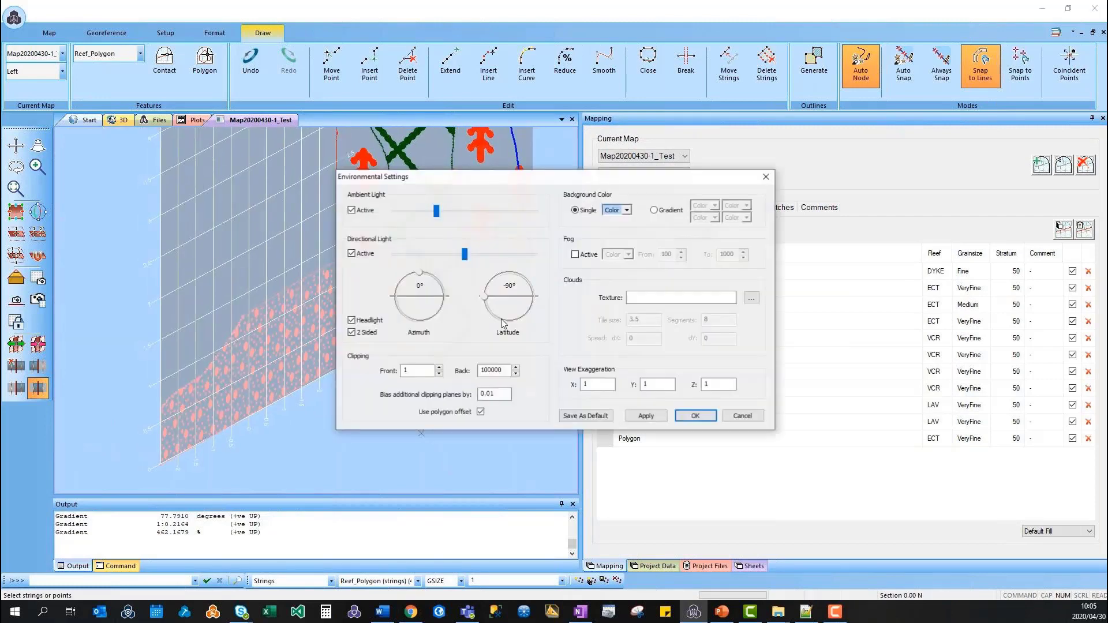
pyautogui.click(654, 210)
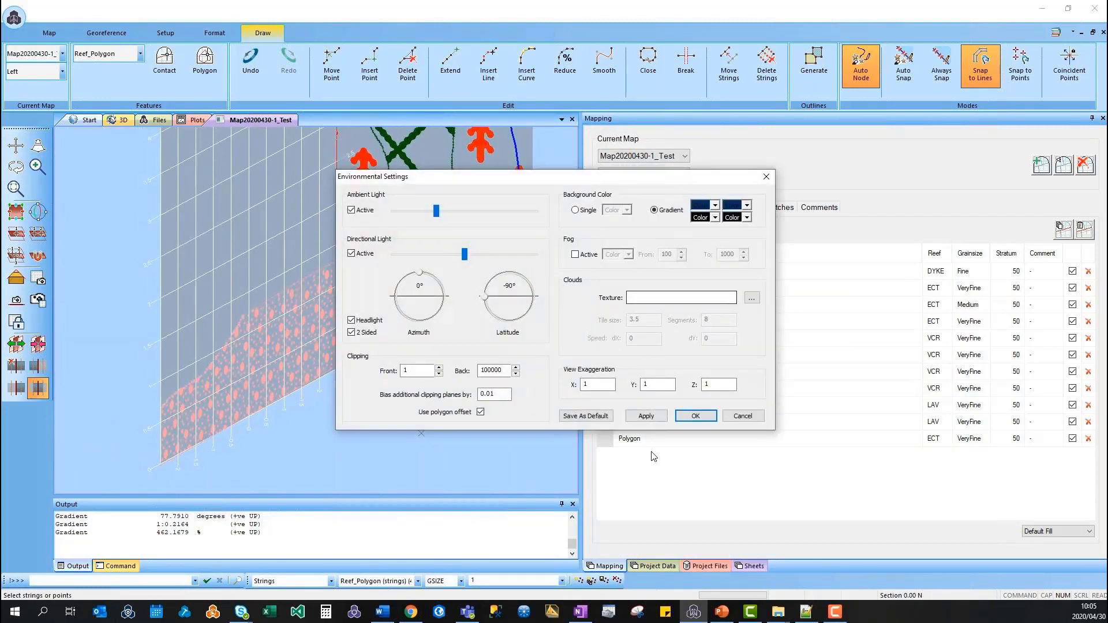
pyautogui.click(646, 416)
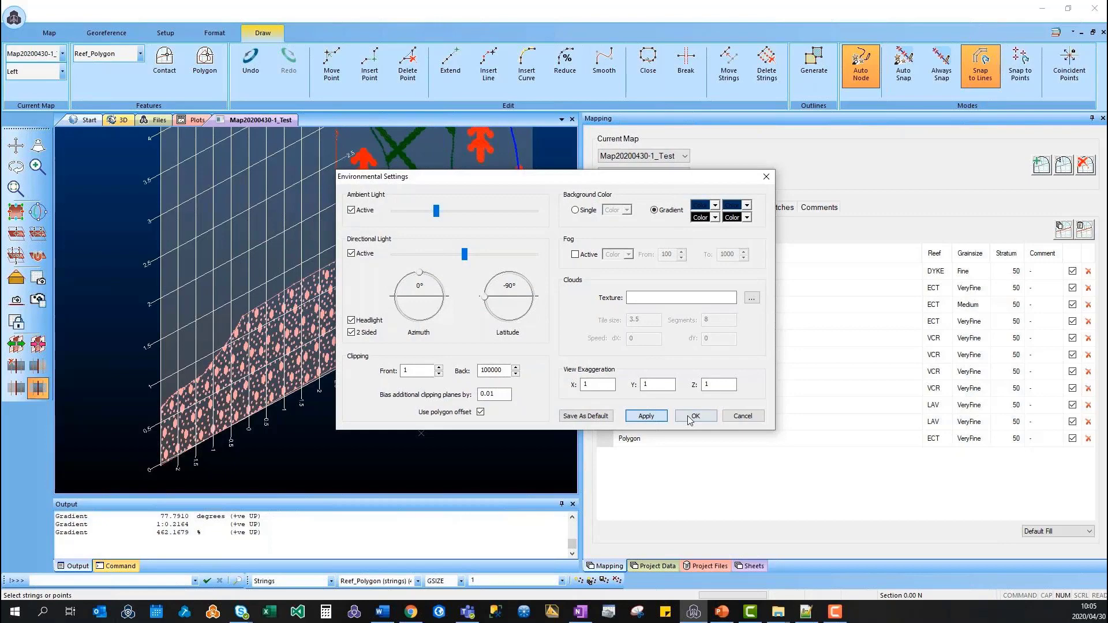
pyautogui.click(695, 416)
pyautogui.moveTo(385, 403); pyautogui.dragTo(341, 384)
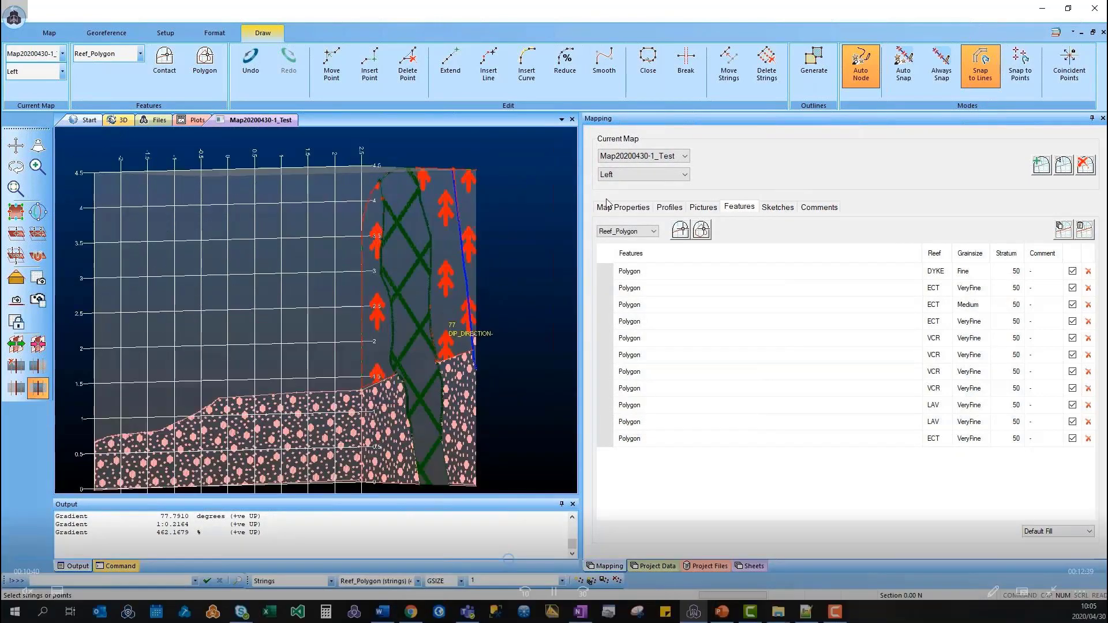
pyautogui.click(537, 557)
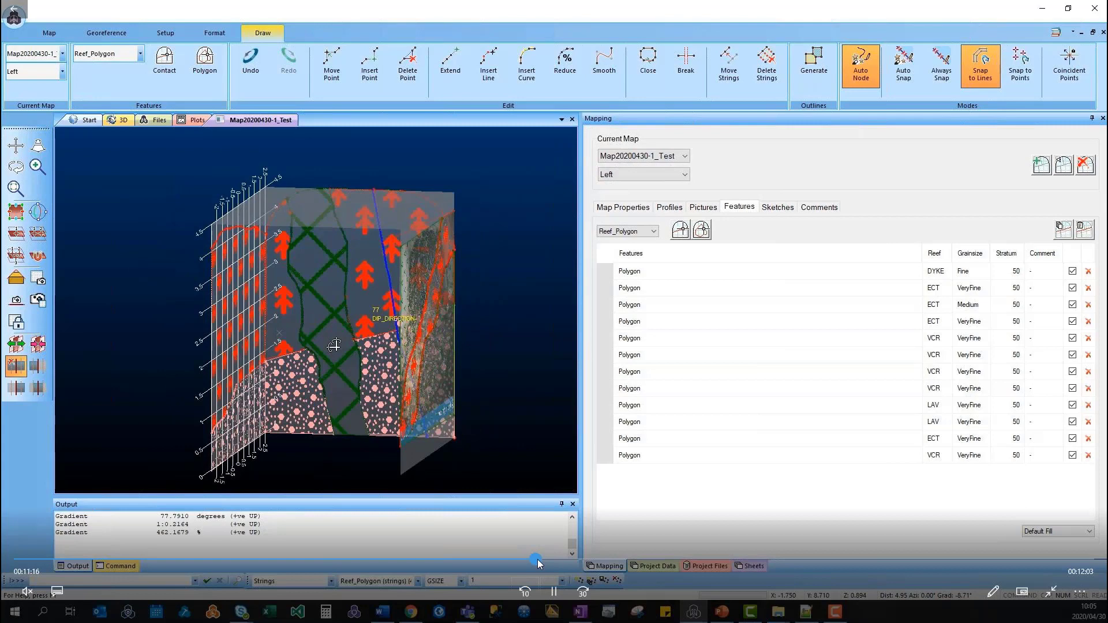
pyautogui.click(542, 559)
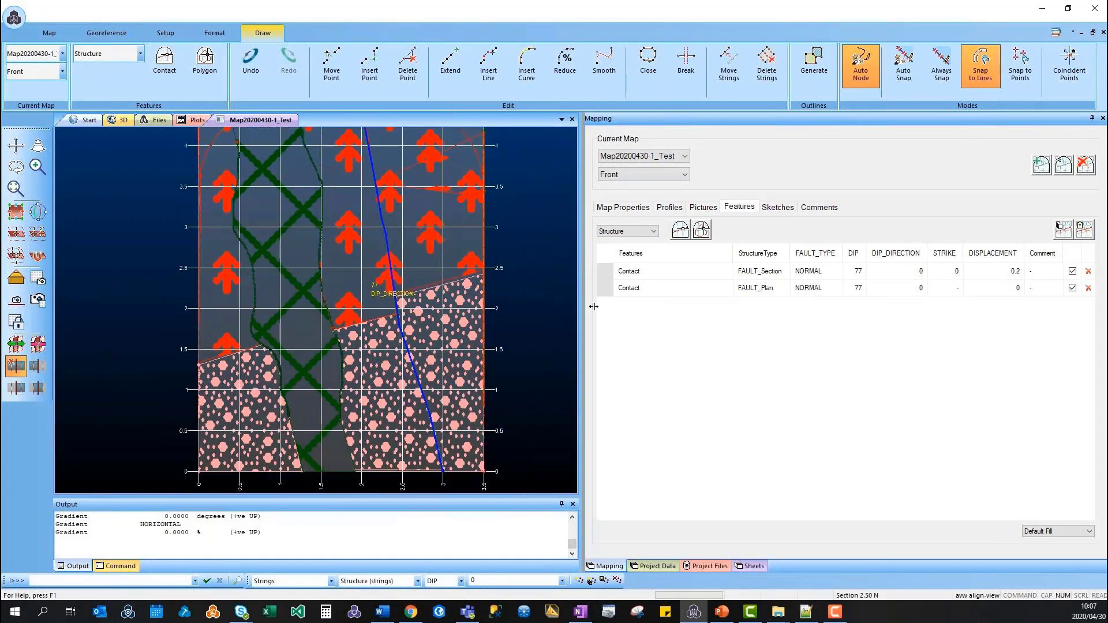
# - Narrow the Mapping panel to enlarge the map view and show the whole Front section
pyautogui.moveTo(593, 307); pyautogui.dragTo(905, 311)
pyautogui.scroll(-3, 681, 398)
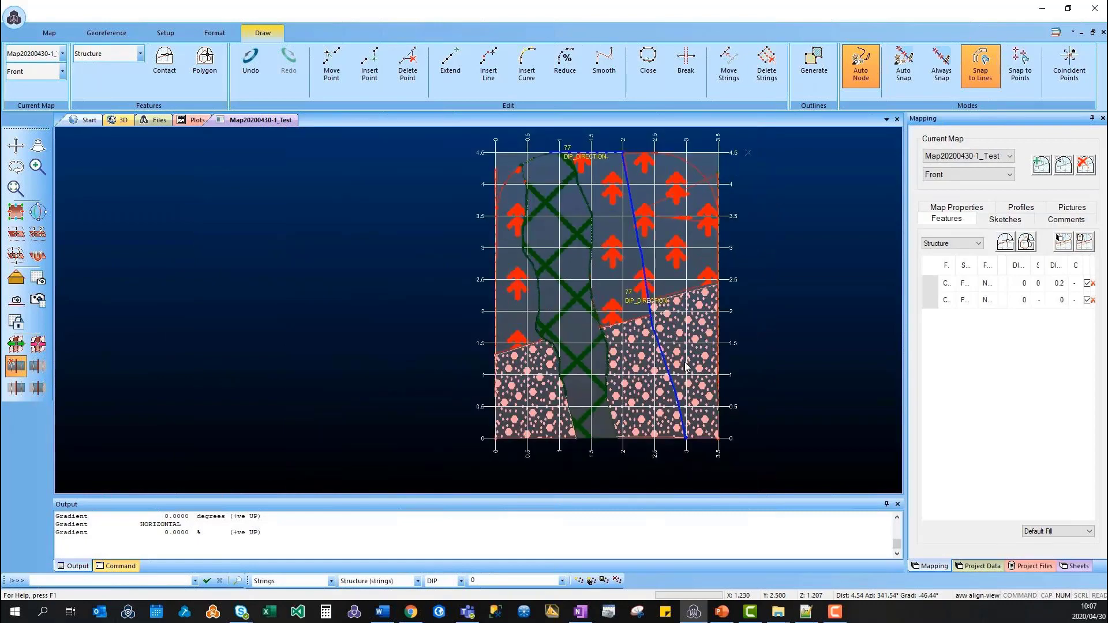
pyautogui.moveTo(657, 379); pyautogui.dragTo(619, 401, button='middle')
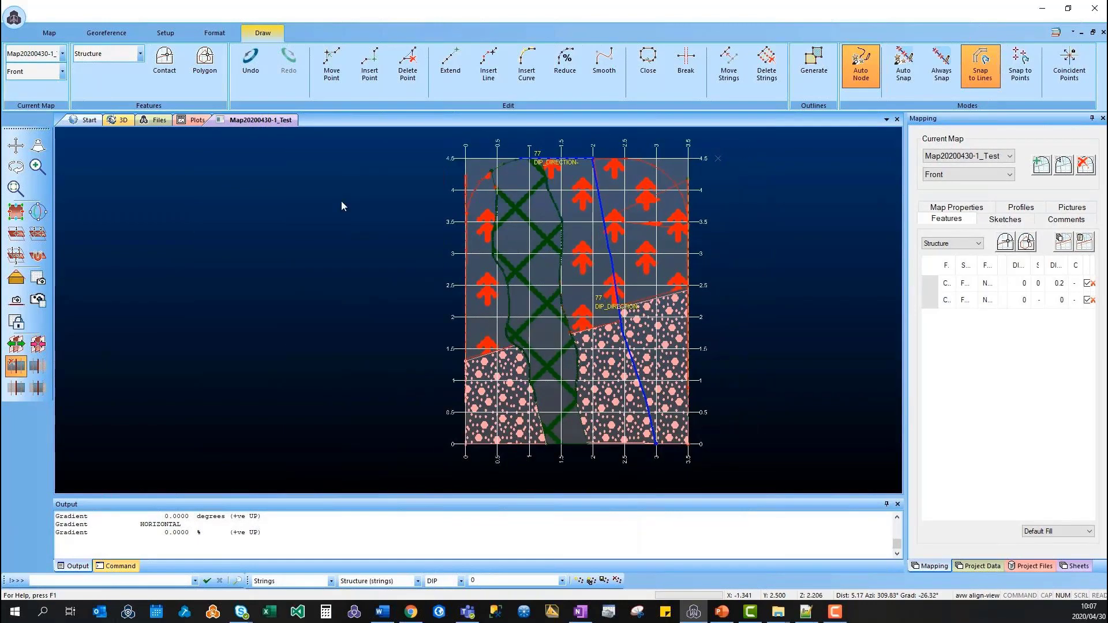
# - Georeference the map by one point, matching a point near the Front section's floor line to the end of the tape line in the 3D view
pyautogui.click(121, 120)
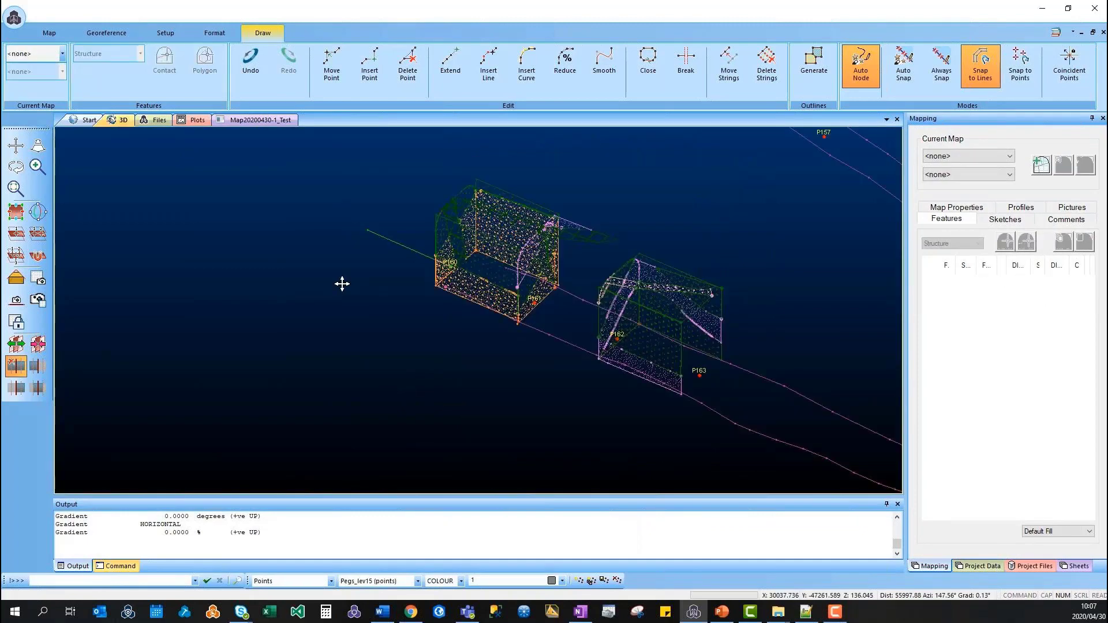
pyautogui.scroll(1, 395, 256)
pyautogui.scroll(3, 395, 256)
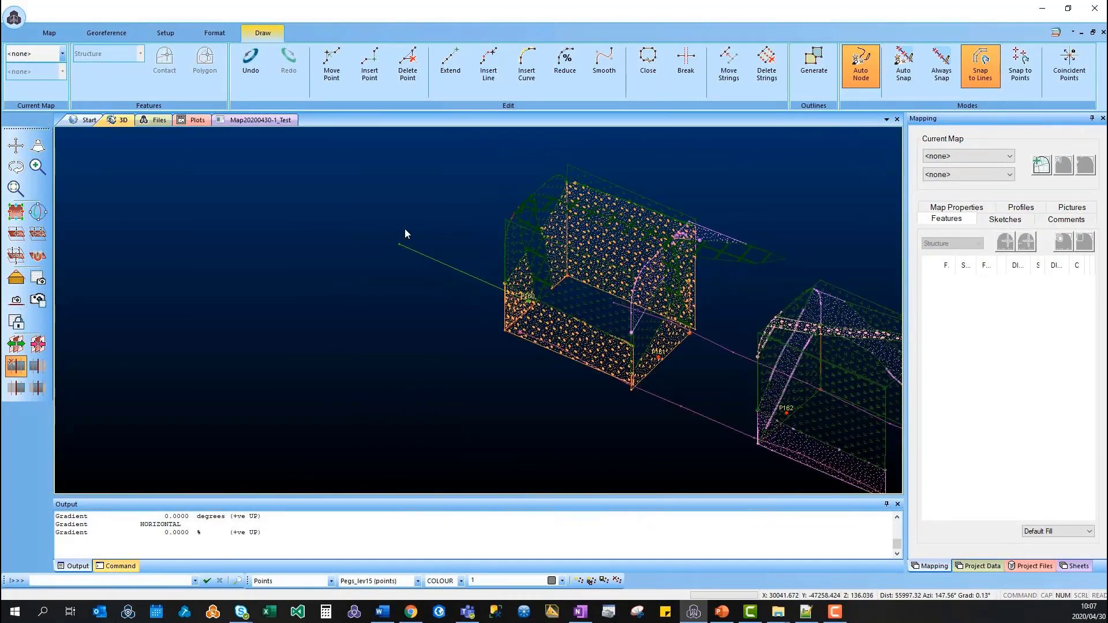
pyautogui.click(235, 121)
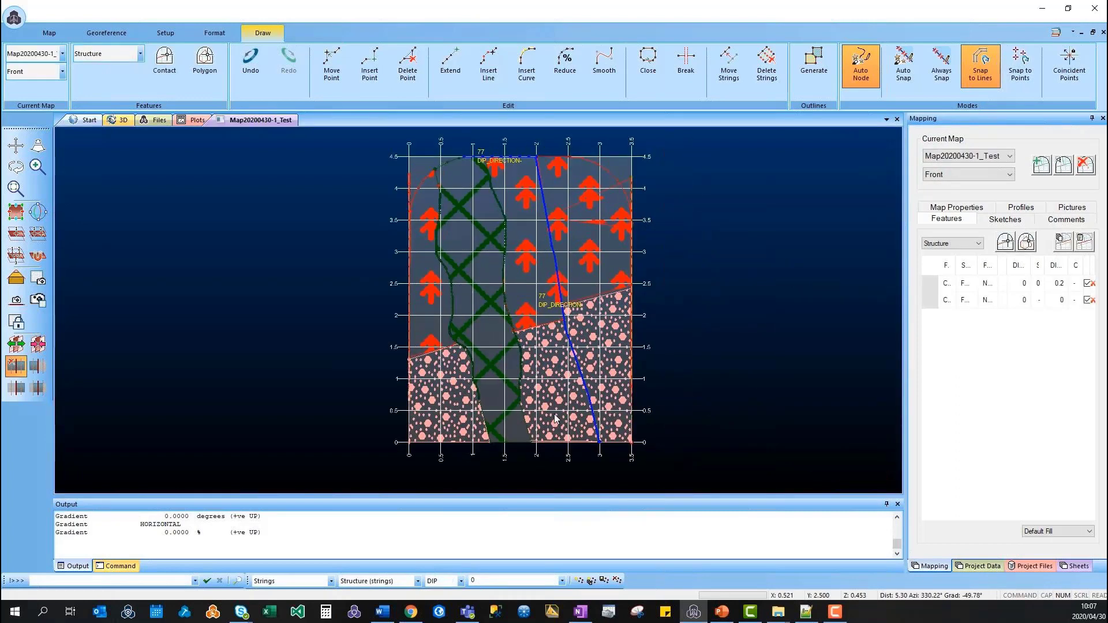
pyautogui.click(122, 38)
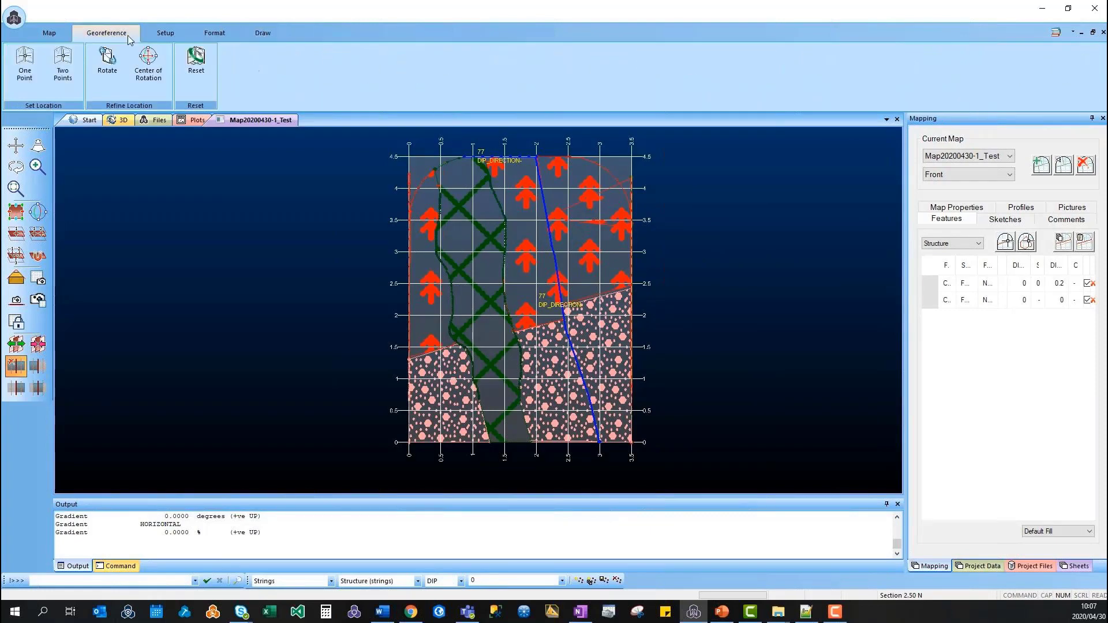
pyautogui.click(25, 68)
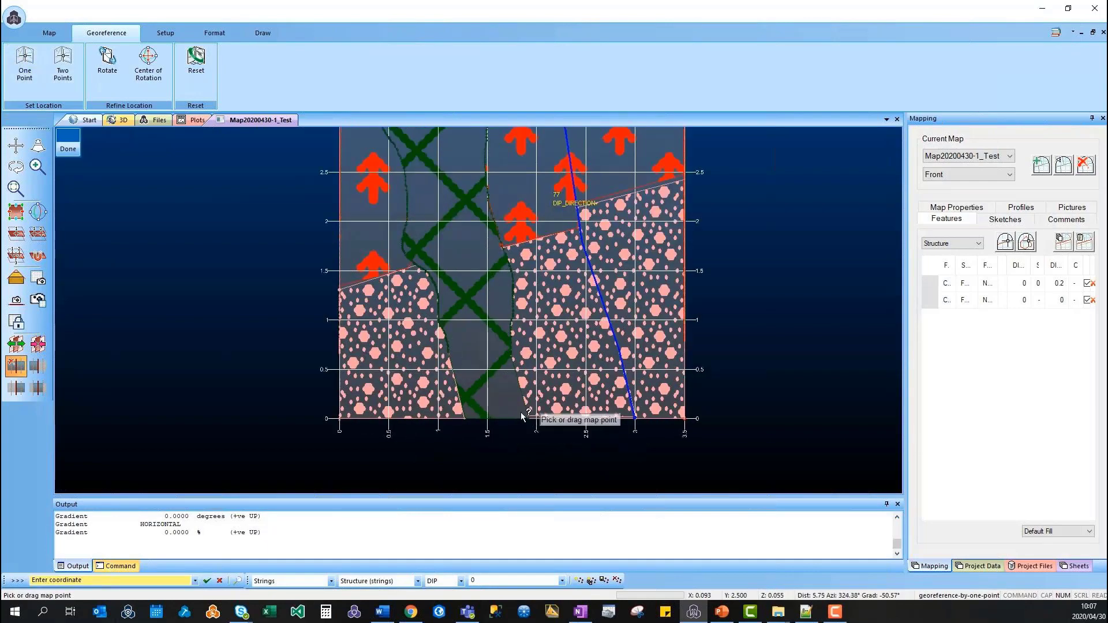
pyautogui.click(521, 414)
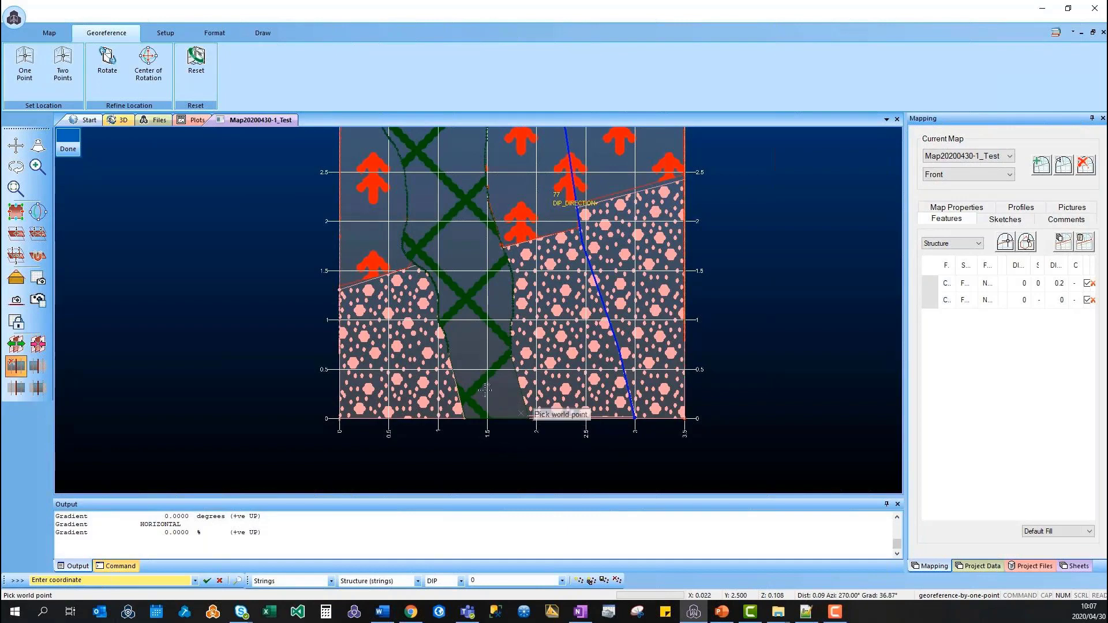
pyautogui.click(124, 121)
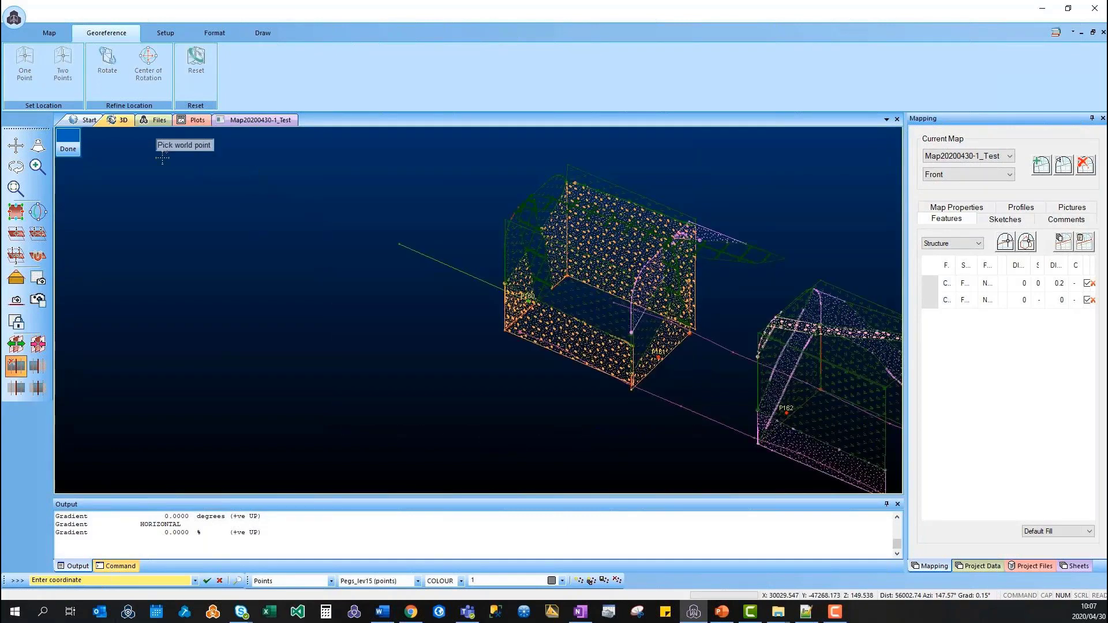
pyautogui.click(403, 243)
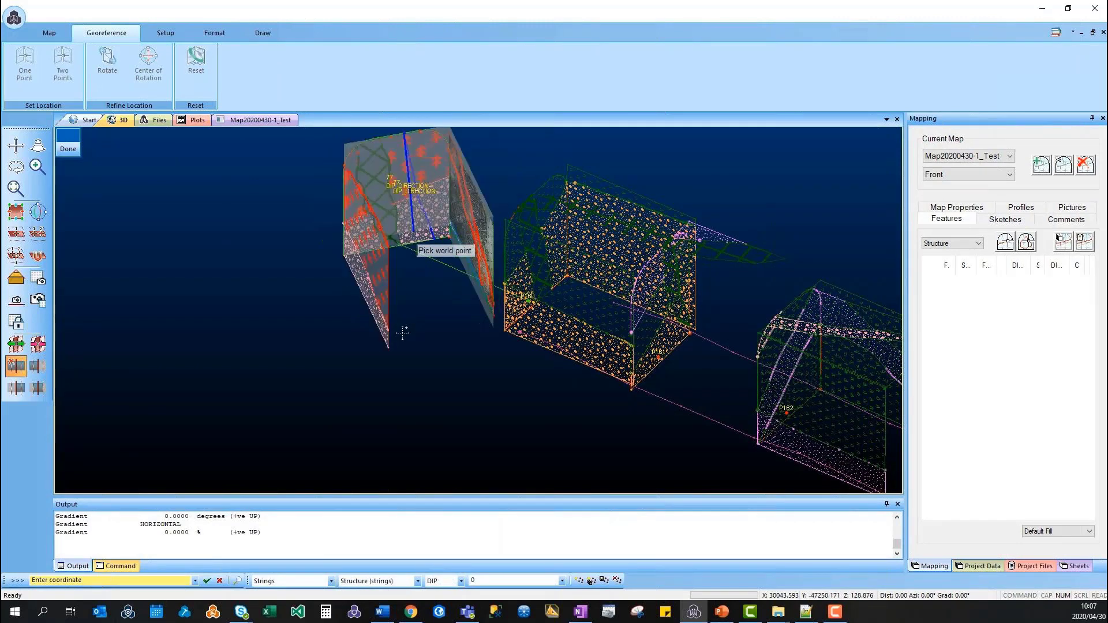
# - Hide the georeferencing (planes) (4) overlay in the 3D view
pyautogui.keyDown('shift'); pyautogui.moveTo(231, 296); pyautogui.dragTo(462, 289); pyautogui.keyUp('shift')
pyautogui.click(1074, 566)
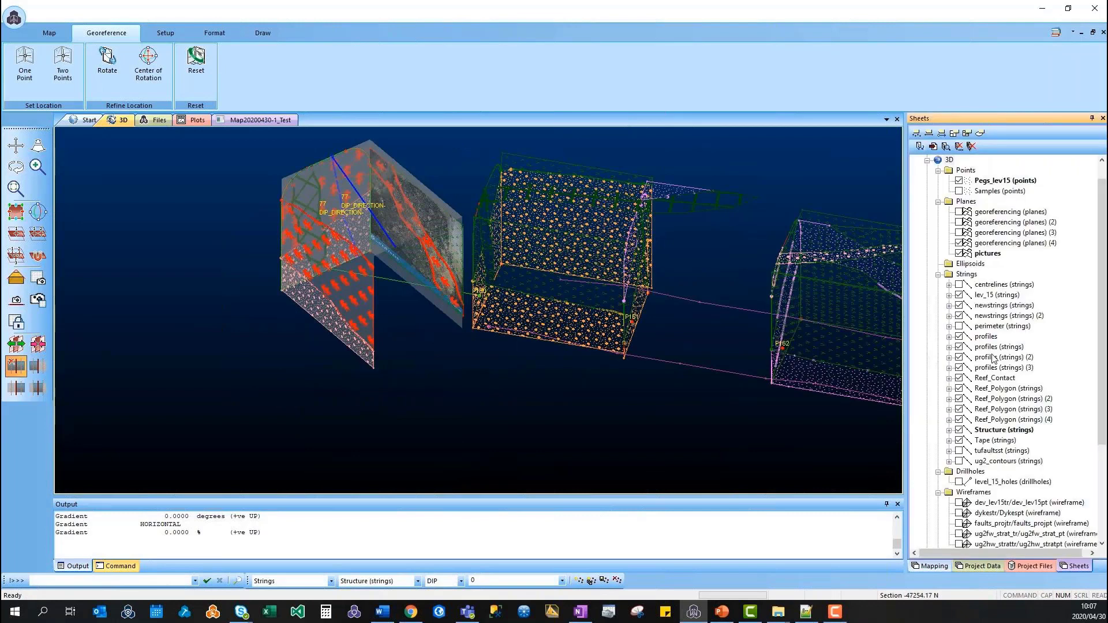
pyautogui.click(958, 243)
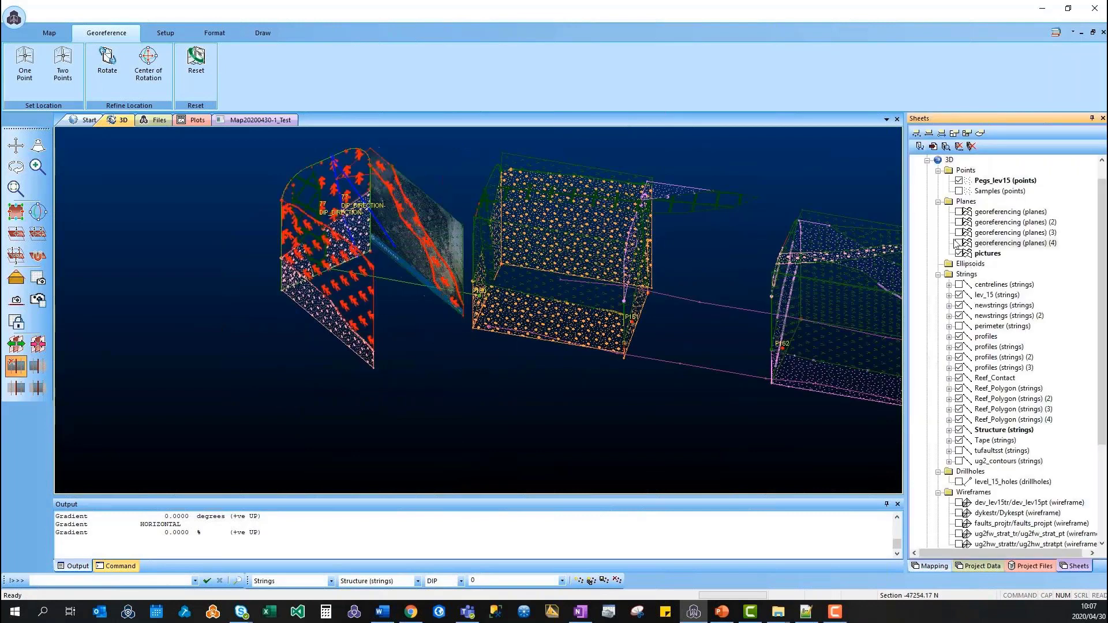
# - Rotate Map20200430-1_Test in a near-plan view until its sidewalls line up with the existing tunnel map at peg P160
pyautogui.keyDown('shift'); pyautogui.moveTo(577, 249); pyautogui.dragTo(415, 346); pyautogui.keyUp('shift')
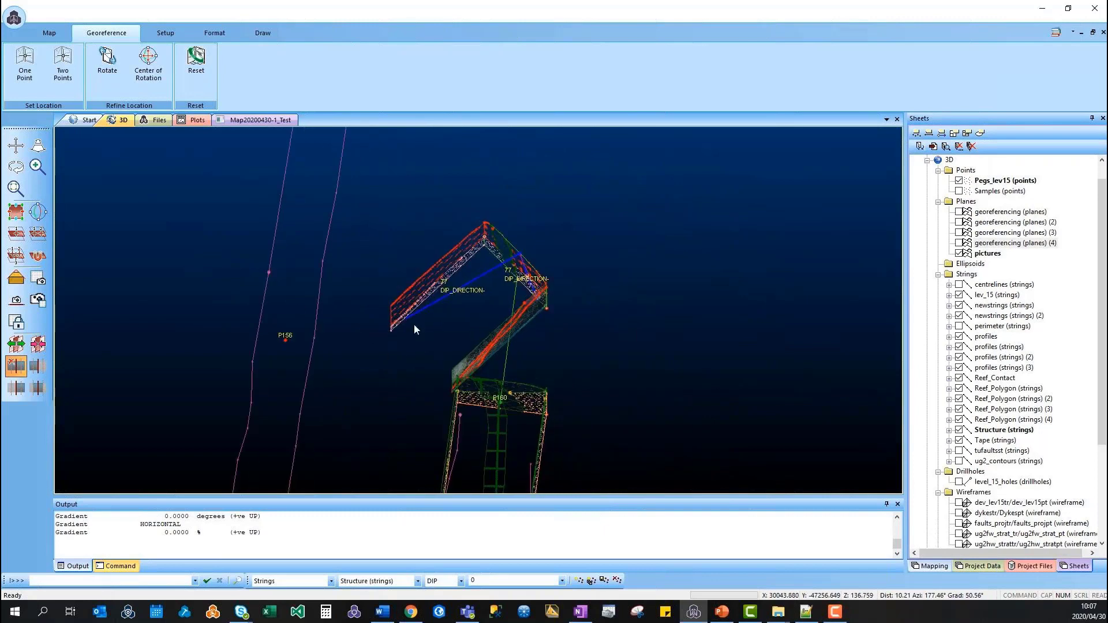
pyautogui.click(937, 566)
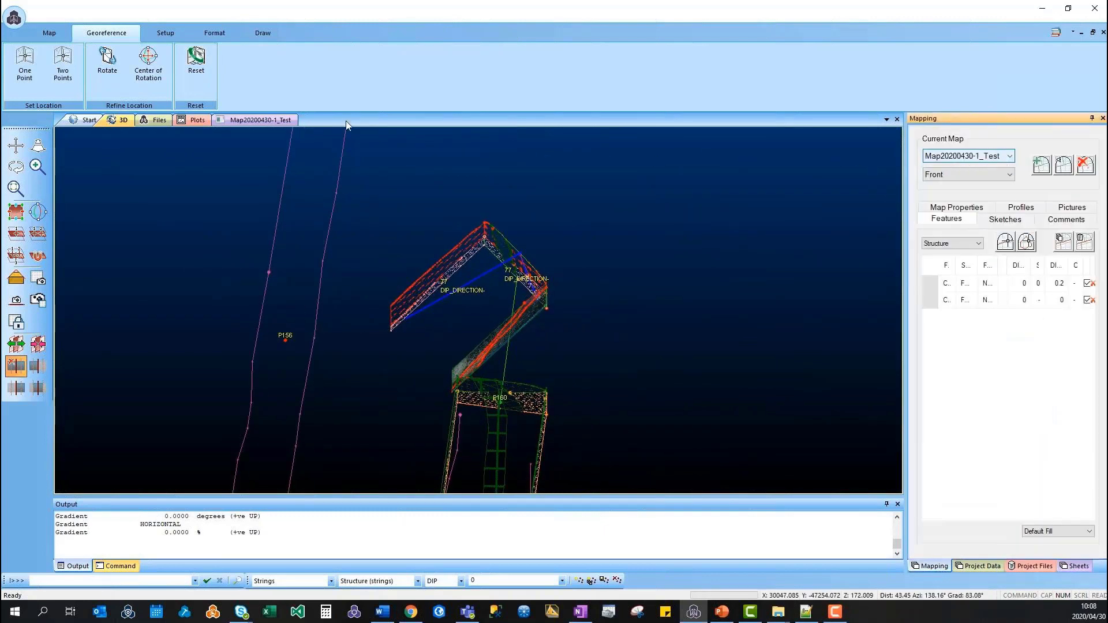
pyautogui.click(107, 64)
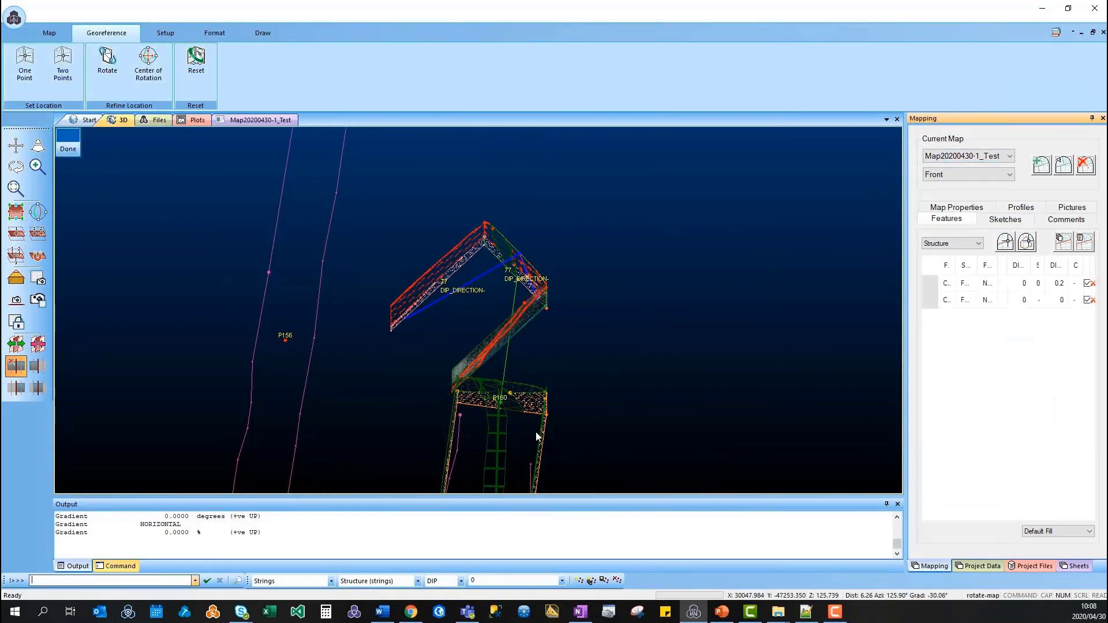
pyautogui.moveTo(540, 338); pyautogui.dragTo(603, 324)
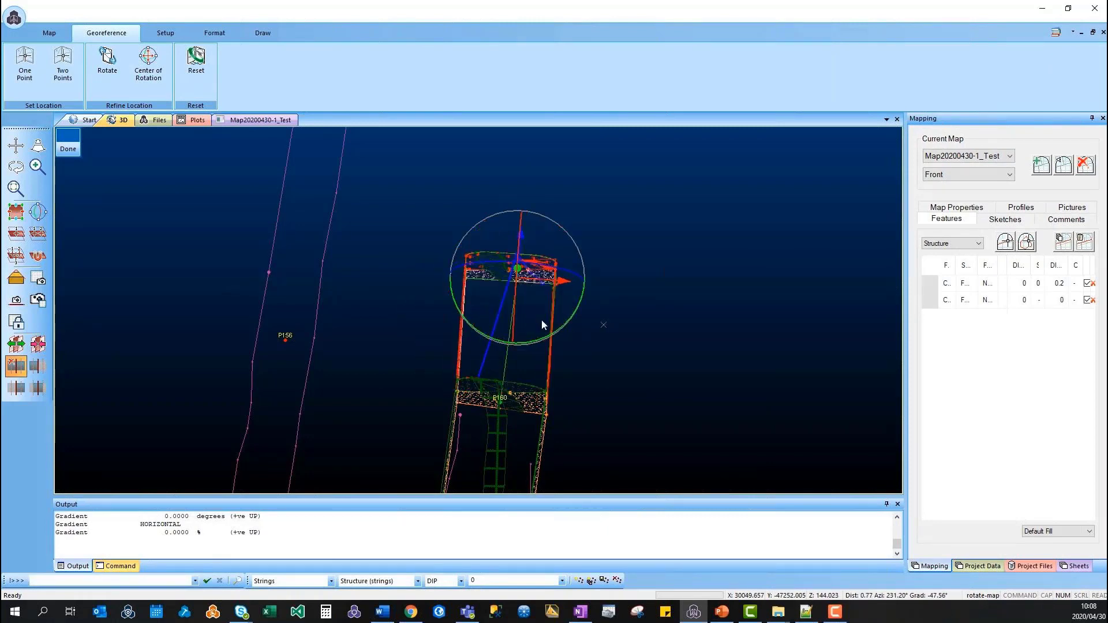
pyautogui.click(68, 149)
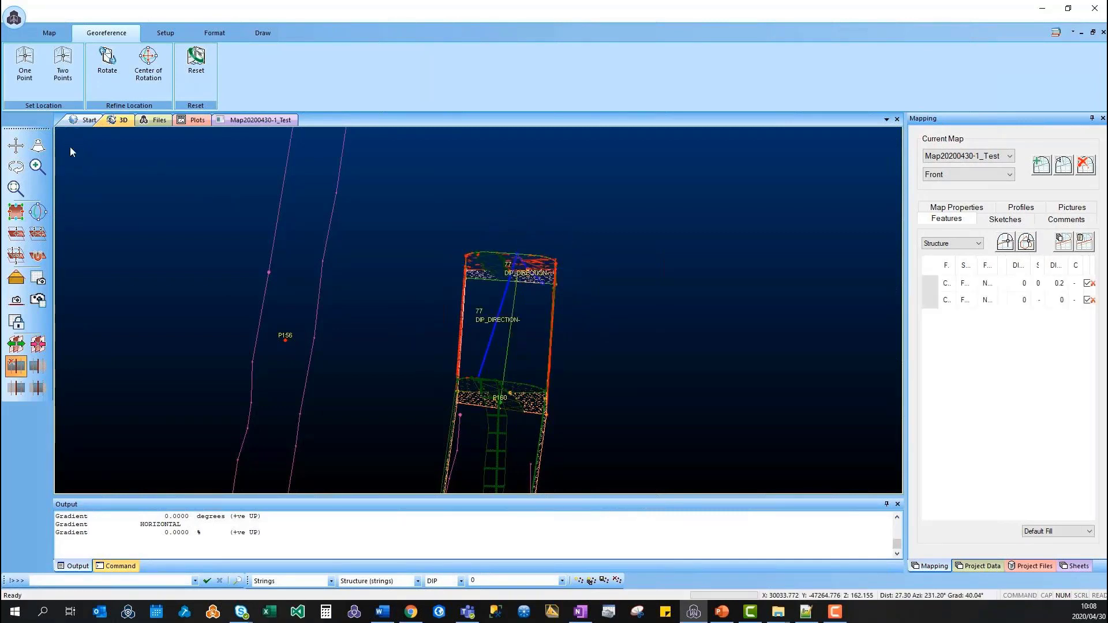
# - Apply a single white background to the 3D view in the environmental settings
pyautogui.moveTo(364, 371); pyautogui.dragTo(660, 388, button='middle')
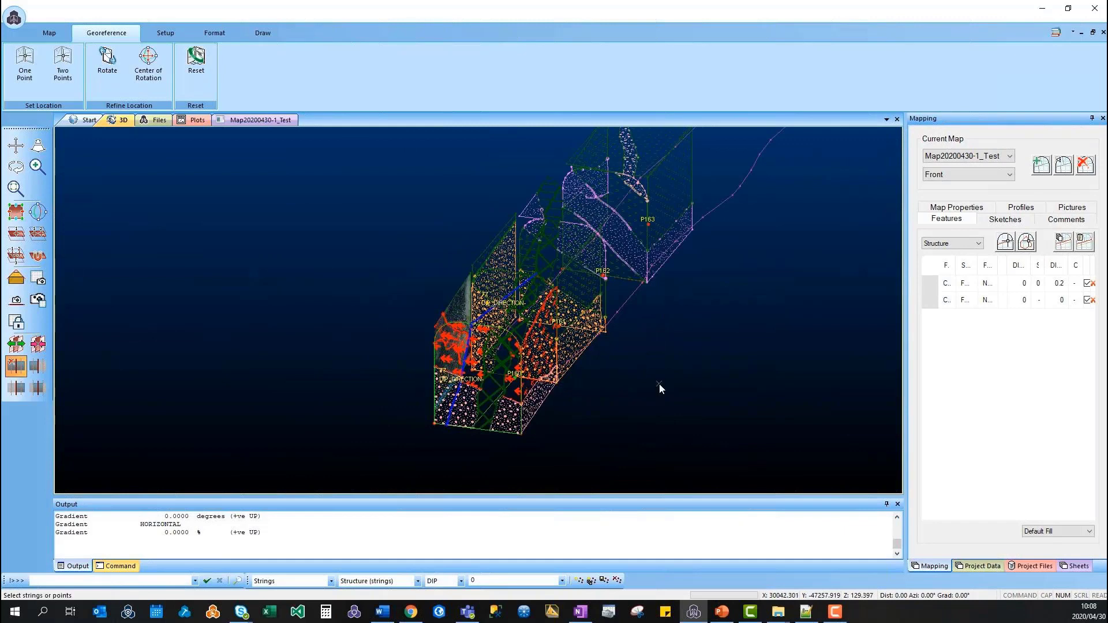
pyautogui.doubleClick(659, 384)
pyautogui.click(646, 416)
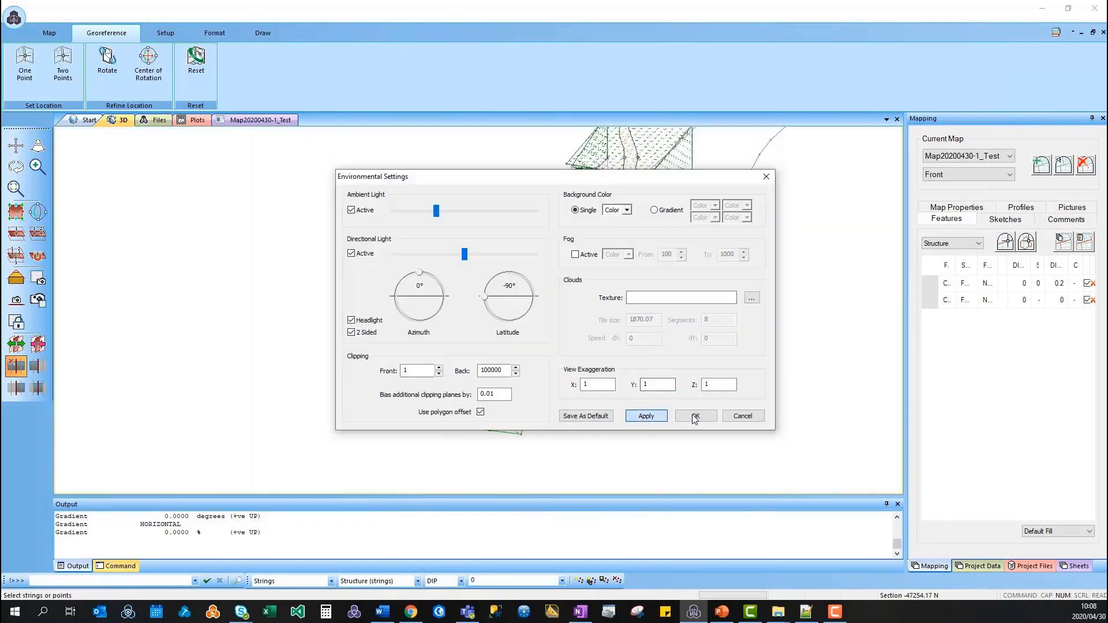
pyautogui.click(696, 416)
pyautogui.moveTo(686, 385); pyautogui.dragTo(574, 330, button='middle')
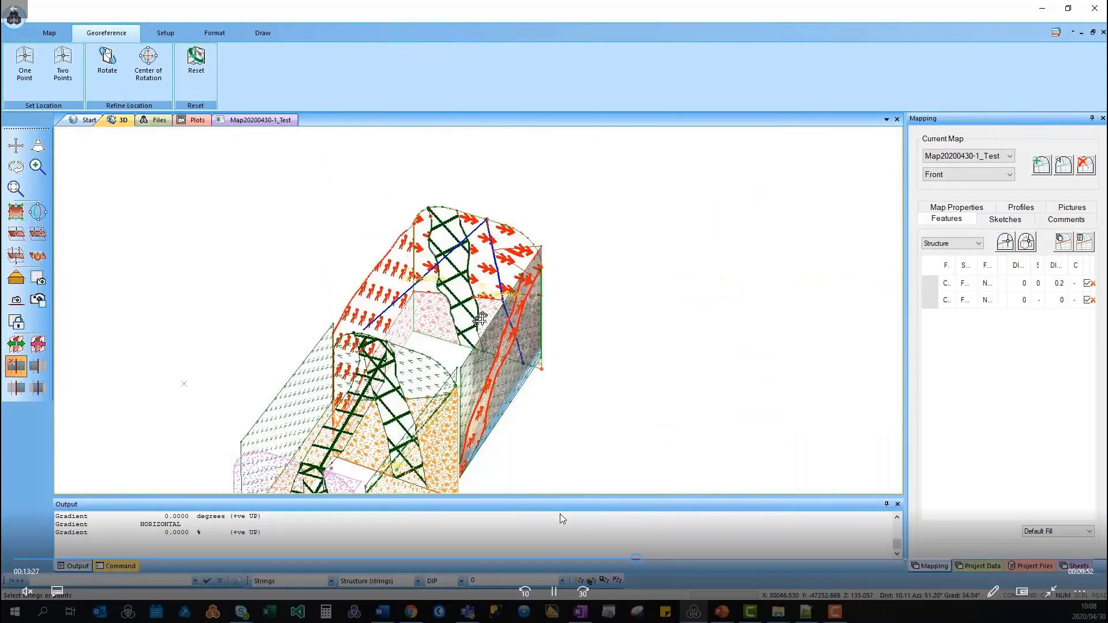
# - Pause the demonstration video, leave full screen, and switch to the PowerPoint presentation to show the Sampling slide
pyautogui.click(554, 591)
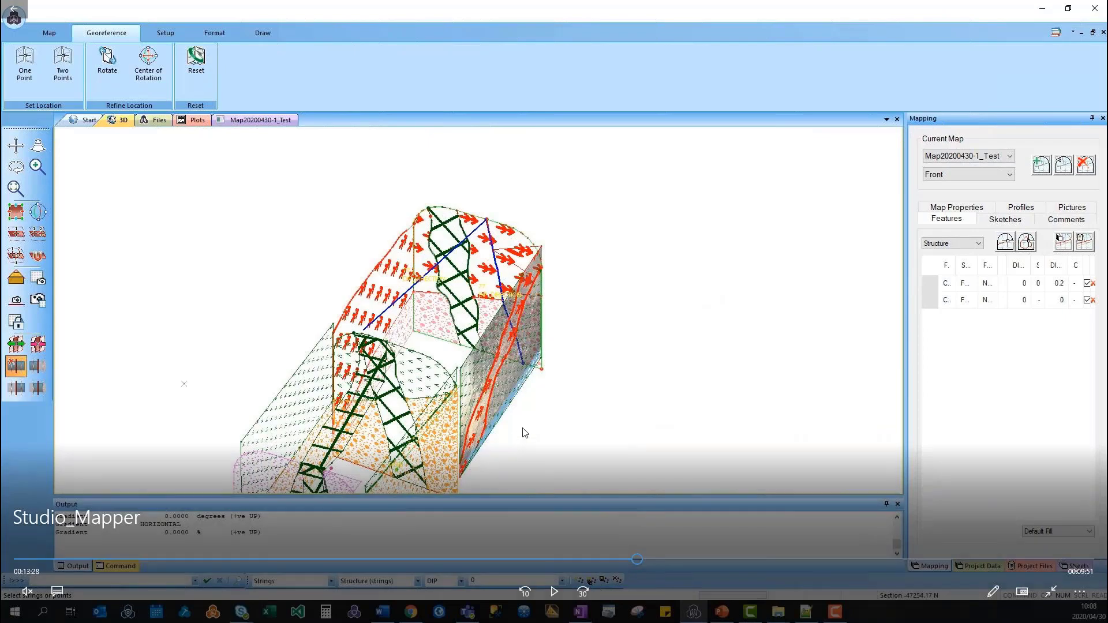
pyautogui.press('Escape')
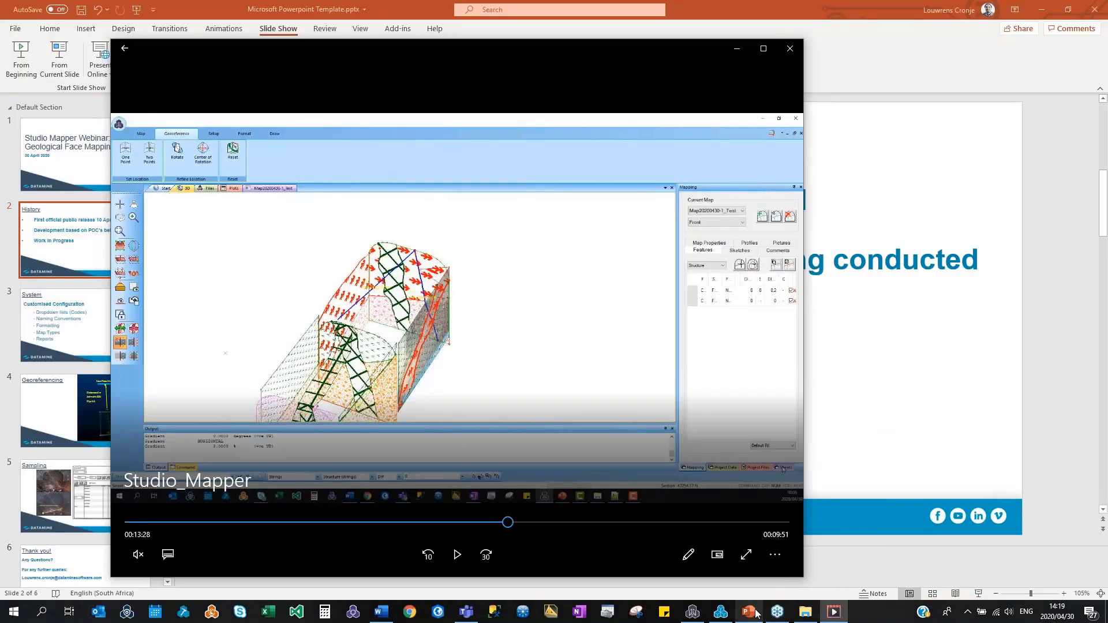
pyautogui.click(756, 613)
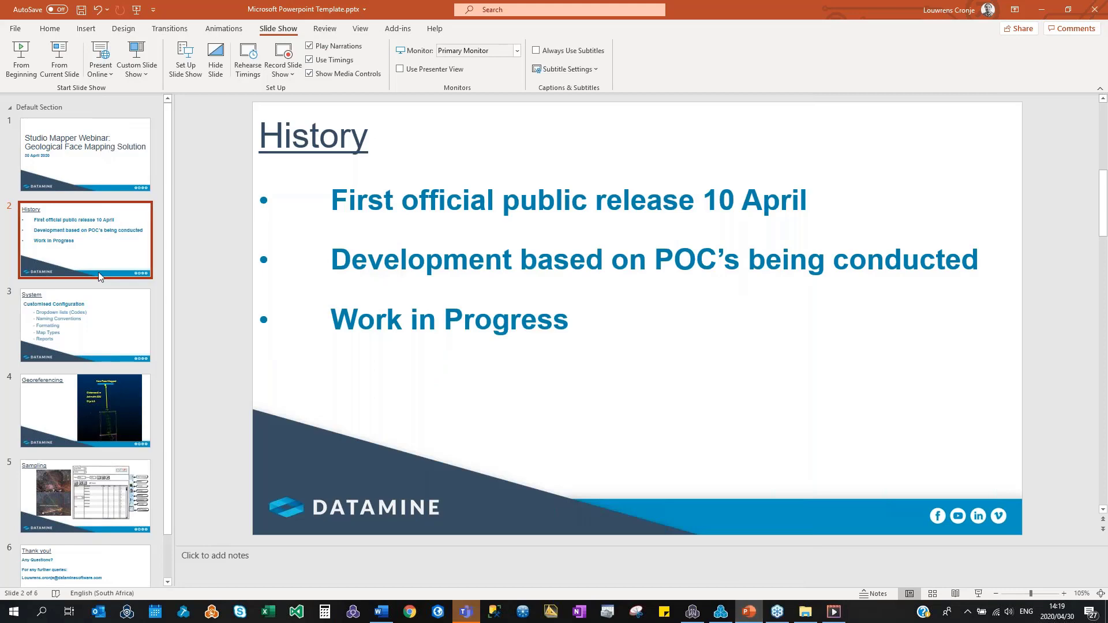
pyautogui.click(113, 474)
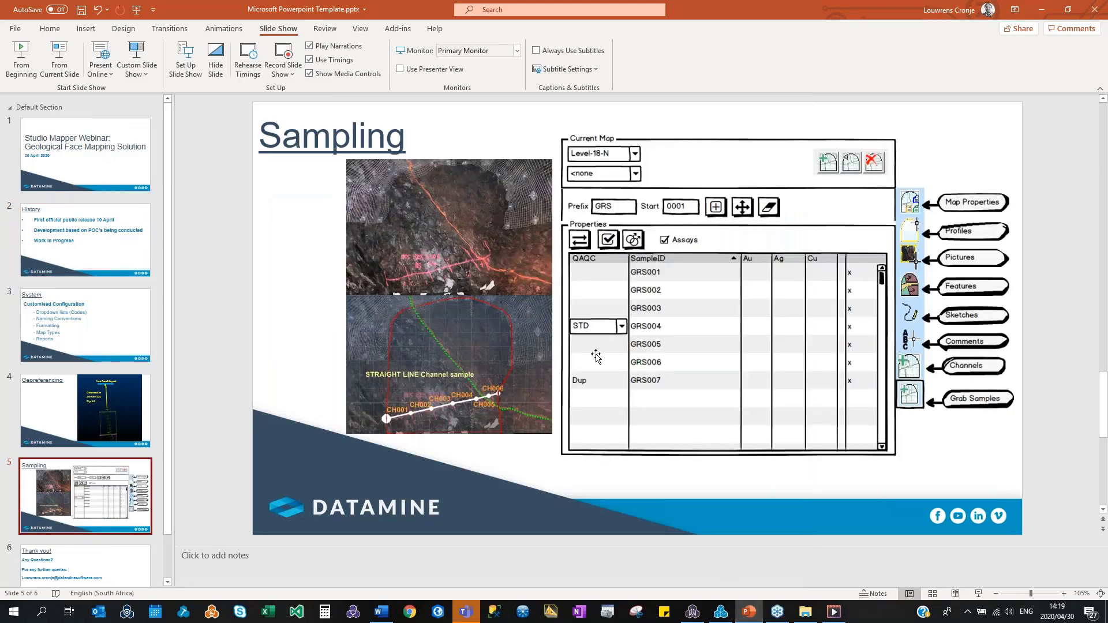
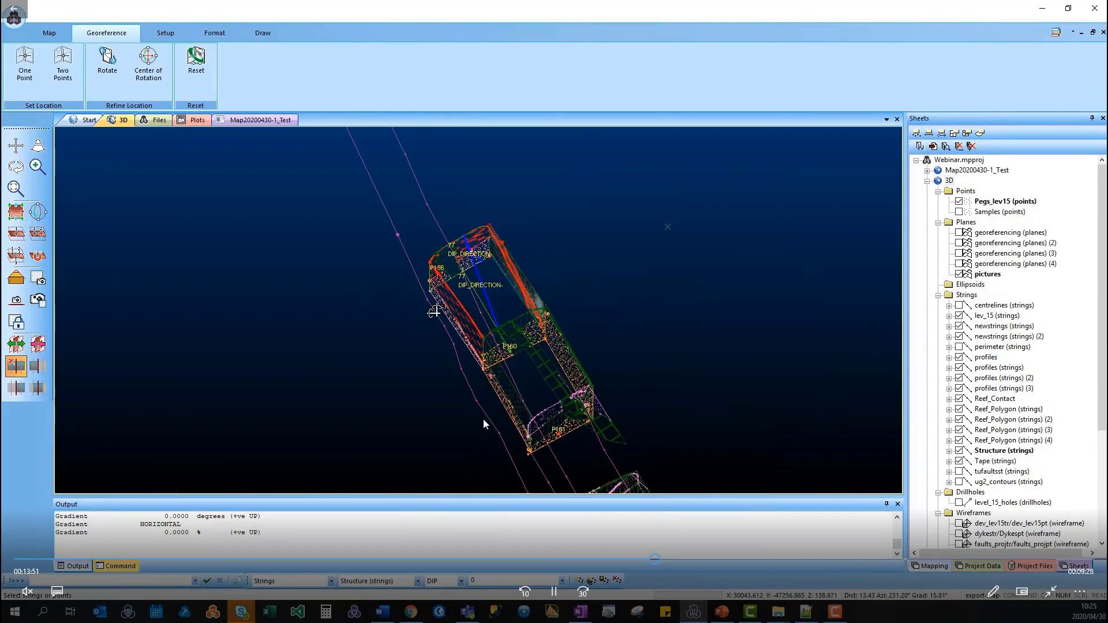
# - Export the 3D scene to the 3D PDF test_.pdf with hidden overlays, labels and compression, replacing the existing file
pyautogui.moveTo(548, 540)
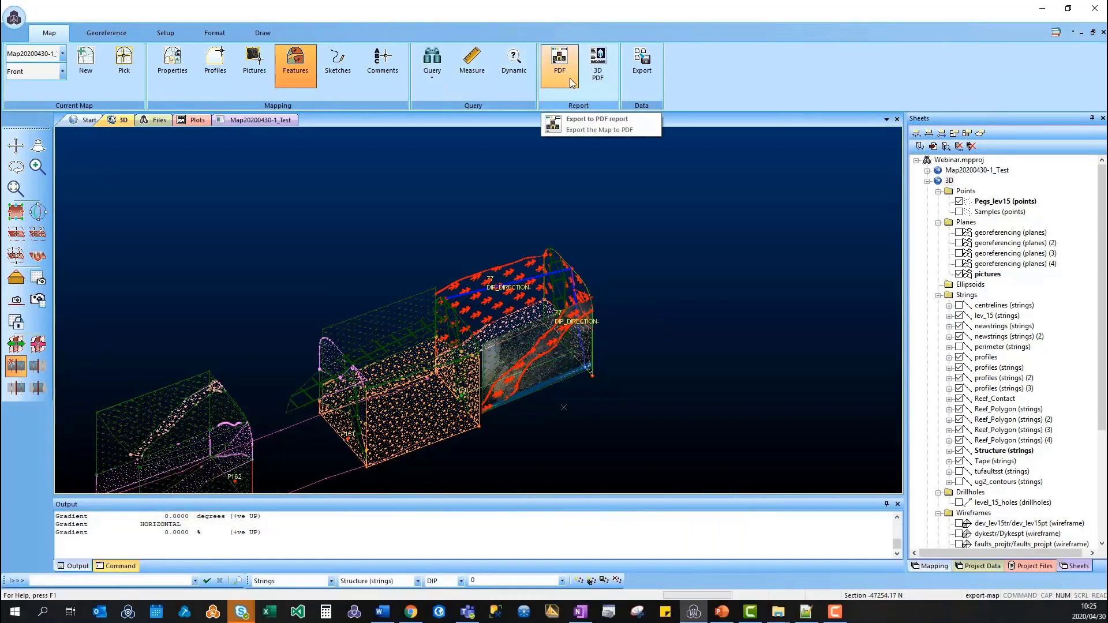
pyautogui.click(603, 81)
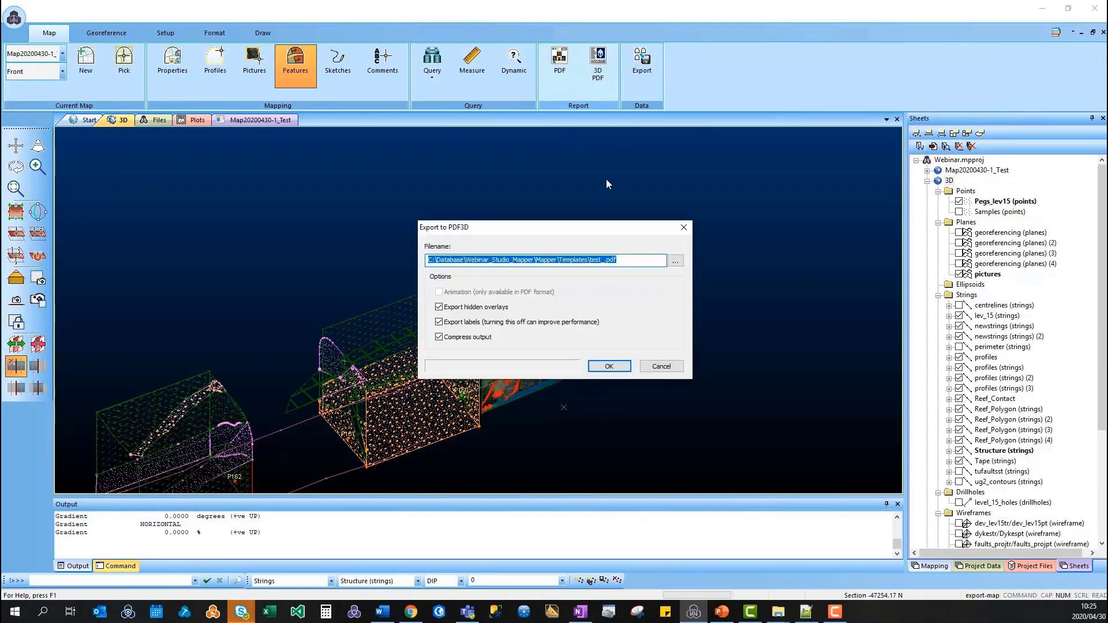
pyautogui.click(609, 368)
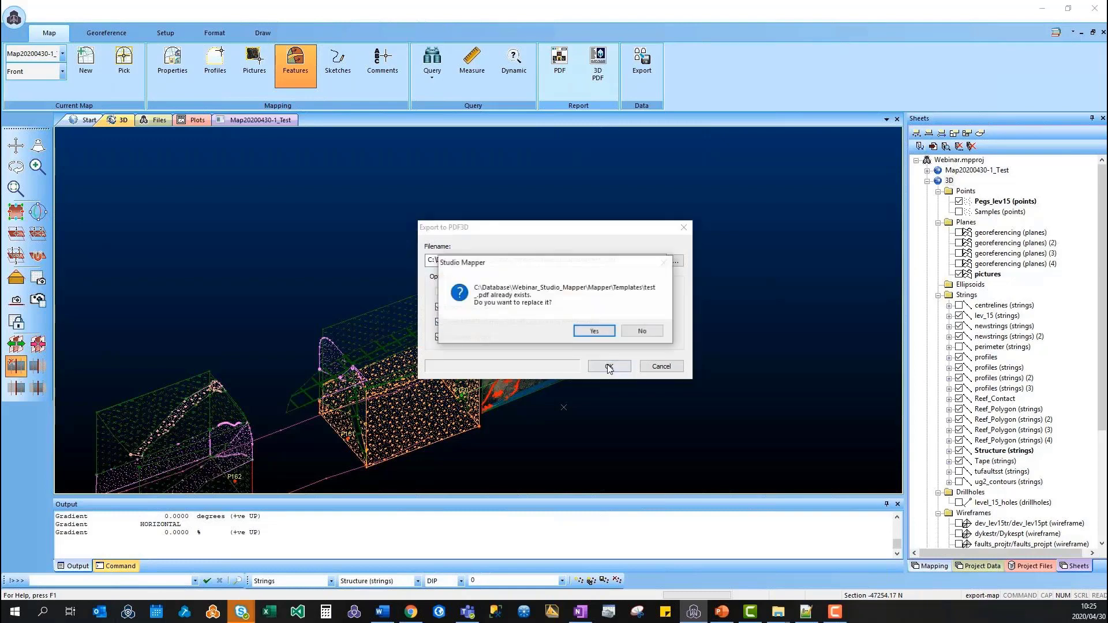
pyautogui.click(589, 331)
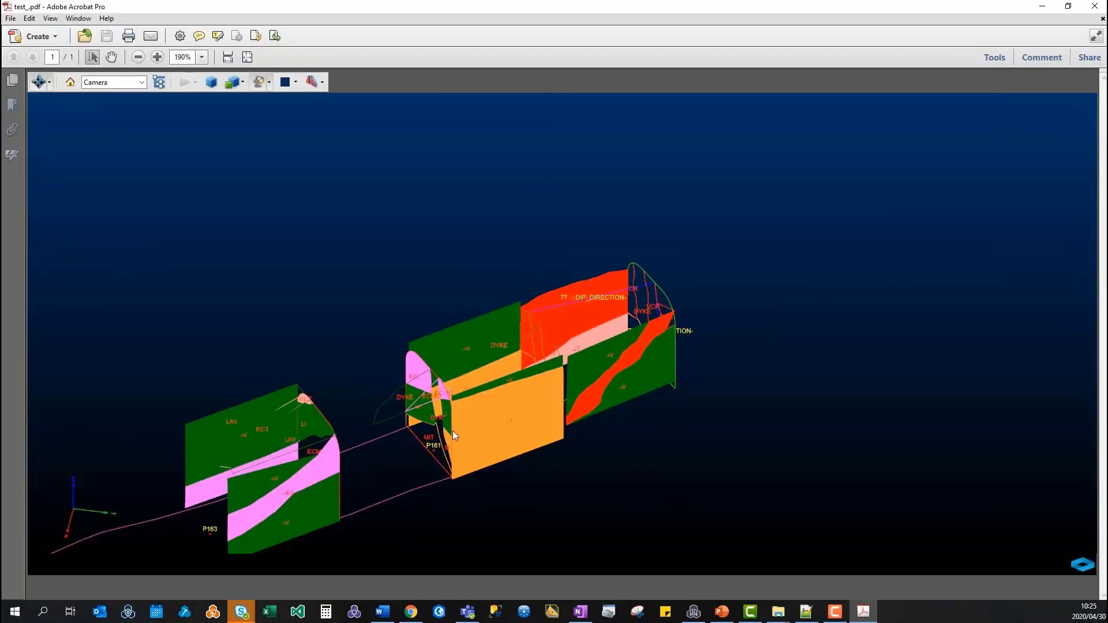
# - Examine the mapped tunnel faces and surrounding level layout from several angles in the 3D PDF and close it
pyautogui.scroll(-10, 452, 430)
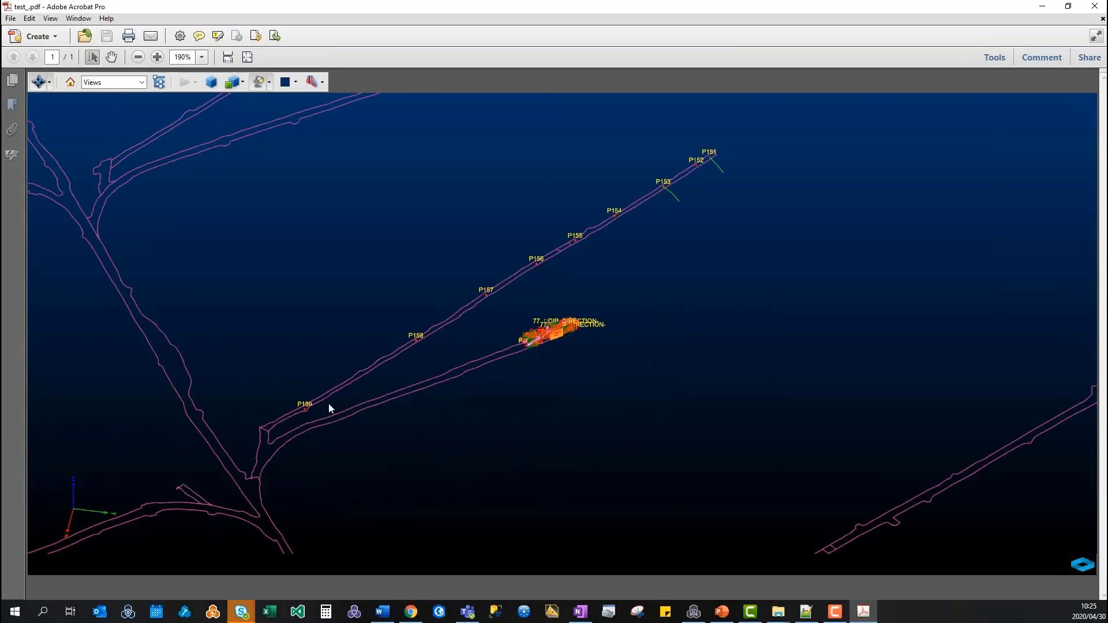
pyautogui.moveTo(327, 402); pyautogui.dragTo(756, 366)
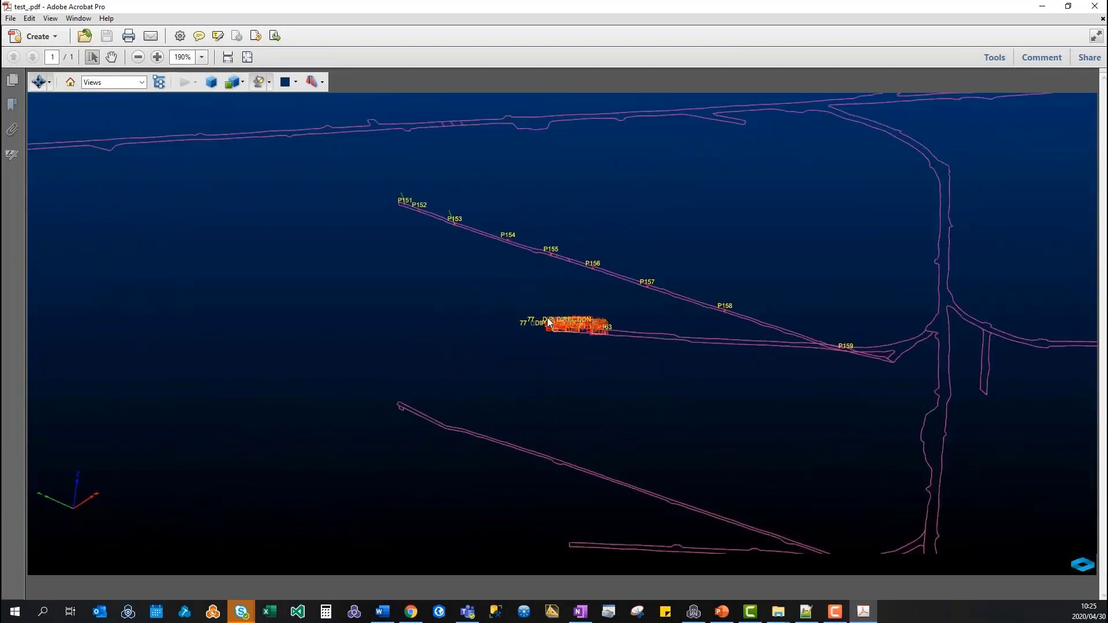
pyautogui.scroll(10, 539, 317)
pyautogui.moveTo(555, 329); pyautogui.dragTo(75, 7)
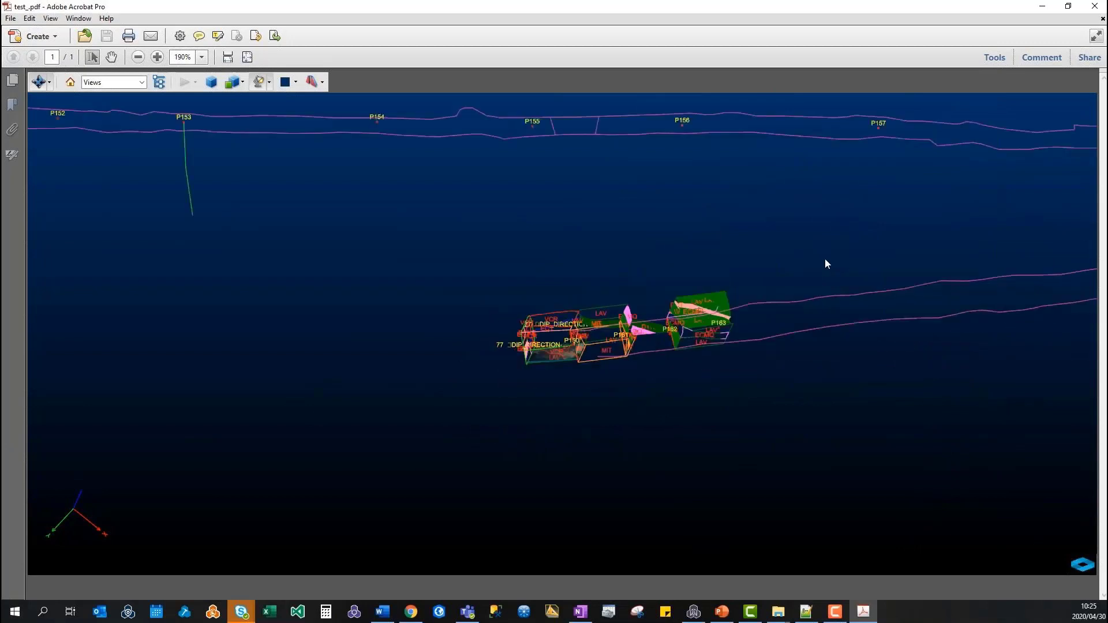
pyautogui.click(1092, 7)
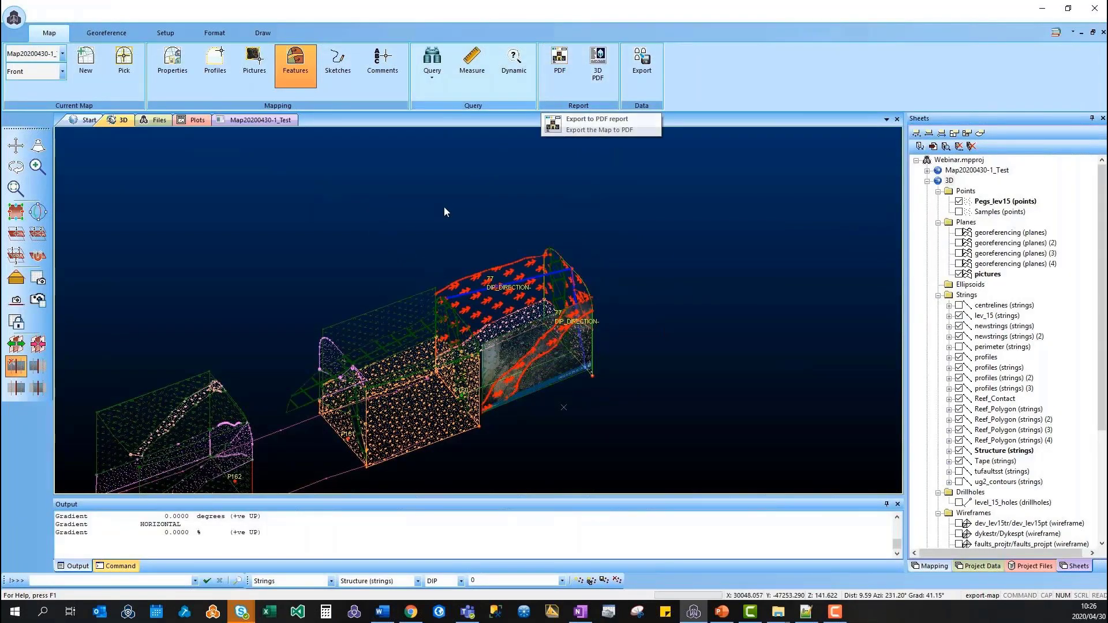
# - Look over the SD_FACEPLOTS_1 plot sheet and return to the 3D view
pyautogui.click(198, 121)
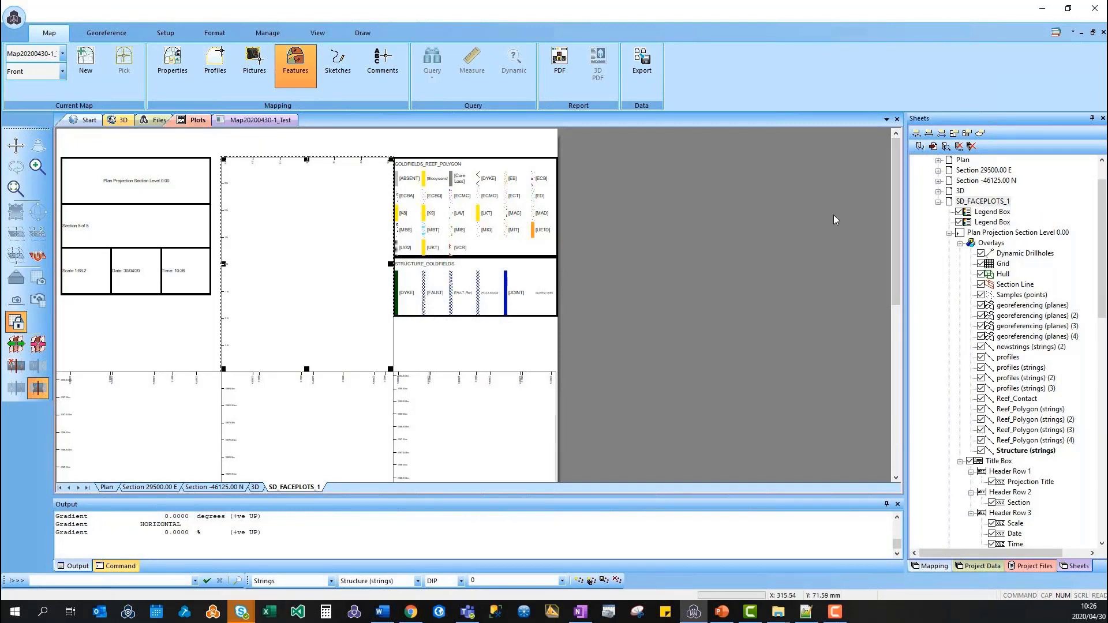
pyautogui.moveTo(895, 163); pyautogui.dragTo(895, 298)
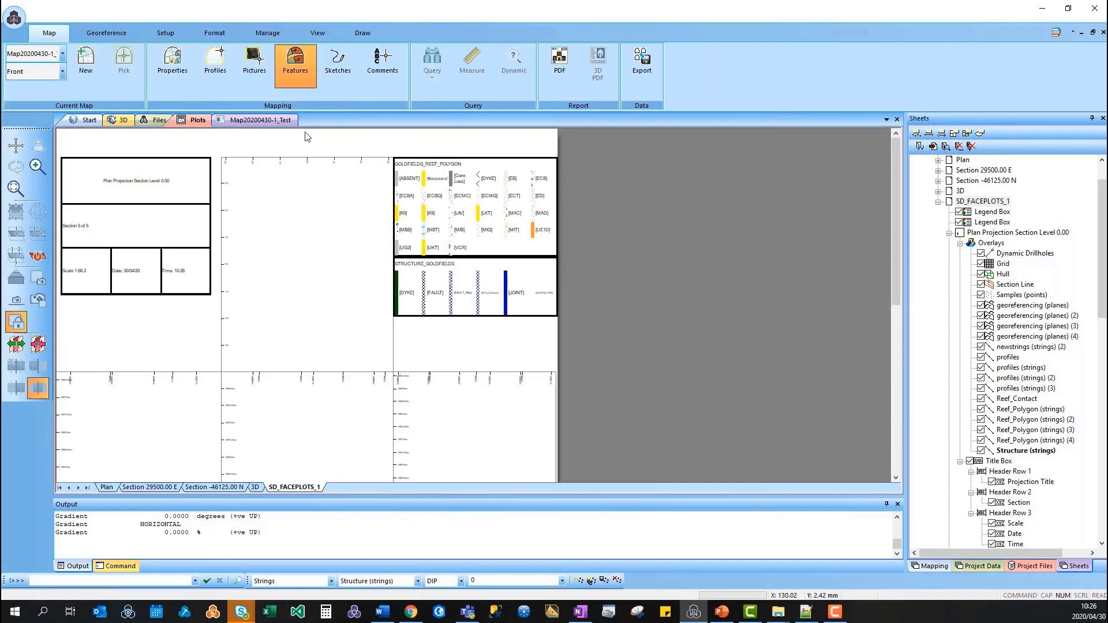
pyautogui.click(122, 120)
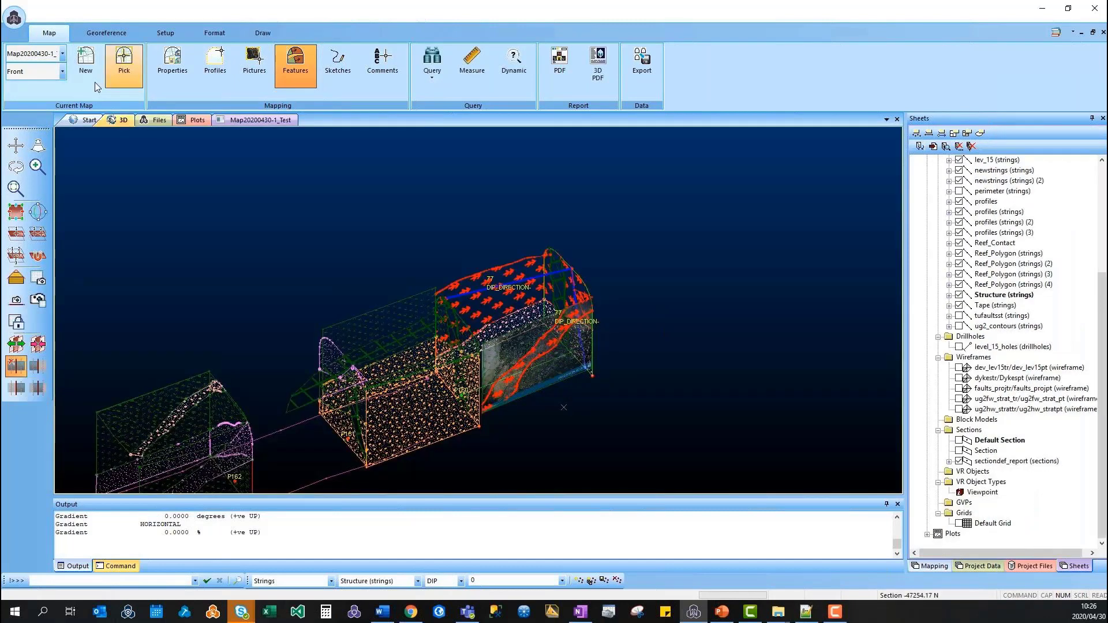
# - Export the current map to a PDF report named 14_Shaft_Level_15_Map20200430-1_Test.pdf in the Plots folder
pyautogui.click(62, 54)
pyautogui.click(65, 70)
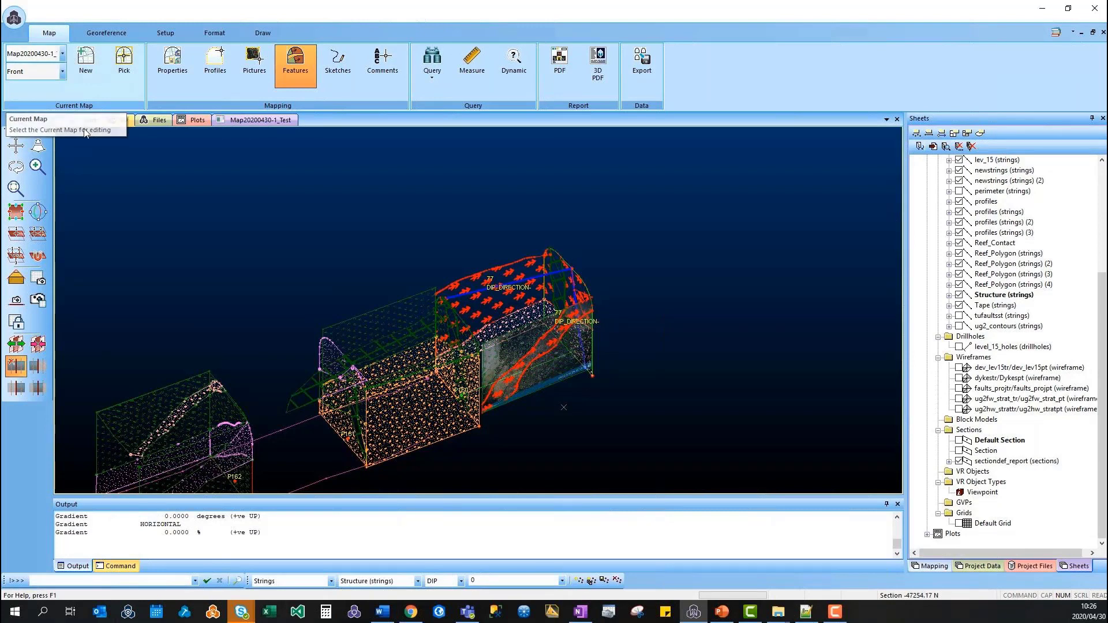
pyautogui.click(558, 75)
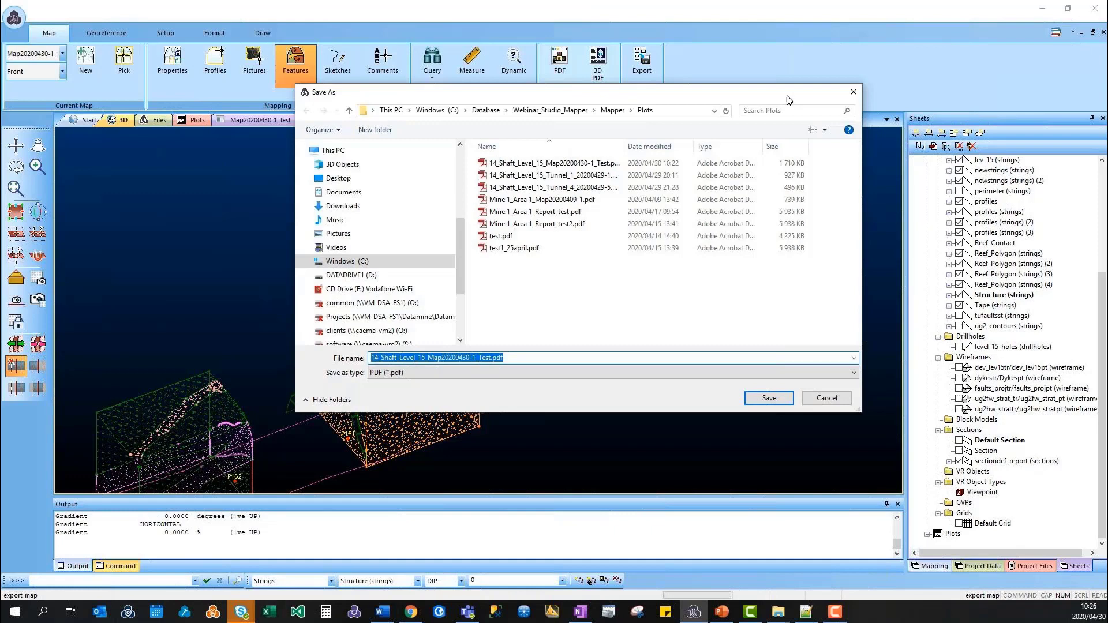
pyautogui.moveTo(384, 358); pyautogui.dragTo(501, 358)
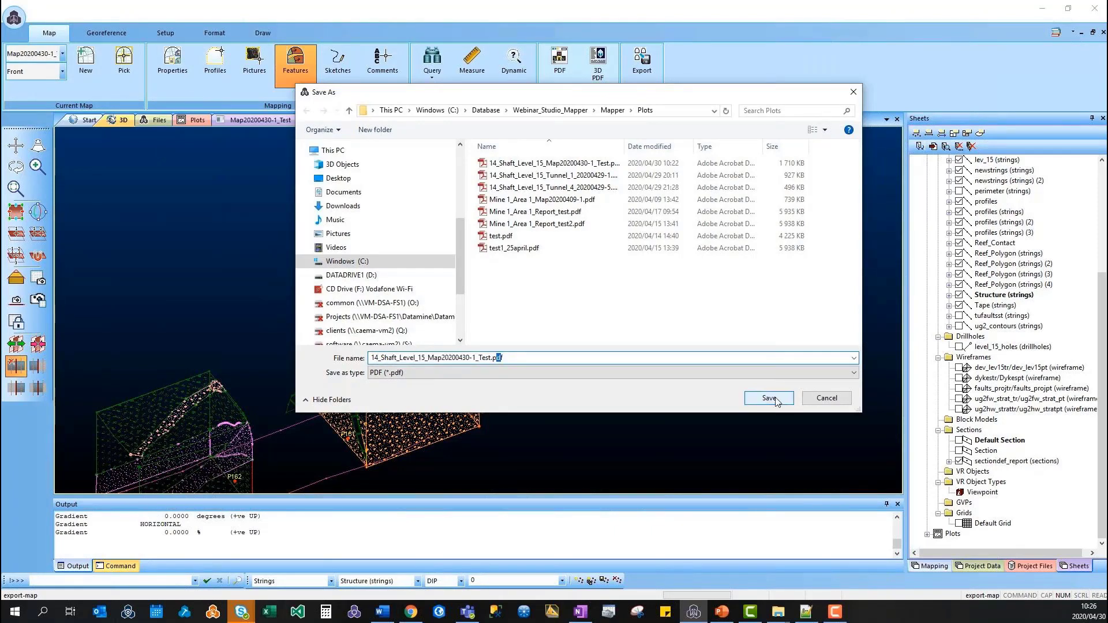
pyautogui.click(769, 398)
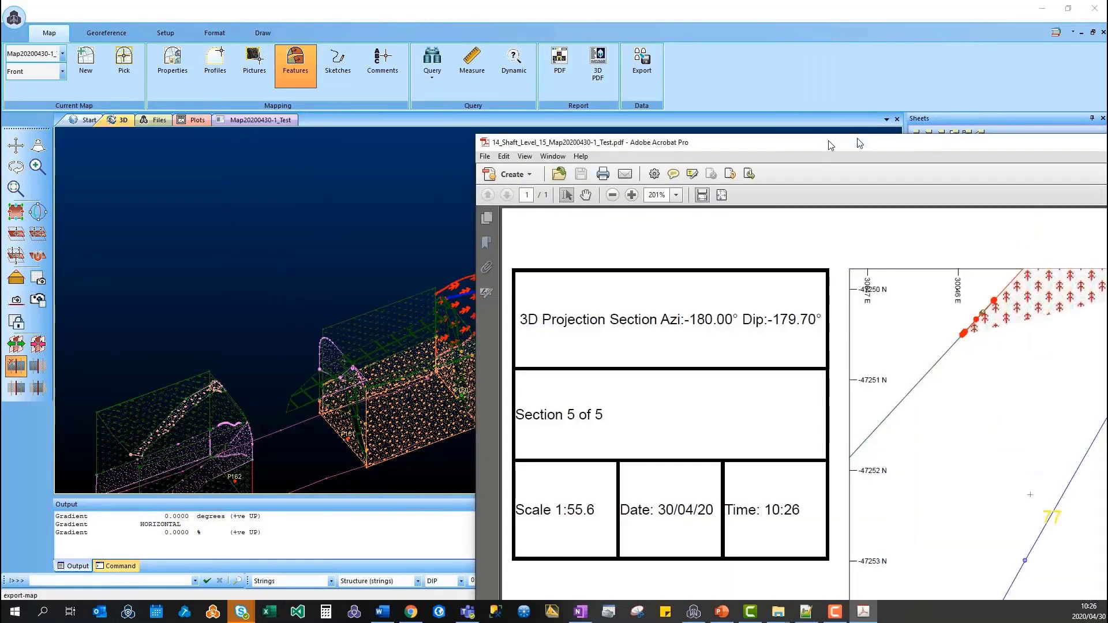
# - Examine the PDF report's title block, legends, face and sidewall sections and Samples table, and close it
pyautogui.moveTo(860, 143); pyautogui.dragTo(549, 125)
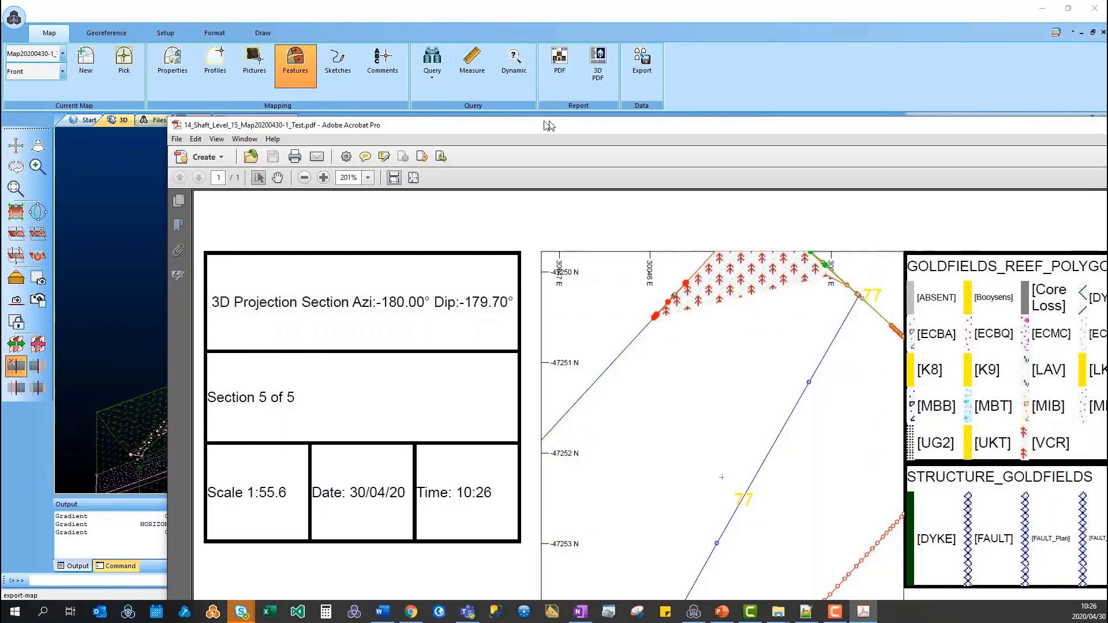
pyautogui.doubleClick(549, 125)
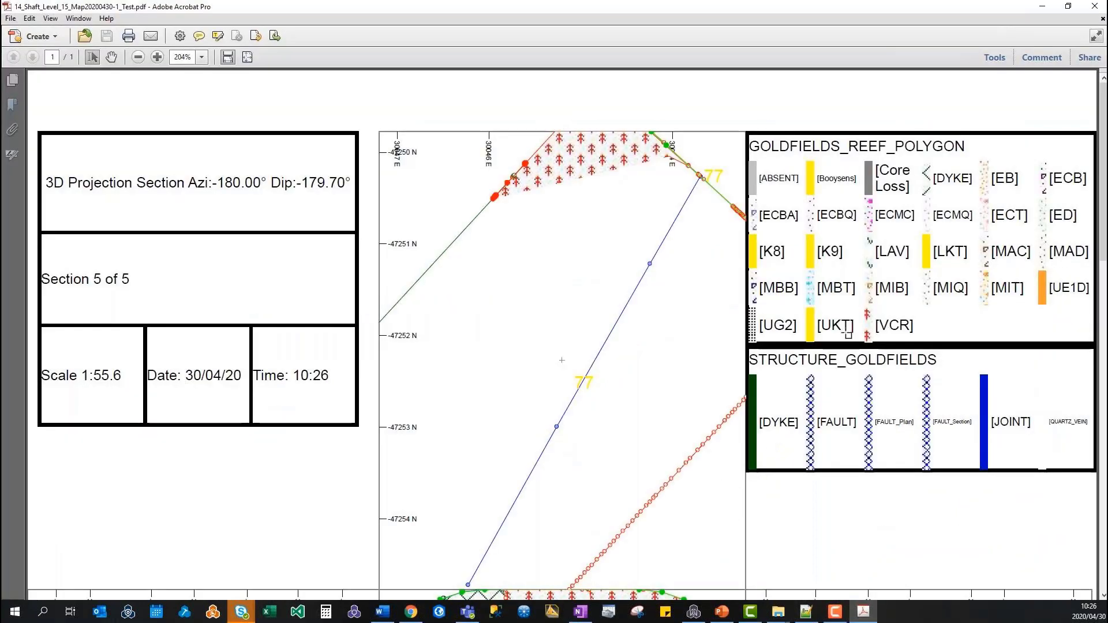
pyautogui.keyDown('ctrl'); pyautogui.scroll(-3, 546, 276); pyautogui.keyUp('ctrl')
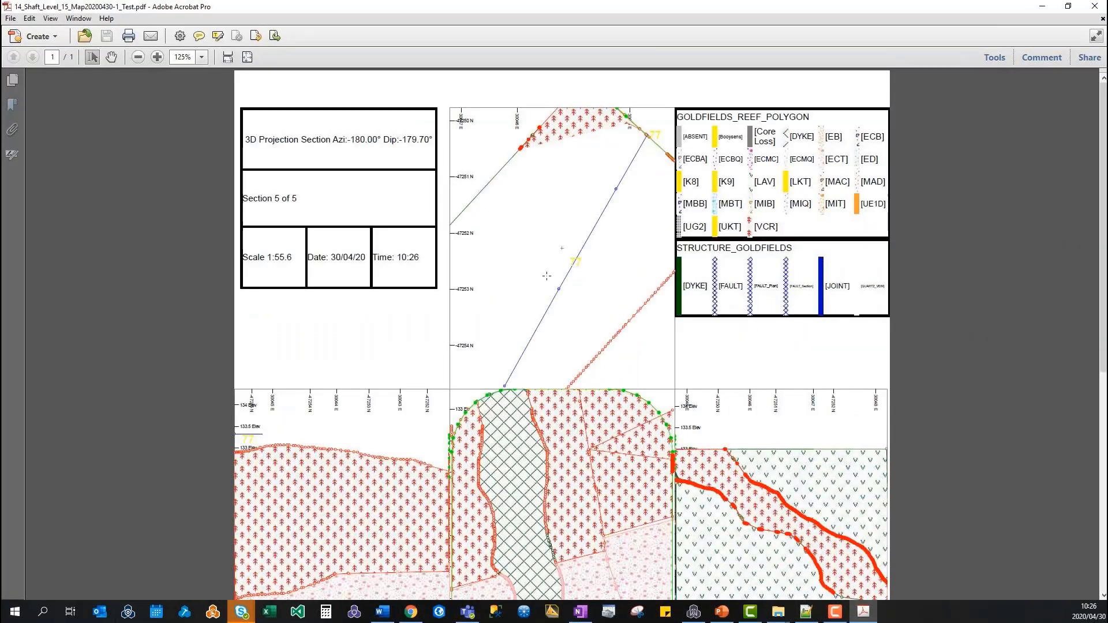
pyautogui.scroll(-3, 546, 276)
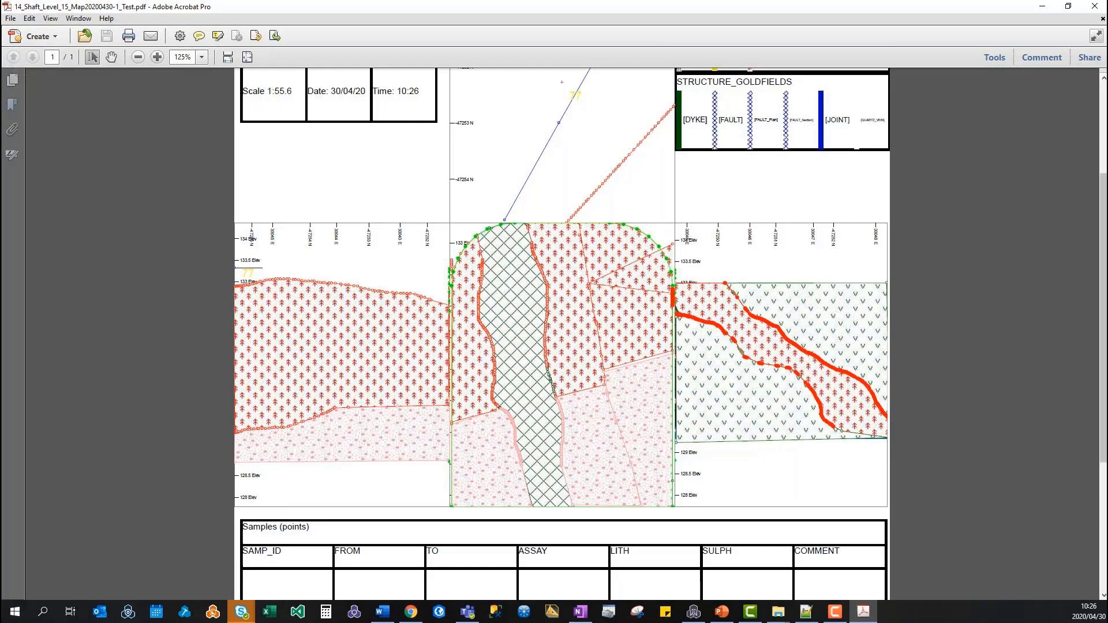
pyautogui.scroll(-2, 551, 519)
pyautogui.scroll(-1, 551, 520)
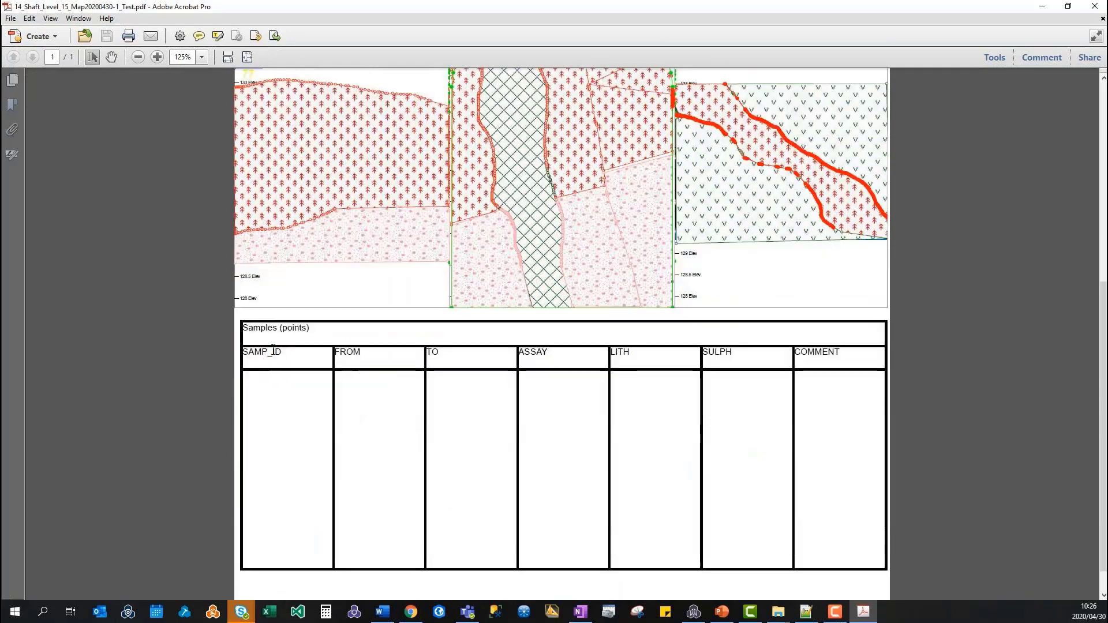
pyautogui.keyDown('ctrl'); pyautogui.scroll(-1, 549, 519); pyautogui.keyUp('ctrl')
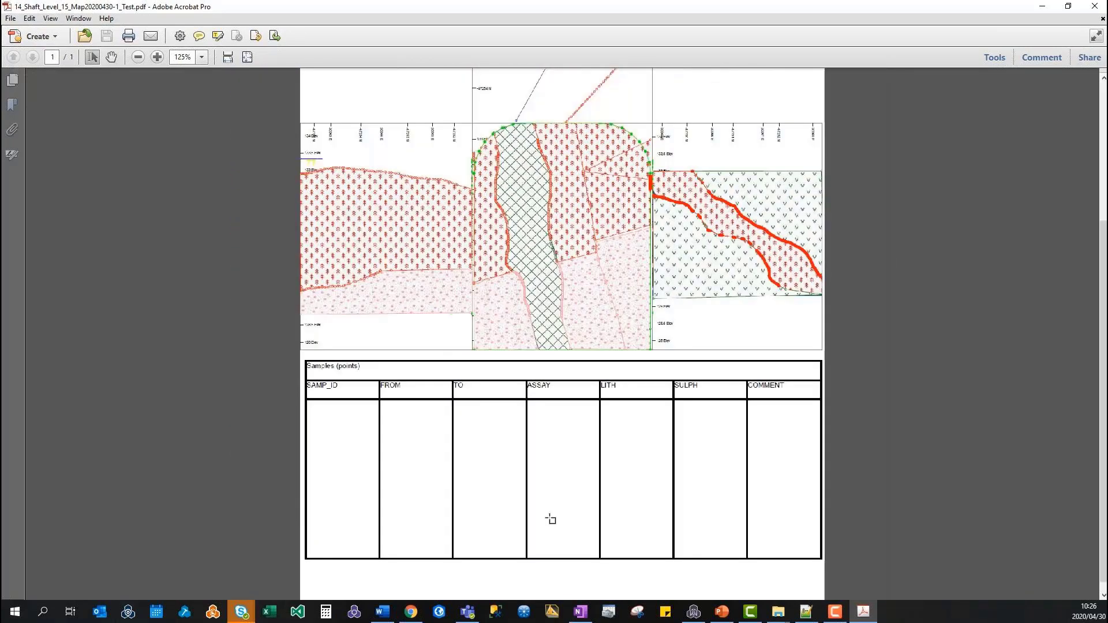
pyautogui.hotkey('ctrl', '0')
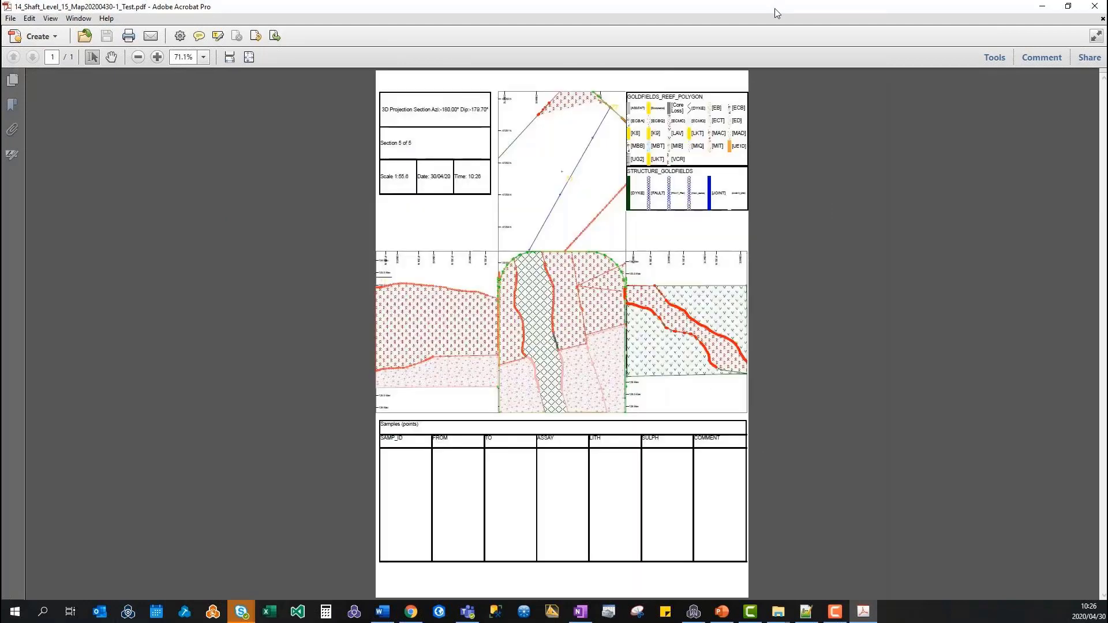
pyautogui.moveTo(774, 8); pyautogui.dragTo(931, 113)
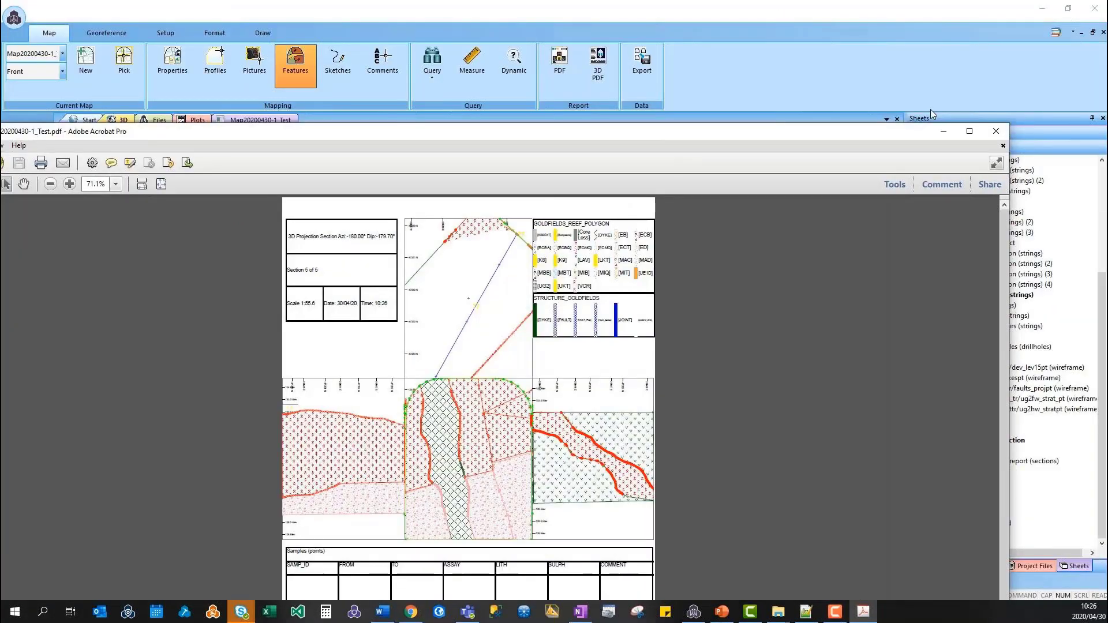
pyautogui.hotkey('alt', 'F4')
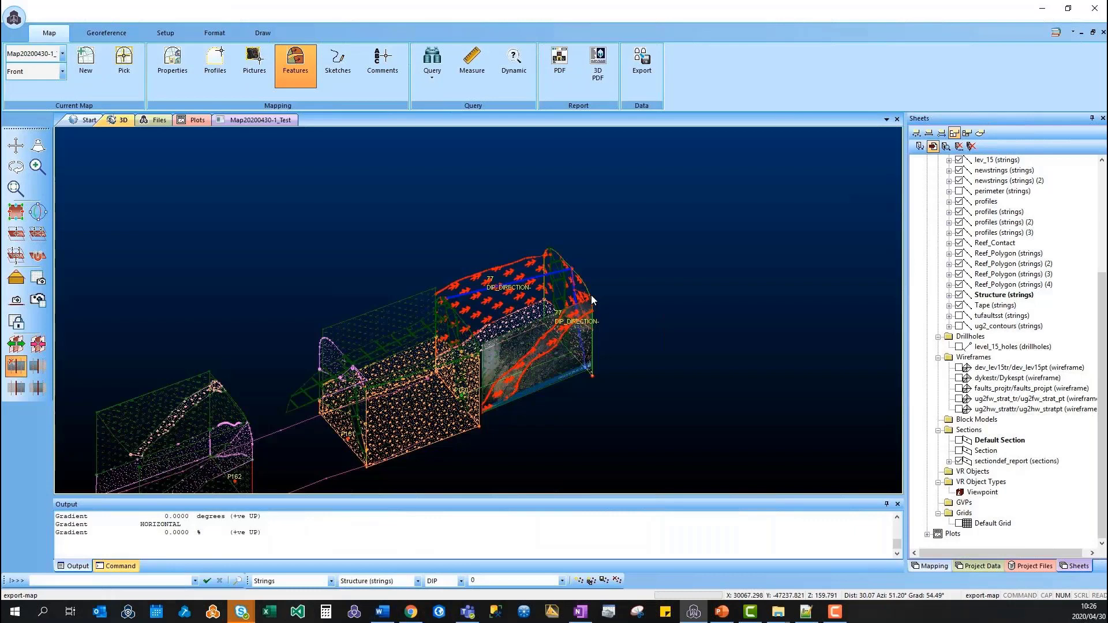
# - Bring up the Structure features for the Top face of Map20200430-1_Test with the tunnel seen in plan
pyautogui.moveTo(590, 295); pyautogui.dragTo(555, 408, button='middle')
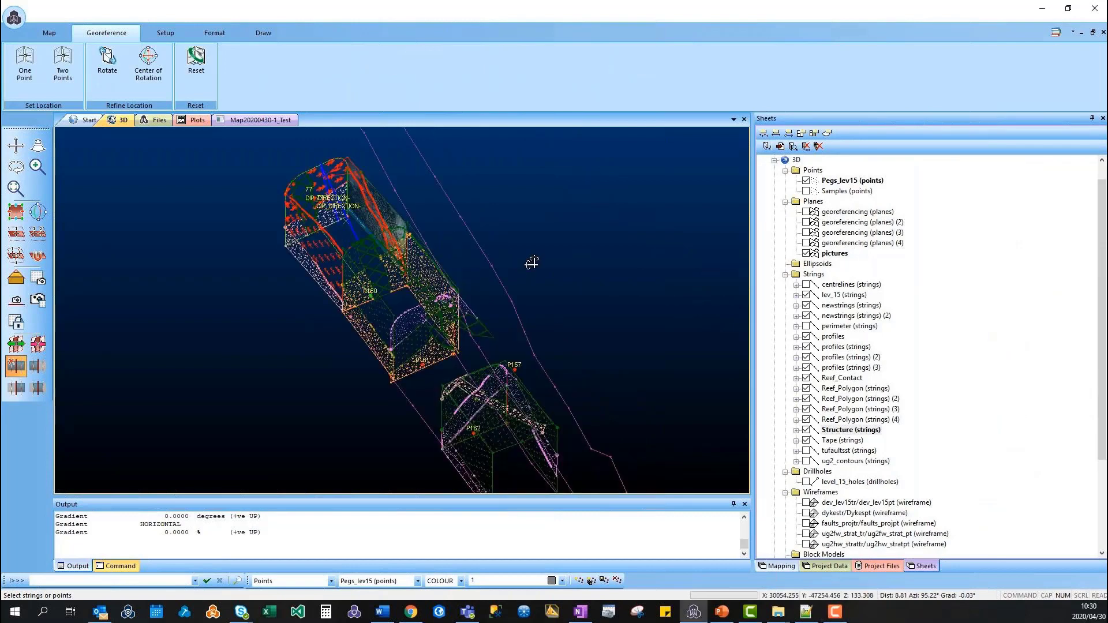
pyautogui.moveTo(532, 262); pyautogui.dragTo(342, 290)
pyautogui.scroll(3, 341, 286)
pyautogui.click(777, 565)
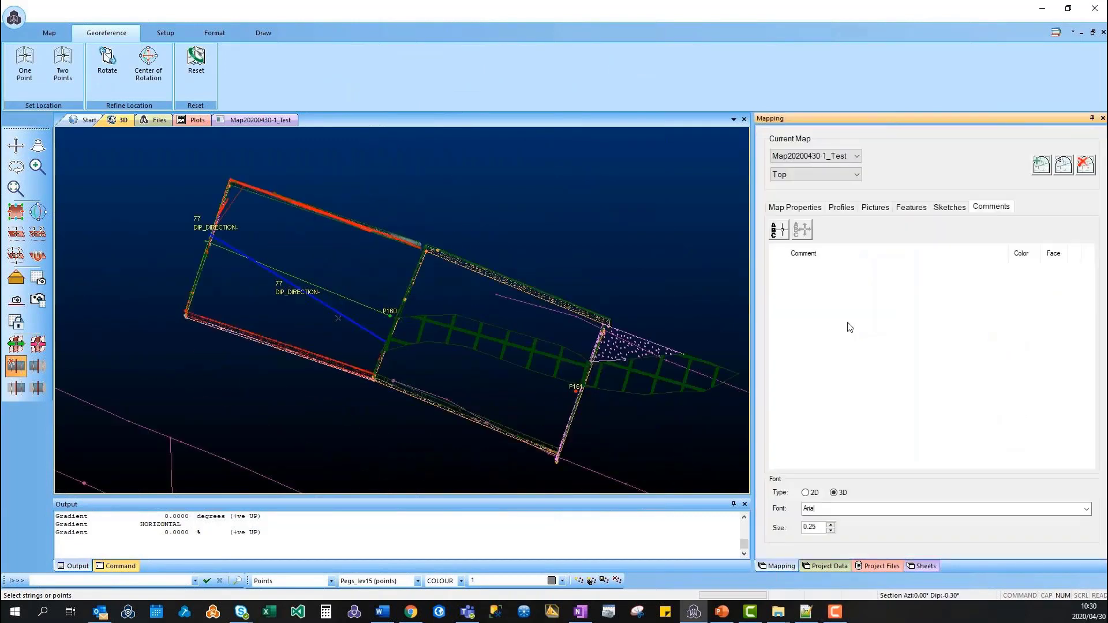
pyautogui.click(814, 174)
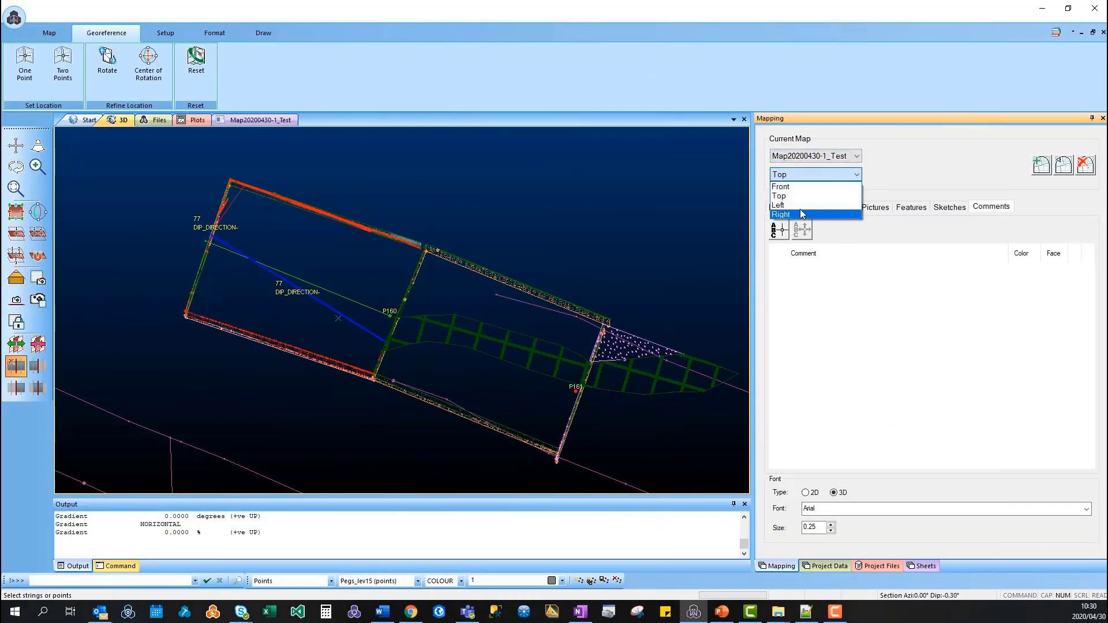
pyautogui.click(804, 197)
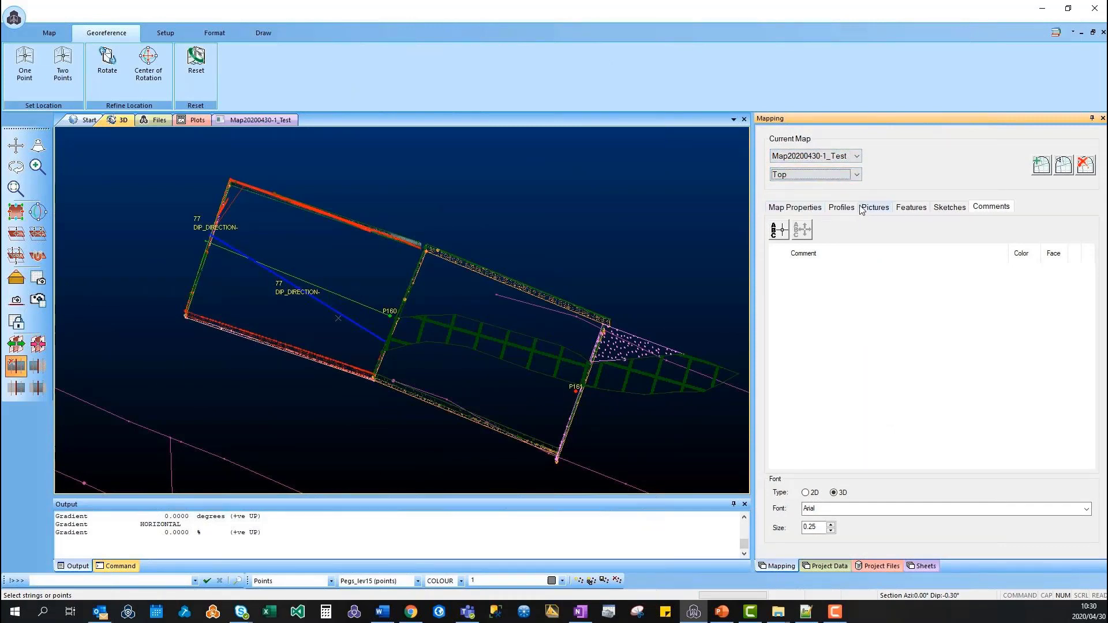
pyautogui.click(909, 208)
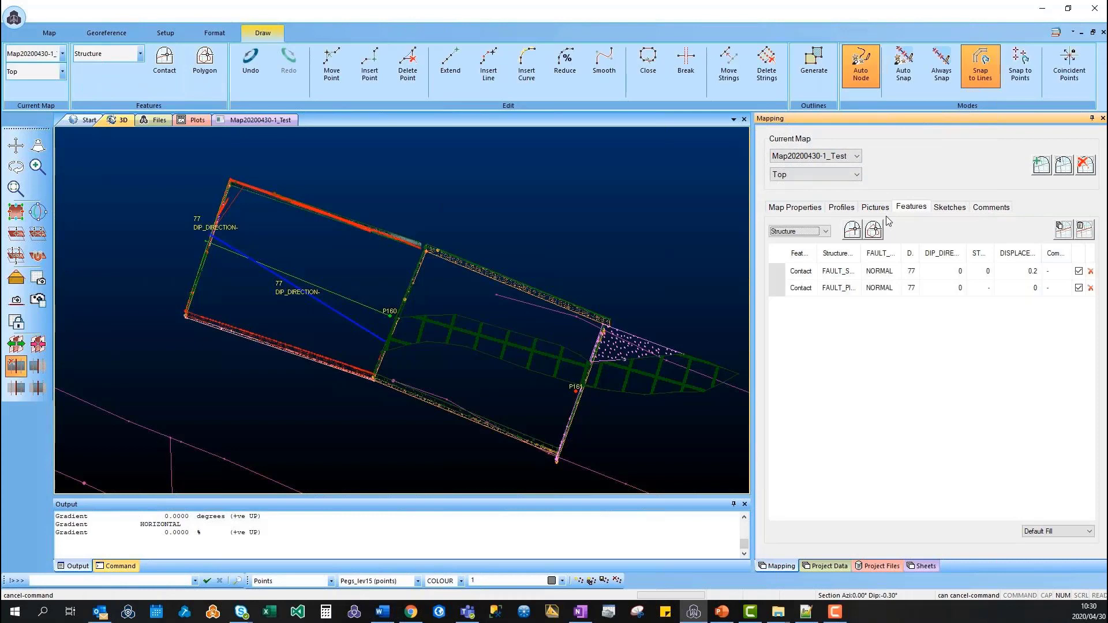
# - Reshape the FAULT_Plan contact on the top face near peg P160 by moving two intermediate points off its straight line
pyautogui.click(780, 293)
pyautogui.scroll(1, 294, 290)
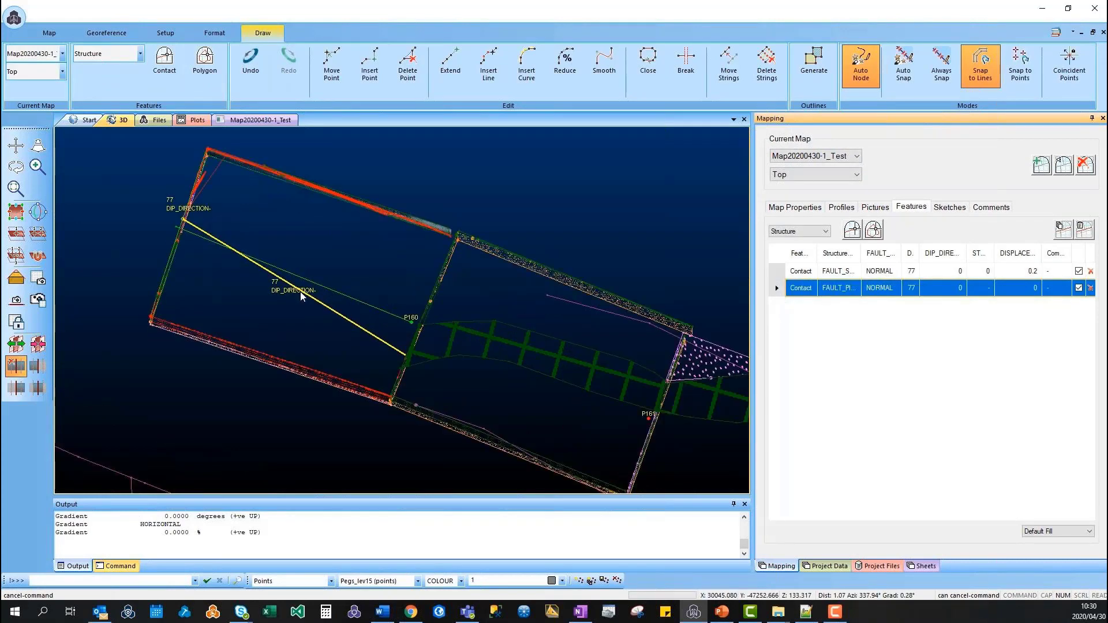
pyautogui.scroll(1, 301, 296)
pyautogui.click(297, 289)
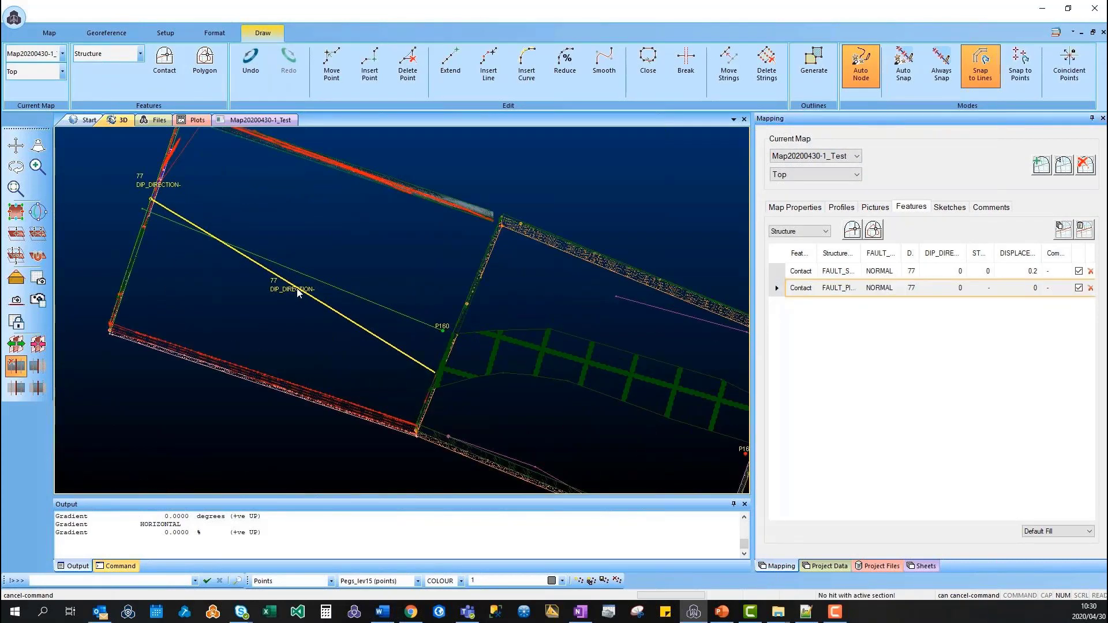
pyautogui.click(308, 294)
pyautogui.click(478, 298)
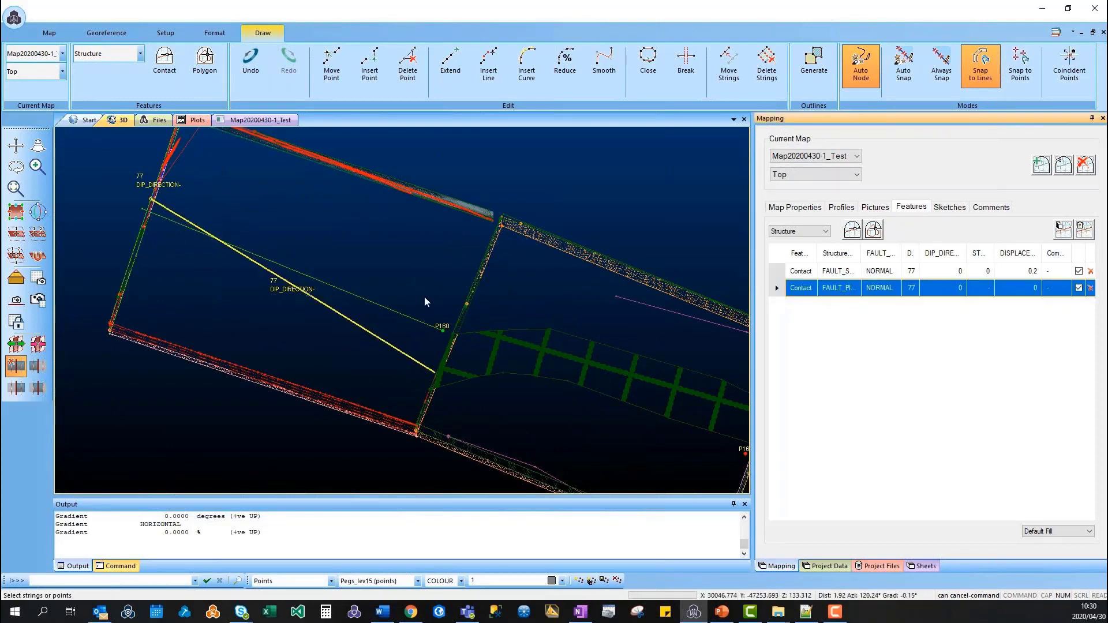
pyautogui.moveTo(424, 296); pyautogui.dragTo(435, 283, button='middle')
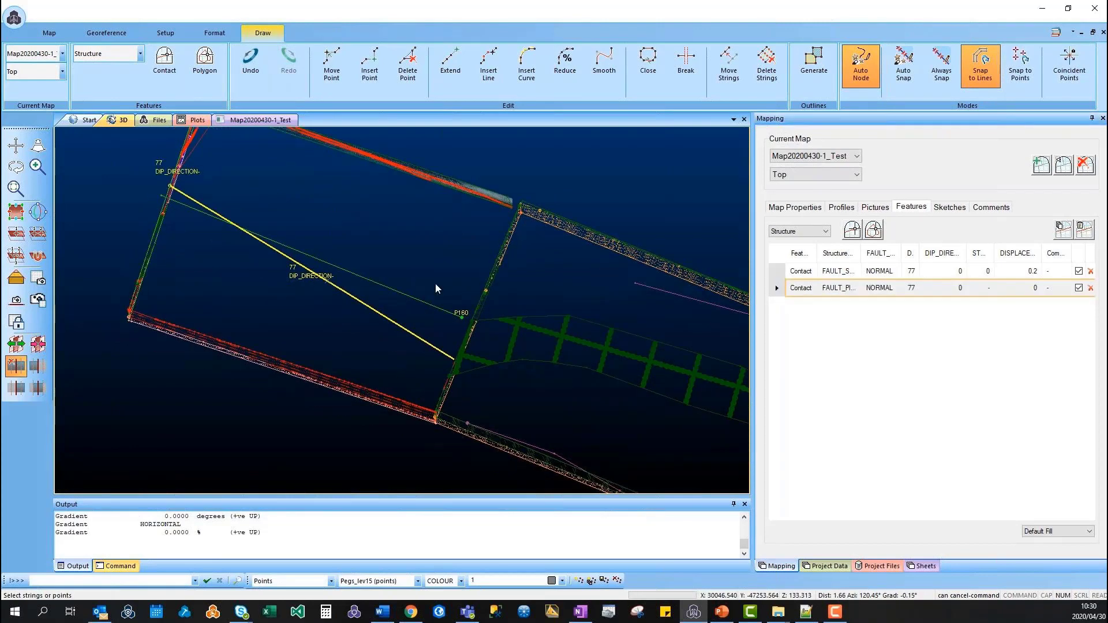
pyautogui.press('m')
pyautogui.press('p')
pyautogui.press('o')
pyautogui.moveTo(357, 299); pyautogui.dragTo(315, 304)
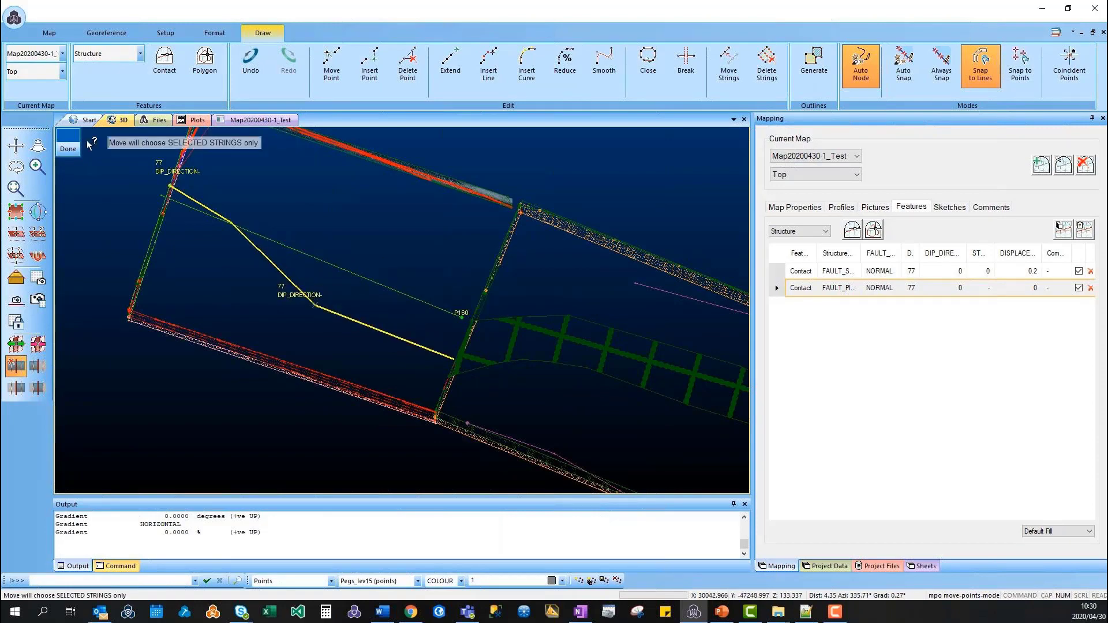
pyautogui.click(72, 146)
pyautogui.scroll(-2, 179, 281)
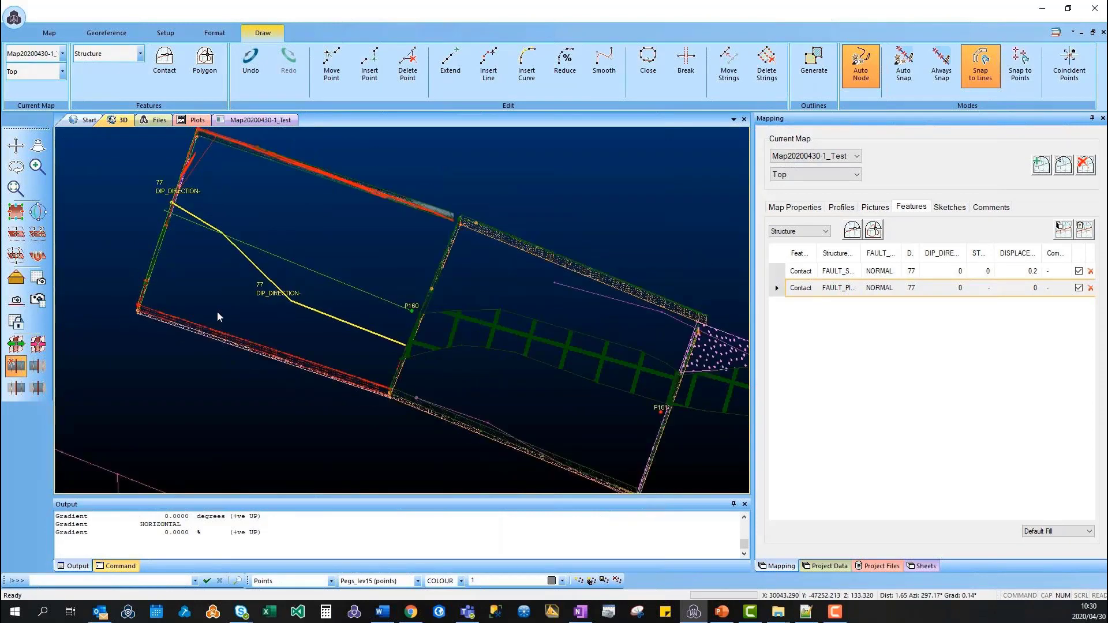
# - Open Map20200430-1_Test in its own map window and make Front the current face
pyautogui.keyDown('shift'); pyautogui.moveTo(218, 312); pyautogui.dragTo(167, 266); pyautogui.keyUp('shift')
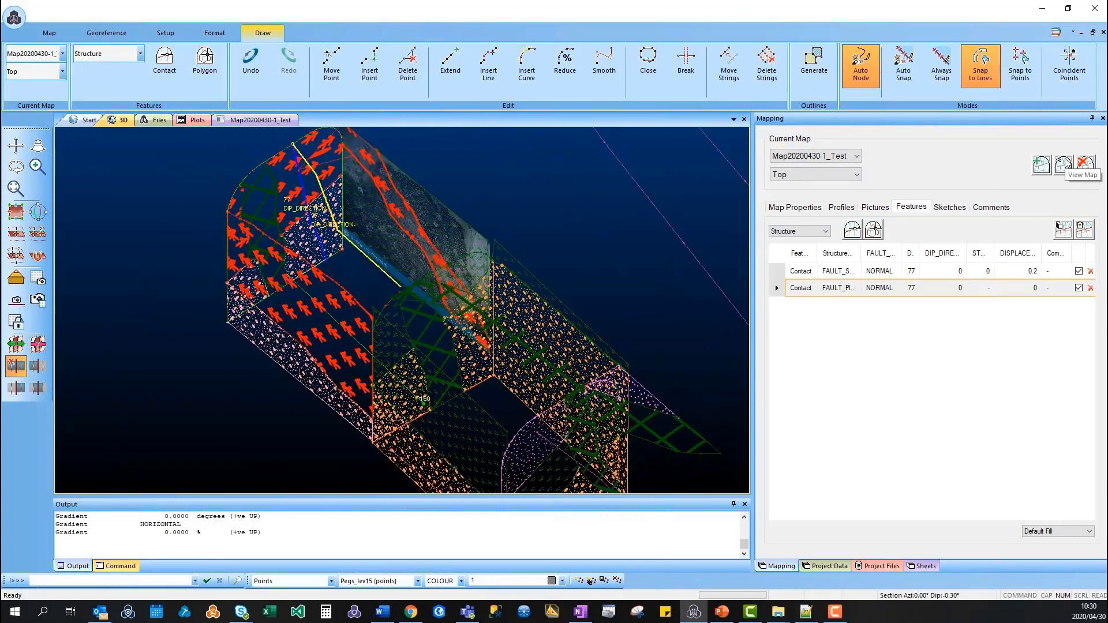
pyautogui.click(843, 156)
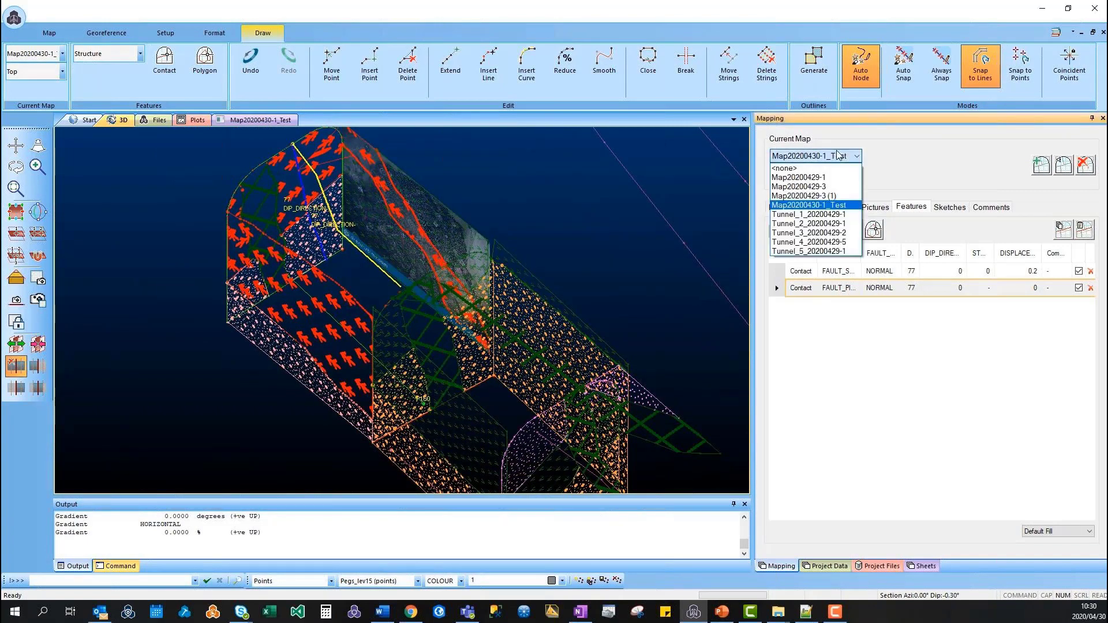
pyautogui.click(843, 157)
pyautogui.click(1068, 169)
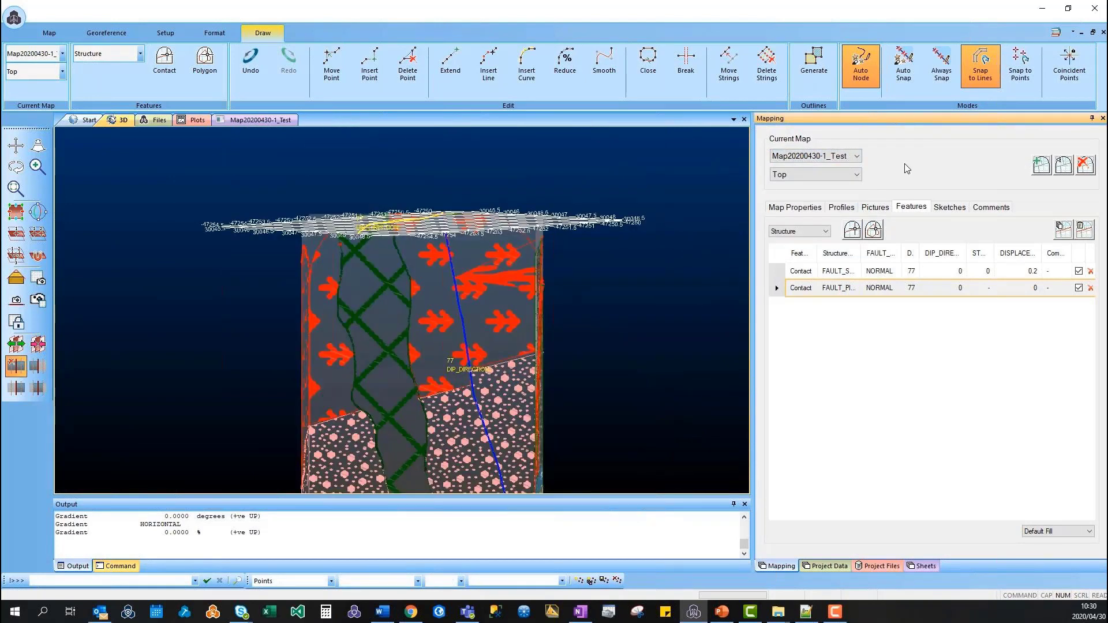
pyautogui.click(821, 191)
pyautogui.moveTo(584, 247); pyautogui.dragTo(521, 323, button='middle')
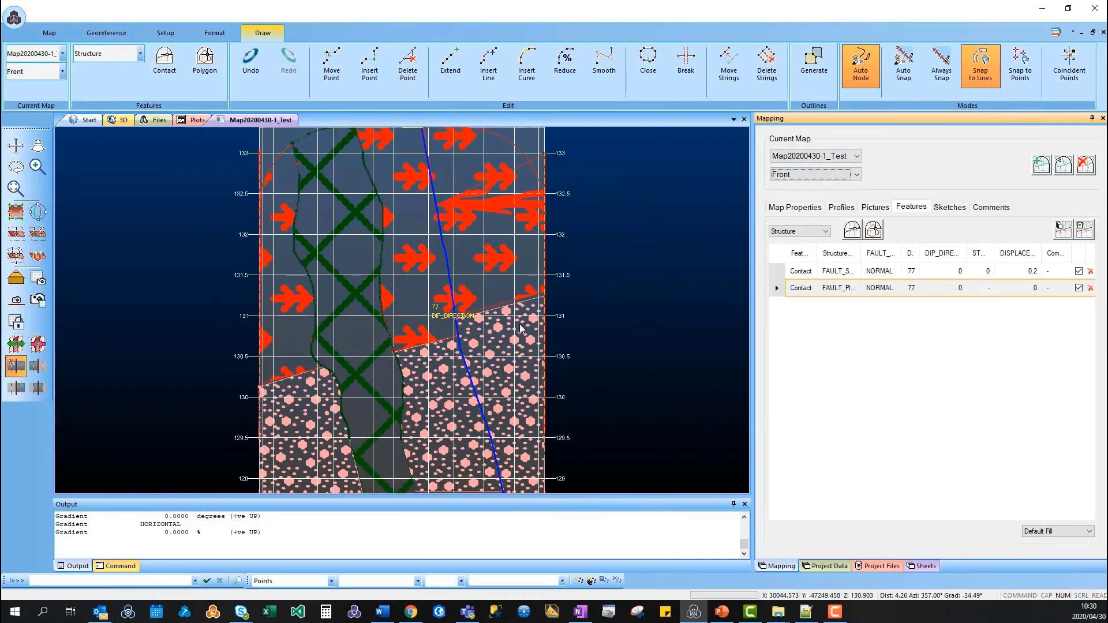
pyautogui.scroll(2, 430, 283)
pyautogui.moveTo(422, 261); pyautogui.dragTo(486, 238, button='middle')
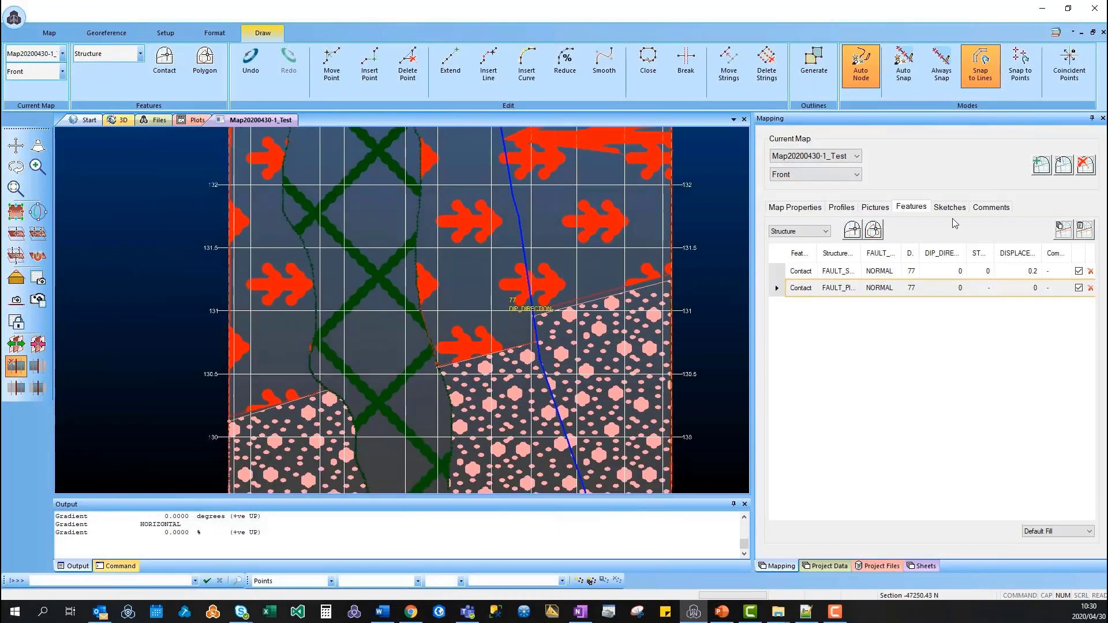
# - Add a freehand sketch to the Front face: a broken line across it near elevation 131, with handwritten numbers above the line's sections
pyautogui.click(952, 209)
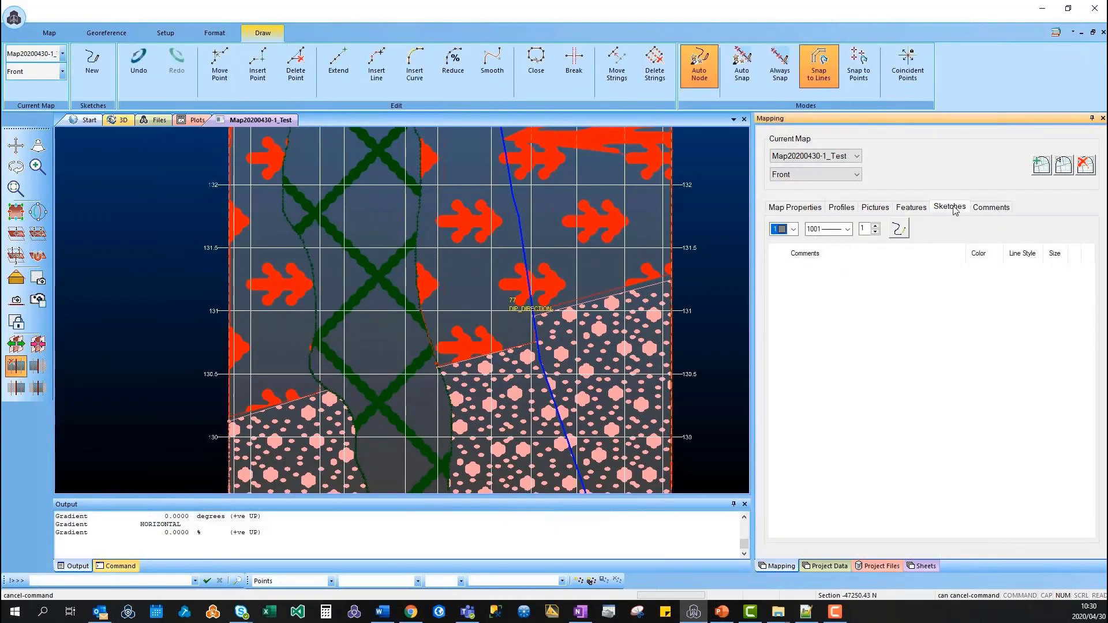
pyautogui.click(897, 229)
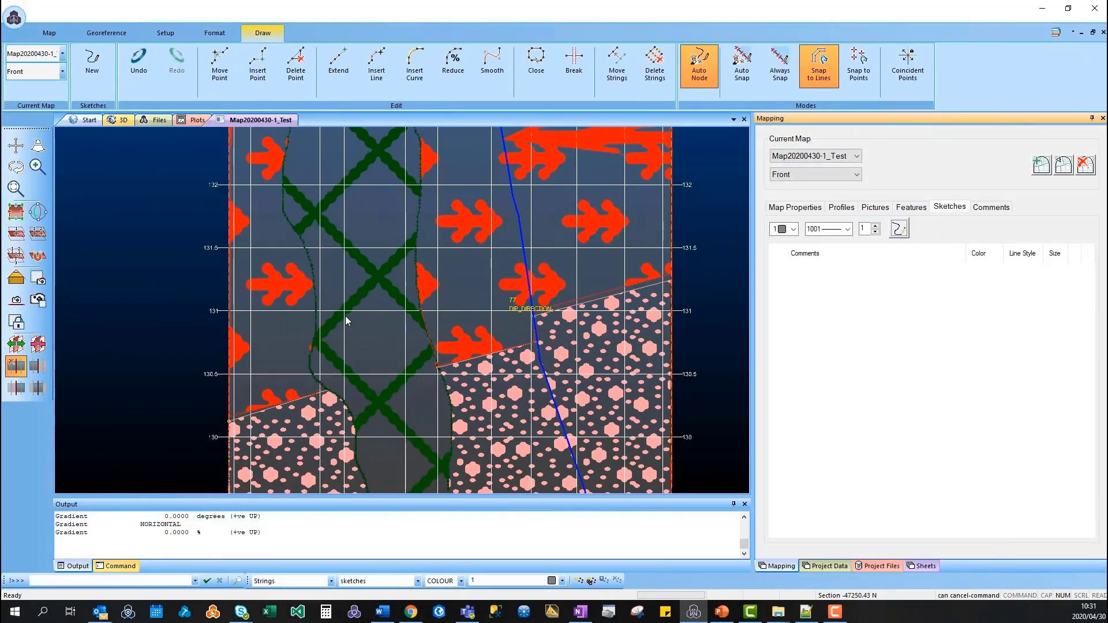
pyautogui.click(244, 327)
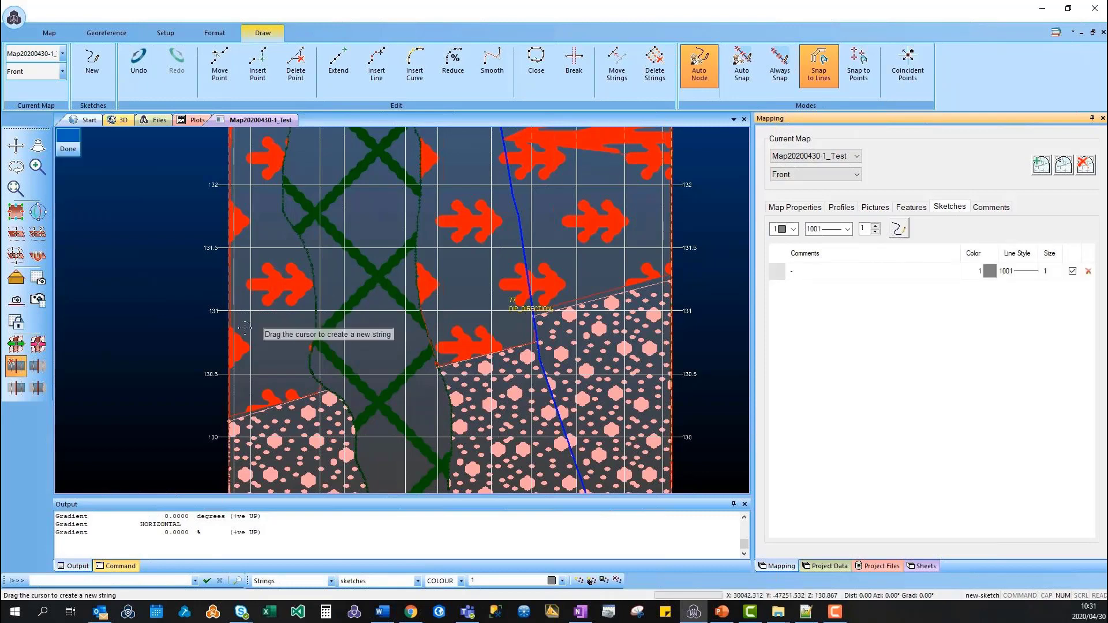
pyautogui.moveTo(245, 327)
pyautogui.mouseDown()
pyautogui.moveTo(329, 339)
pyautogui.moveTo(440, 325)
pyautogui.moveTo(592, 284)
pyautogui.mouseUp()
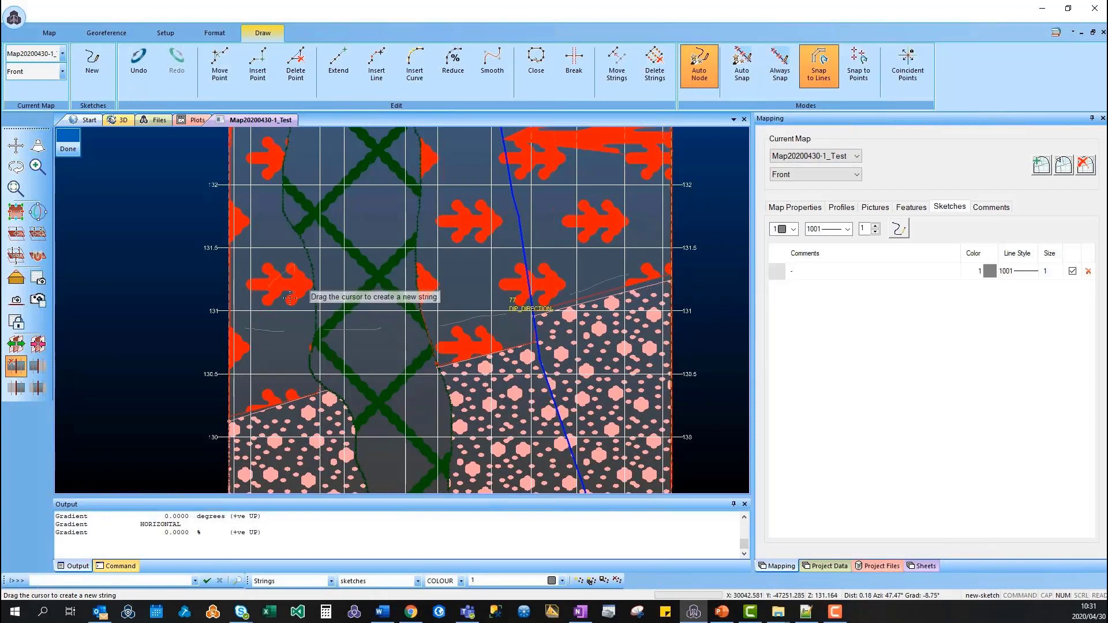
pyautogui.moveTo(290, 298); pyautogui.dragTo(315, 305)
pyautogui.moveTo(477, 272)
pyautogui.mouseDown()
pyautogui.moveTo(465, 302)
pyautogui.moveTo(490, 293)
pyautogui.mouseUp()
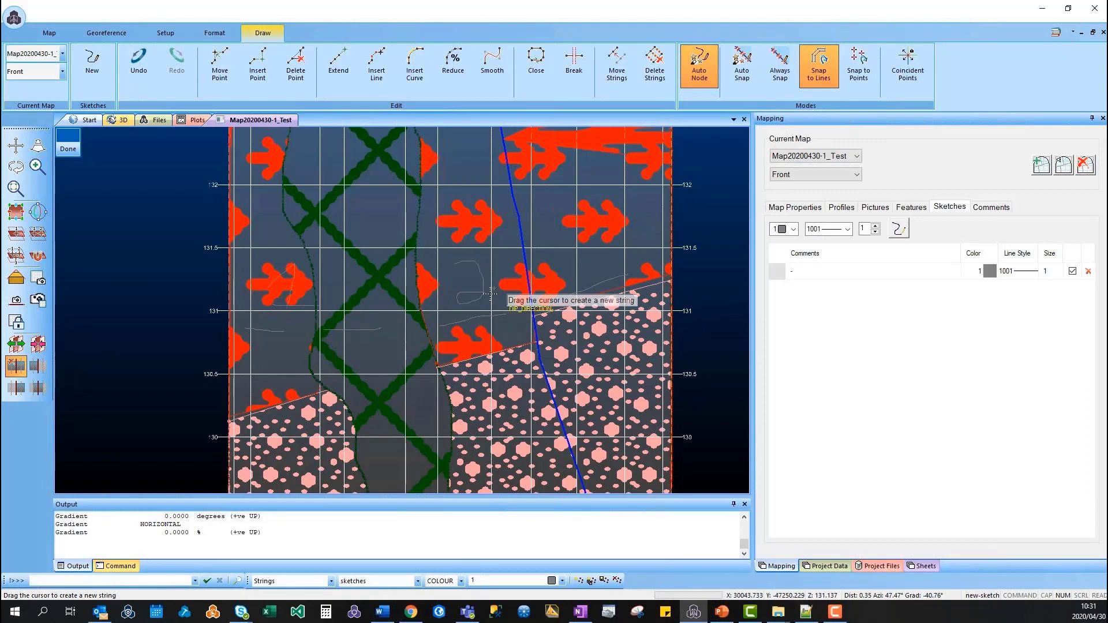
pyautogui.moveTo(584, 237); pyautogui.dragTo(588, 276)
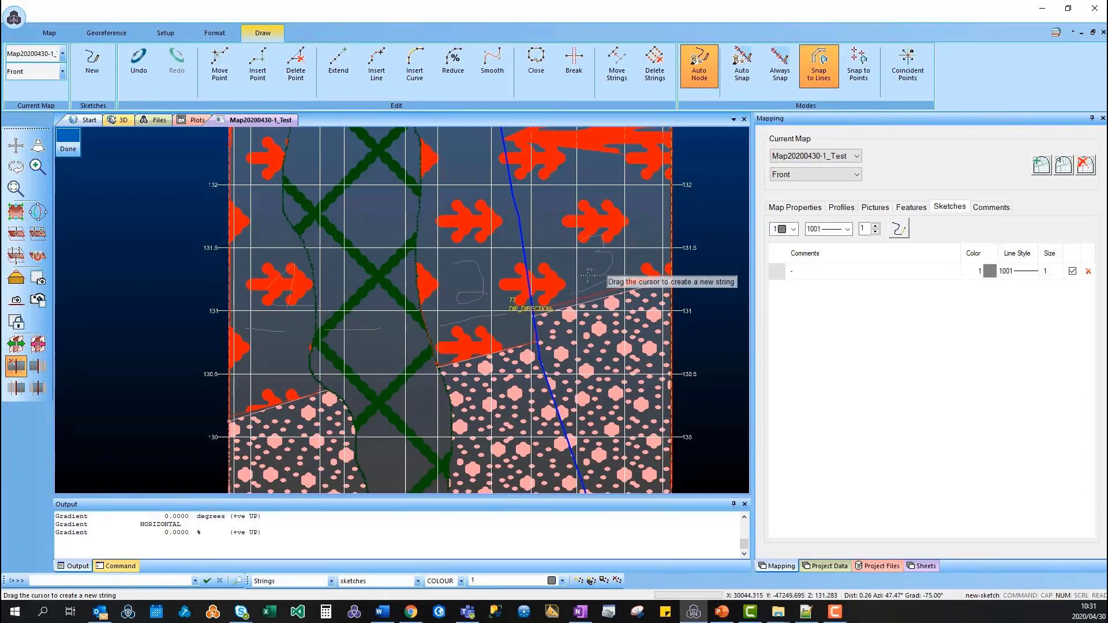
pyautogui.scroll(-2, 588, 276)
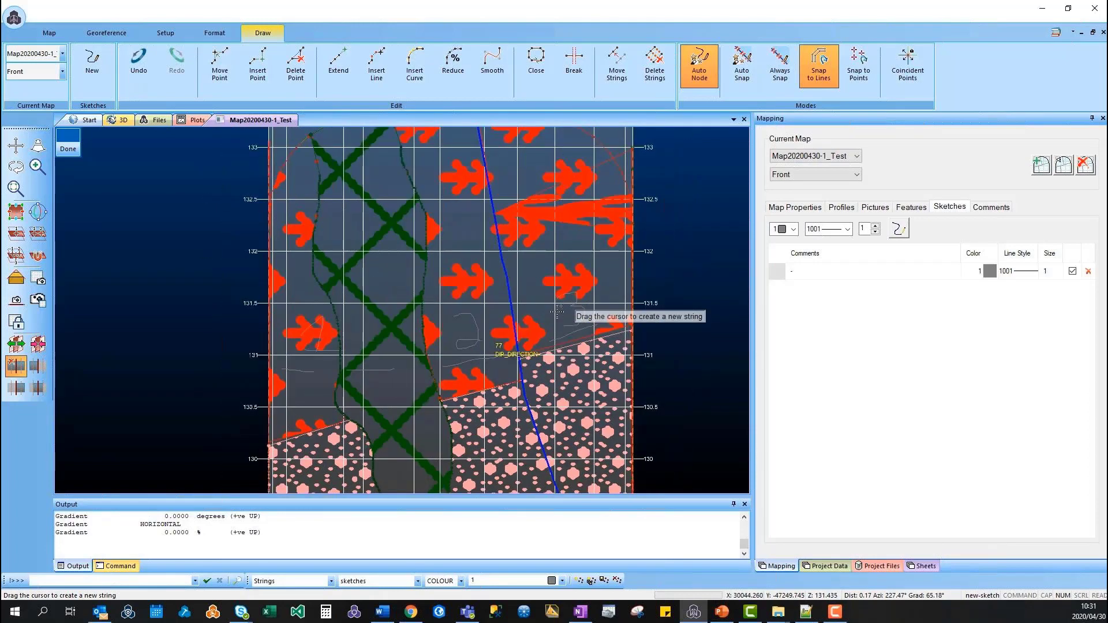
pyautogui.moveTo(557, 312); pyautogui.dragTo(555, 329, button='middle')
pyautogui.click(72, 151)
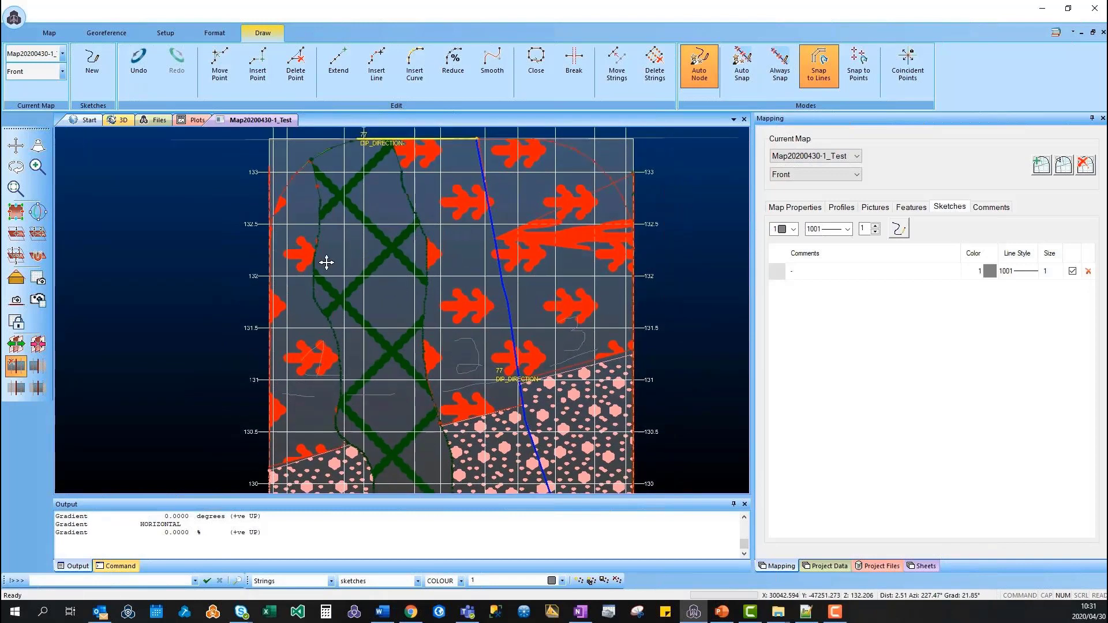
# - Add the comment "Overbreak" in colour 4 to the upper part of the Front face, over the green cross-hatched band
pyautogui.click(991, 207)
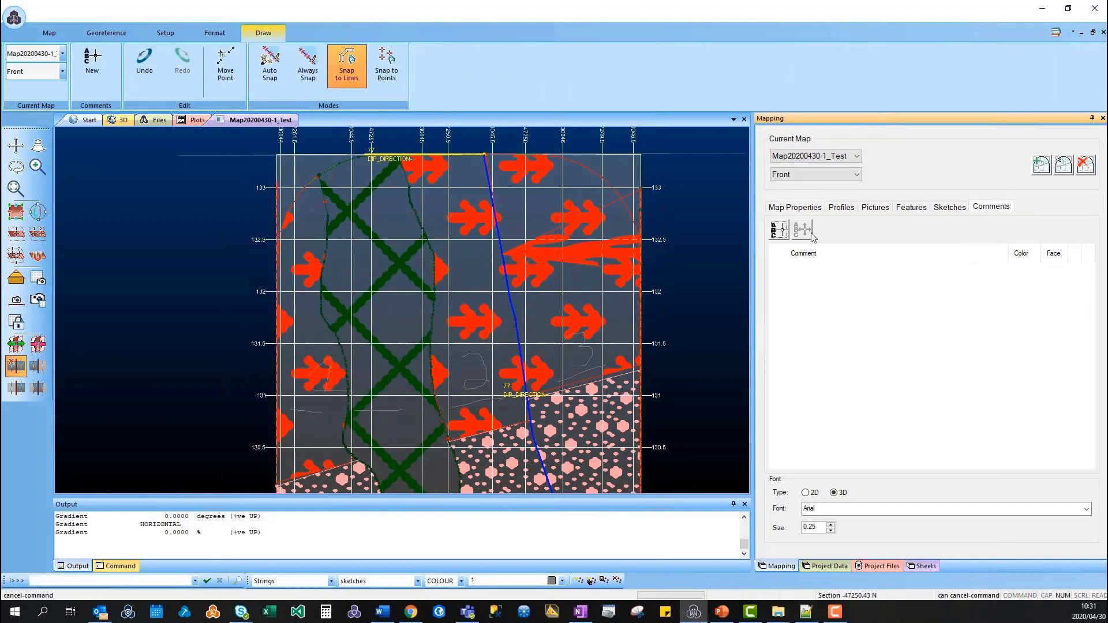
pyautogui.click(780, 232)
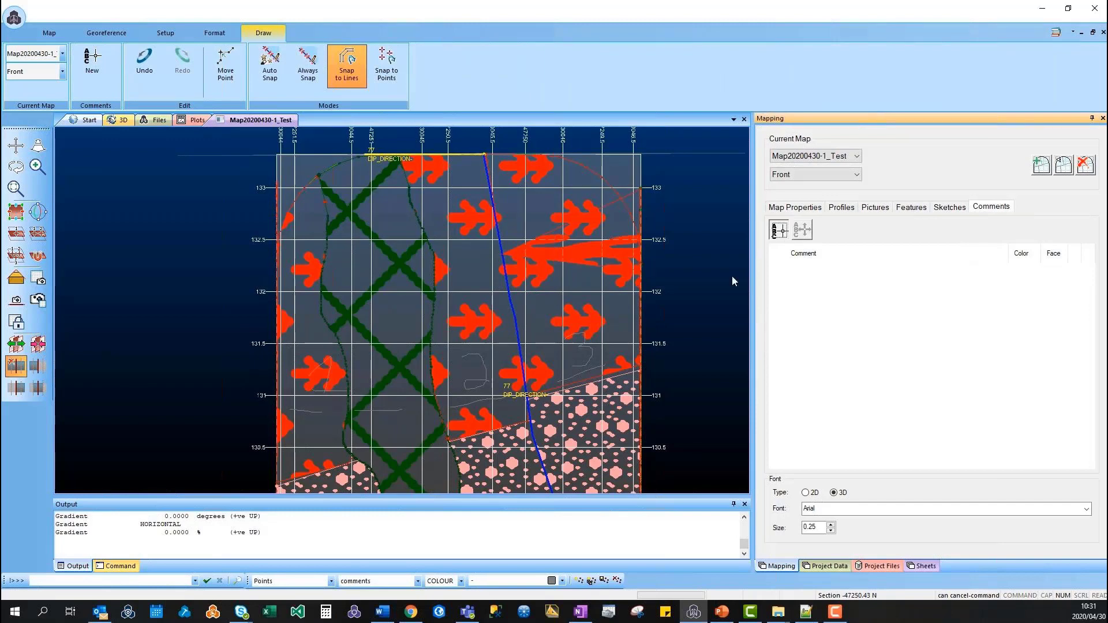
pyautogui.click(365, 210)
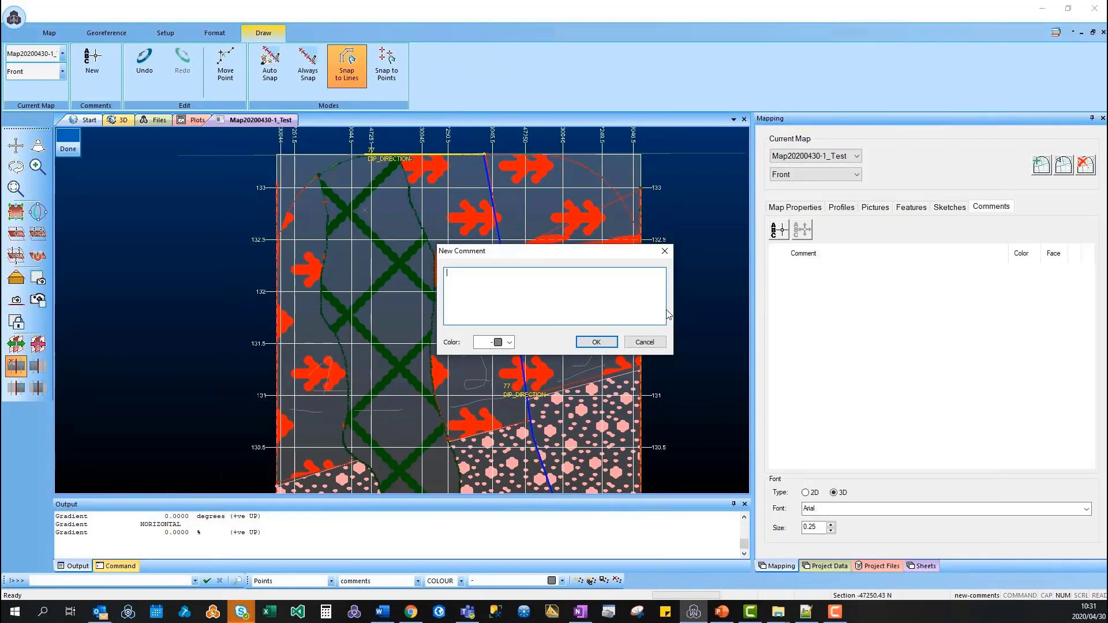
pyautogui.write('Over')
pyautogui.write('break')
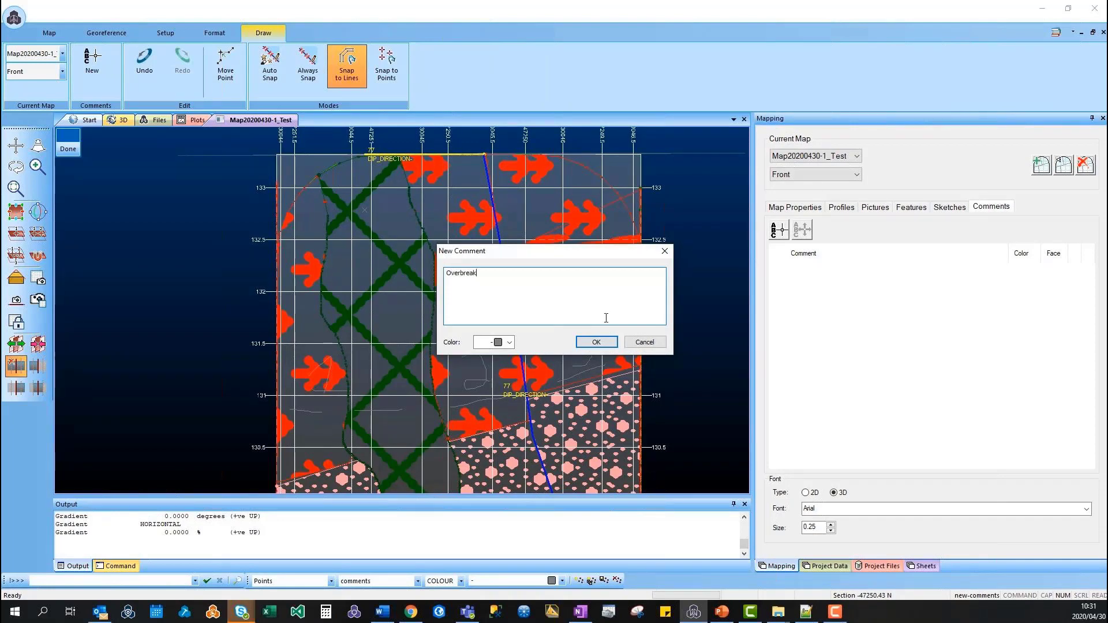
pyautogui.click(494, 342)
pyautogui.click(501, 399)
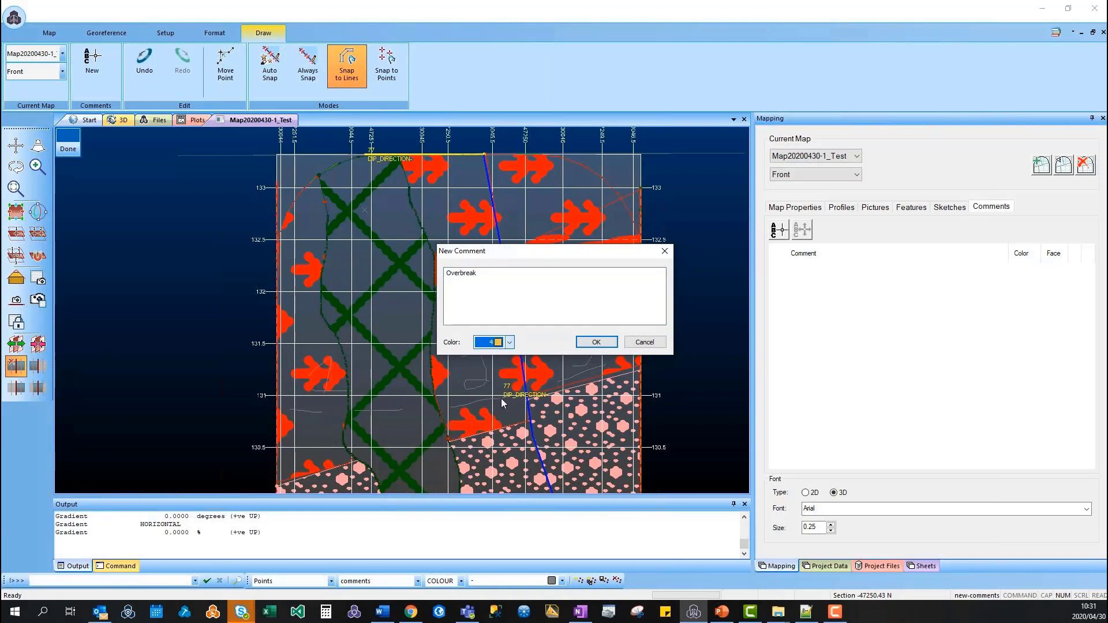
pyautogui.click(594, 344)
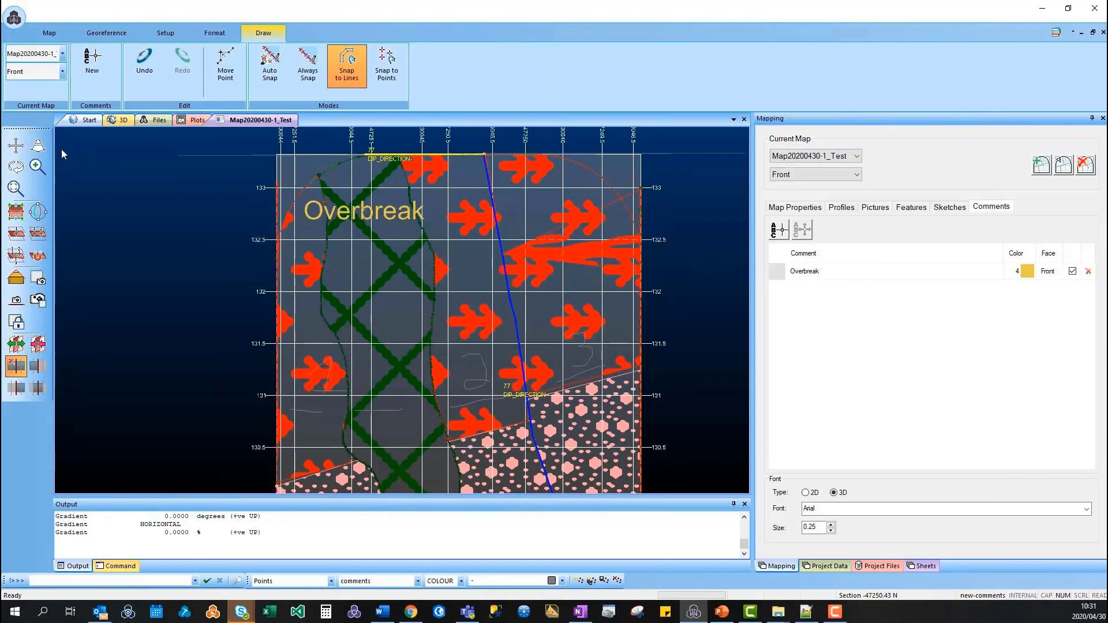
pyautogui.click(63, 148)
pyautogui.moveTo(461, 324); pyautogui.dragTo(462, 283, button='middle')
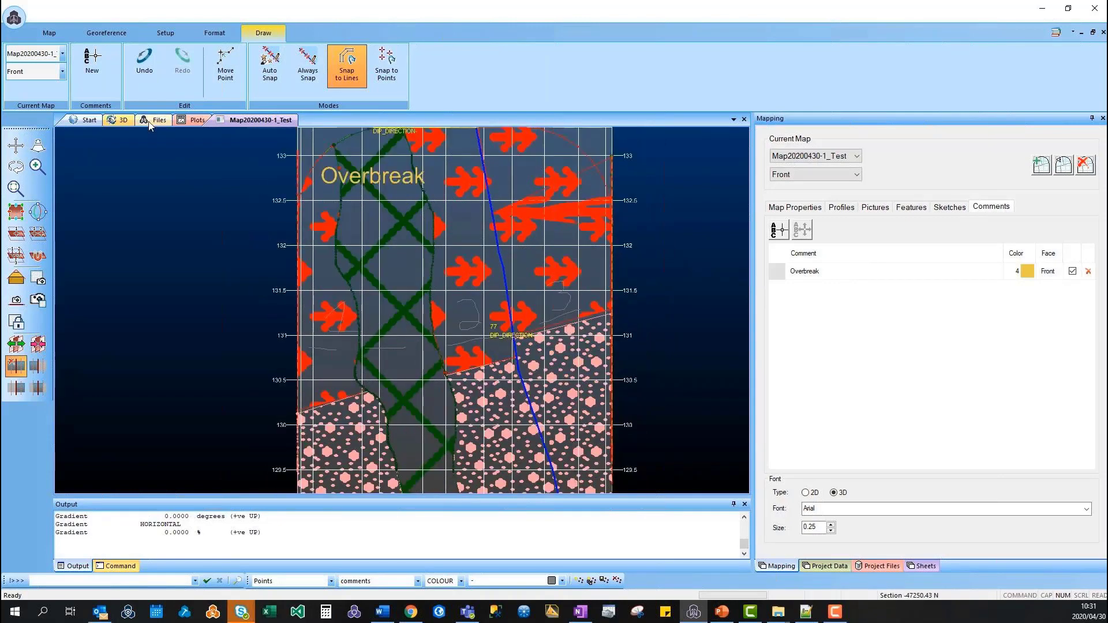
# - Examine the Overbreak comment and the freehand sketch on the front face within the 3D tunnel model
pyautogui.click(122, 119)
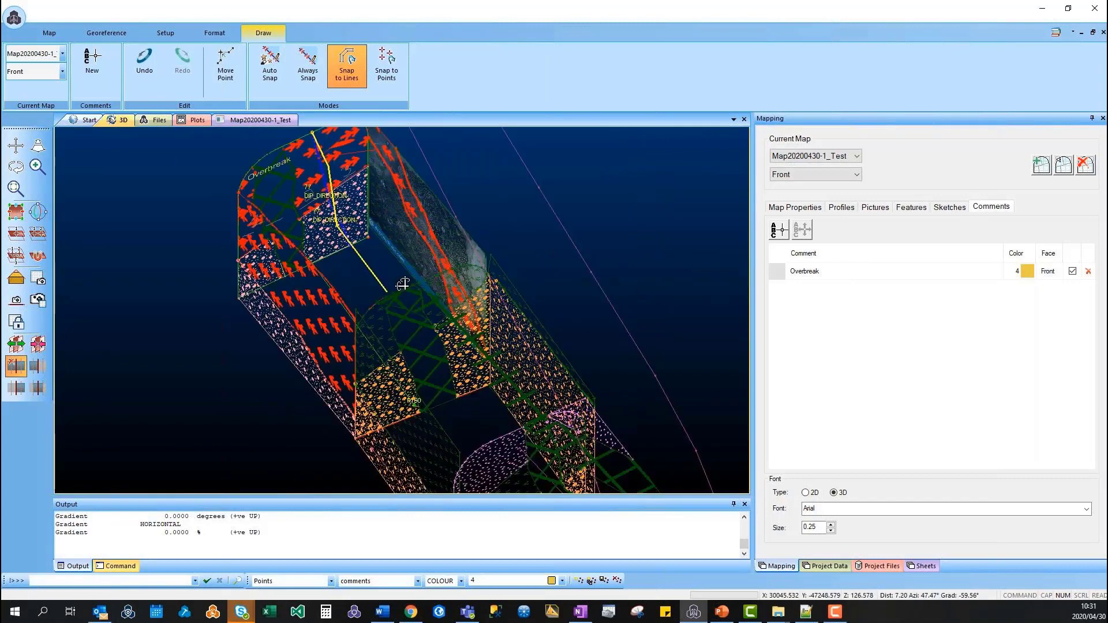
pyautogui.scroll(5, 307, 190)
pyautogui.scroll(-1, 360, 348)
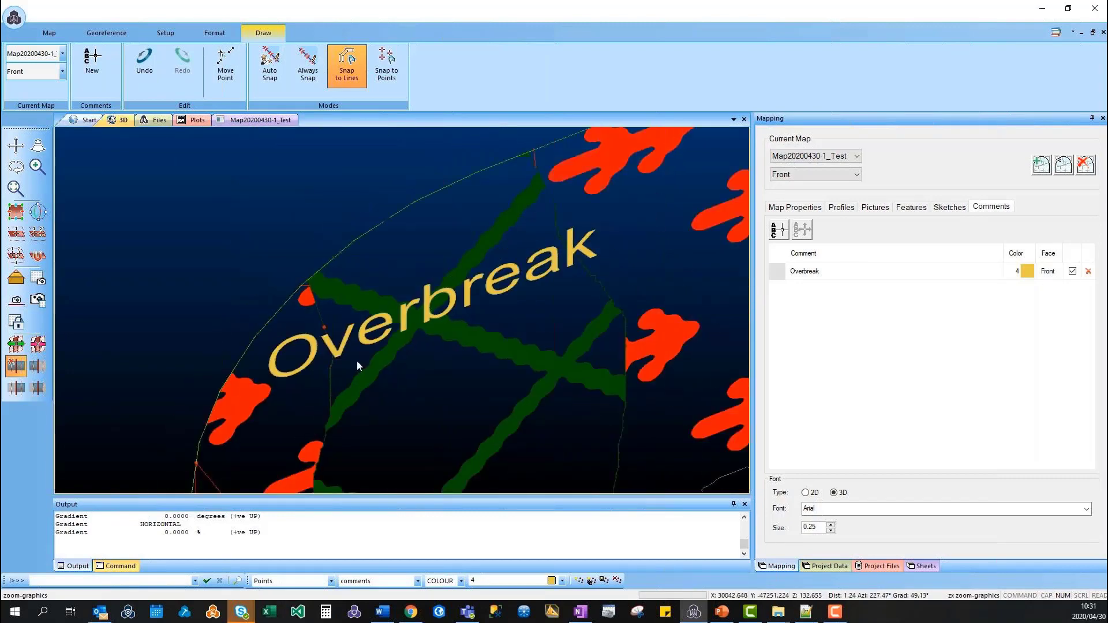
pyautogui.scroll(-3, 356, 361)
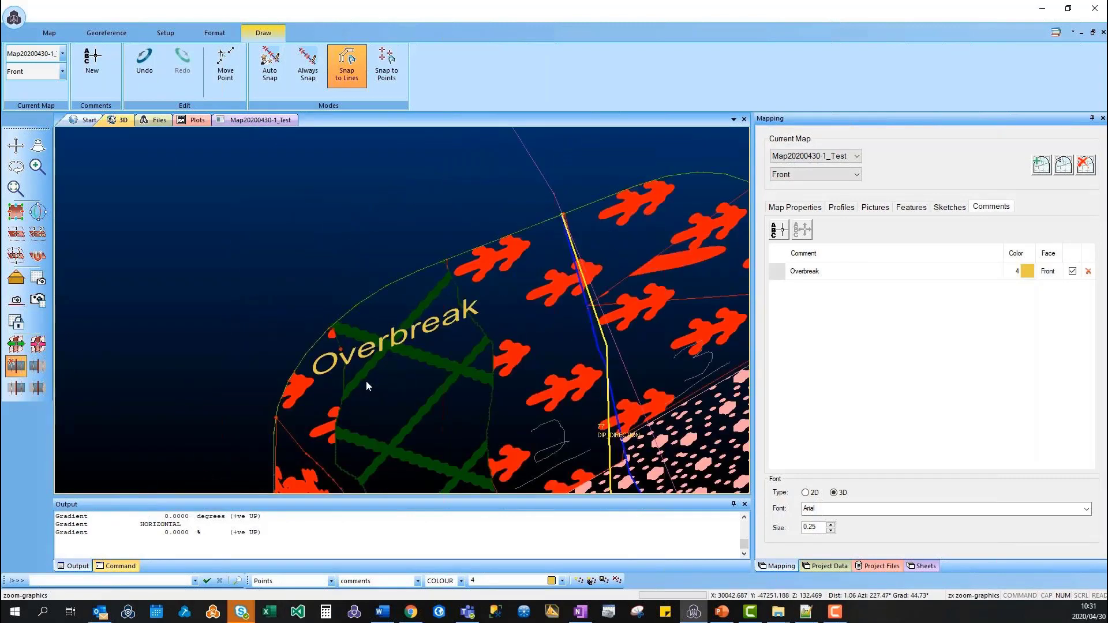
pyautogui.moveTo(585, 452); pyautogui.dragTo(446, 389, button='middle')
pyautogui.scroll(-3, 529, 413)
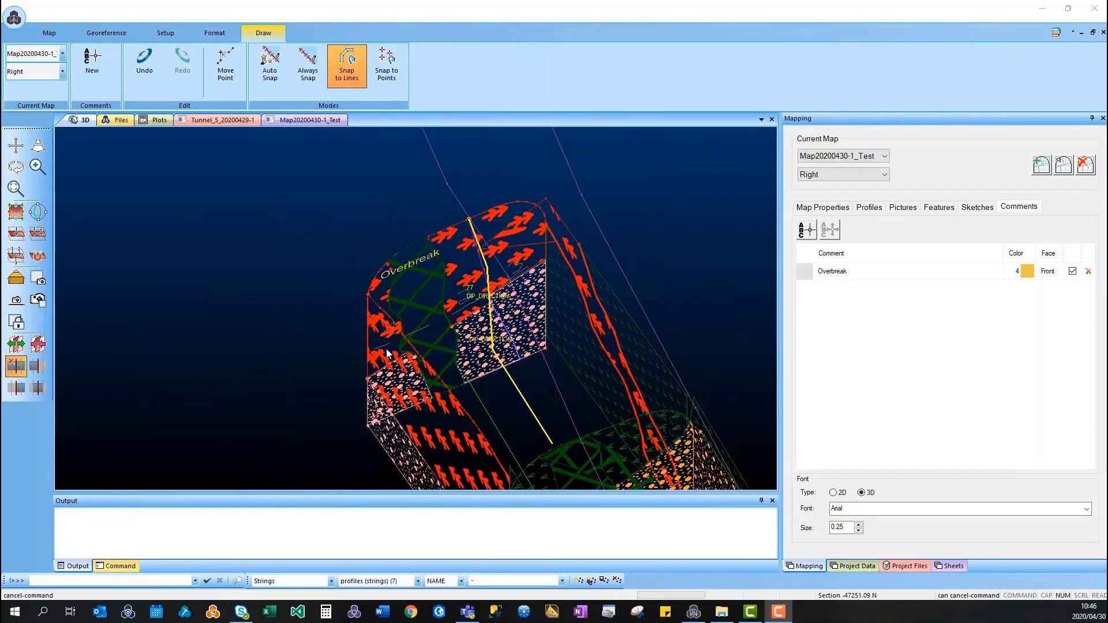
pyautogui.moveTo(388, 353); pyautogui.dragTo(452, 343, button='middle')
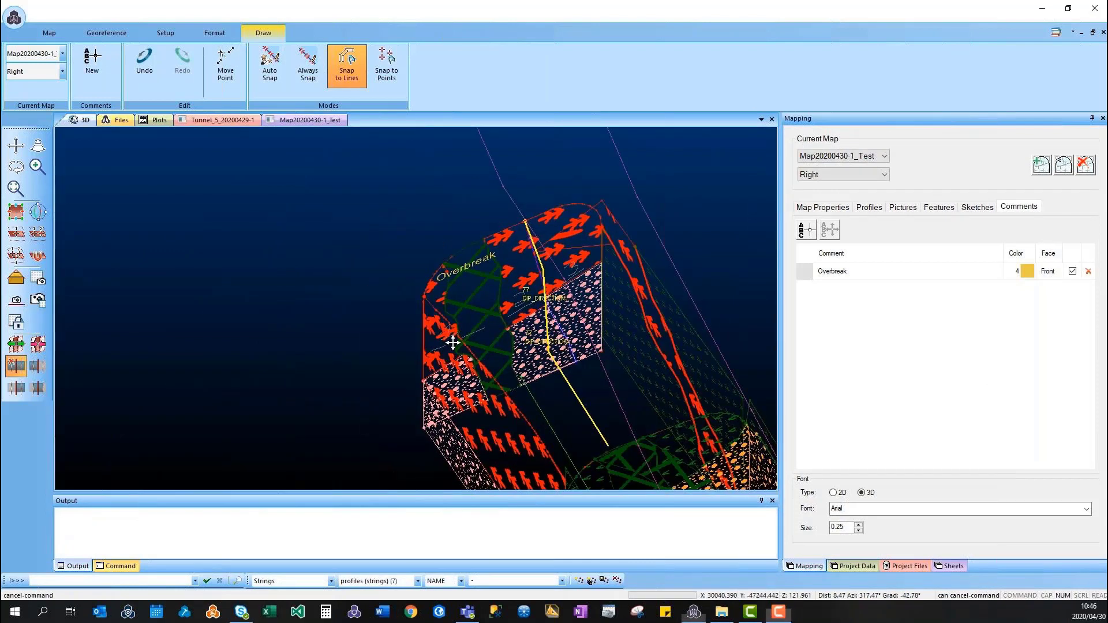
# - Examine the whole level 15 layout in 3D and the mapped tunnel sidewalls and dip labels near pegs P151 and P152
pyautogui.scroll(-5, 458, 340)
pyautogui.scroll(1, 468, 355)
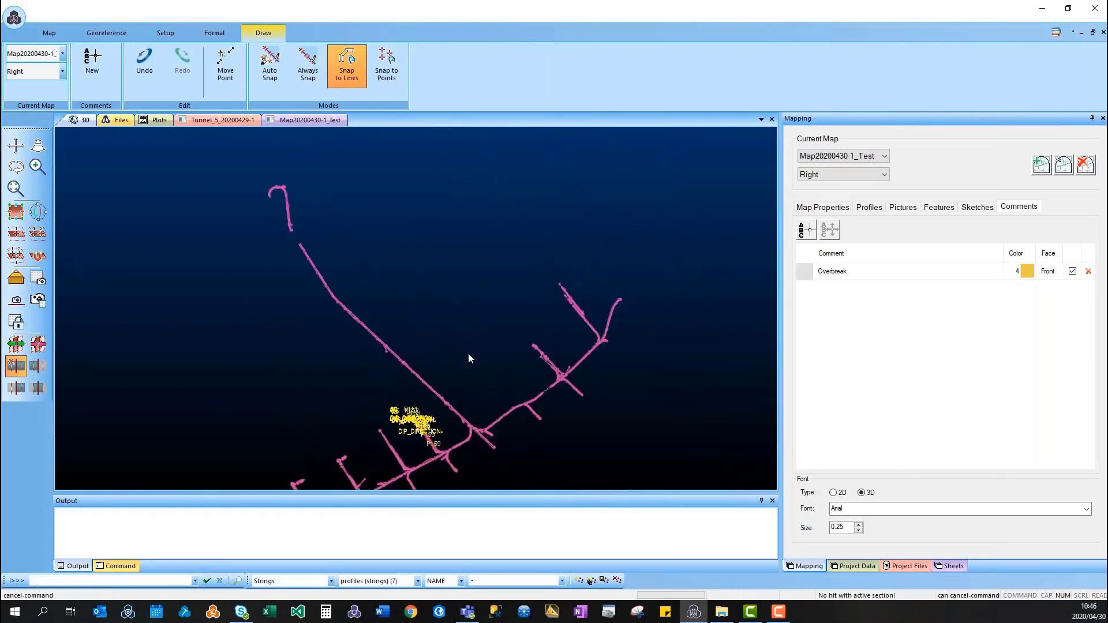
pyautogui.keyDown('shift'); pyautogui.moveTo(469, 354); pyautogui.dragTo(362, 341); pyautogui.keyUp('shift')
pyautogui.scroll(5, 431, 391)
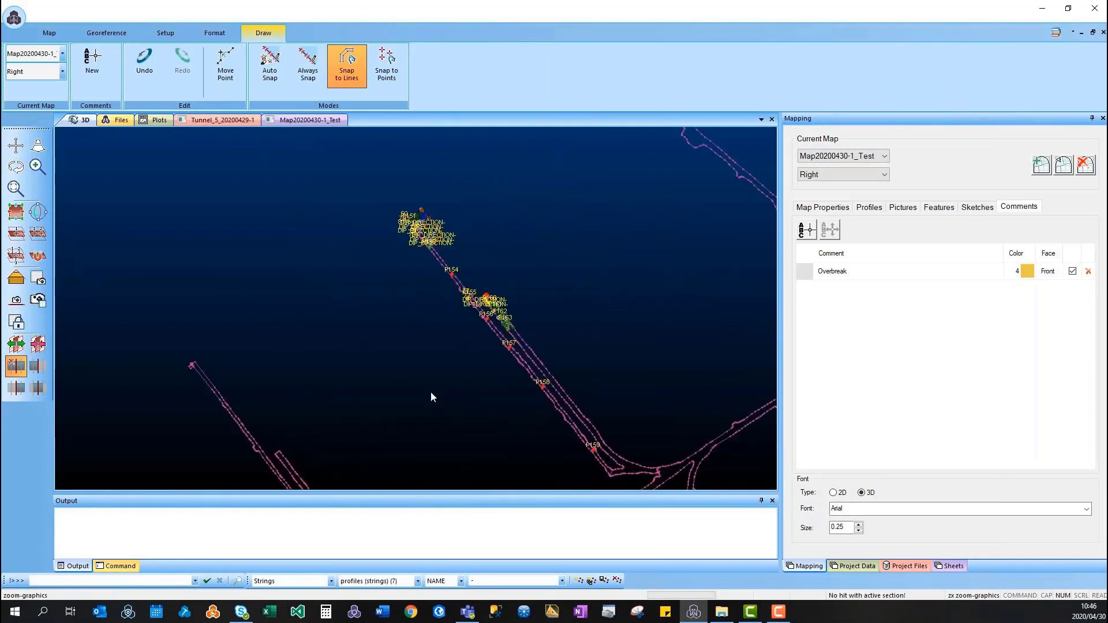
pyautogui.scroll(3, 451, 367)
pyautogui.keyDown('shift'); pyautogui.moveTo(452, 367); pyautogui.dragTo(328, 286); pyautogui.keyUp('shift')
pyautogui.scroll(2, 358, 309)
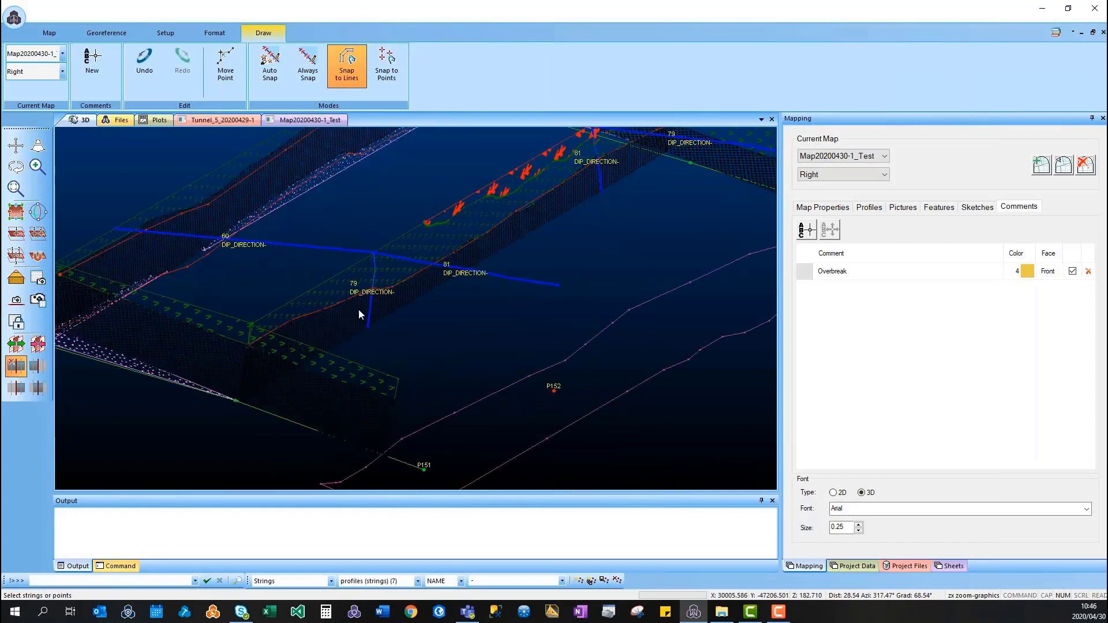
pyautogui.moveTo(194, 231); pyautogui.dragTo(362, 298, button='middle')
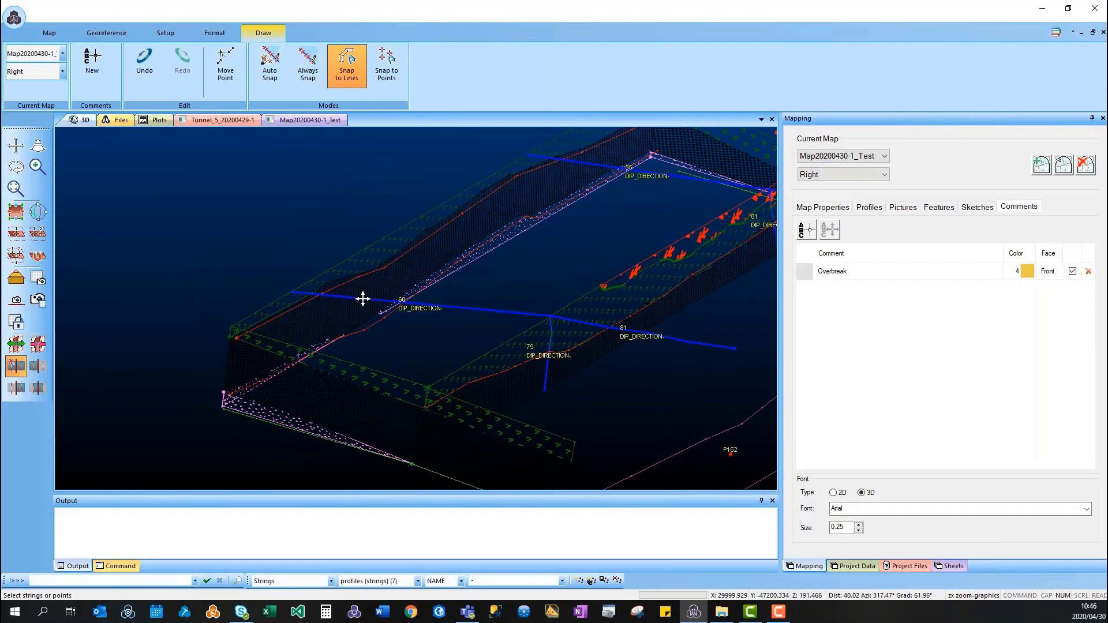
pyautogui.moveTo(362, 299); pyautogui.dragTo(778, 400)
# - Display the ug2fw_strat and ug2hw_strat wireframes in 3D and clip them to narrow bands along the mapped tunnel
pyautogui.click(950, 565)
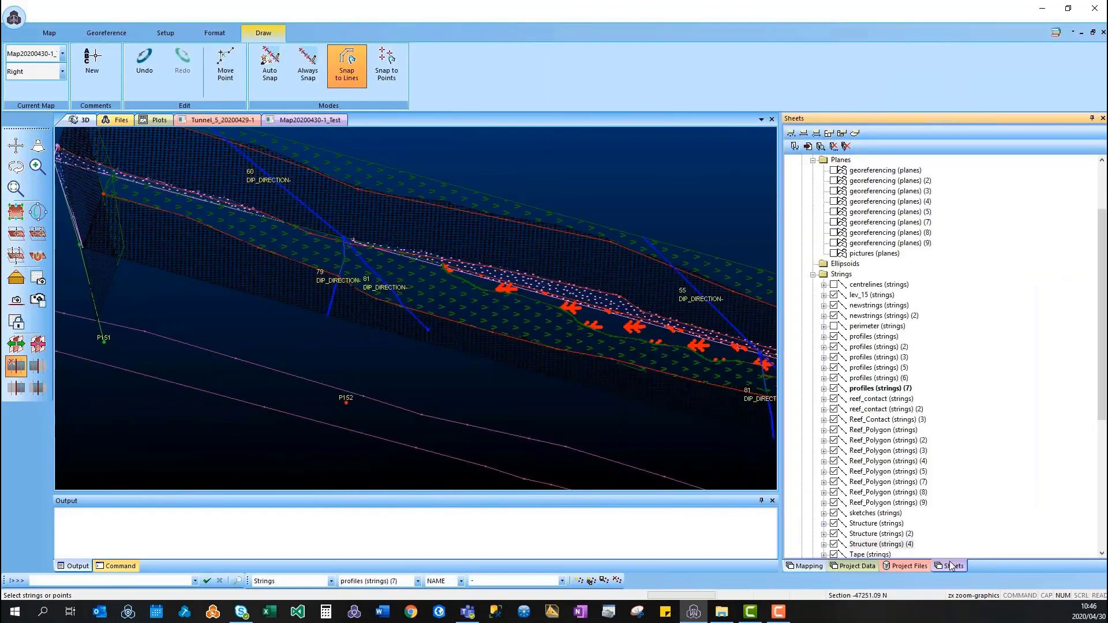
pyautogui.moveTo(1101, 236); pyautogui.dragTo(1101, 364)
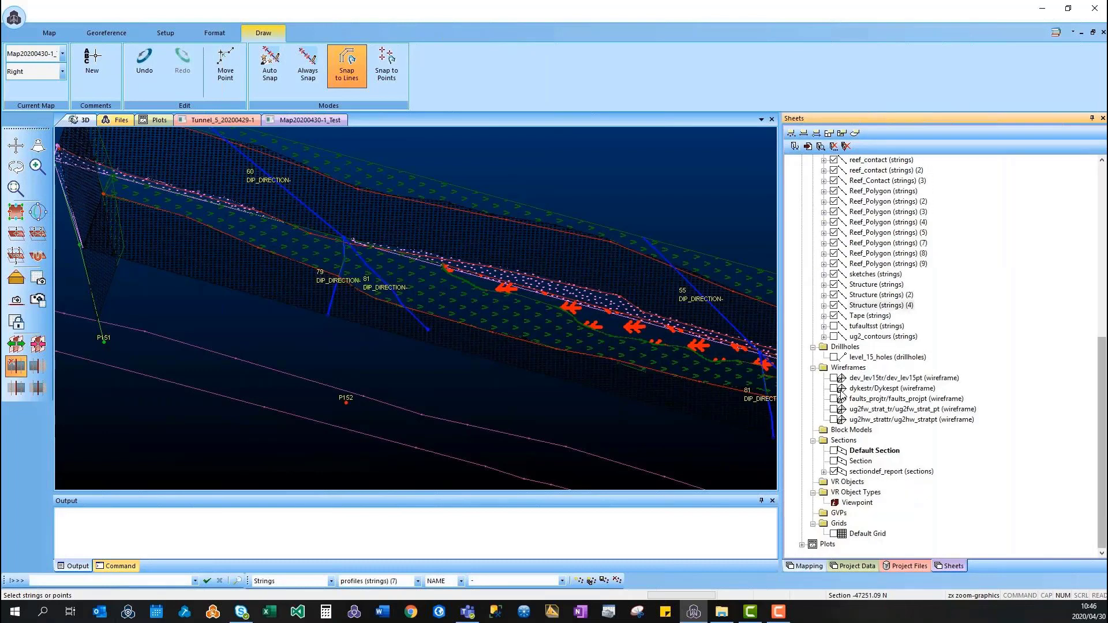
pyautogui.click(833, 419)
pyautogui.click(833, 409)
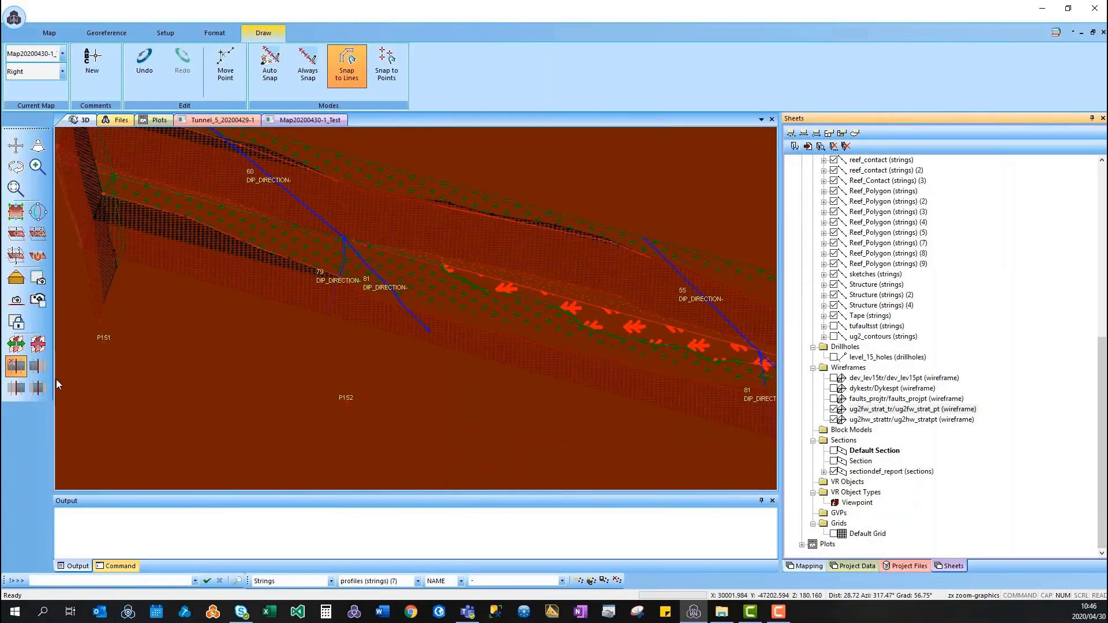
pyautogui.click(40, 388)
pyautogui.moveTo(323, 346); pyautogui.dragTo(372, 287)
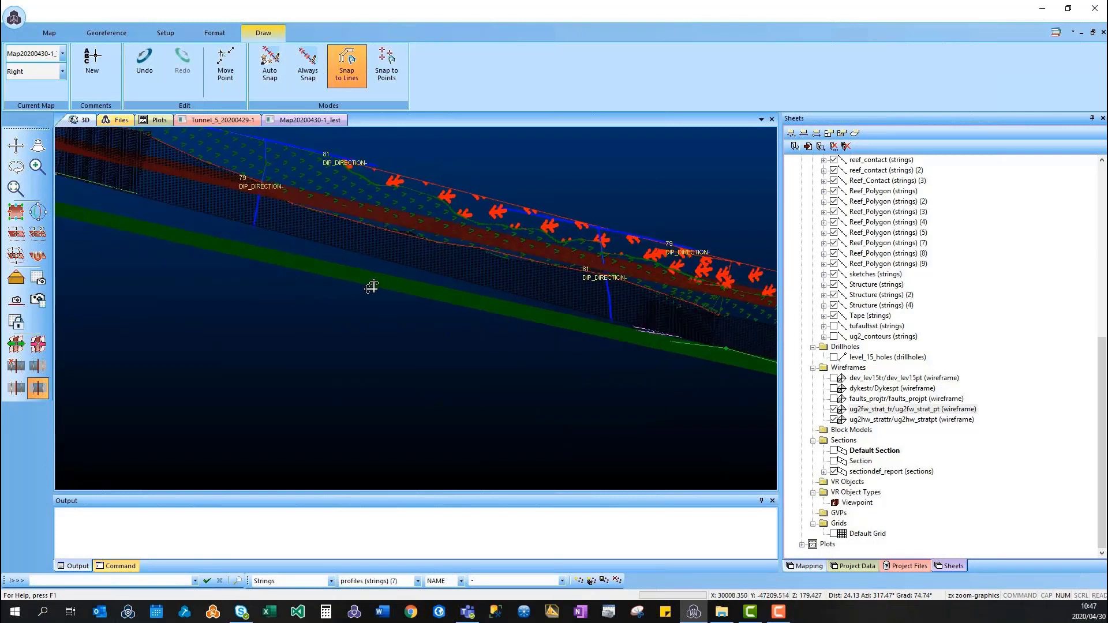
# - Compare the clipped wireframe bands with the sidewall mapping up close and select the black-hatched polygon along its lower part
pyautogui.scroll(3, 502, 237)
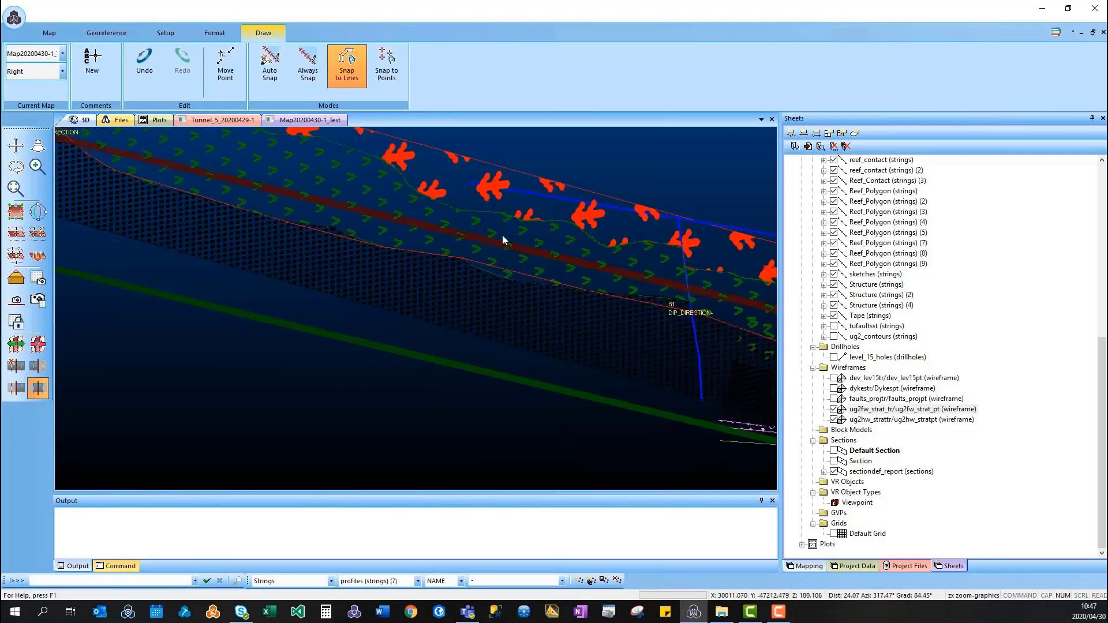
pyautogui.moveTo(502, 238); pyautogui.dragTo(356, 229)
pyautogui.click(356, 230)
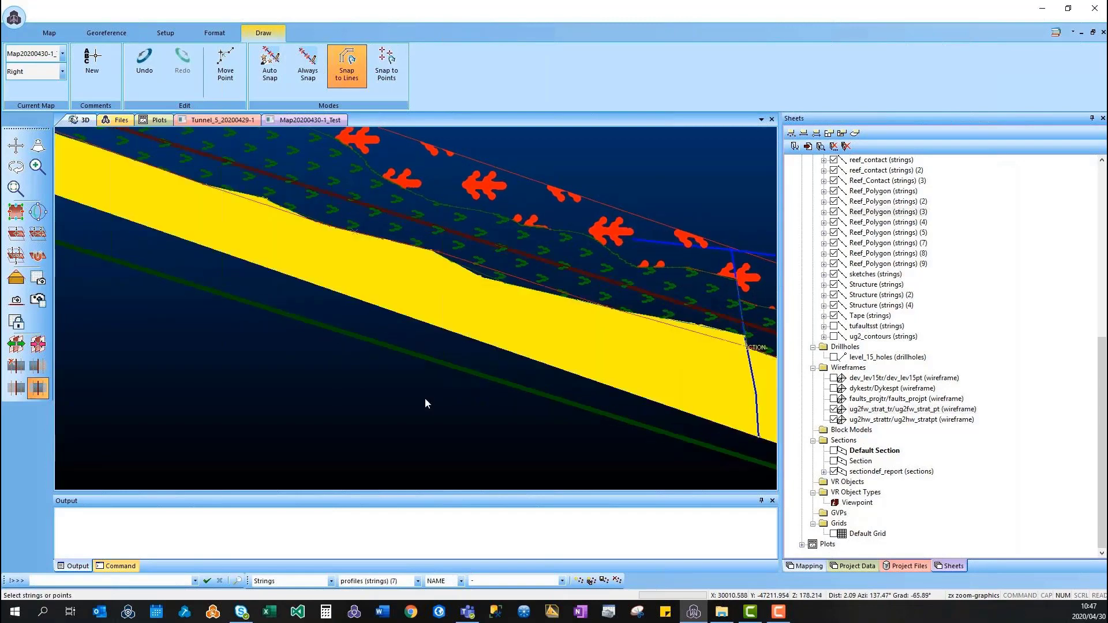
# - Switch the wireframes to slice display and remove the clipping so the whole mapped tunnel is shown
pyautogui.moveTo(425, 402); pyautogui.dragTo(513, 403)
pyautogui.press('t')
pyautogui.press('w')
pyautogui.press('s')
pyautogui.press('l')
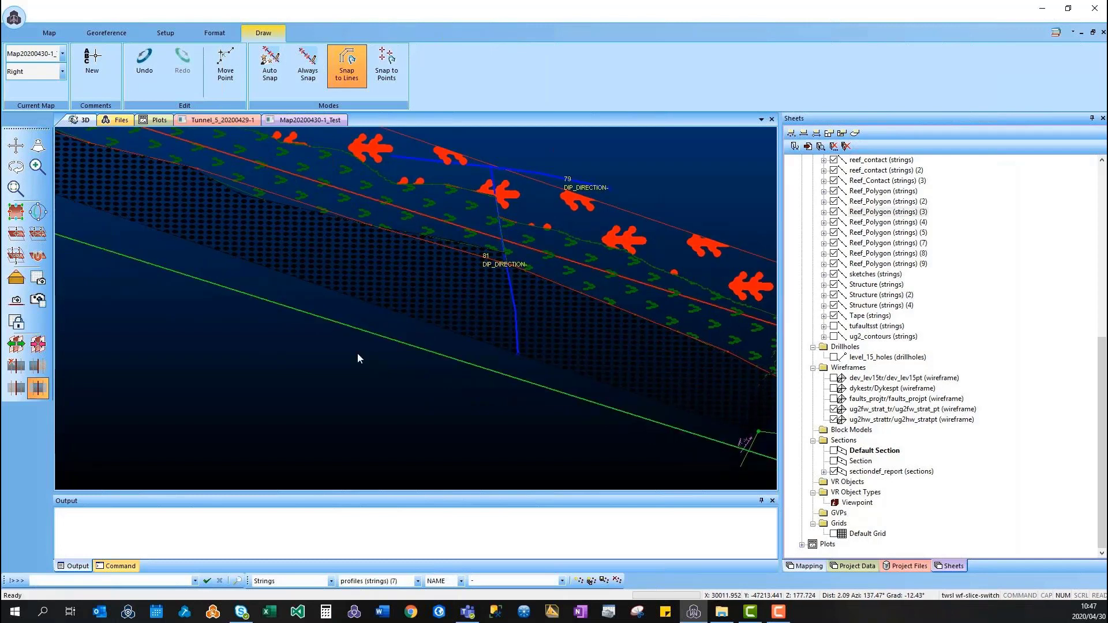
pyautogui.moveTo(357, 354); pyautogui.dragTo(123, 275)
pyautogui.click(16, 366)
pyautogui.moveTo(281, 296); pyautogui.dragTo(288, 298)
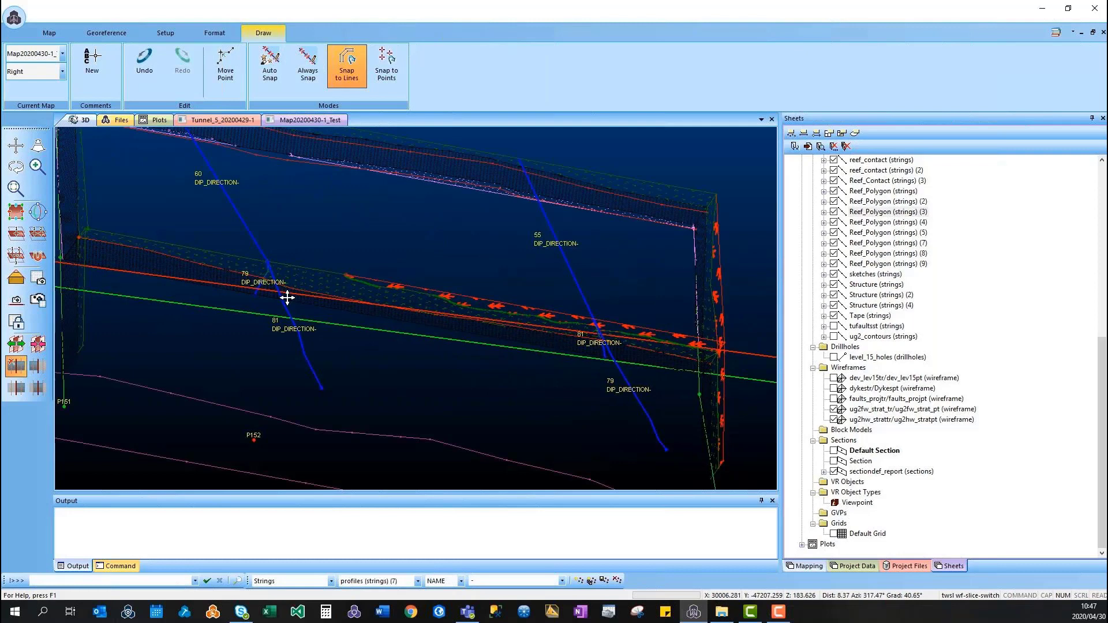
# - Define a vertical section by two points along the opposite tunnel sidewall and clip the view outside it
pyautogui.moveTo(288, 298); pyautogui.dragTo(352, 430)
pyautogui.press('2')
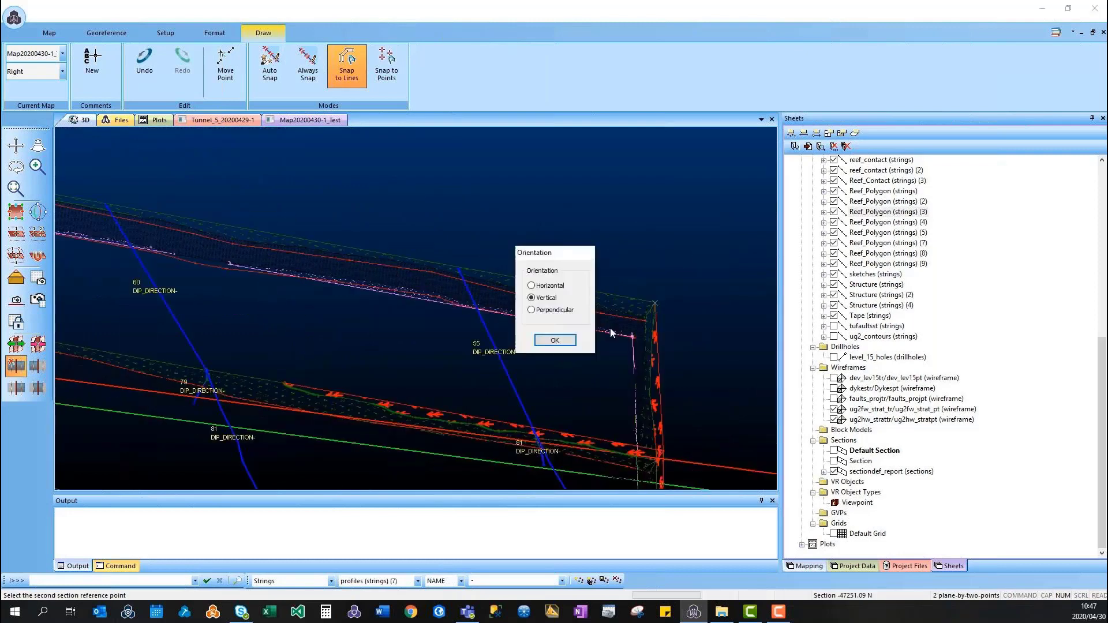
pyautogui.click(554, 340)
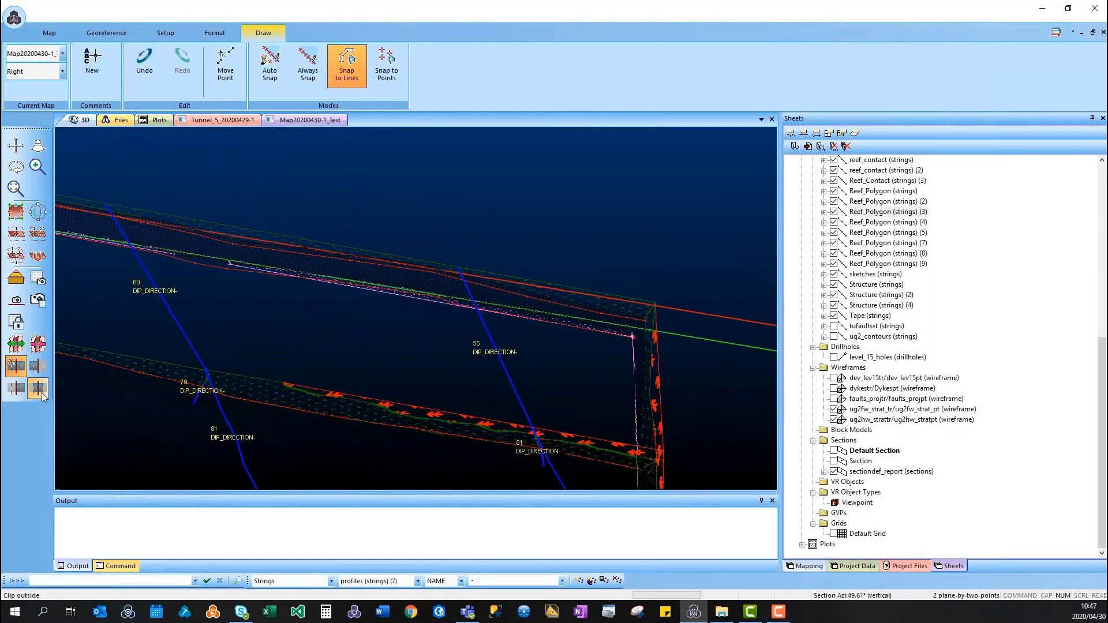
pyautogui.click(42, 393)
# - Compare the wireframe slices with the reef mapping on the clipped sidewall, and remove the clipping to view both sidewalls
pyautogui.scroll(3, 325, 323)
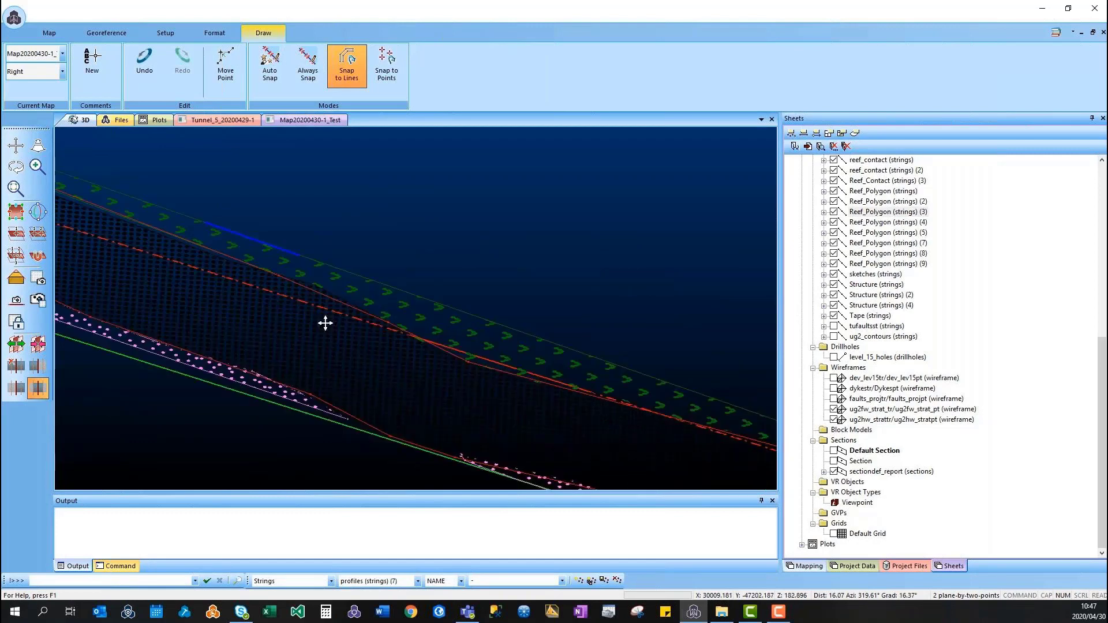
pyautogui.moveTo(325, 323); pyautogui.dragTo(480, 383, button='middle')
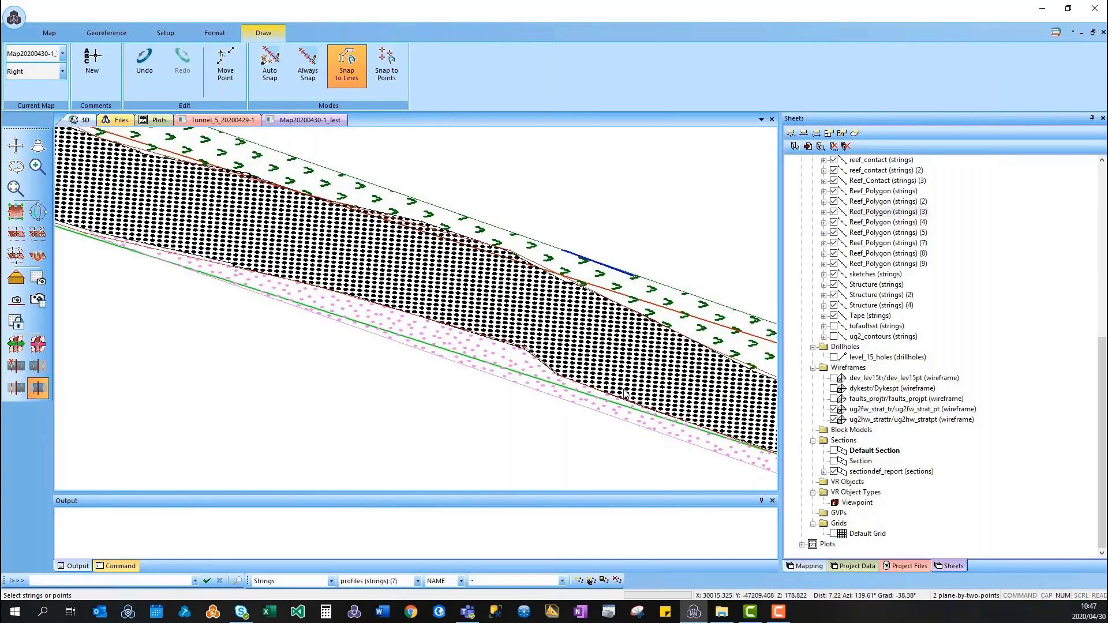
pyautogui.moveTo(625, 392); pyautogui.dragTo(636, 386, button='middle')
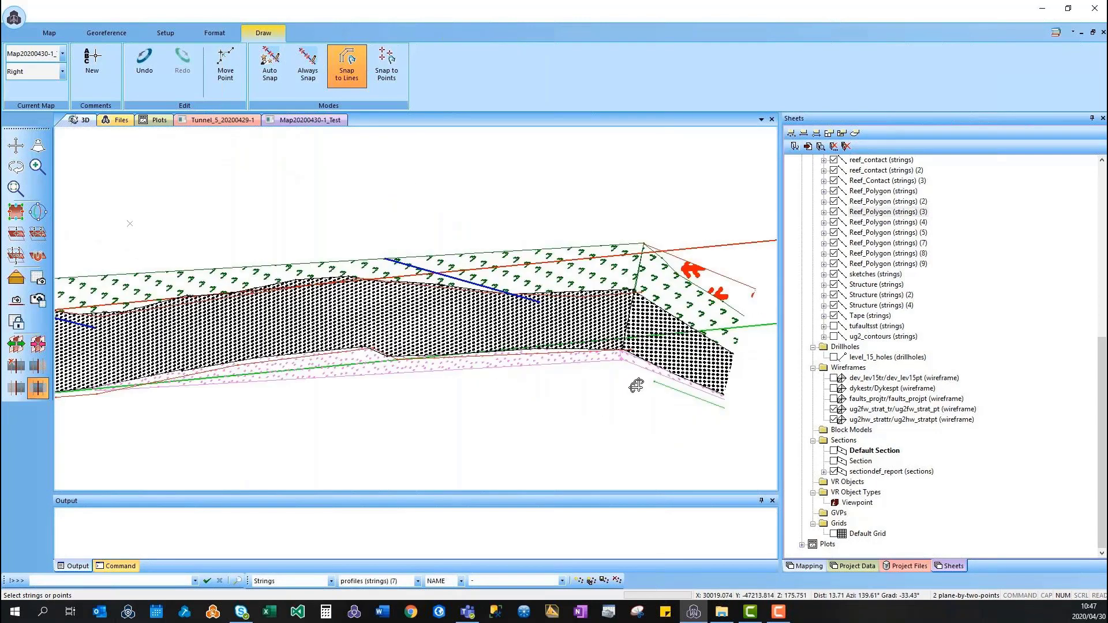
pyautogui.click(16, 365)
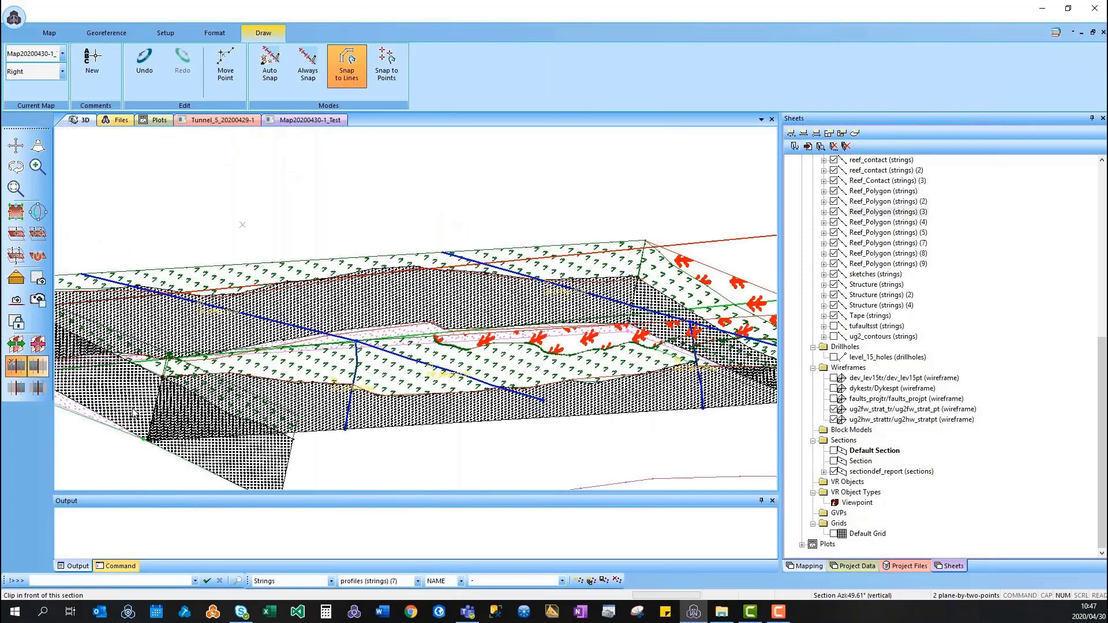
pyautogui.moveTo(134, 413); pyautogui.dragTo(524, 406, button='middle')
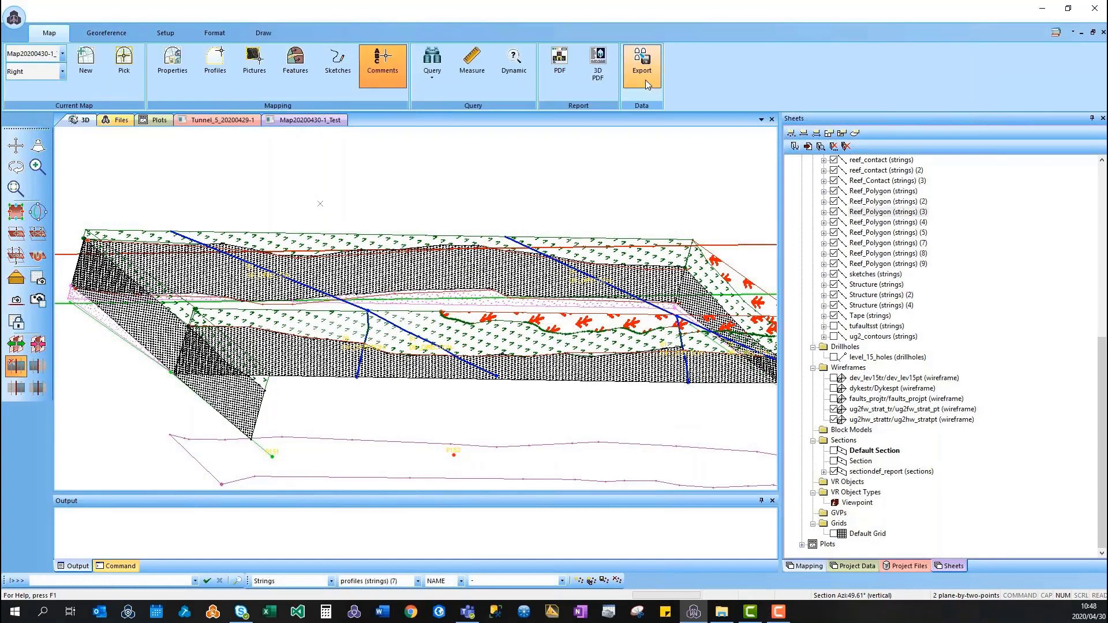
# - Export the Features map data for 14_Shaft, Level_15, between 2020/04/22 and 2020/04/29 to external files, overwriting the existing ones
pyautogui.click(645, 80)
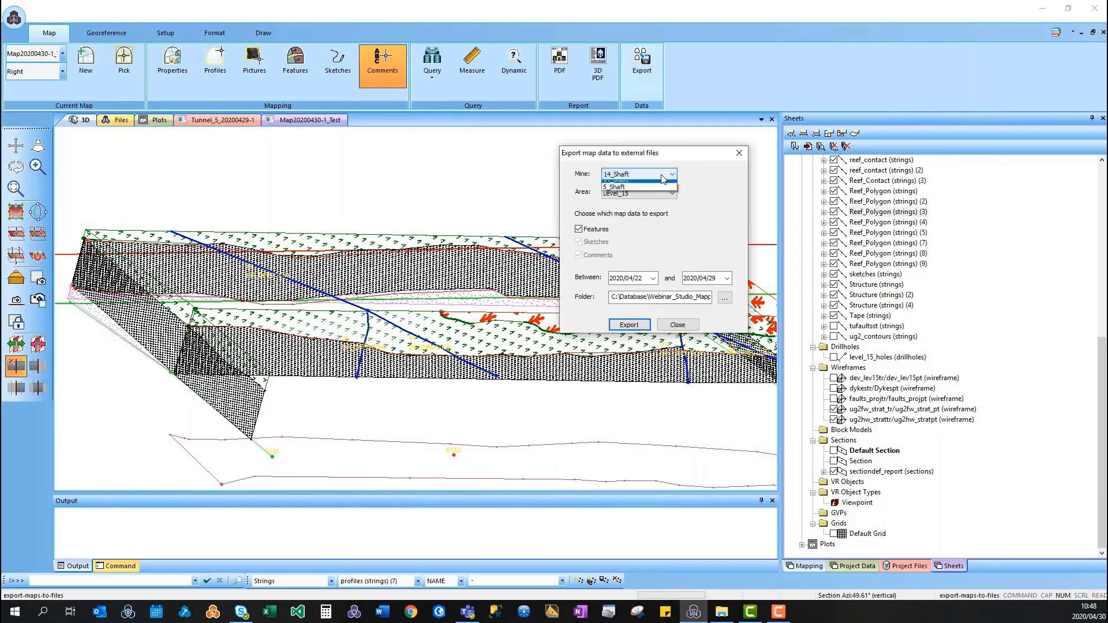
pyautogui.click(655, 195)
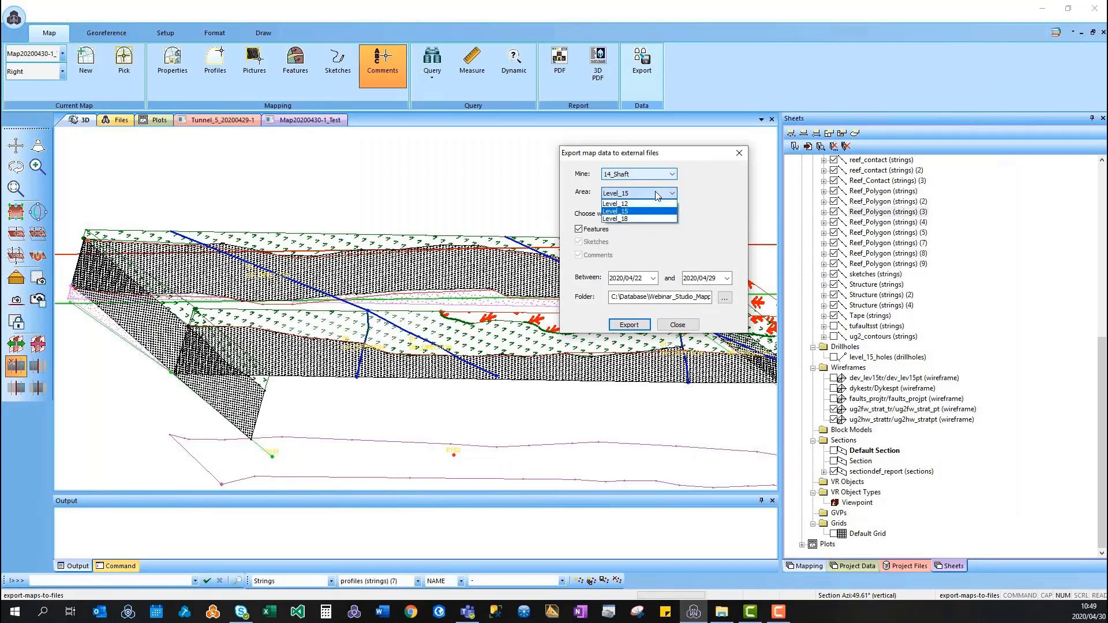
pyautogui.click(657, 221)
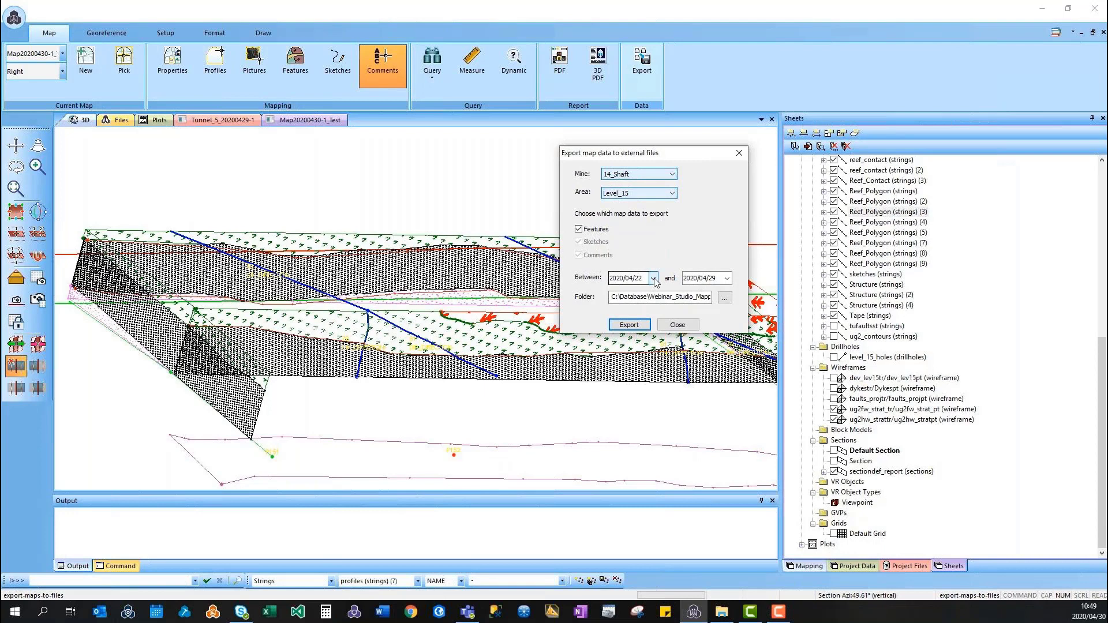
pyautogui.click(728, 280)
pyautogui.click(728, 280)
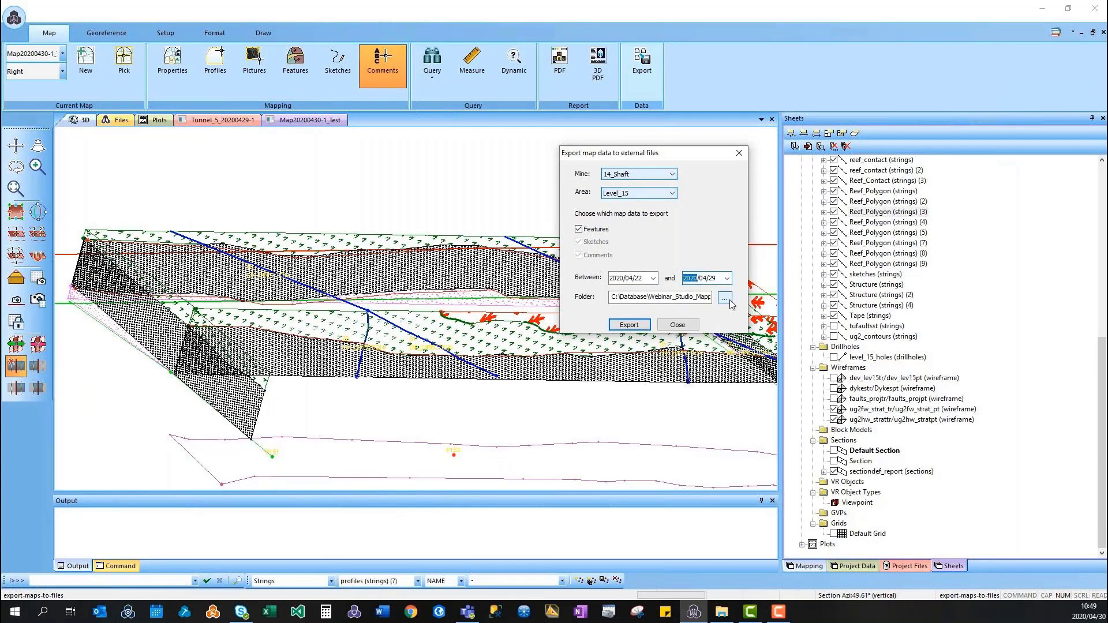
pyautogui.click(630, 326)
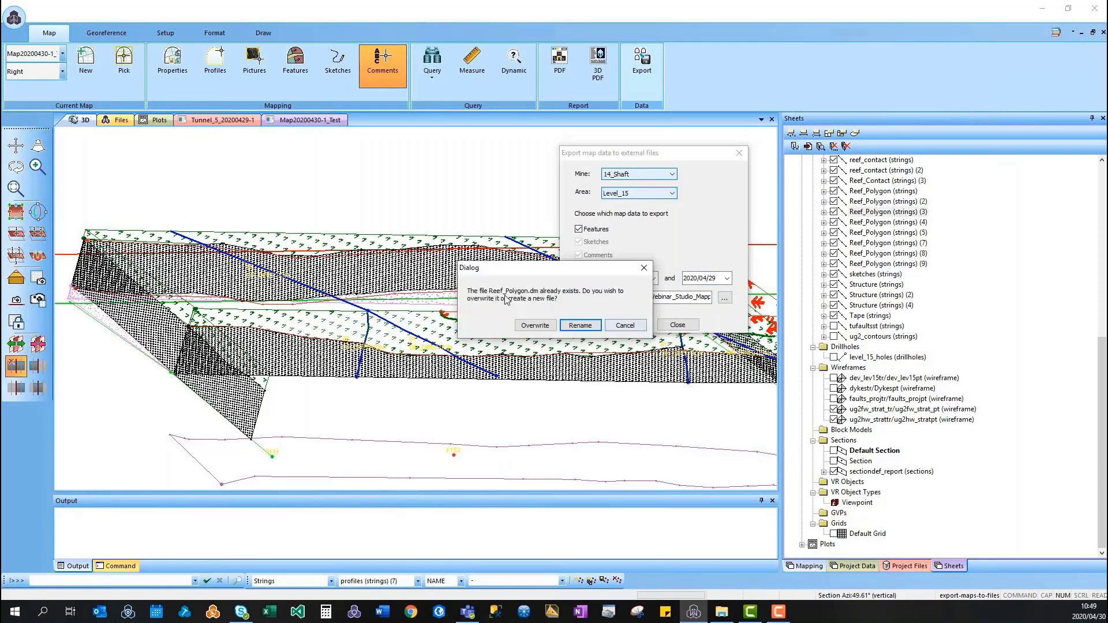
pyautogui.click(538, 326)
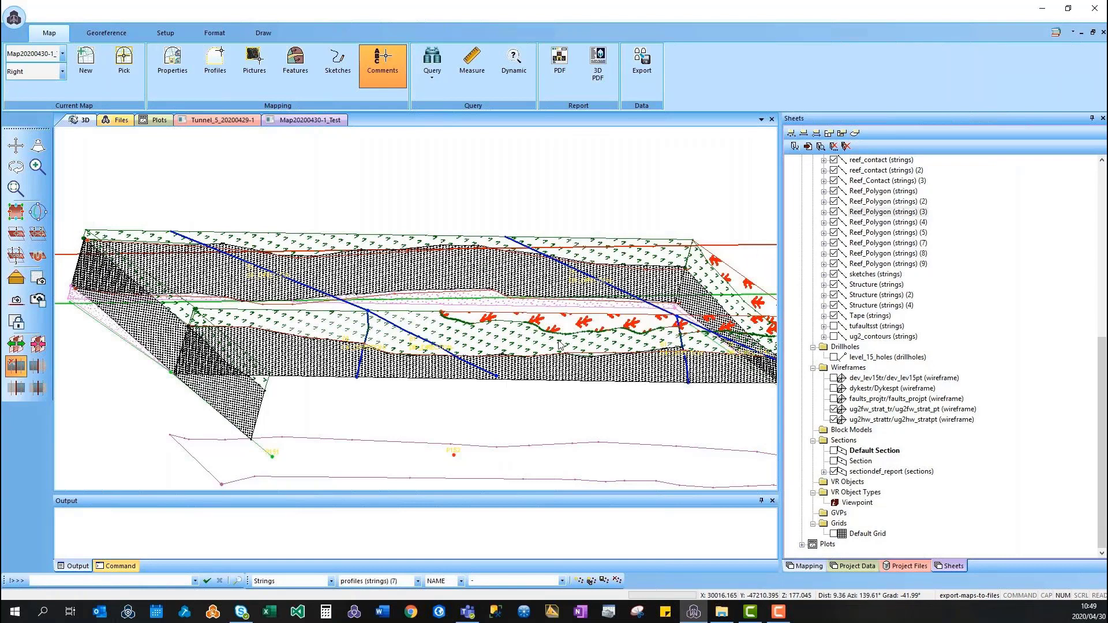
# - Switch to File Explorer, go to the Mapper project's Export folder and open Reef_Contact.dm in the table editor
pyautogui.click(722, 611)
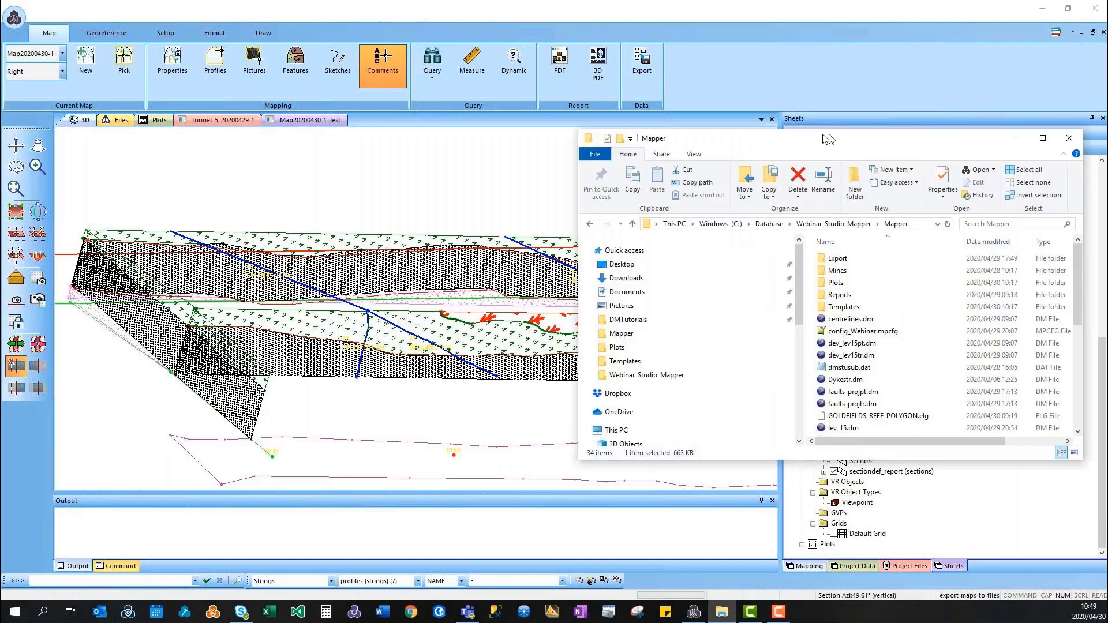
pyautogui.moveTo(824, 135); pyautogui.dragTo(782, 130)
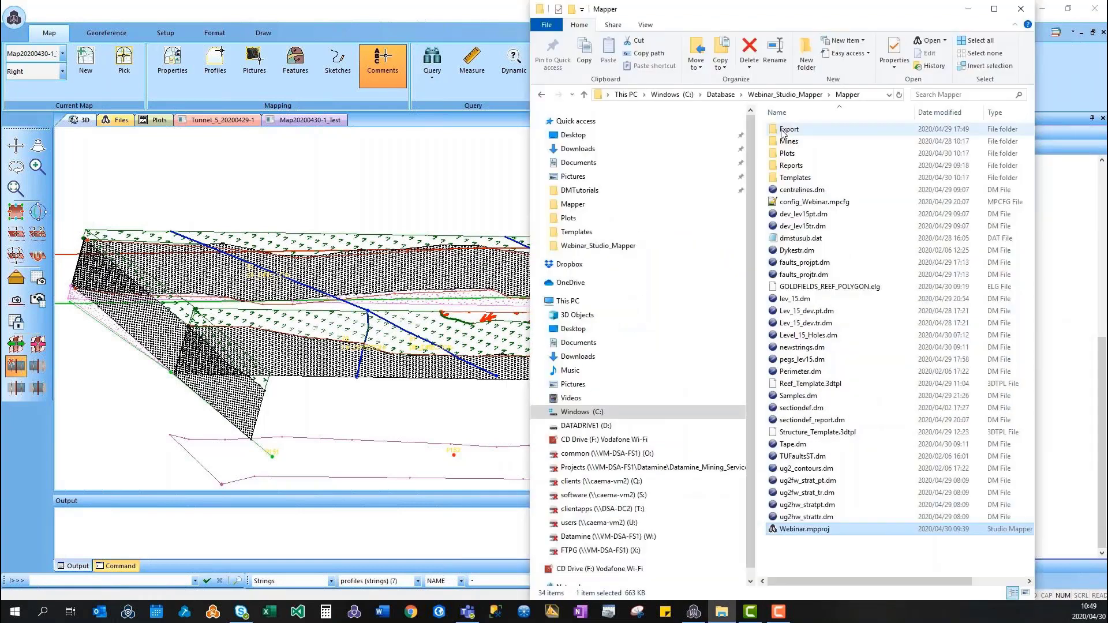
pyautogui.doubleClick(787, 129)
pyautogui.doubleClick(813, 17)
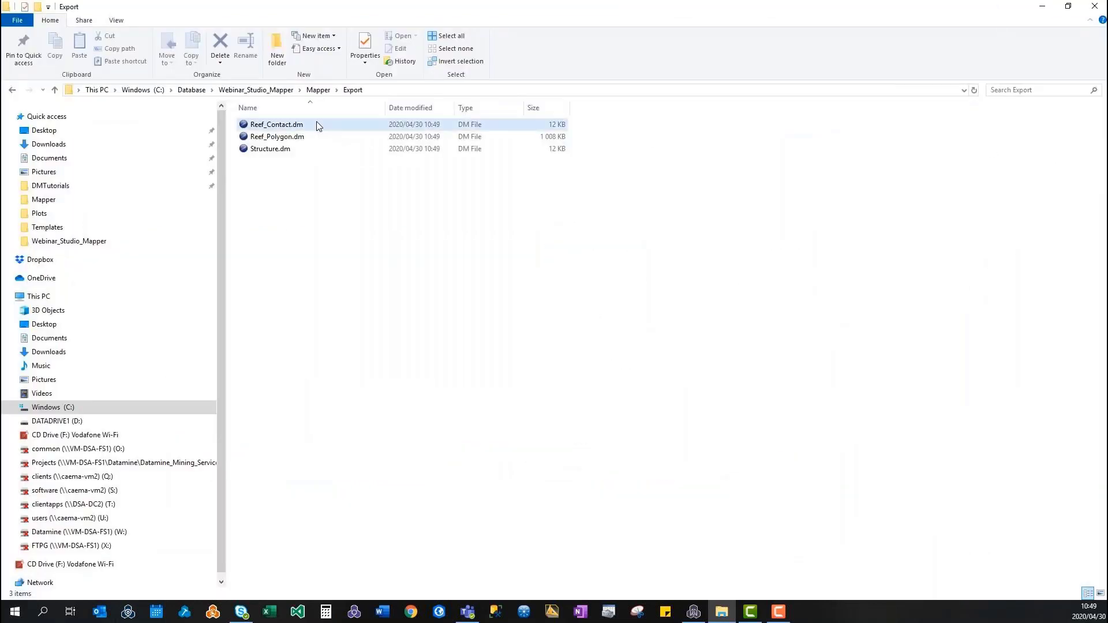
pyautogui.doubleClick(289, 125)
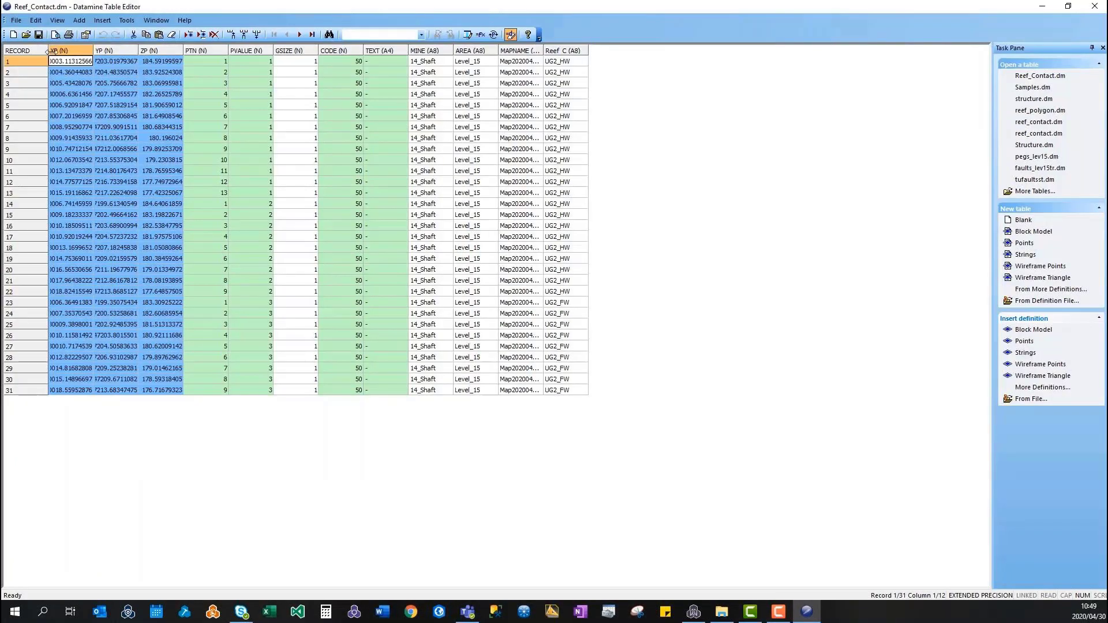
# - Examine the coordinate, MINE and AREA columns of the reef contact table and widen the MAPNAME and Reef_C columns
pyautogui.click(62, 51)
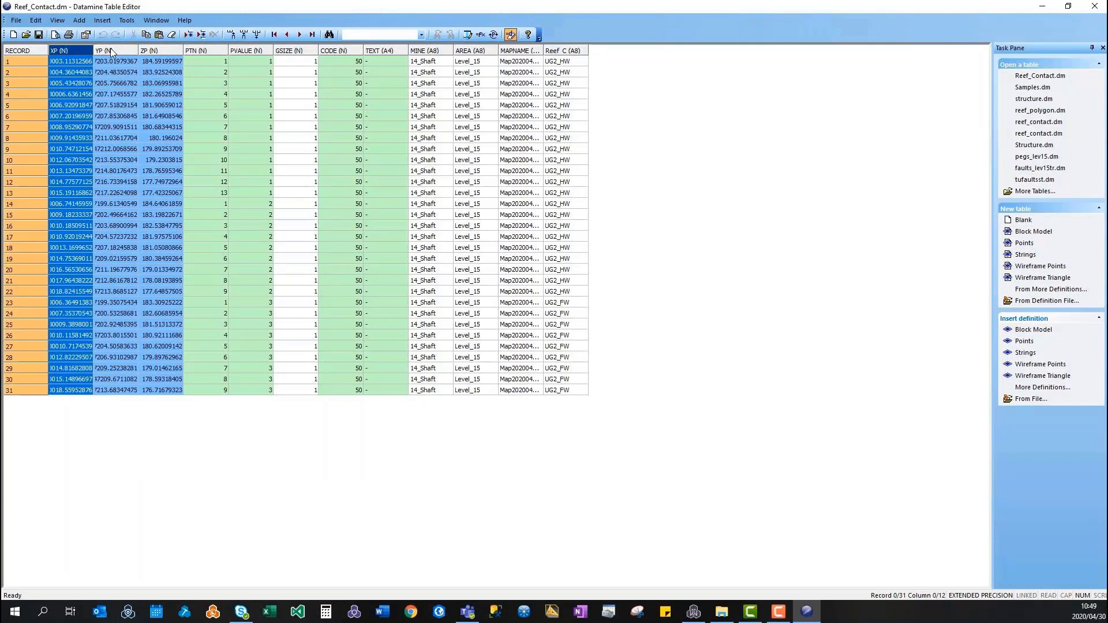
pyautogui.moveTo(111, 52); pyautogui.dragTo(165, 51)
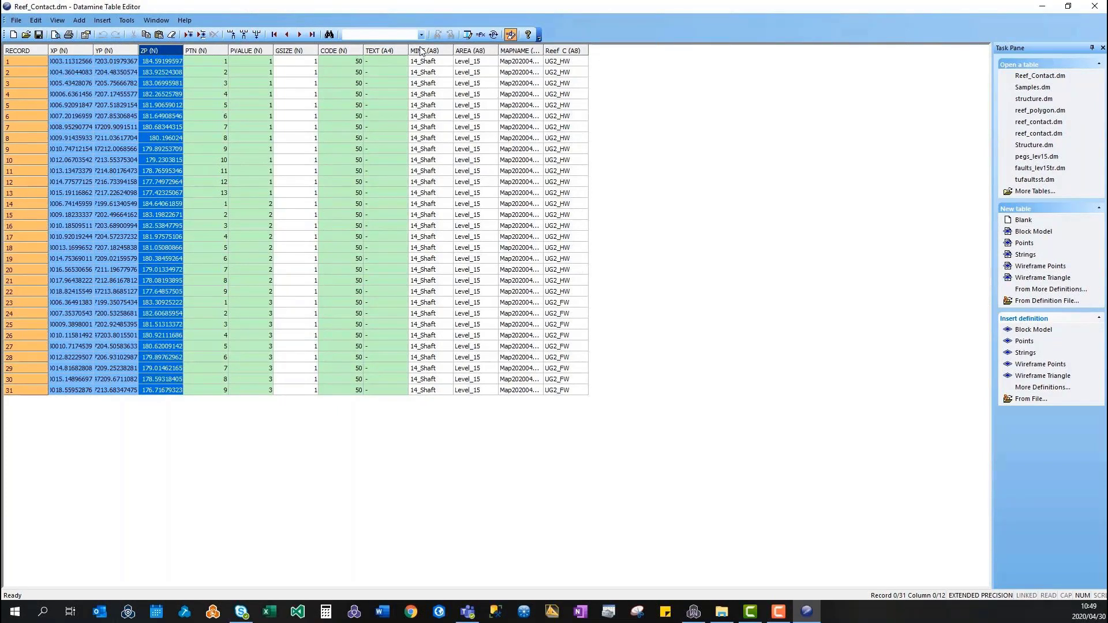
pyautogui.click(420, 50)
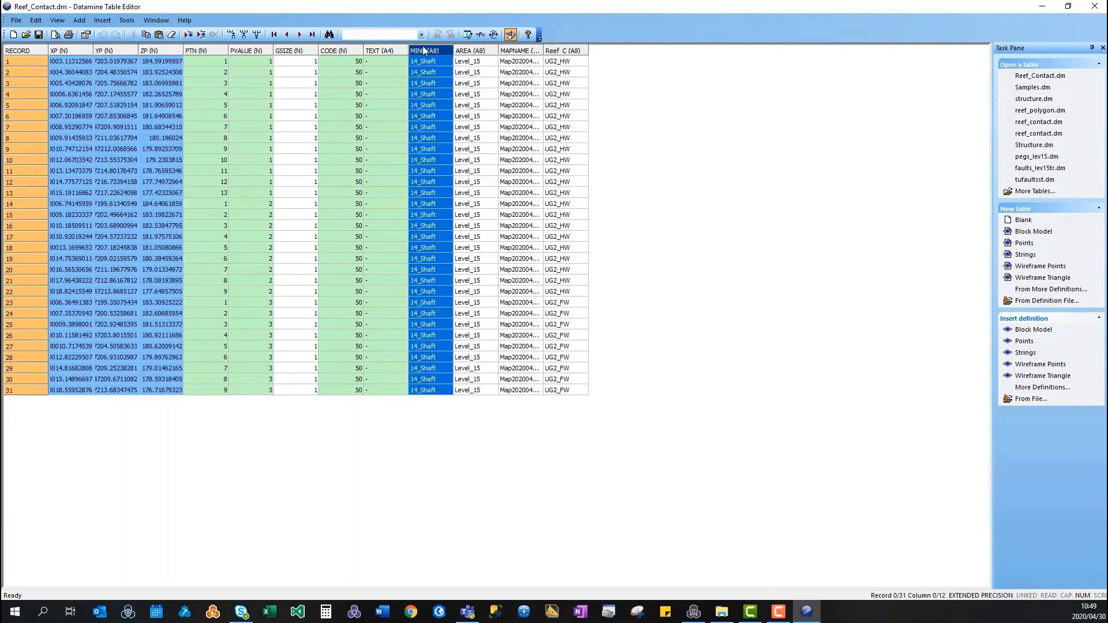
pyautogui.click(465, 51)
pyautogui.moveTo(543, 51); pyautogui.dragTo(569, 51)
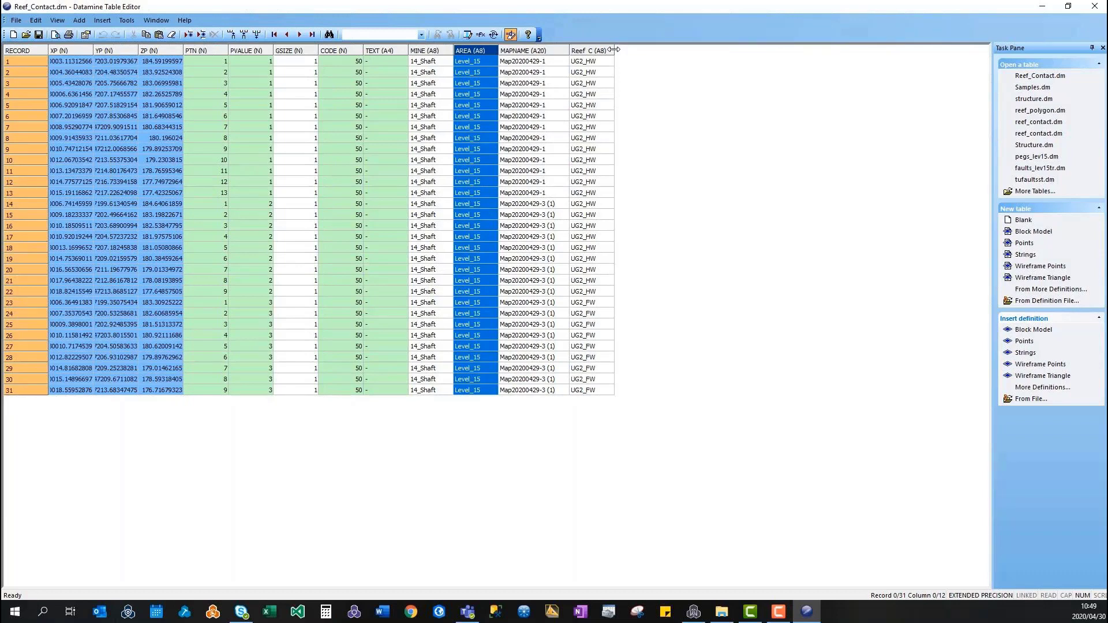
pyautogui.moveTo(613, 51); pyautogui.dragTo(645, 51)
# - Examine the hanging wall and footwall codes across the records in the Reef_C column
pyautogui.click(588, 73)
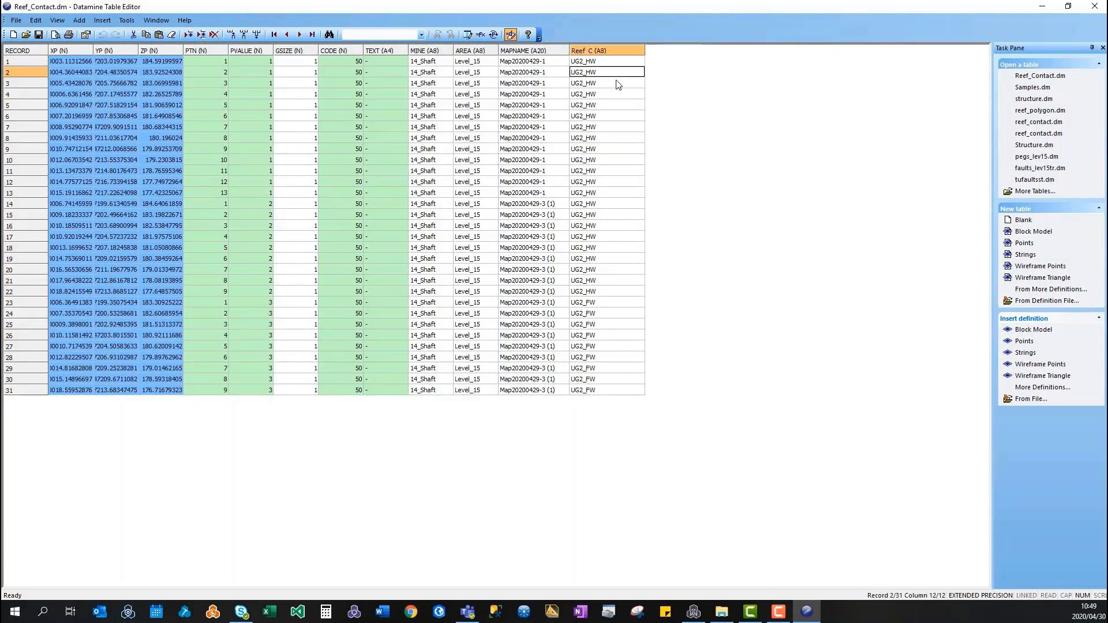
pyautogui.press('Left')
pyautogui.press('Left')
pyautogui.press('Left')
pyautogui.press('Left')
pyautogui.press('Left')
pyautogui.press('Left')
pyautogui.hotkey('shift', 'Down')
pyautogui.hotkey('shift', 'Down')
pyautogui.hotkey('shift', 'Down')
pyautogui.hotkey('shift', 'Down')
pyautogui.hotkey('shift', 'Down')
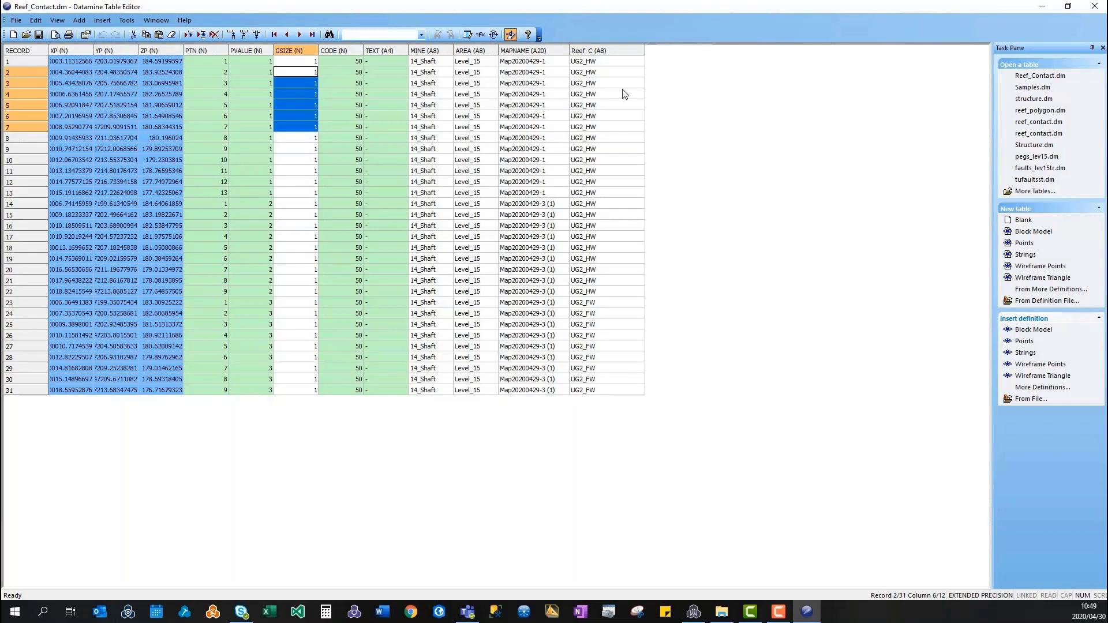
pyautogui.moveTo(623, 91); pyautogui.dragTo(609, 248)
pyautogui.click(605, 296)
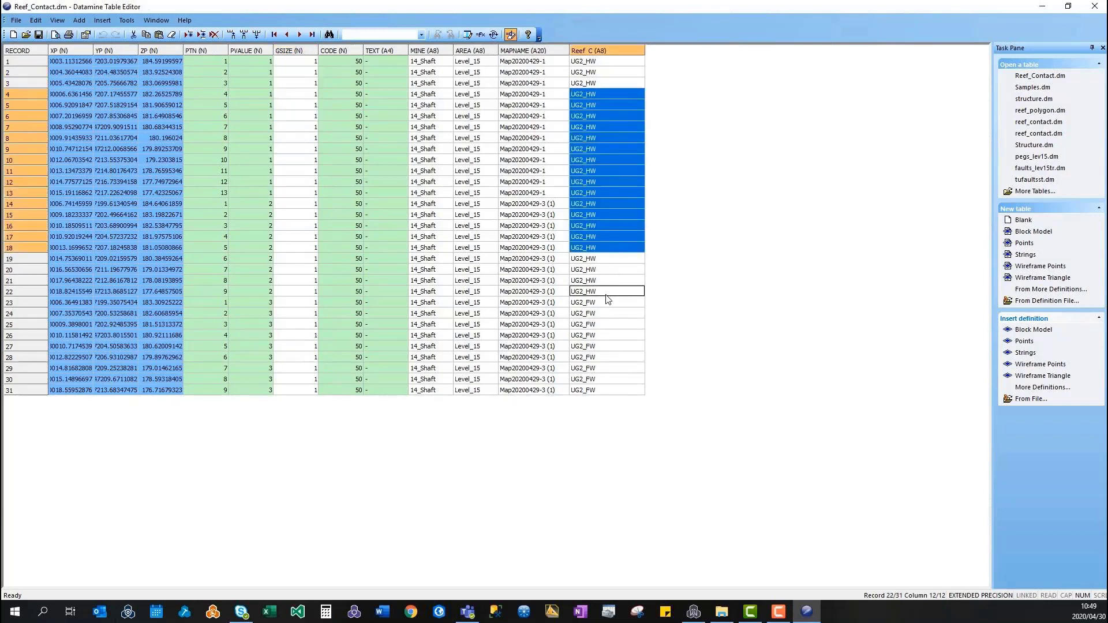
pyautogui.moveTo(607, 301); pyautogui.dragTo(606, 390)
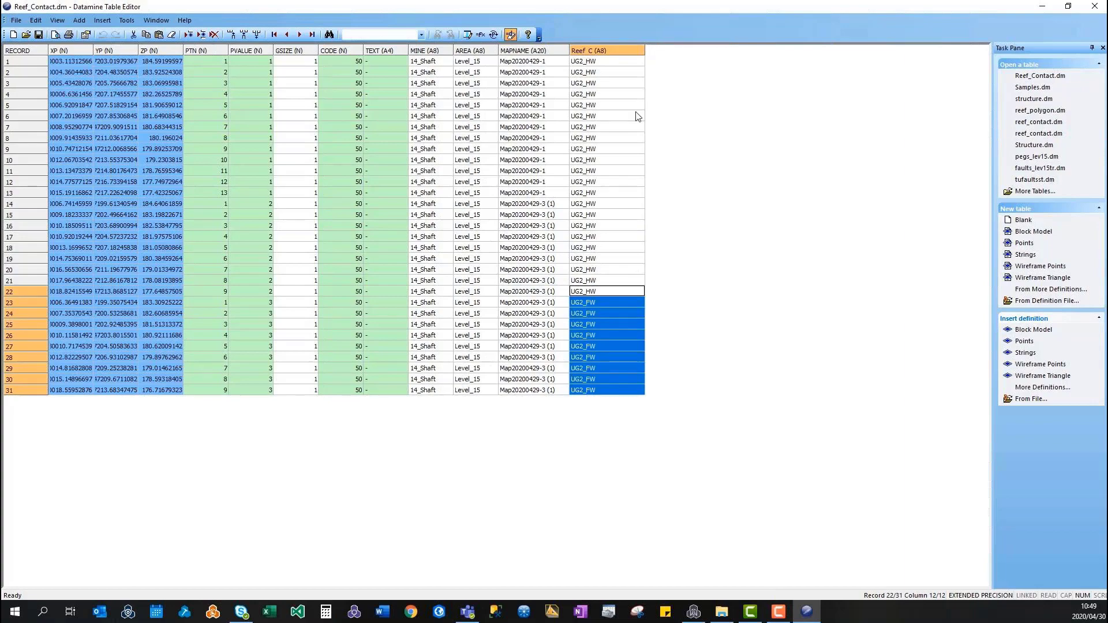
# - Close the Reef_Contact table and switch to the Mapping_data project in Studio RM
pyautogui.moveTo(689, 6); pyautogui.dragTo(625, 50)
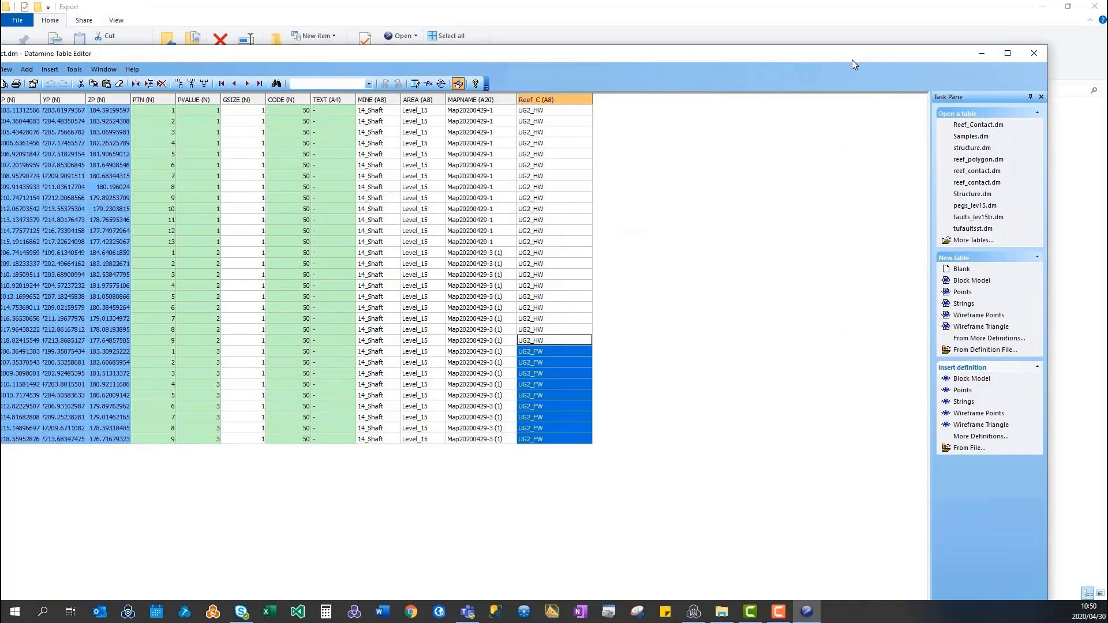
pyautogui.click(1037, 53)
pyautogui.doubleClick(456, 148)
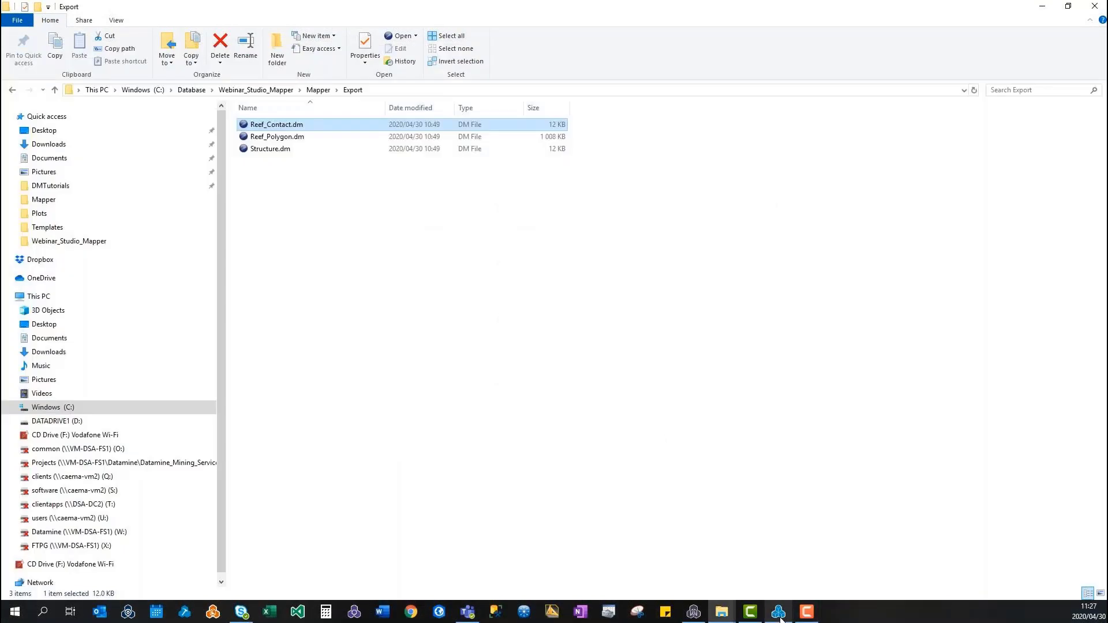
pyautogui.click(779, 617)
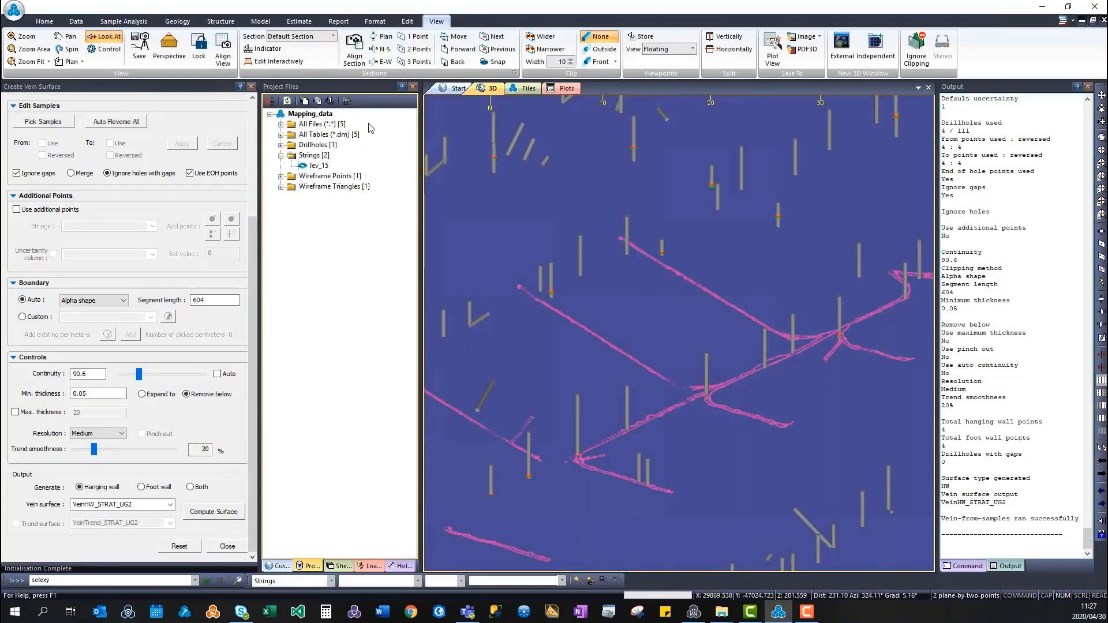
# - Add reef_contact.dm from the Webinar_Studio_Mapper folder to the Mapping_data project files
pyautogui.click(47, 22)
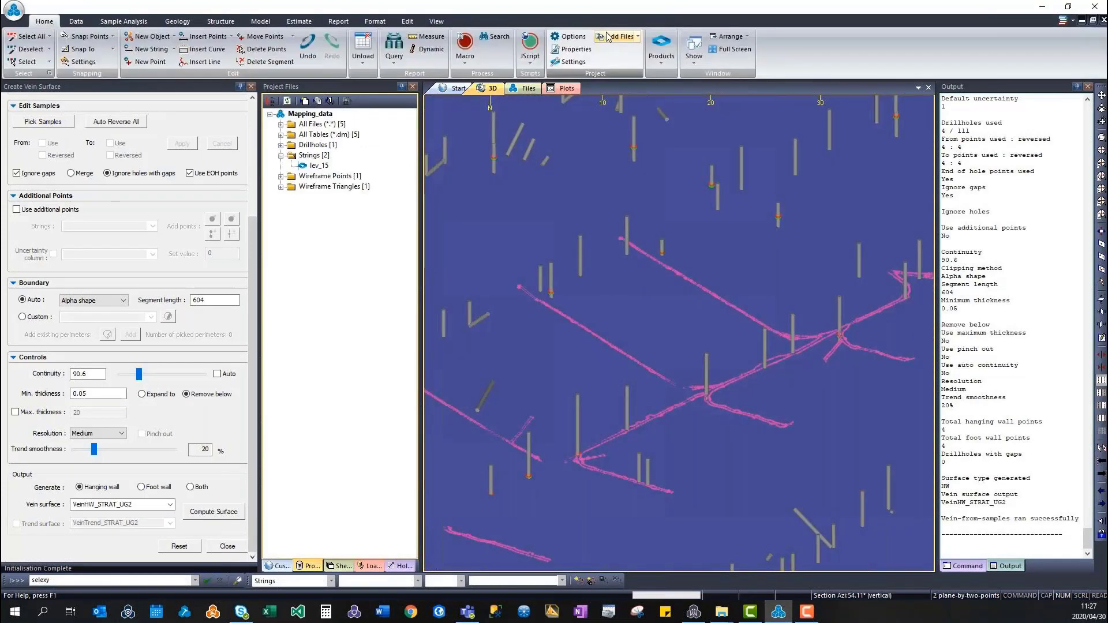
pyautogui.click(608, 37)
pyautogui.click(199, 27)
pyautogui.scroll(-10, 193, 241)
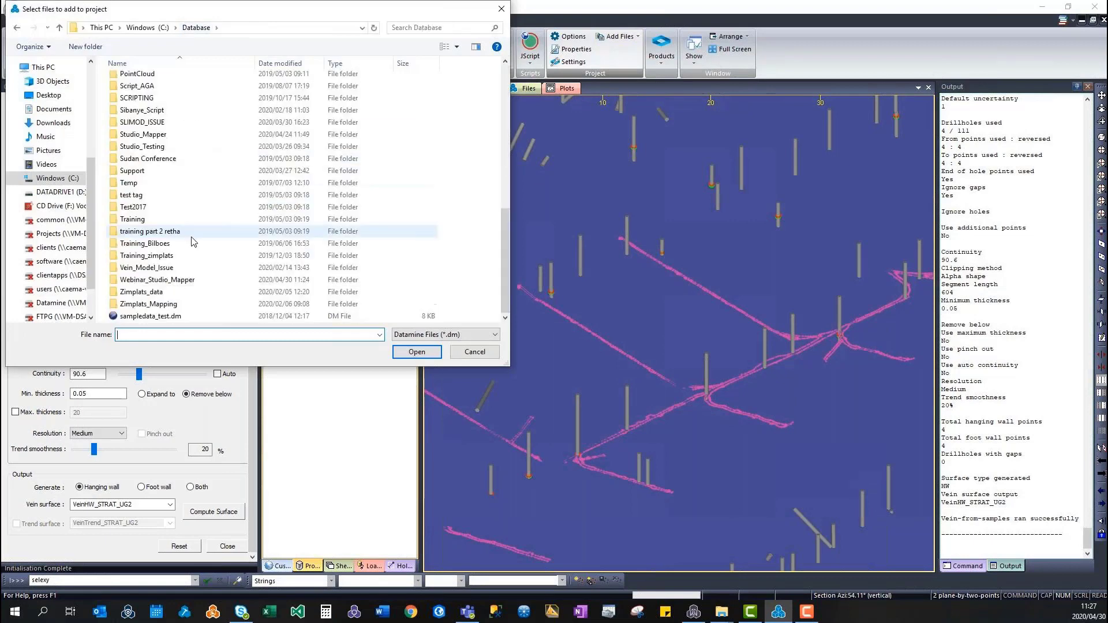
pyautogui.click(169, 281)
pyautogui.doubleClick(170, 281)
pyautogui.click(176, 264)
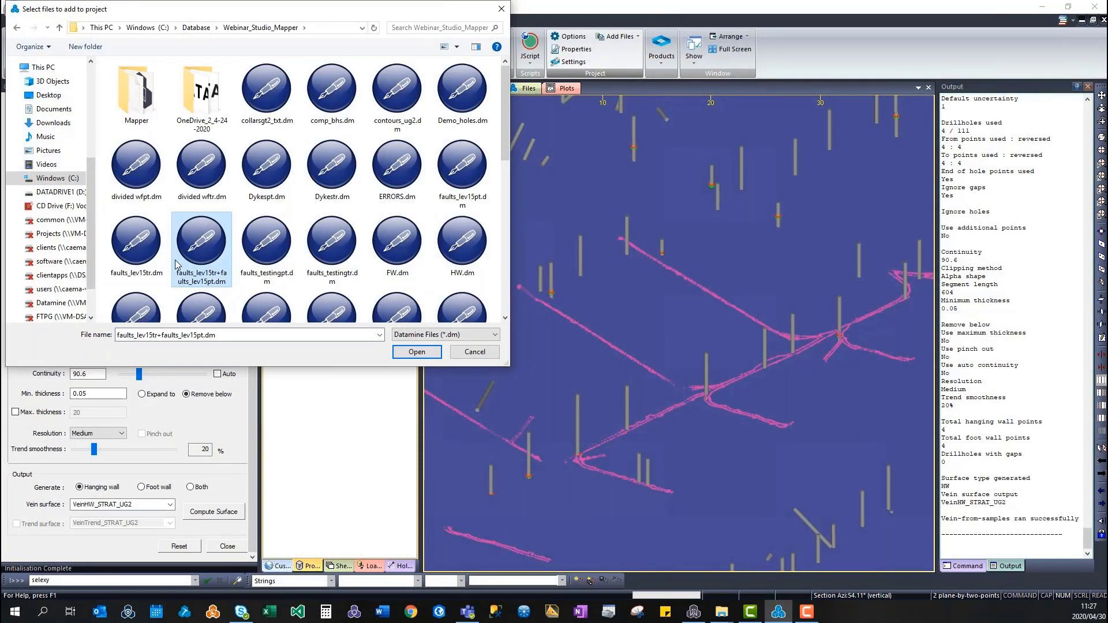
pyautogui.scroll(-5, 176, 264)
pyautogui.click(153, 81)
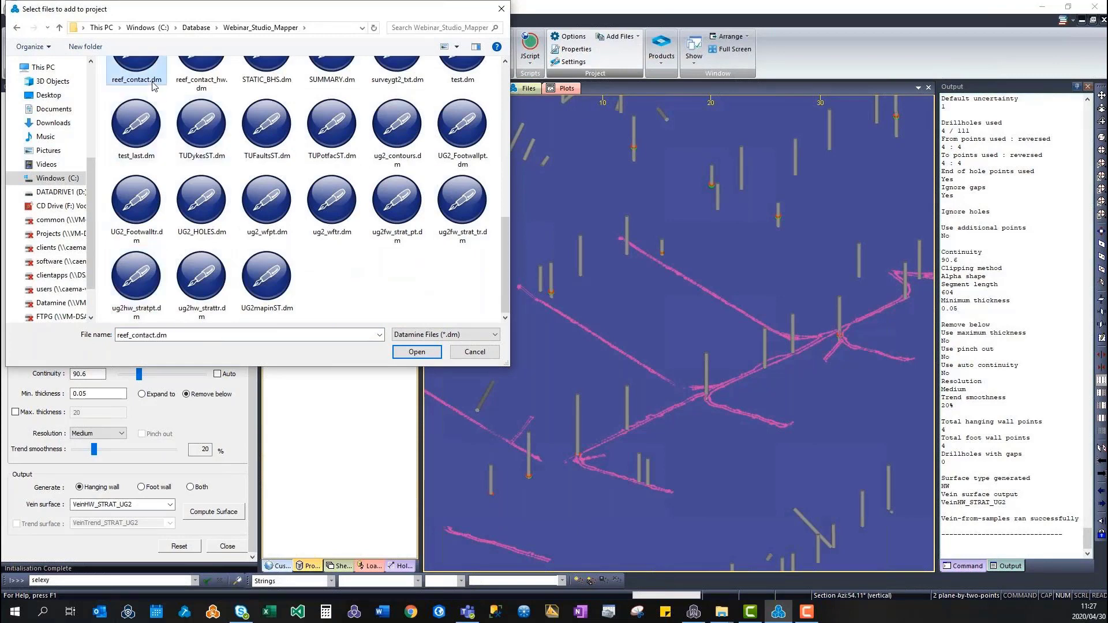
pyautogui.doubleClick(153, 83)
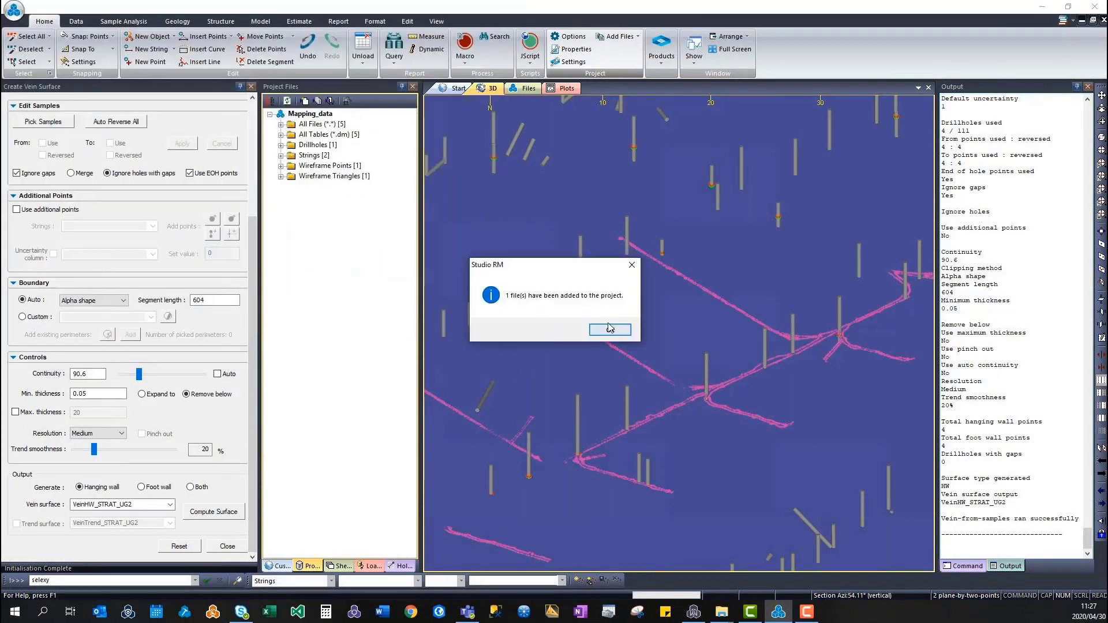
# - Load the reef_contact strings into the 3D view and show them in section against the vein surface
pyautogui.click(609, 329)
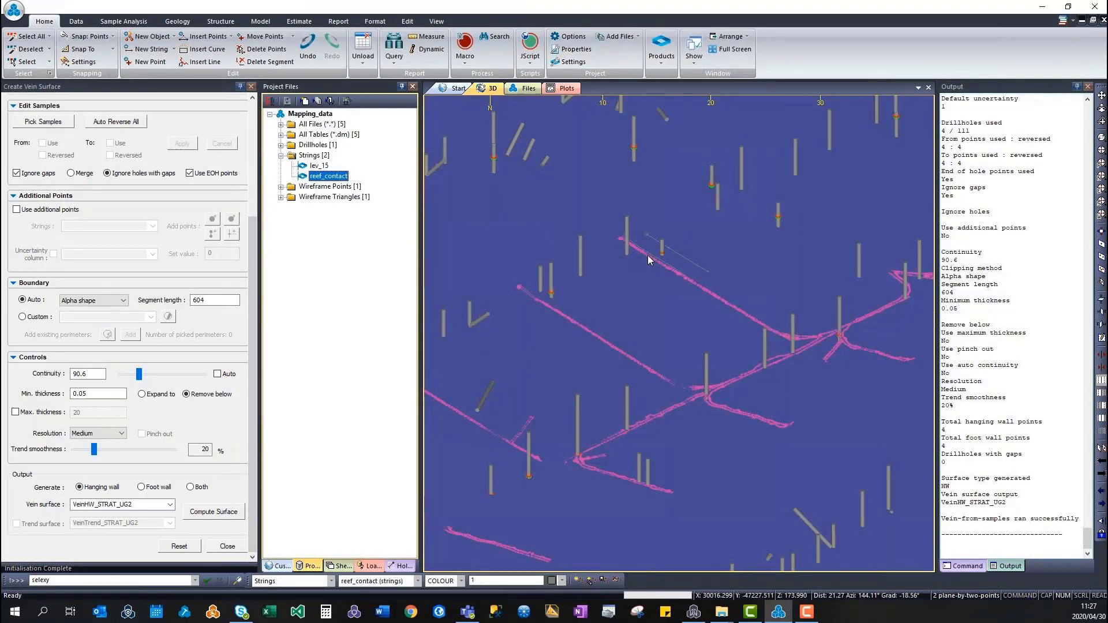
pyautogui.click(1099, 419)
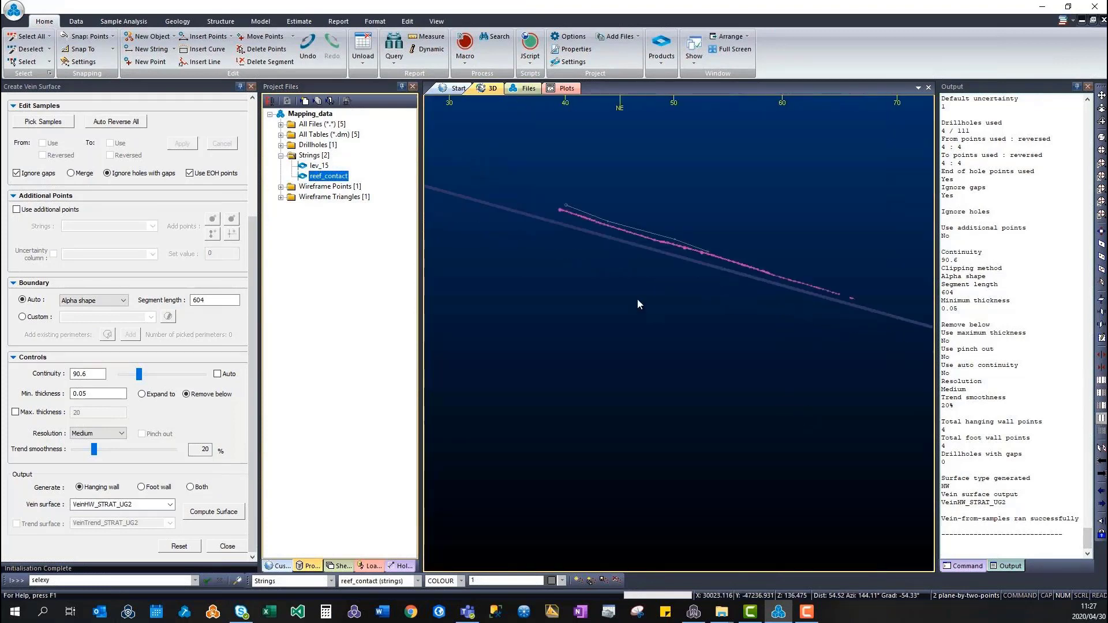
pyautogui.scroll(2, 637, 299)
pyautogui.moveTo(626, 274); pyautogui.dragTo(611, 394, button='middle')
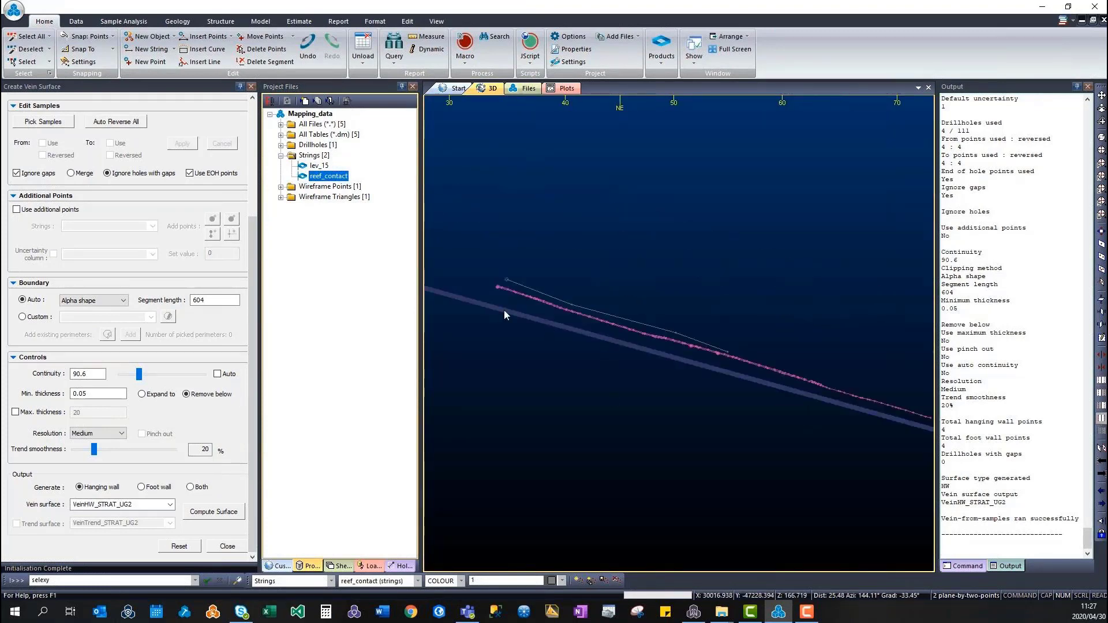
# - Compute the VeinHW_STRAT_UG2 hanging wall surface with the reef_contact strings used as additional points
pyautogui.click(184, 22)
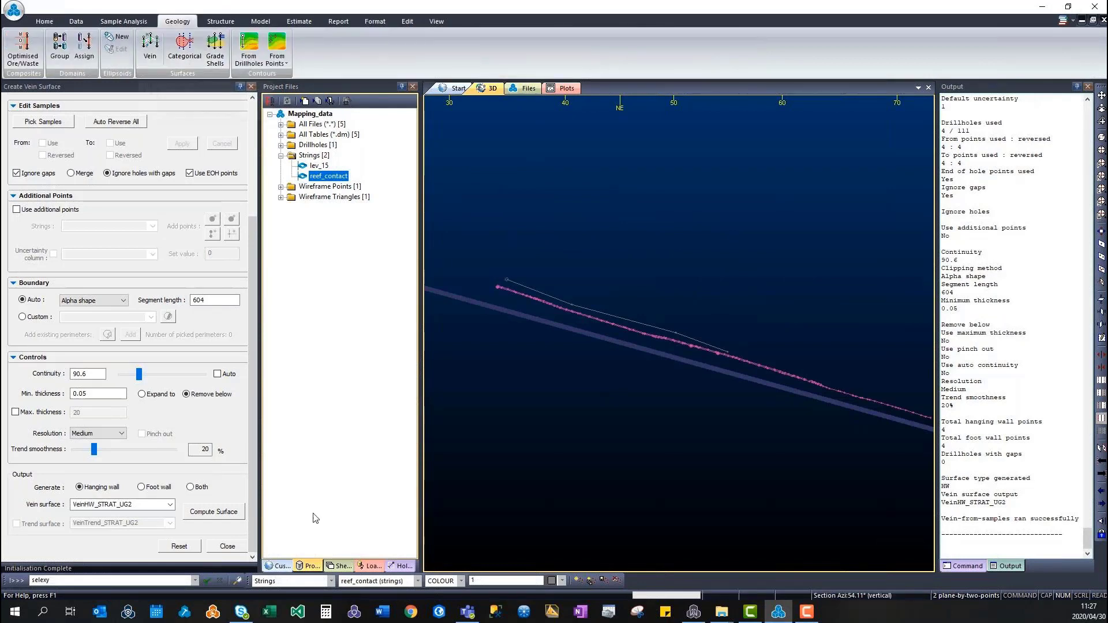
pyautogui.click(339, 566)
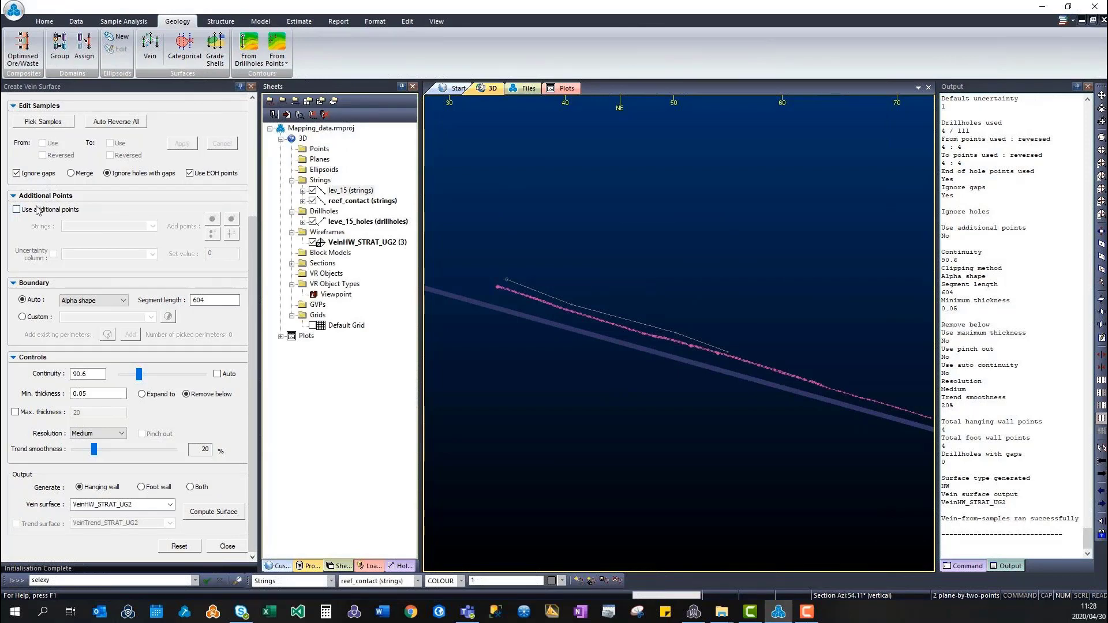
pyautogui.click(17, 209)
pyautogui.click(115, 225)
pyautogui.click(128, 247)
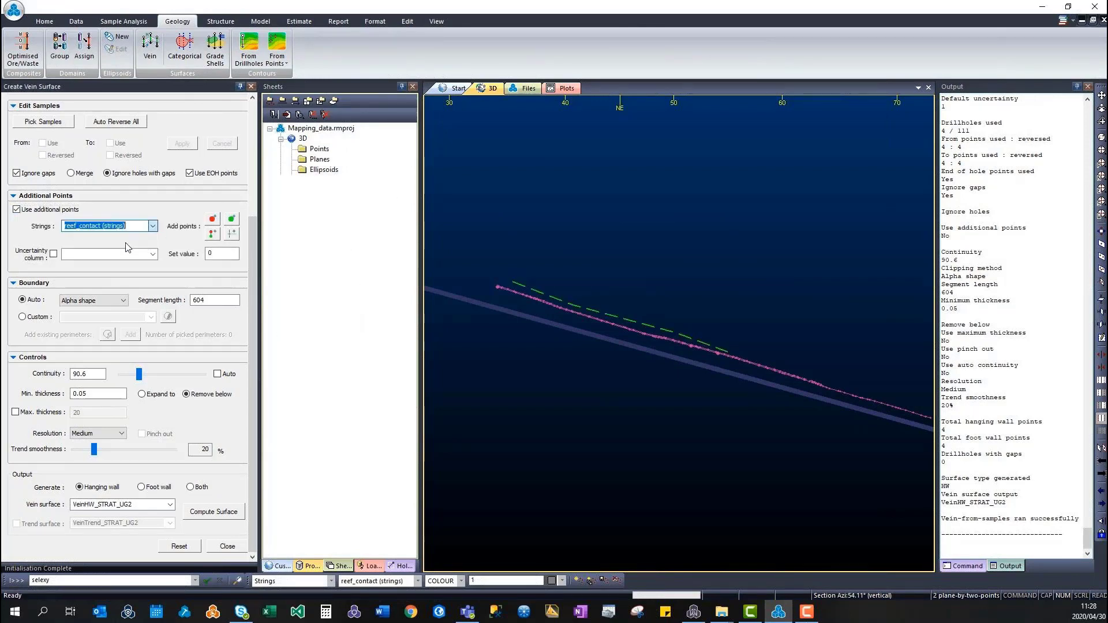
pyautogui.click(212, 219)
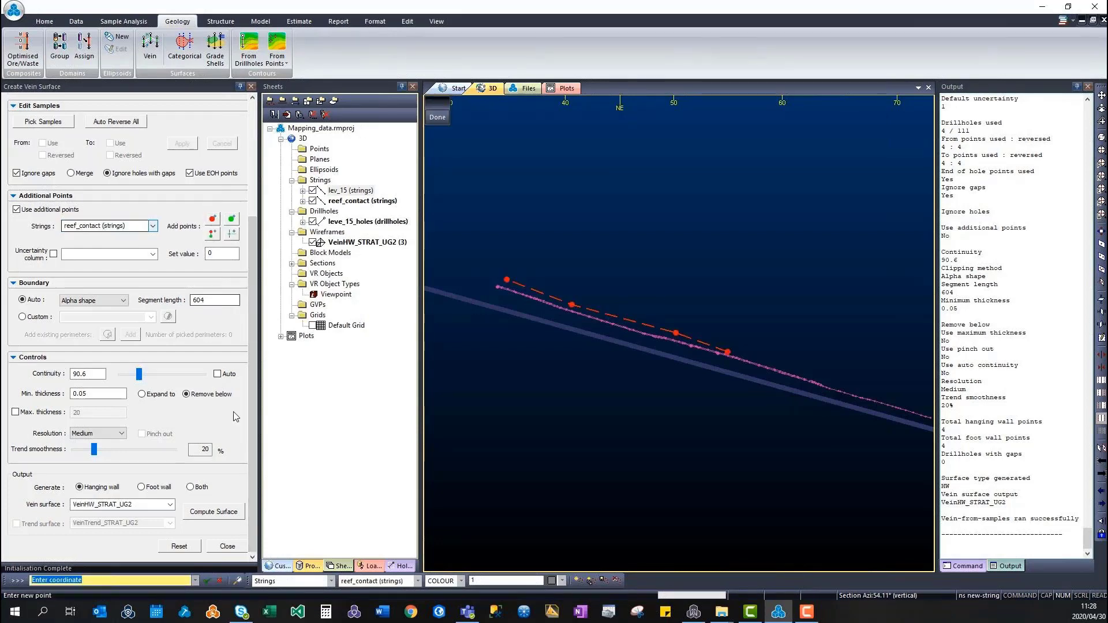
pyautogui.click(203, 512)
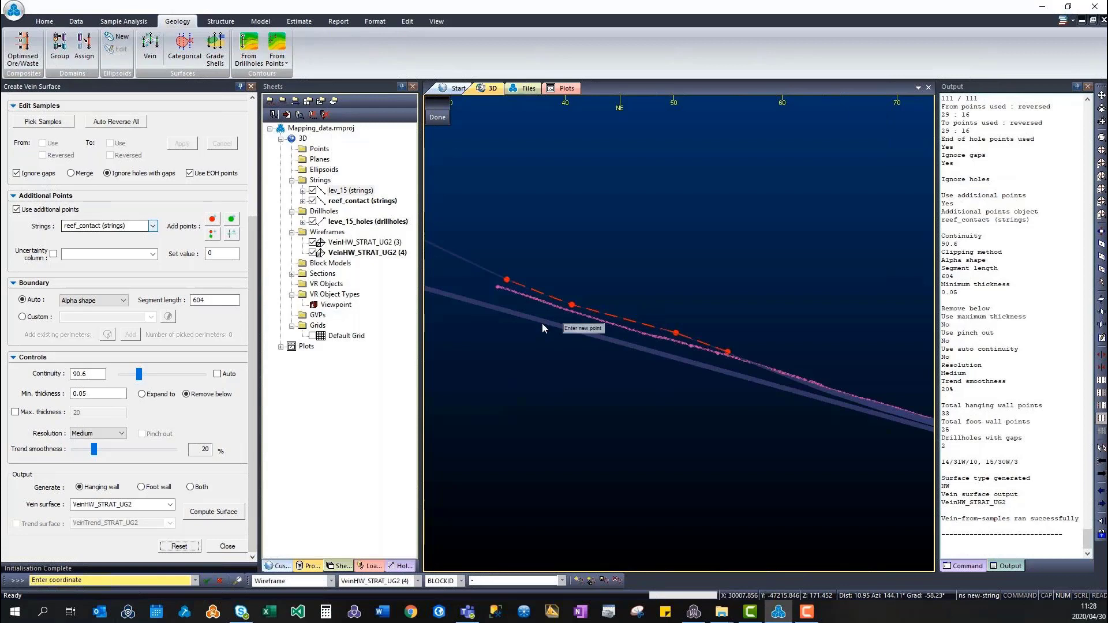
# - Hide the VeinHW_STRAT_UG2 (3) wireframe so only the new vein surface remains with the reef contacts
pyautogui.keyDown('shift'); pyautogui.moveTo(543, 327); pyautogui.dragTo(616, 323); pyautogui.keyUp('shift')
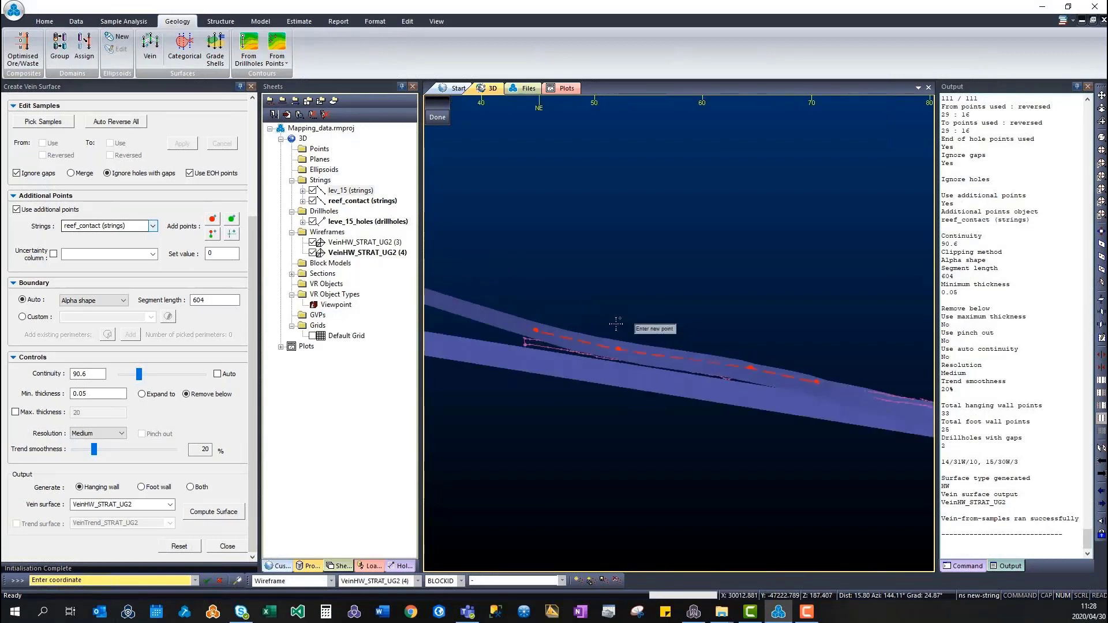
pyautogui.moveTo(728, 447)
pyautogui.keyDown('shift'); pyautogui.mouseDown(button='right')
pyautogui.moveTo(733, 470)
pyautogui.moveTo(744, 459)
pyautogui.mouseUp(button='right'); pyautogui.keyUp('shift')
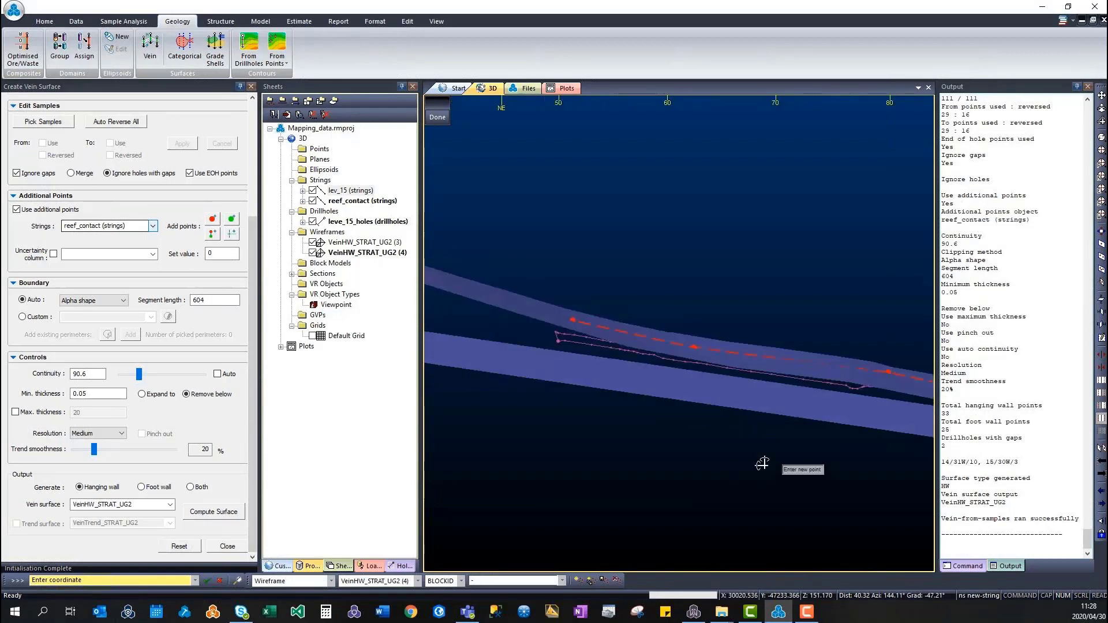
pyautogui.click(312, 242)
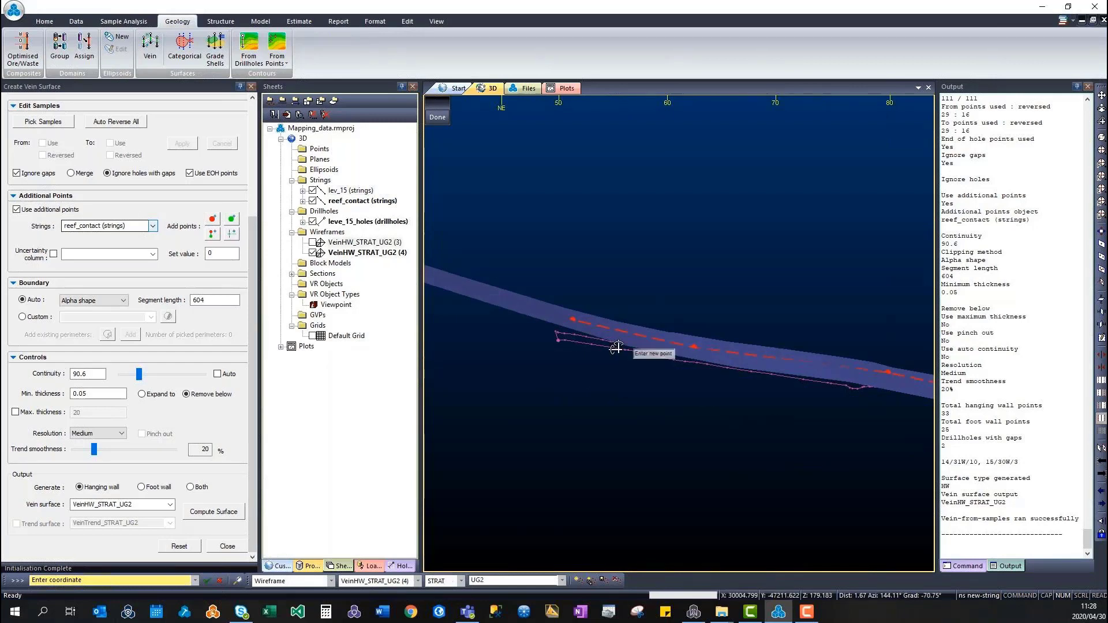
pyautogui.moveTo(617, 348); pyautogui.dragTo(749, 377, button='right')
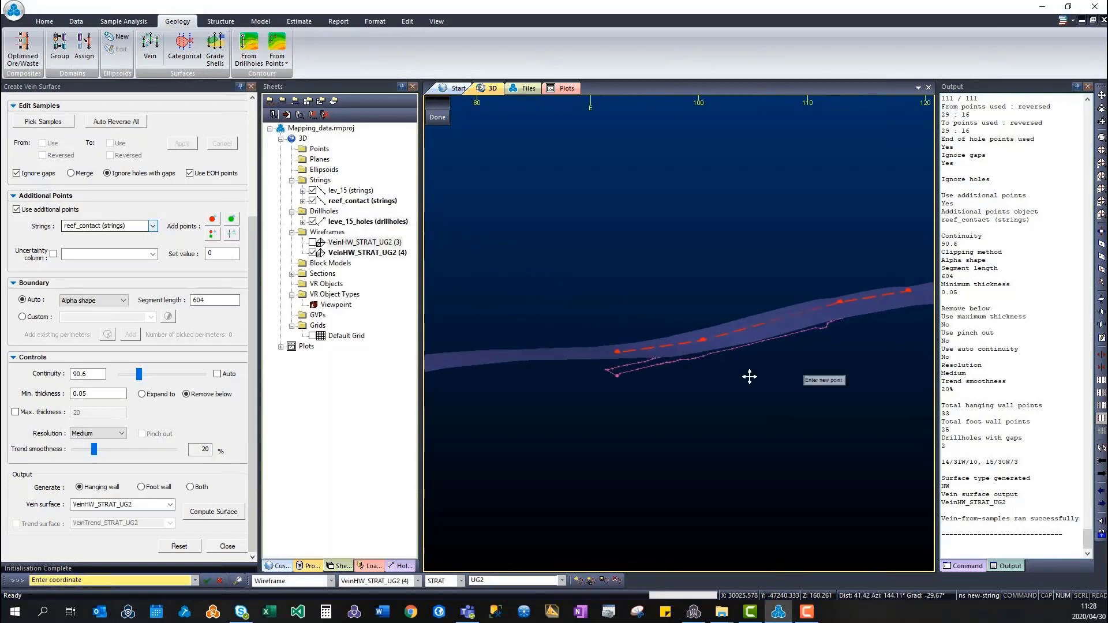
# - Examine how the recomputed vein surface follows the reef_contact strings in successive sections and in the unclipped view
pyautogui.click(1101, 462)
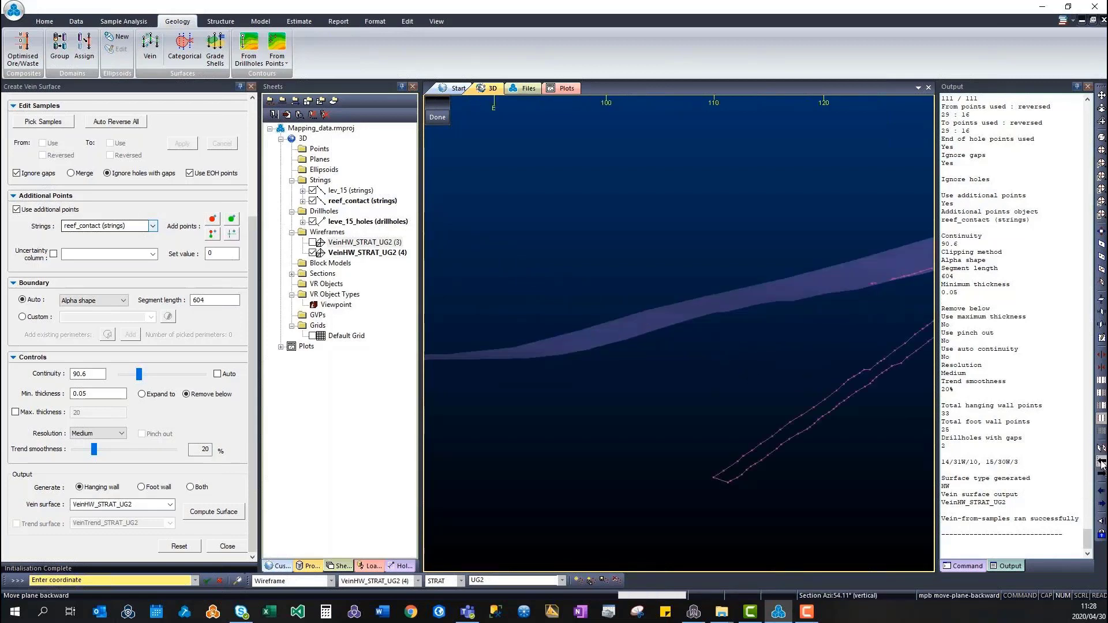
pyautogui.click(1101, 461)
pyautogui.click(1101, 461)
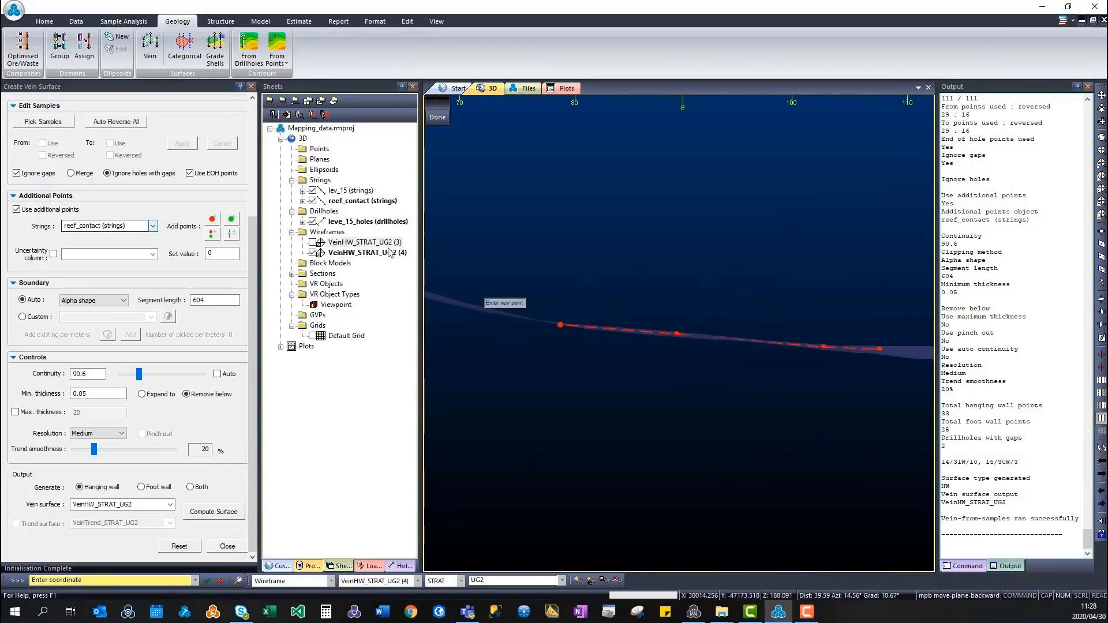
pyautogui.click(313, 200)
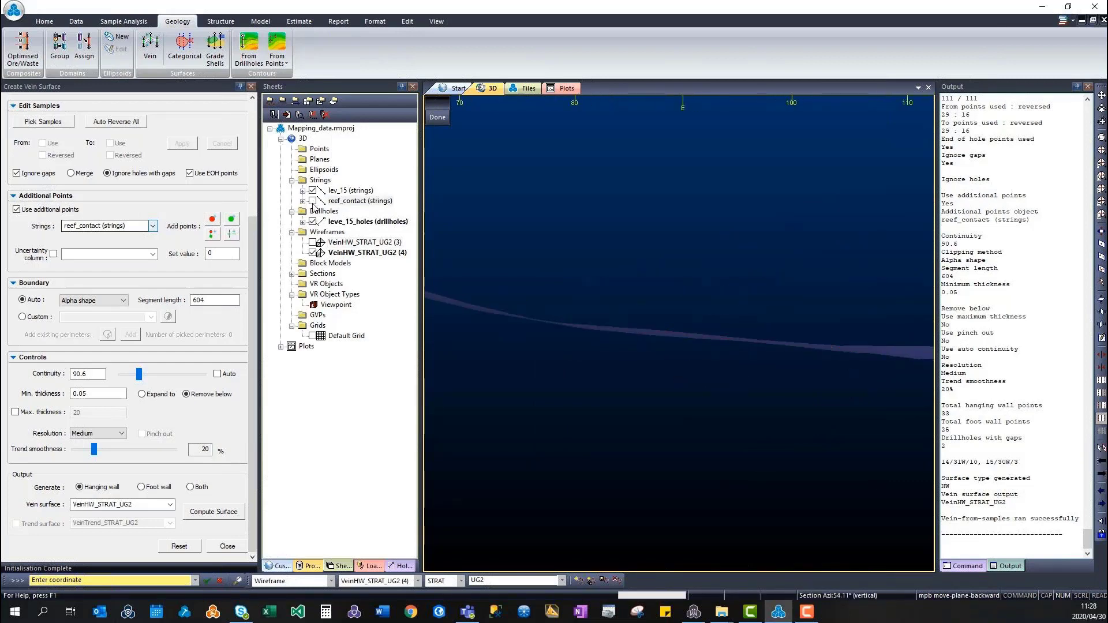
pyautogui.click(312, 200)
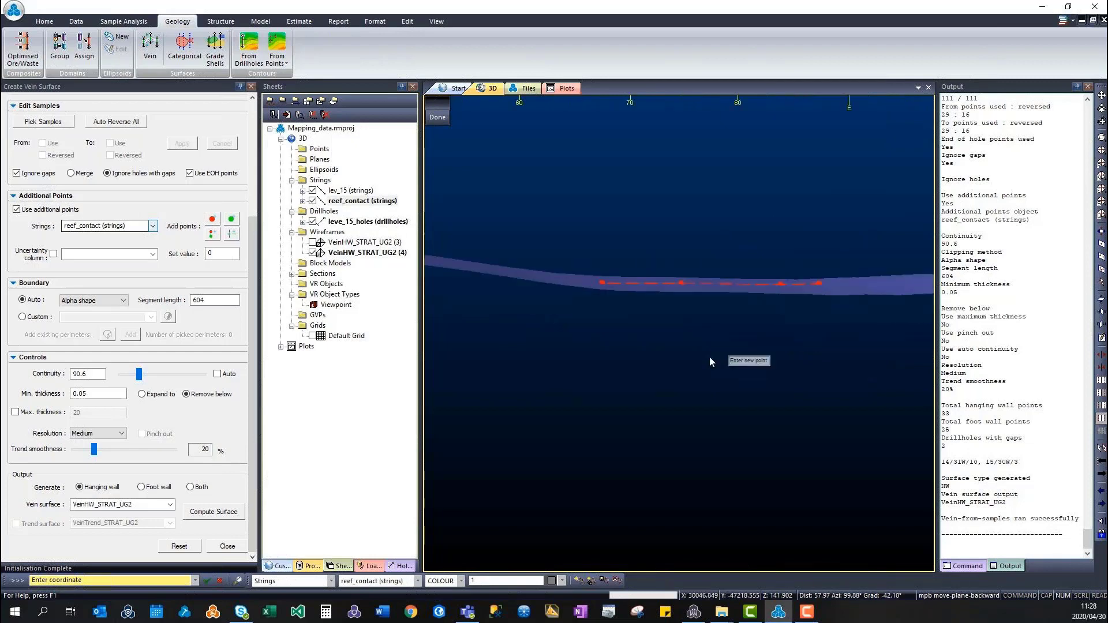
pyautogui.scroll(-2, 710, 358)
pyautogui.moveTo(658, 400); pyautogui.dragTo(650, 411, button='middle')
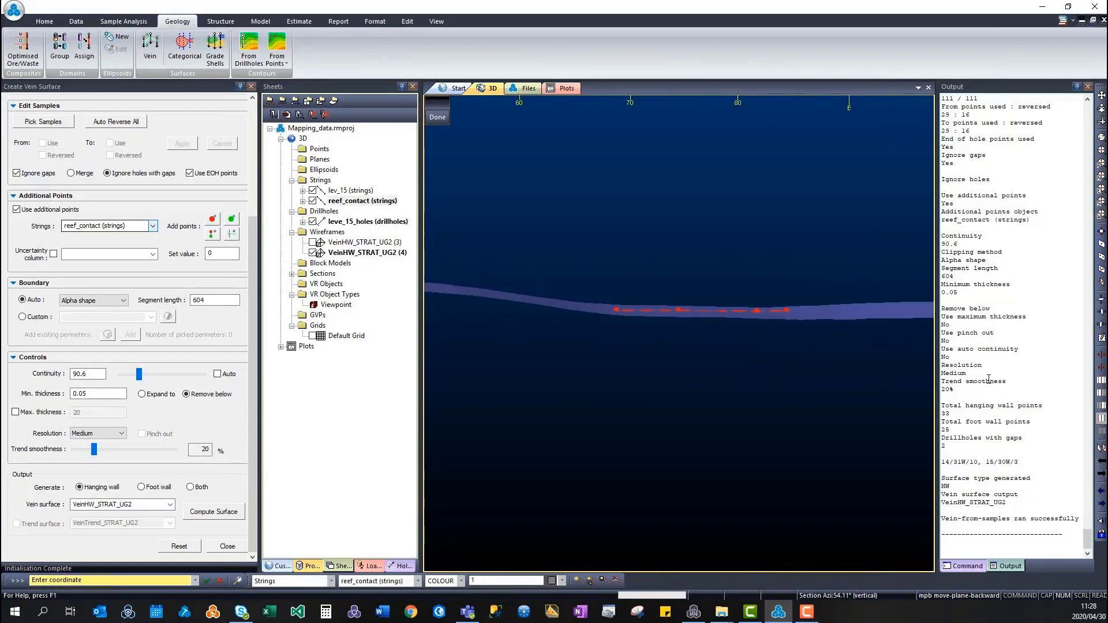
pyautogui.click(1101, 380)
pyautogui.keyDown('shift'); pyautogui.moveTo(852, 388); pyautogui.dragTo(709, 586); pyautogui.keyUp('shift')
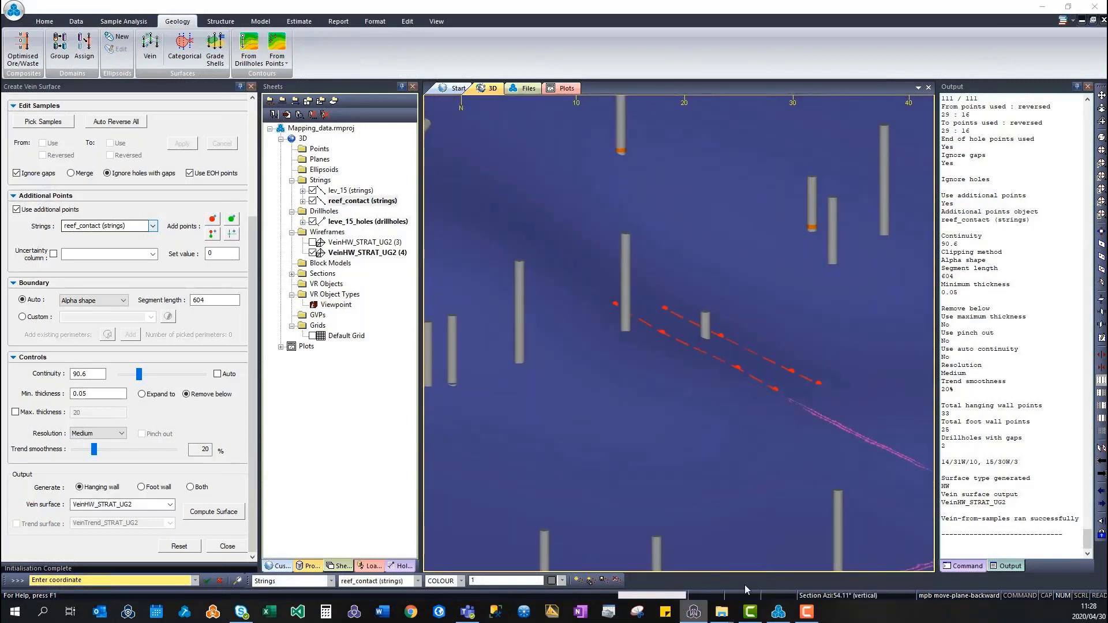
# - Switch to the Webinar project in Studio Mapper and turn off section clipping around the mapped tunnels
pyautogui.moveTo(1107, 104); pyautogui.dragTo(505, 104)
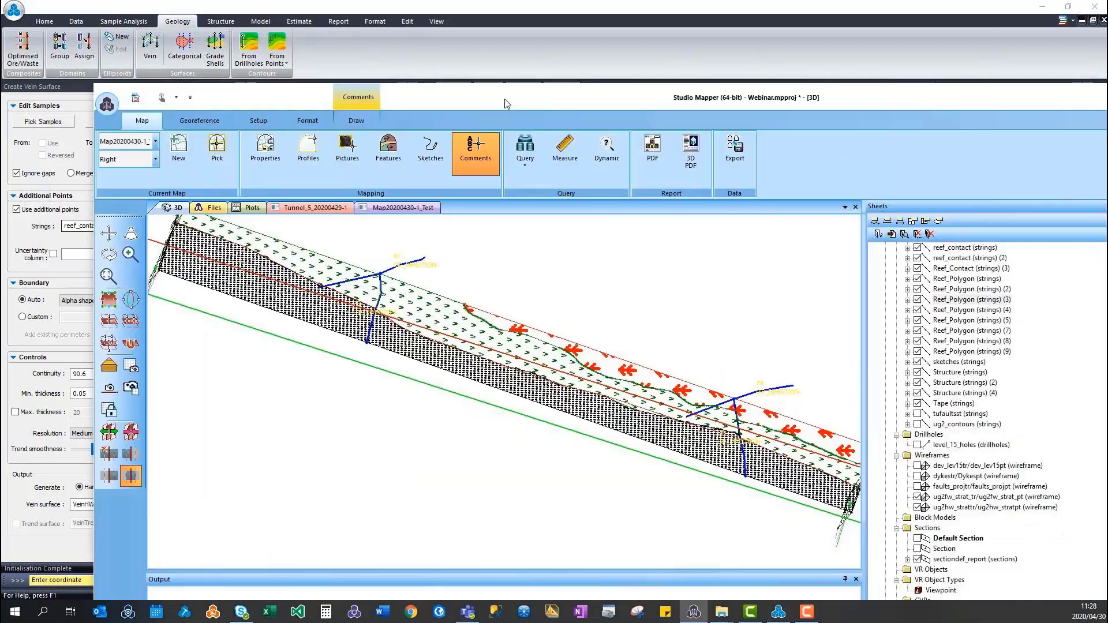
pyautogui.doubleClick(505, 104)
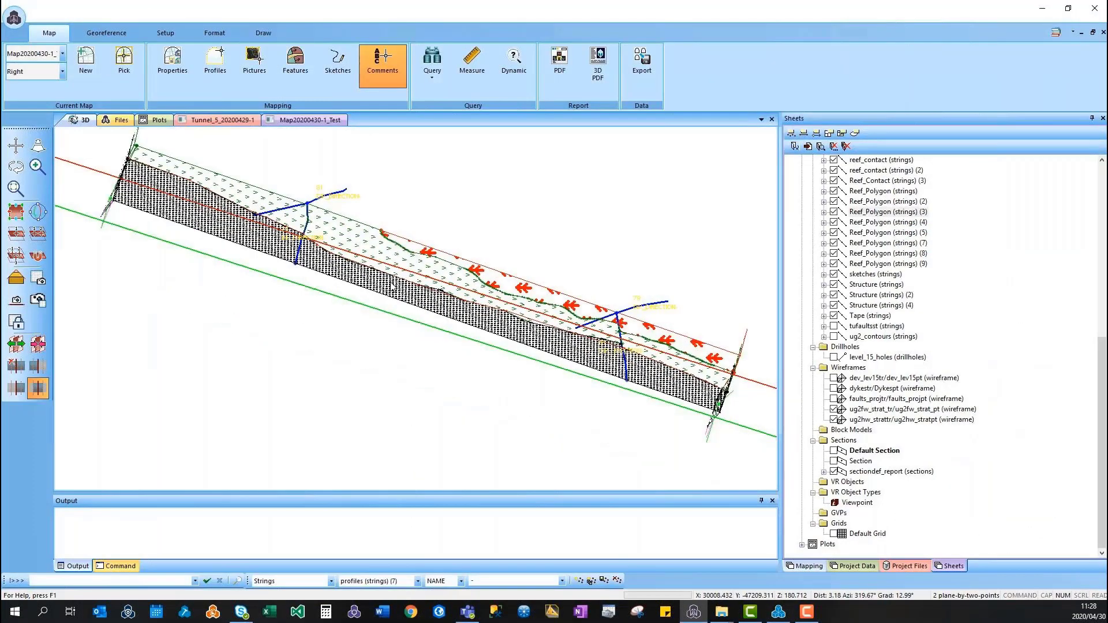
pyautogui.moveTo(392, 286); pyautogui.dragTo(488, 343)
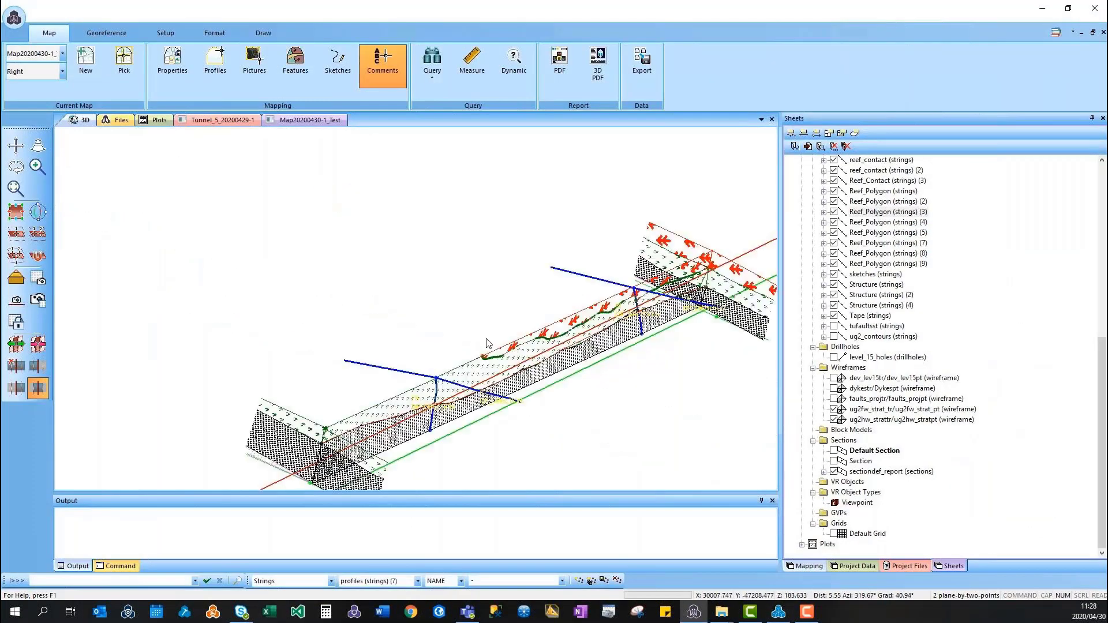
pyautogui.scroll(-2, 488, 344)
pyautogui.click(16, 366)
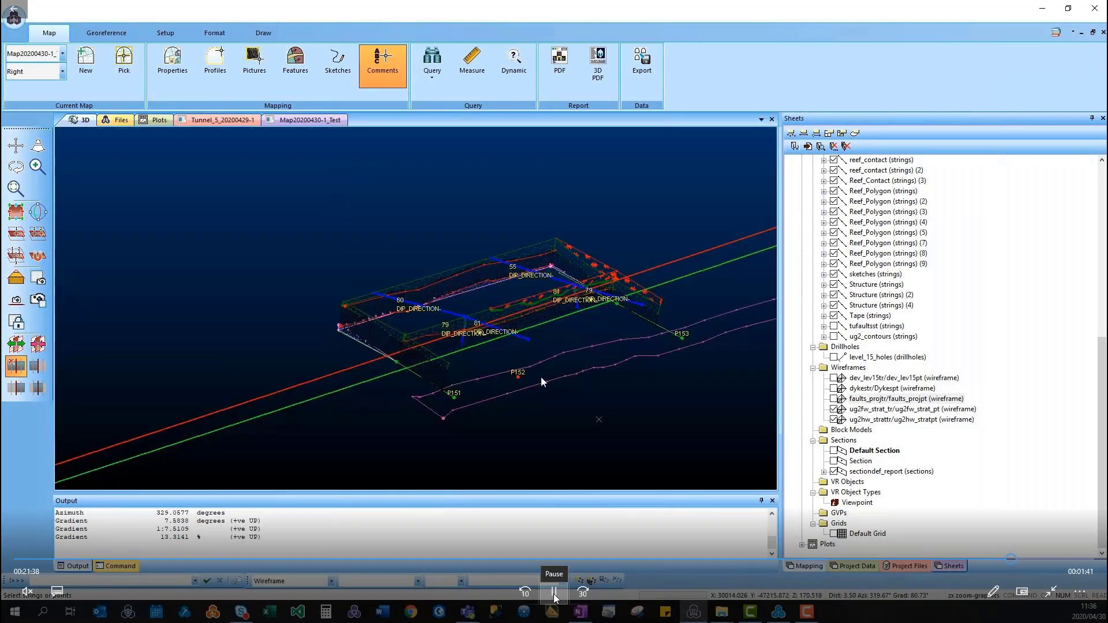
pyautogui.click(554, 593)
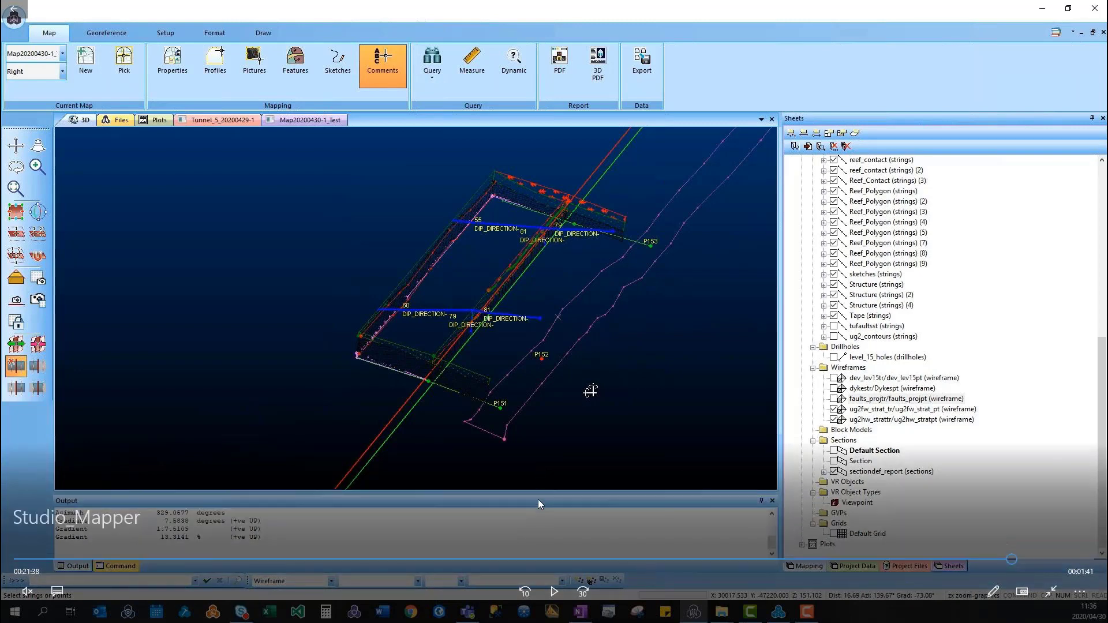
pyautogui.click(561, 584)
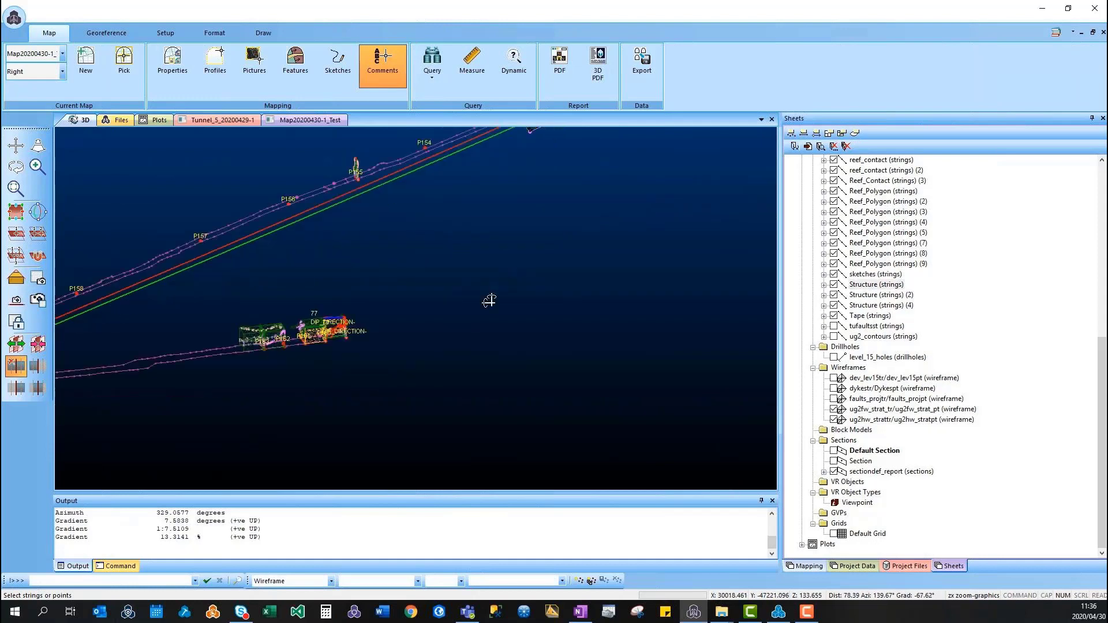
# - Extrude the structure string near P152 into new object faults_projected with azimuth 140, dip 55, forward distance 150 and no end link
pyautogui.keyDown('shift'); pyautogui.moveTo(489, 300); pyautogui.dragTo(640, 251); pyautogui.keyUp('shift')
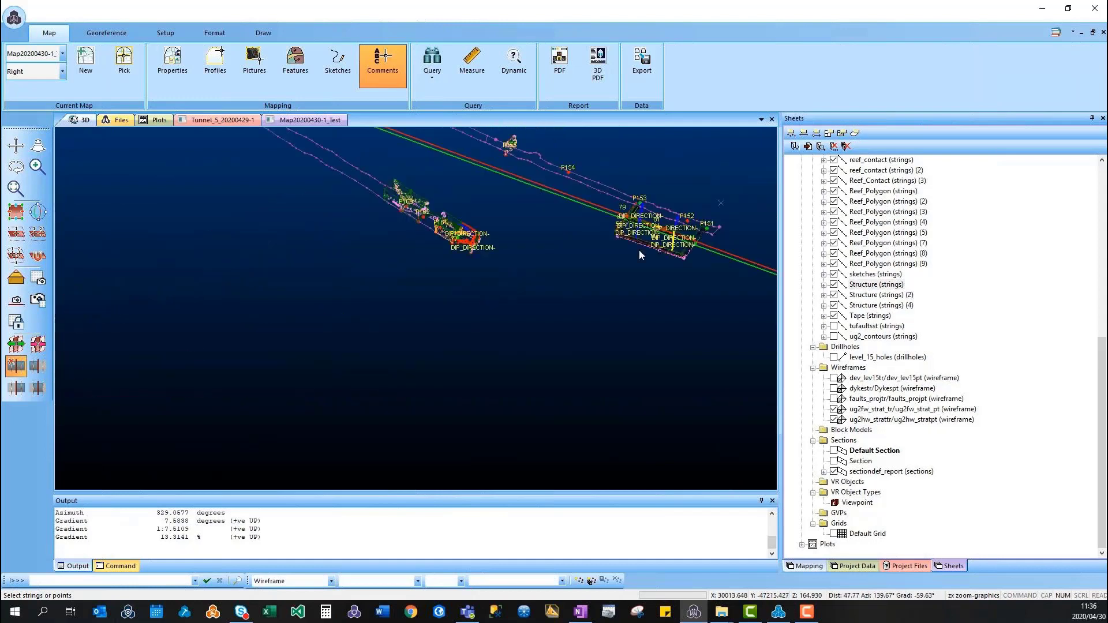
pyautogui.scroll(3, 664, 230)
pyautogui.click(695, 212)
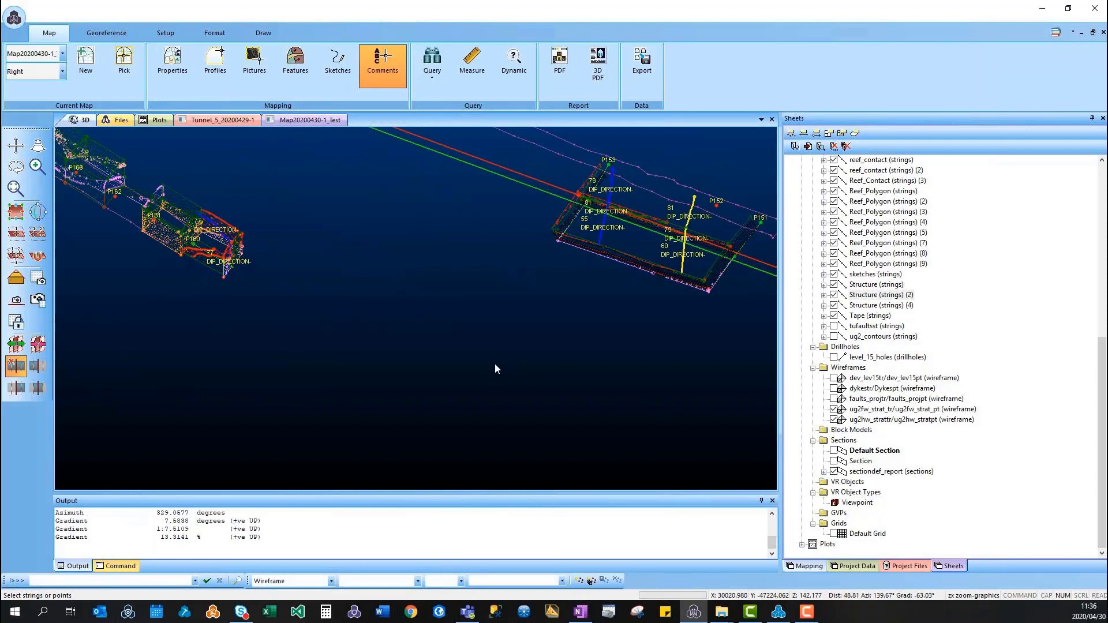
pyautogui.moveTo(494, 367)
pyautogui.keyDown('shift'); pyautogui.mouseDown()
pyautogui.moveTo(497, 327)
pyautogui.moveTo(473, 362)
pyautogui.mouseUp(); pyautogui.keyUp('shift')
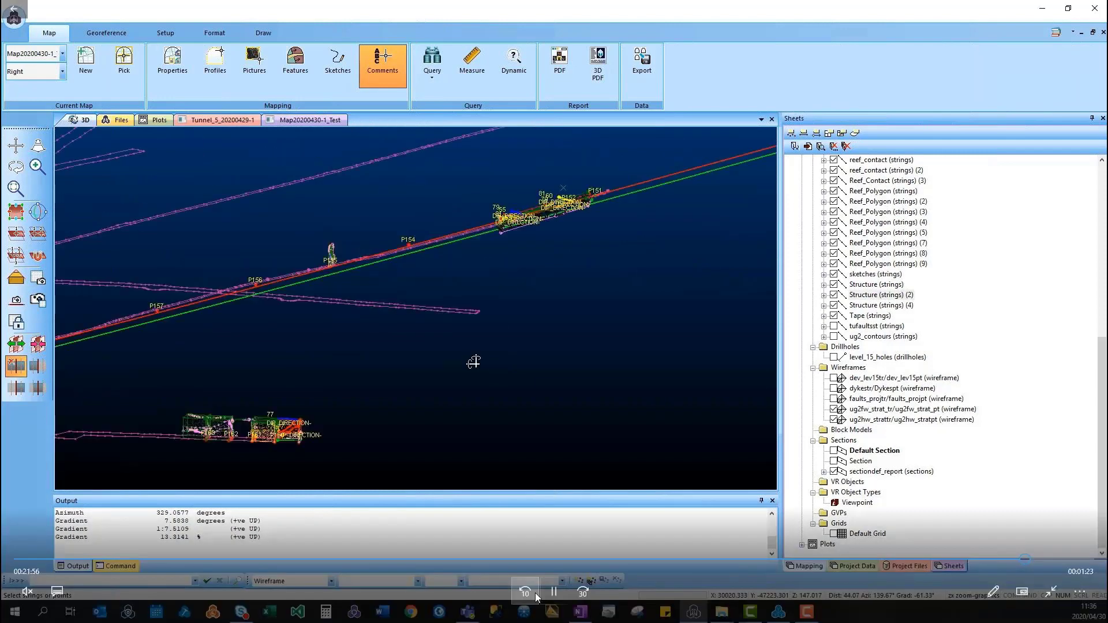
pyautogui.click(553, 592)
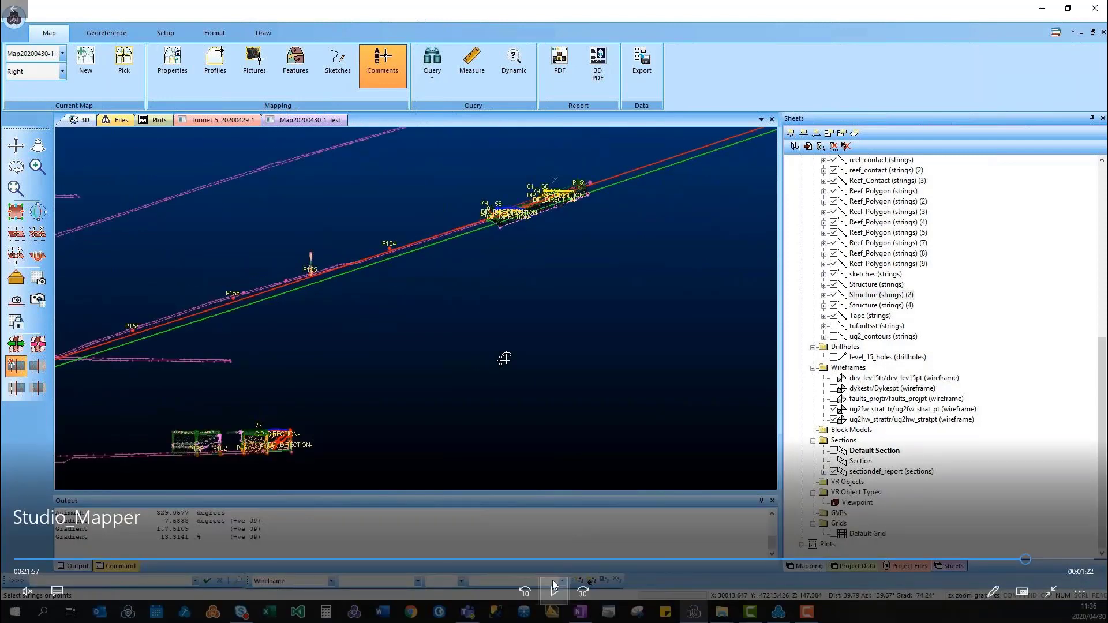
pyautogui.click(554, 586)
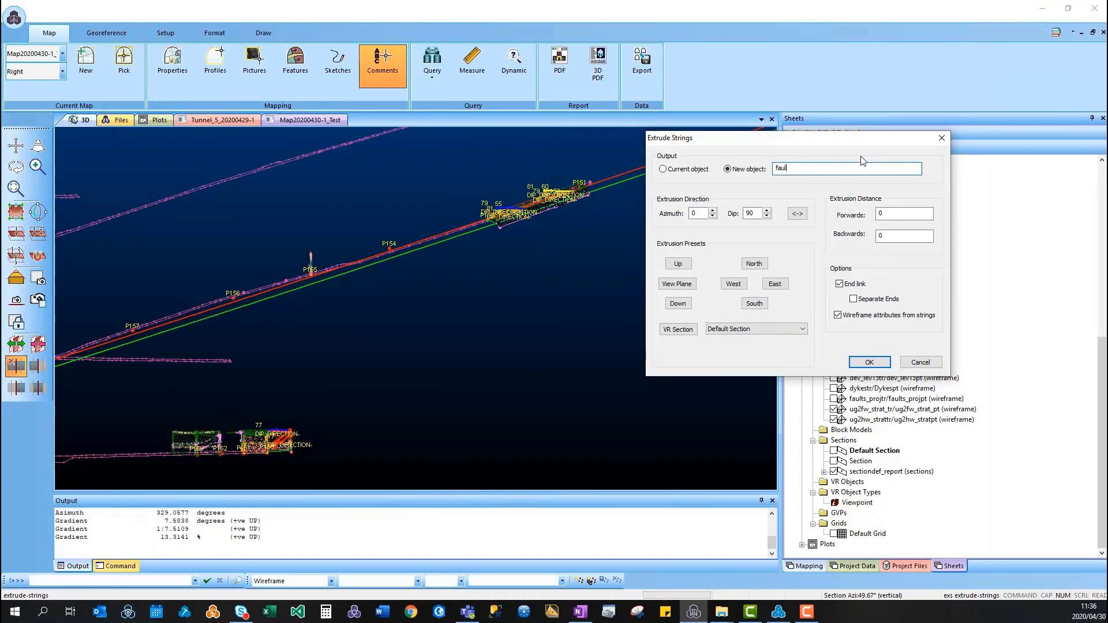
pyautogui.write('projected')
pyautogui.press('Tab')
pyautogui.write('140')
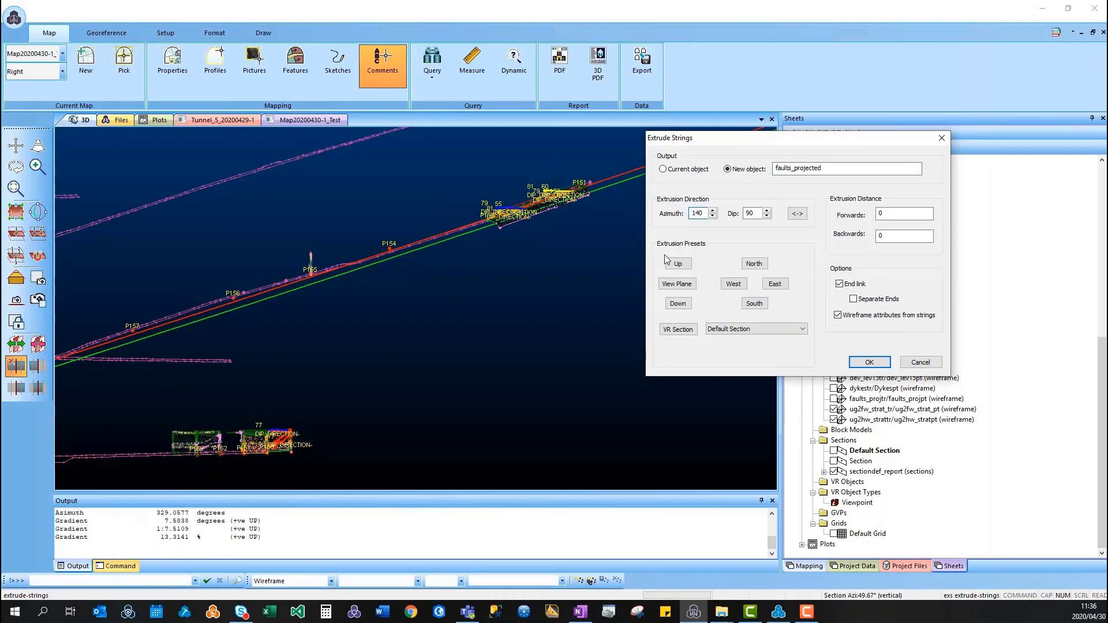
pyautogui.press('Tab')
pyautogui.write('55')
pyautogui.press('Tab')
pyautogui.write('150')
pyautogui.click(855, 285)
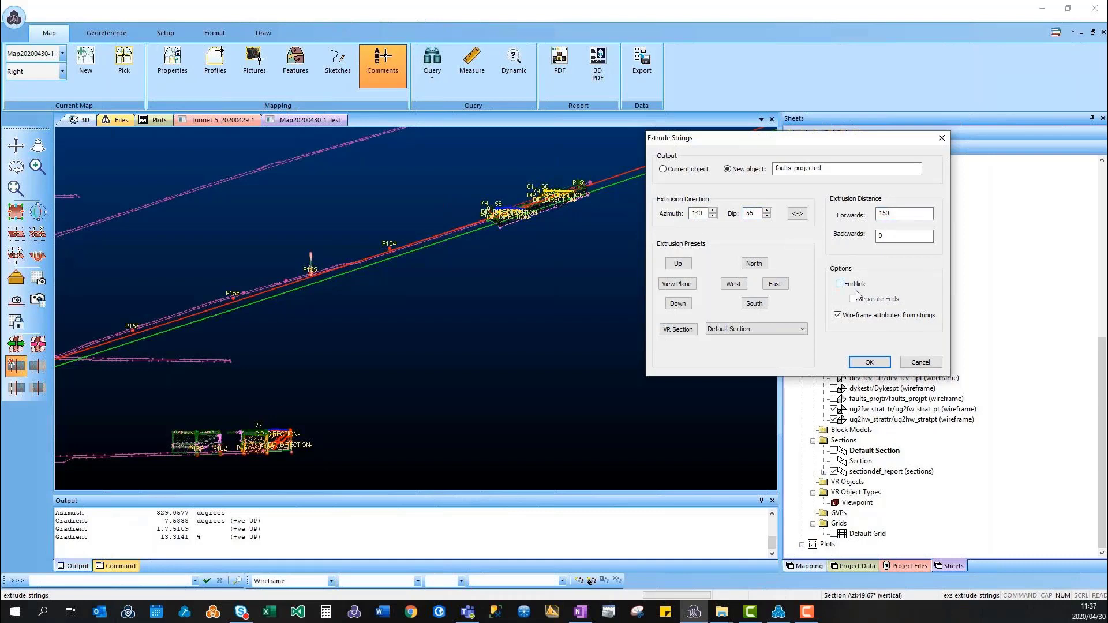
pyautogui.click(864, 364)
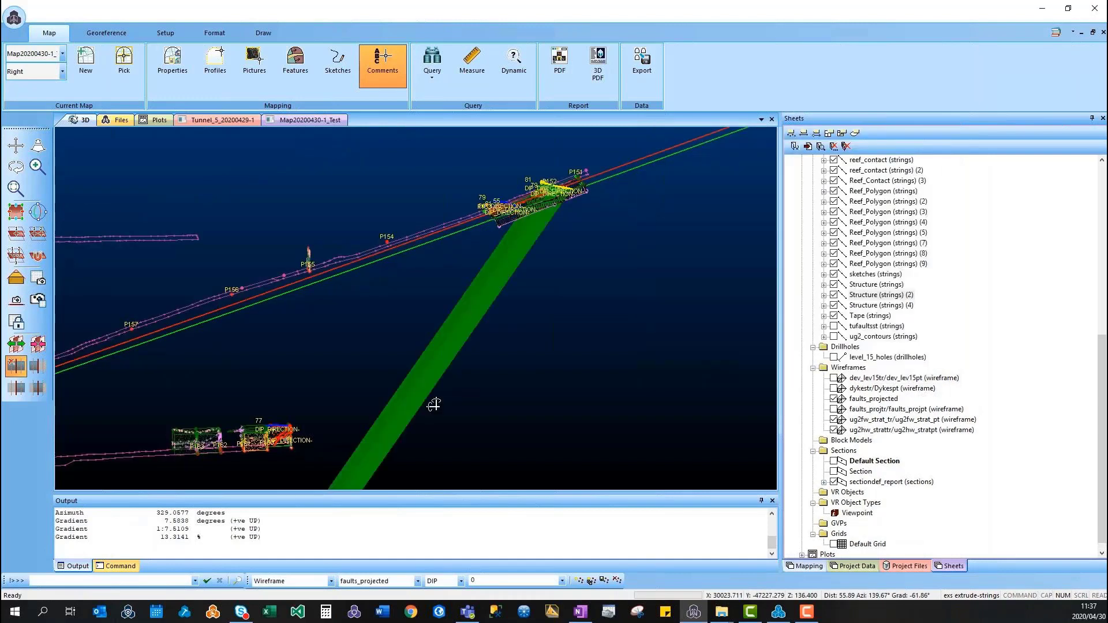
# - Measure the distance from the end of the mapped tunnel at the 77 dip label to the faults_projected wireframe
pyautogui.moveTo(433, 405); pyautogui.dragTo(592, 295)
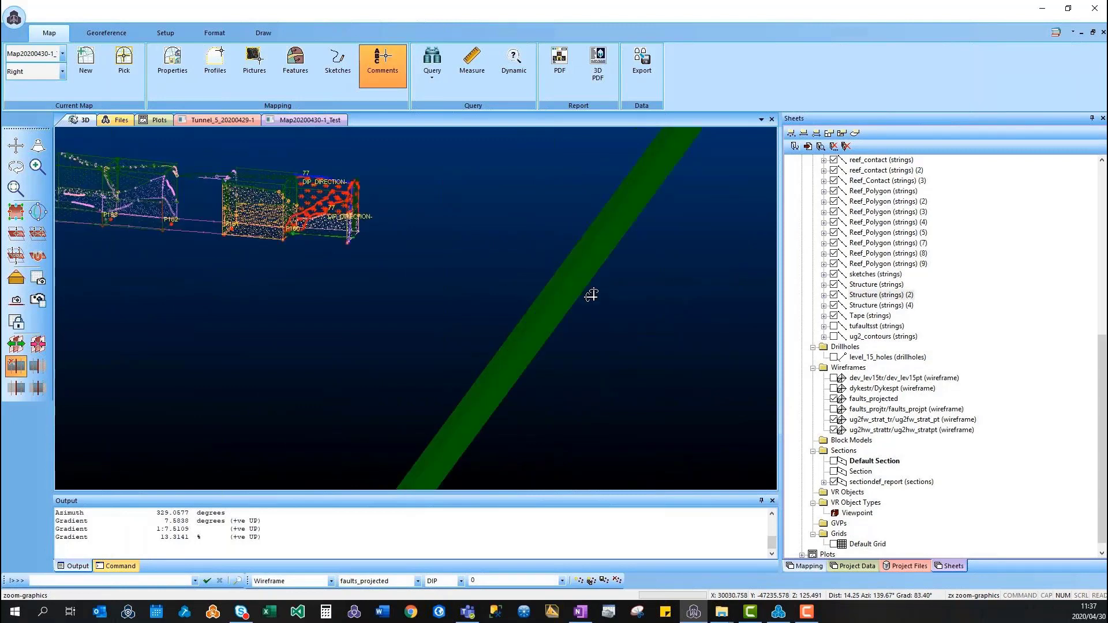
pyautogui.click(473, 60)
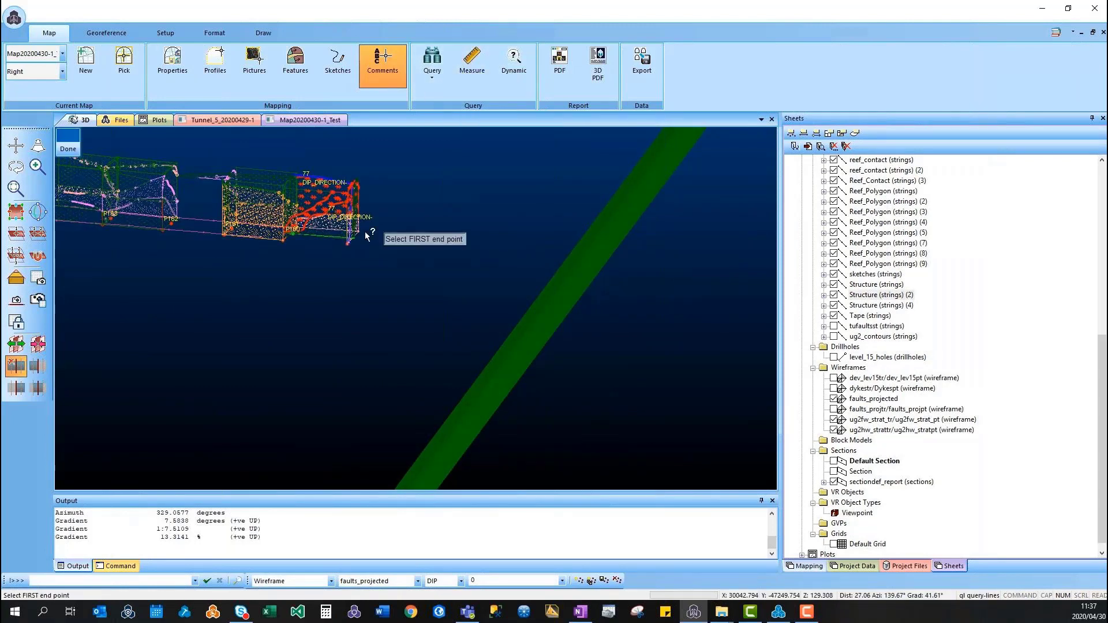
pyautogui.click(366, 235)
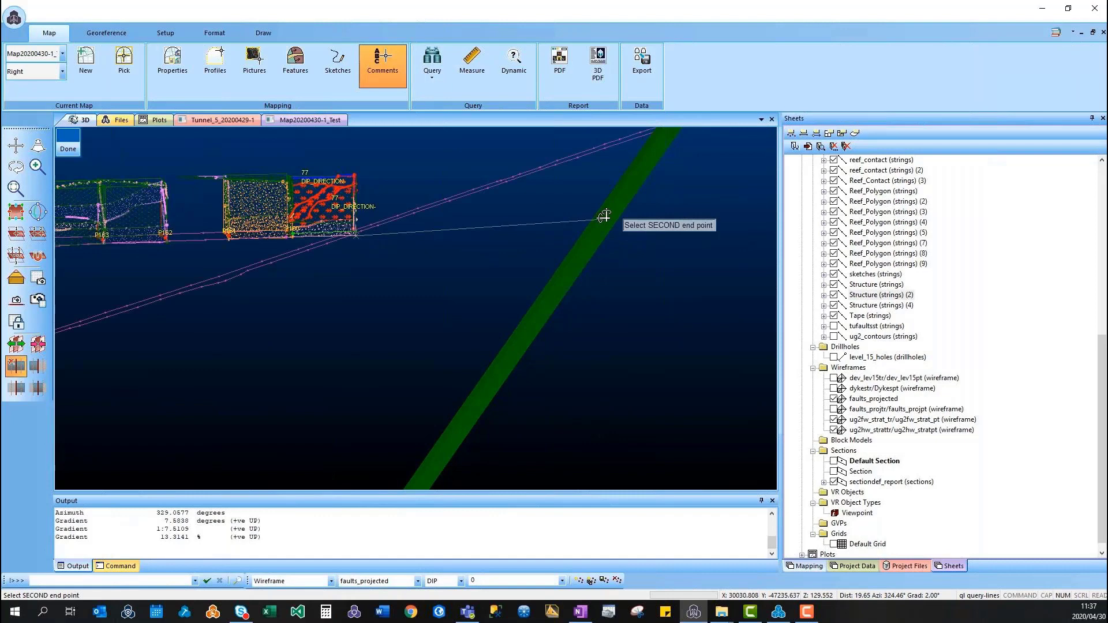
pyautogui.keyDown('shift'); pyautogui.moveTo(604, 216); pyautogui.dragTo(609, 222); pyautogui.keyUp('shift')
pyautogui.click(592, 232)
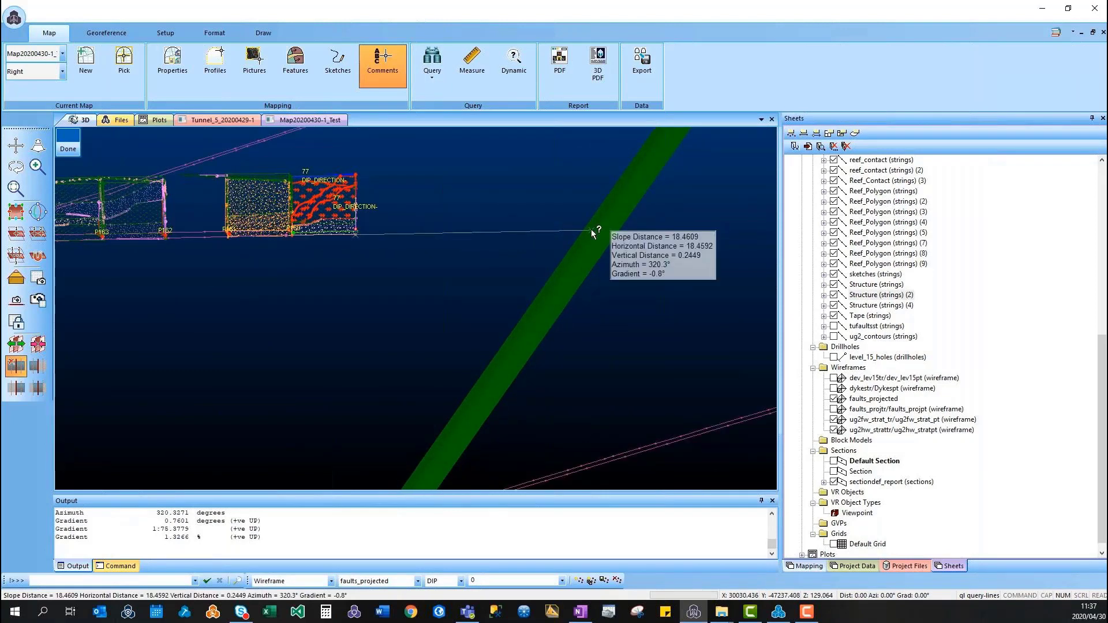
pyautogui.click(68, 153)
# - Show the level_15_holes drillholes and examine them against the mapped tunnel at P151 to P153 and the projected fault
pyautogui.moveTo(297, 312); pyautogui.dragTo(594, 319)
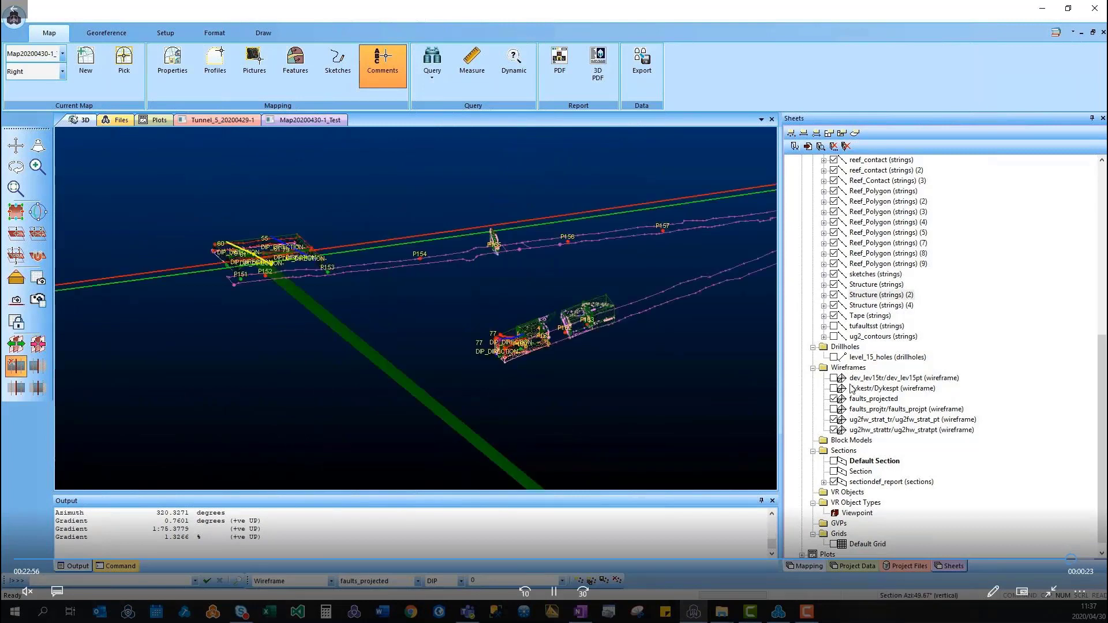
pyautogui.click(833, 357)
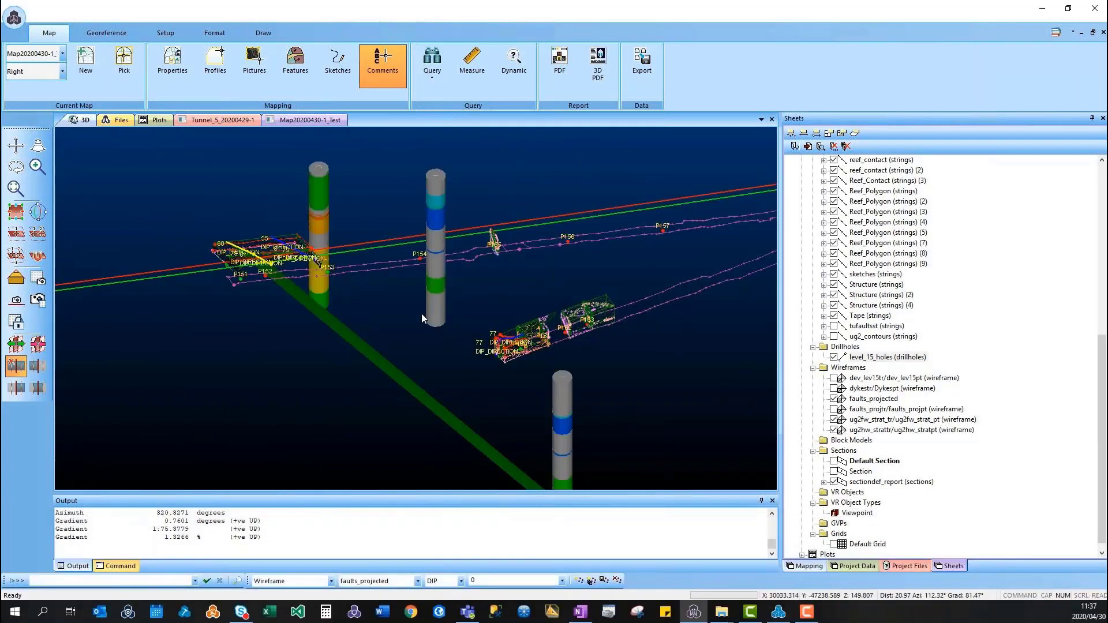
pyautogui.keyDown('shift'); pyautogui.moveTo(422, 313); pyautogui.dragTo(321, 313); pyautogui.keyUp('shift')
pyautogui.scroll(5, 306, 214)
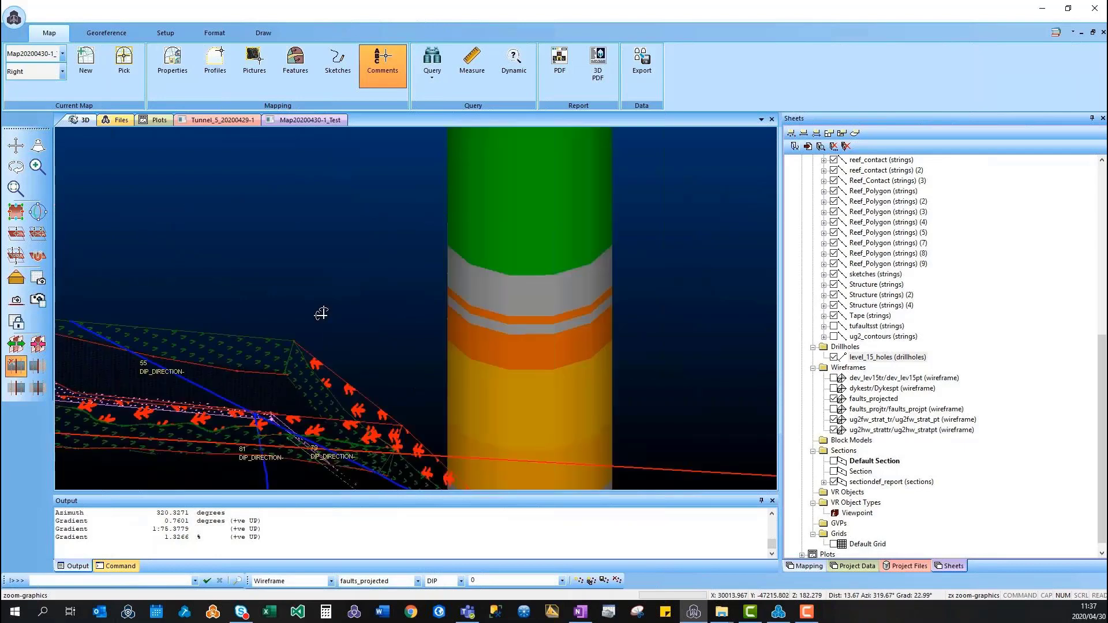
pyautogui.scroll(-3, 295, 346)
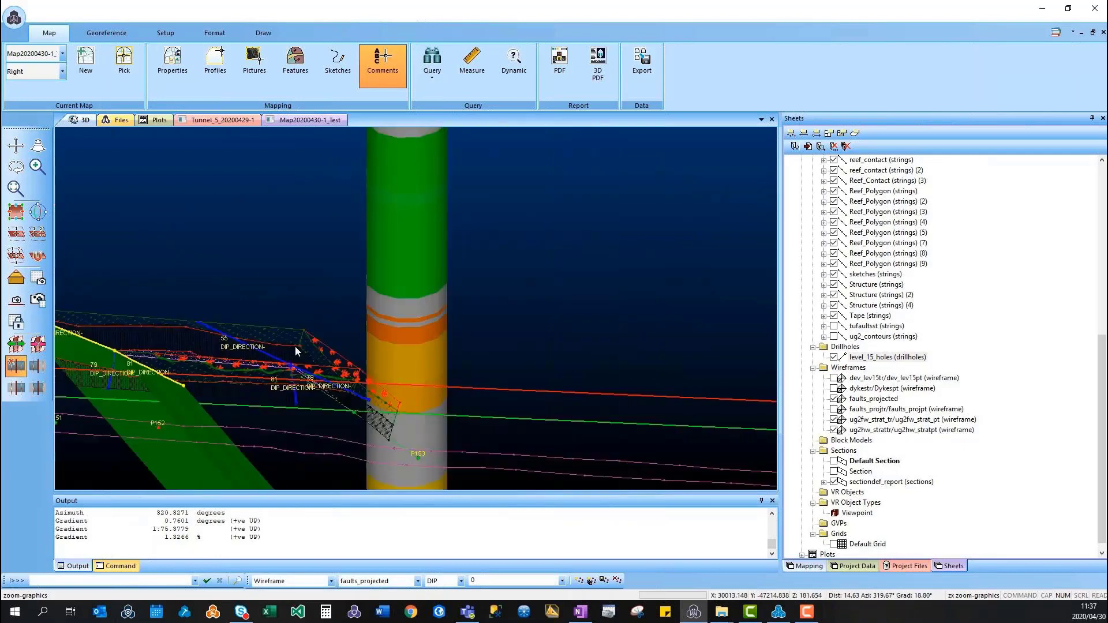
pyautogui.keyDown('shift'); pyautogui.moveTo(295, 346); pyautogui.dragTo(299, 383); pyautogui.keyUp('shift')
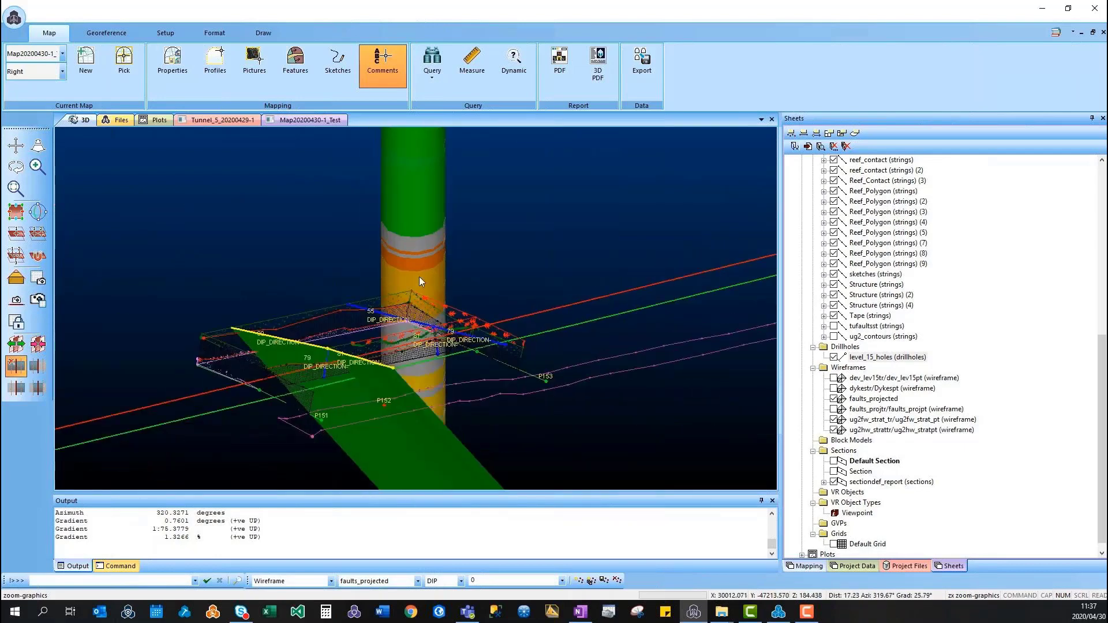
pyautogui.click(419, 276)
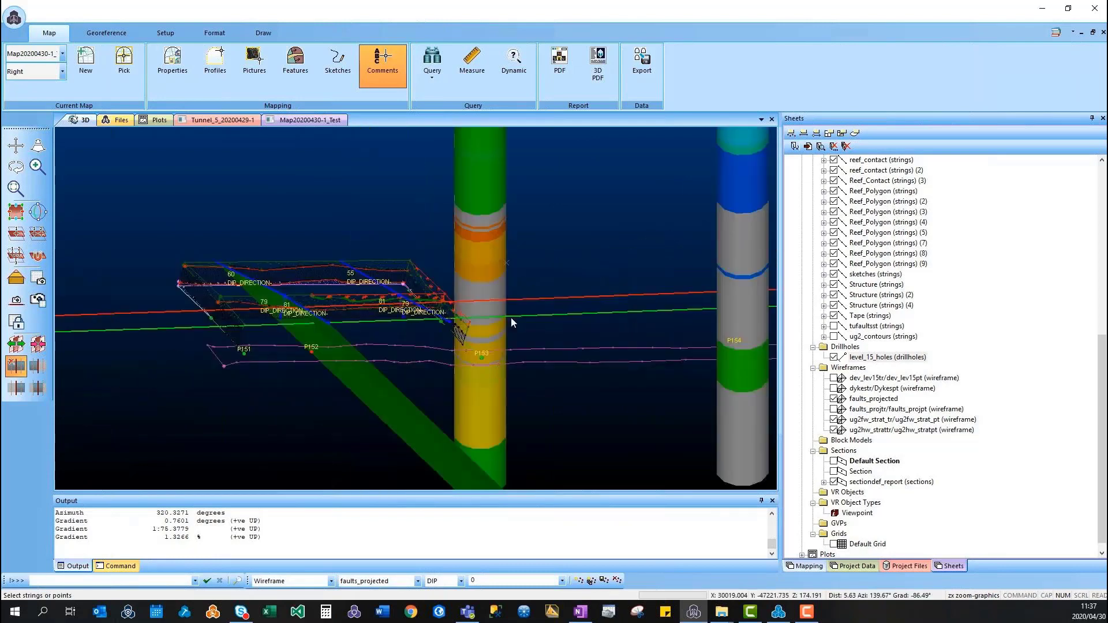
pyautogui.keyDown('shift'); pyautogui.moveTo(512, 322); pyautogui.dragTo(407, 324); pyautogui.keyUp('shift')
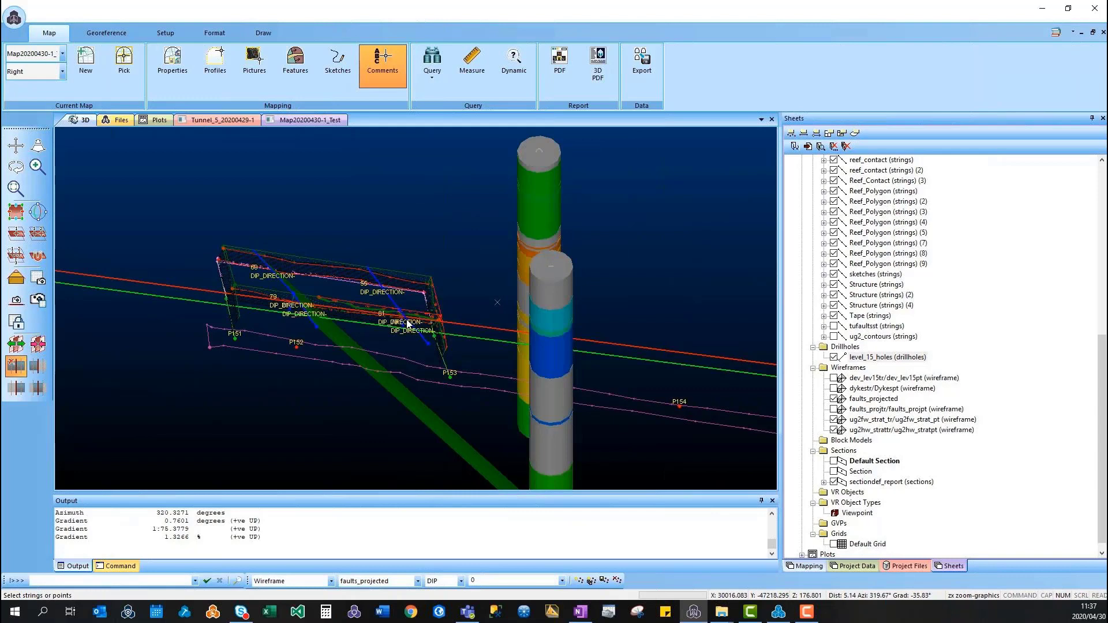
pyautogui.scroll(5, 407, 325)
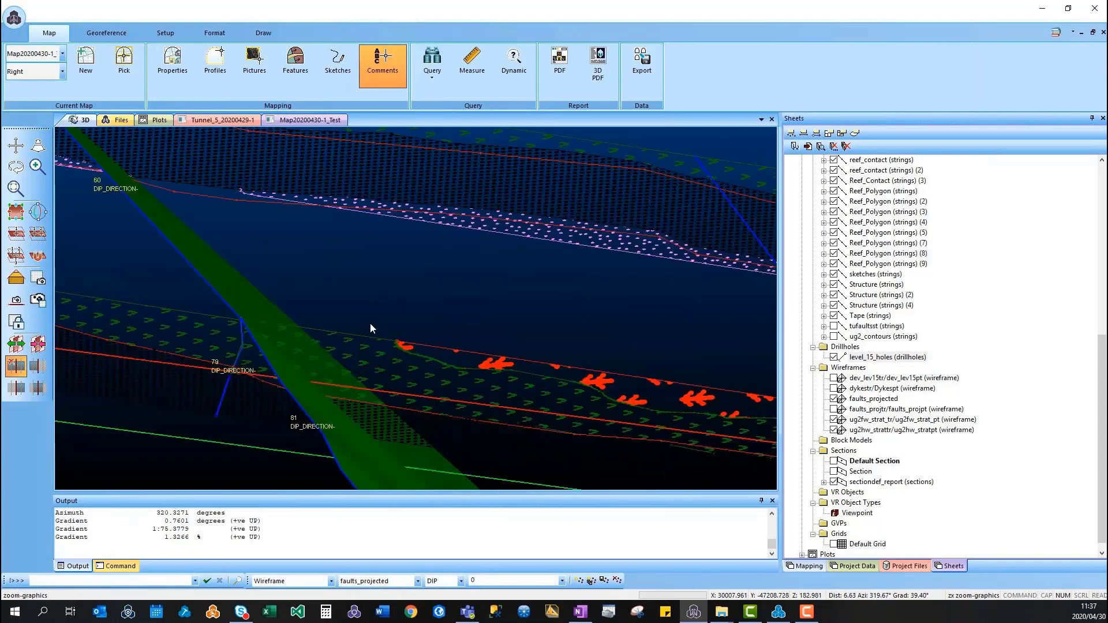
pyautogui.keyDown('shift'); pyautogui.moveTo(370, 324); pyautogui.dragTo(388, 379); pyautogui.keyUp('shift')
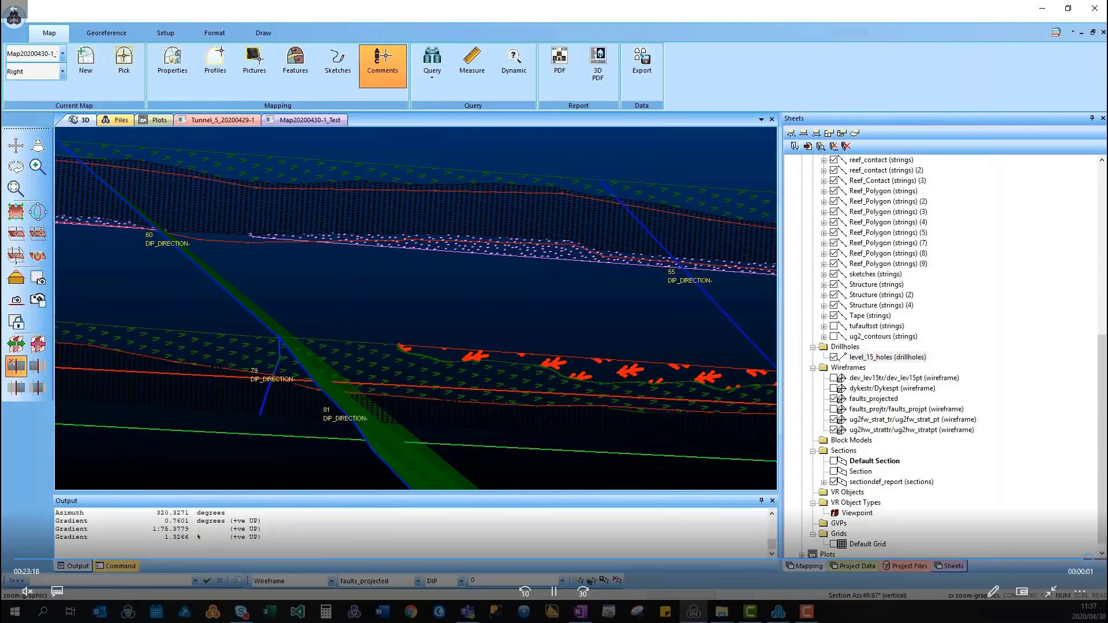
pyautogui.press('Escape')
pyautogui.click(737, 51)
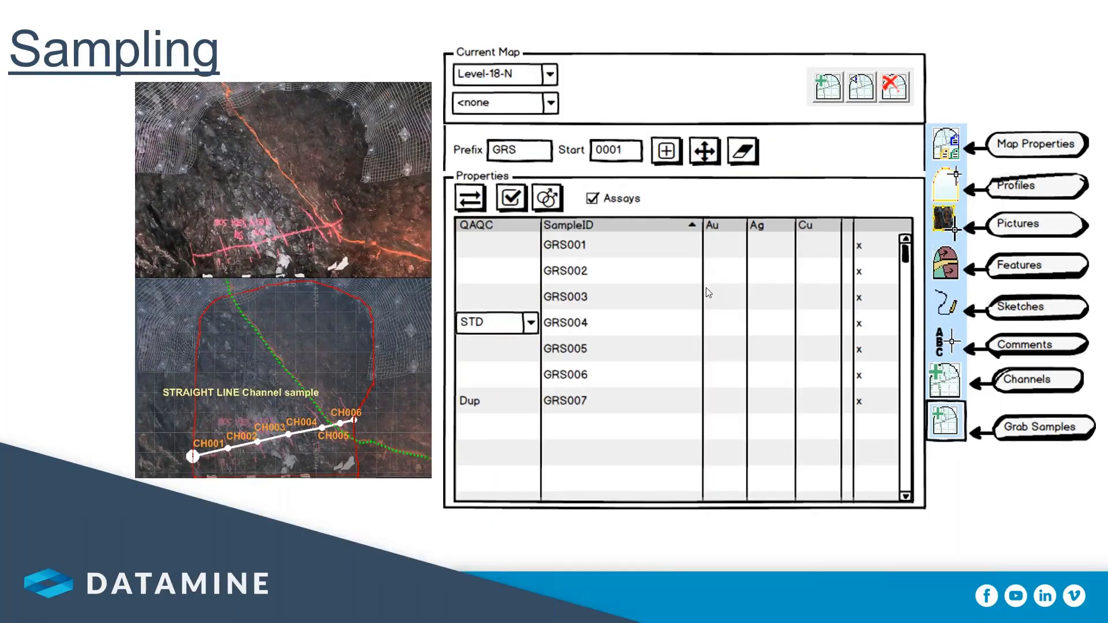
pyautogui.click(517, 195)
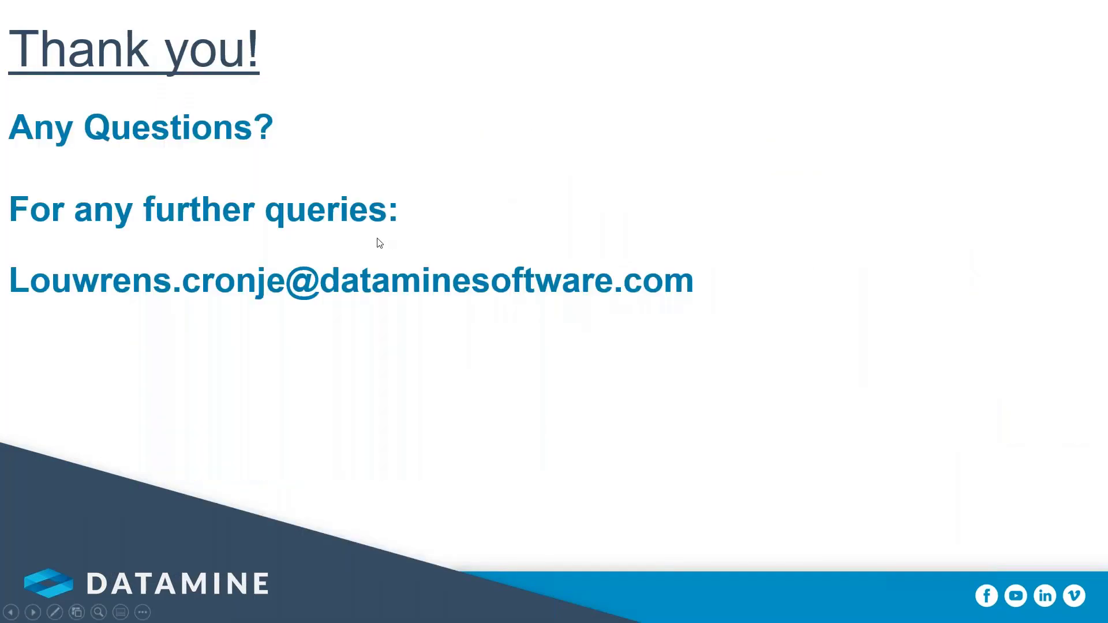